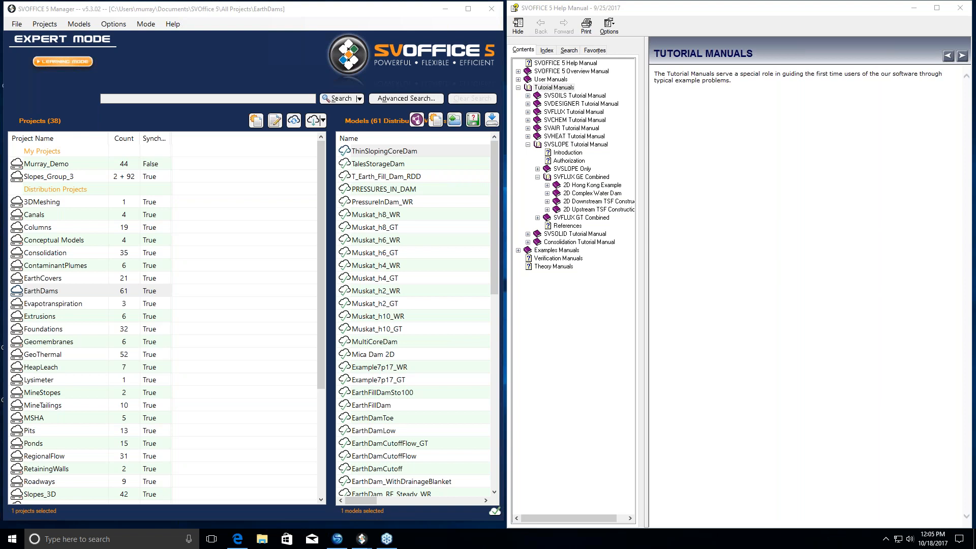
Step: Bring up the Help menu over the EarthDams project's model list in SVOFFICE 5 Manager
mouse_move(402, 229)
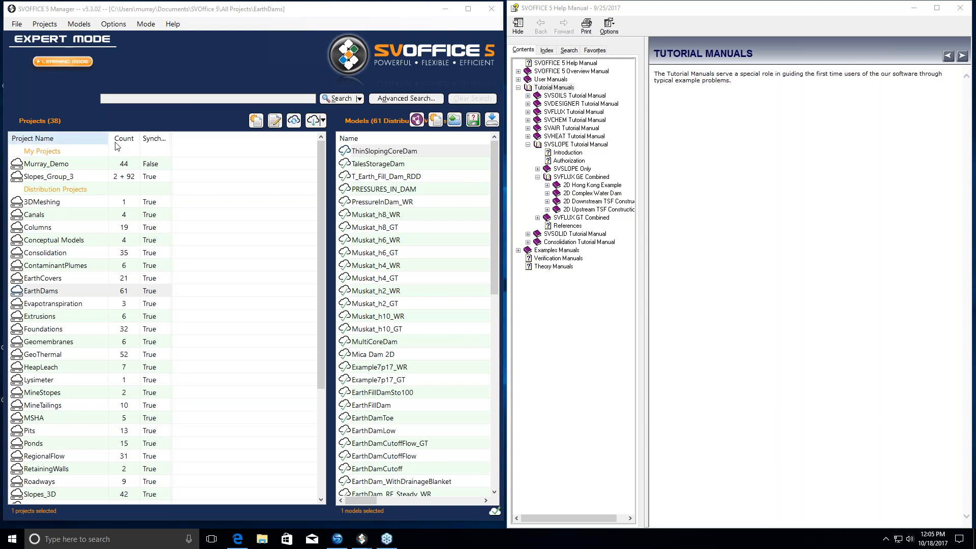
mouse_move(65, 409)
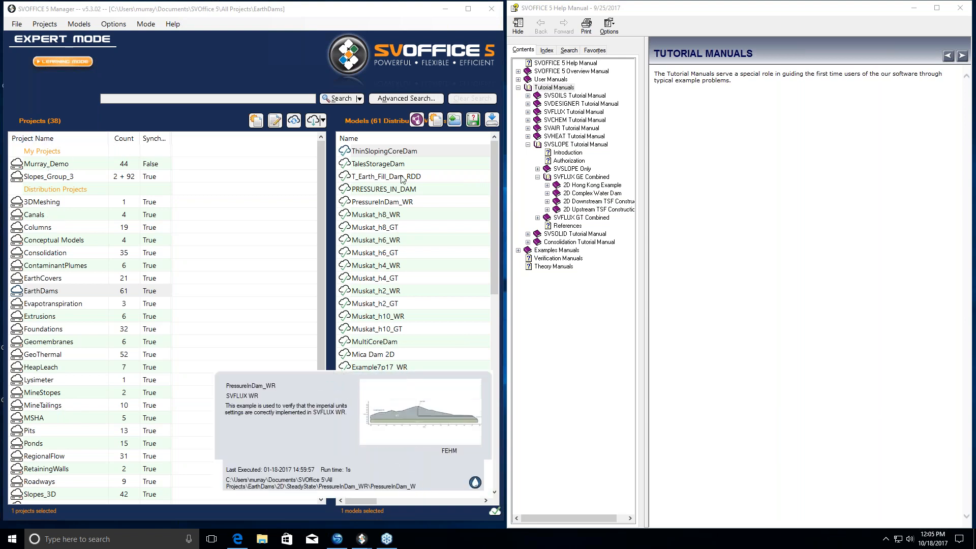
mouse_move(367, 317)
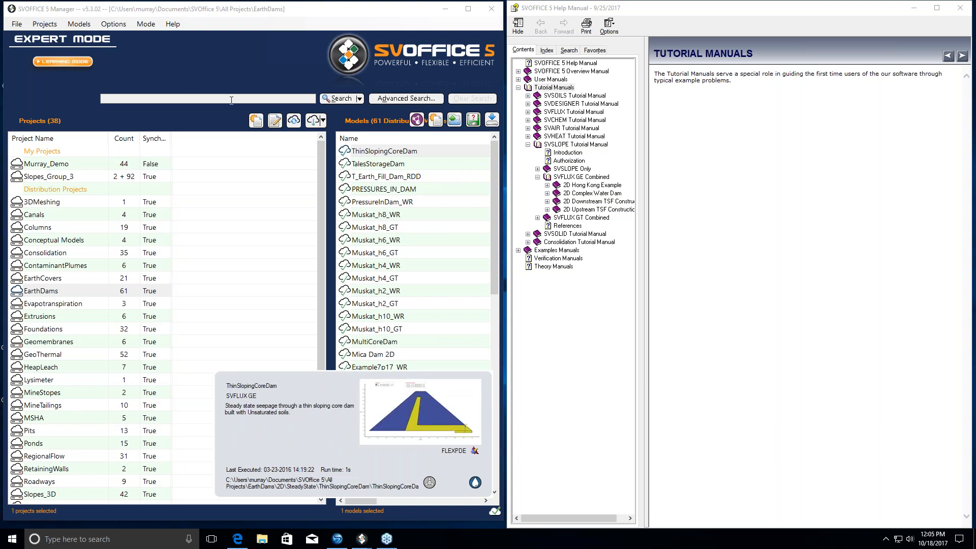
click(170, 25)
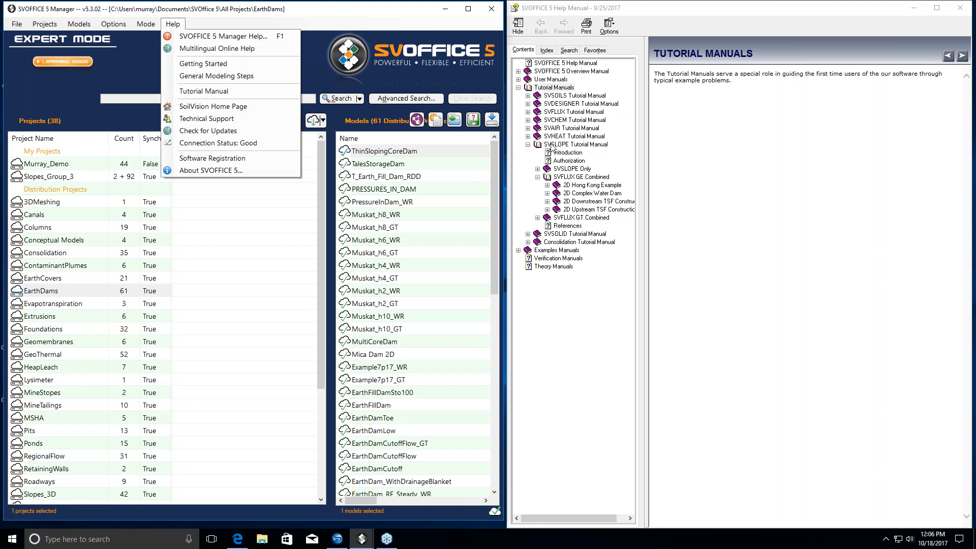
Step: Show the 2D Hong Kong Example tutorial in the Help Manual, expanded to its Model Setup page
click(574, 186)
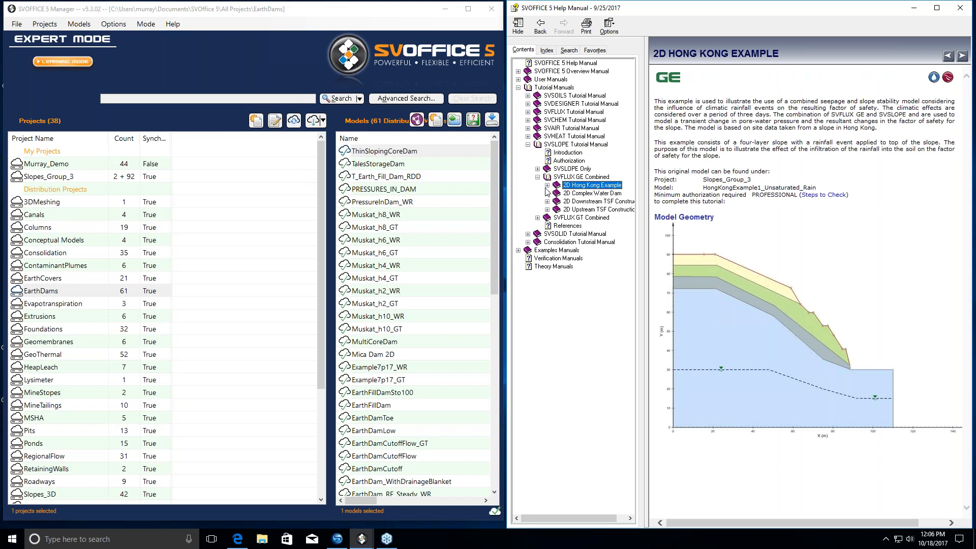
click(548, 186)
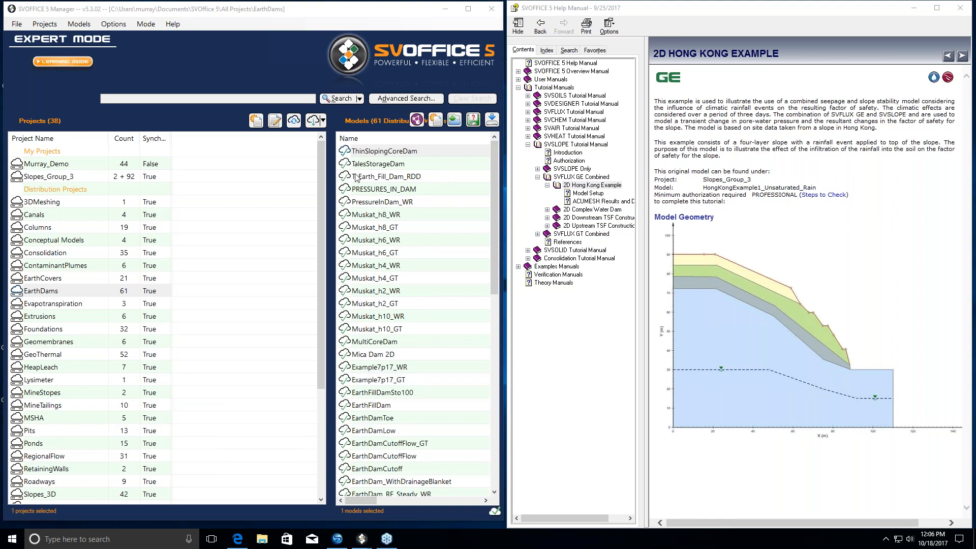
click(589, 195)
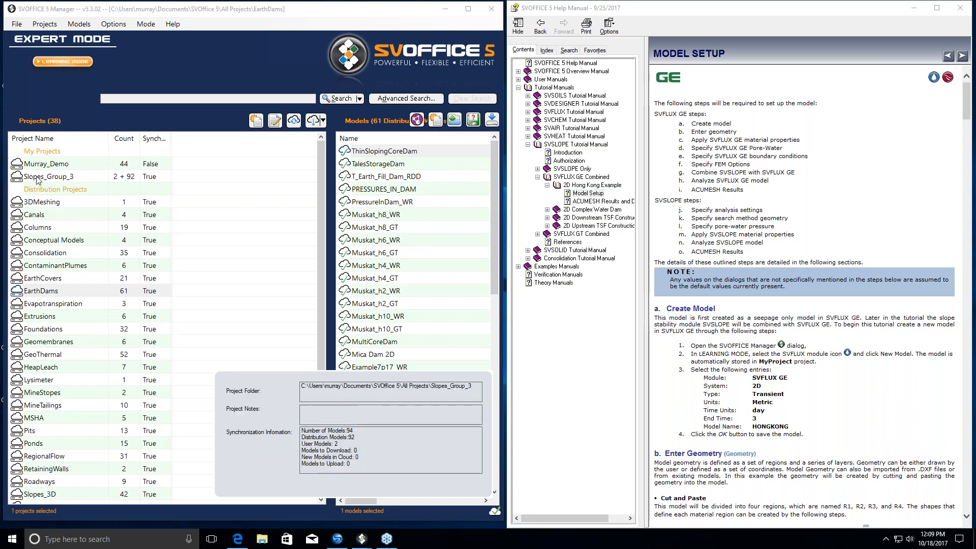
Step: Start a new model in Murray_Demo using the SVFLUX GE module with Transient analysis
click(60, 165)
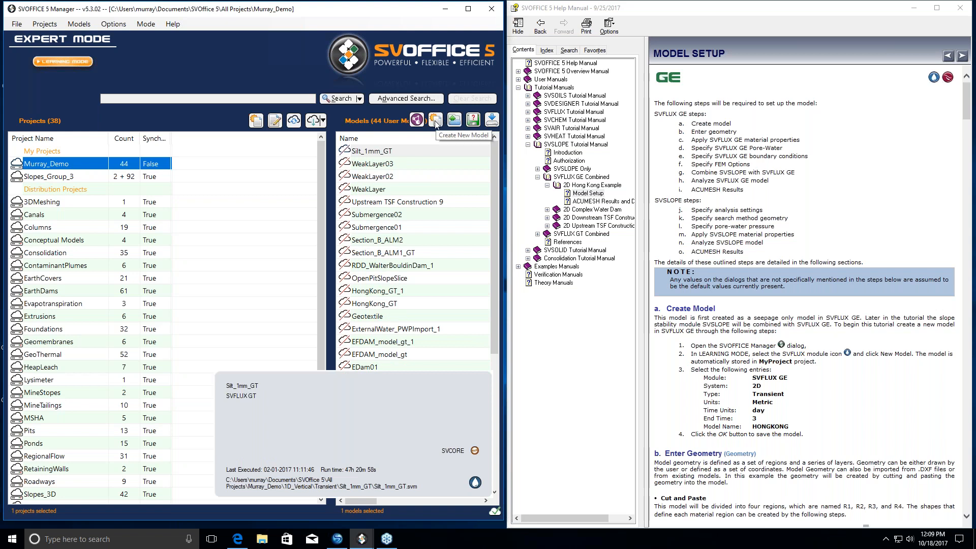
click(79, 26)
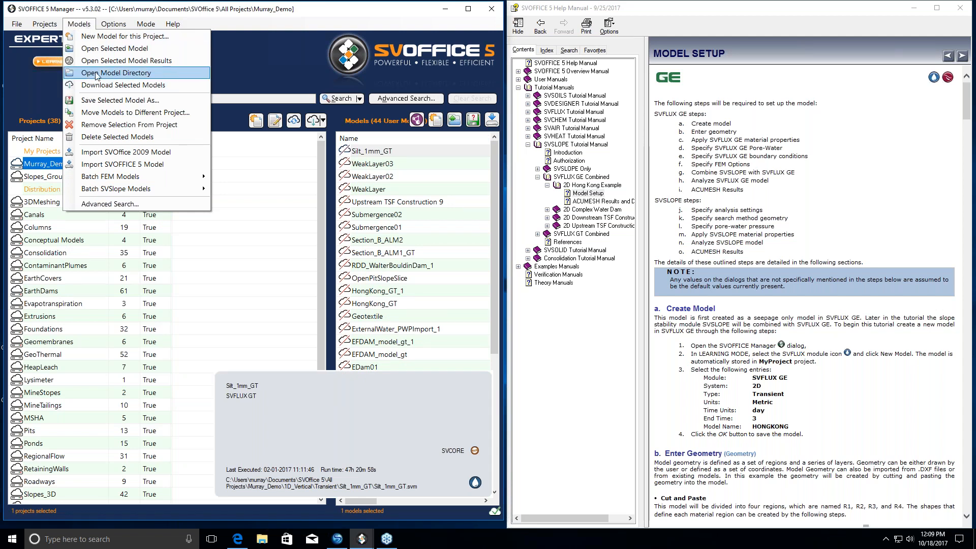
click(439, 124)
click(439, 126)
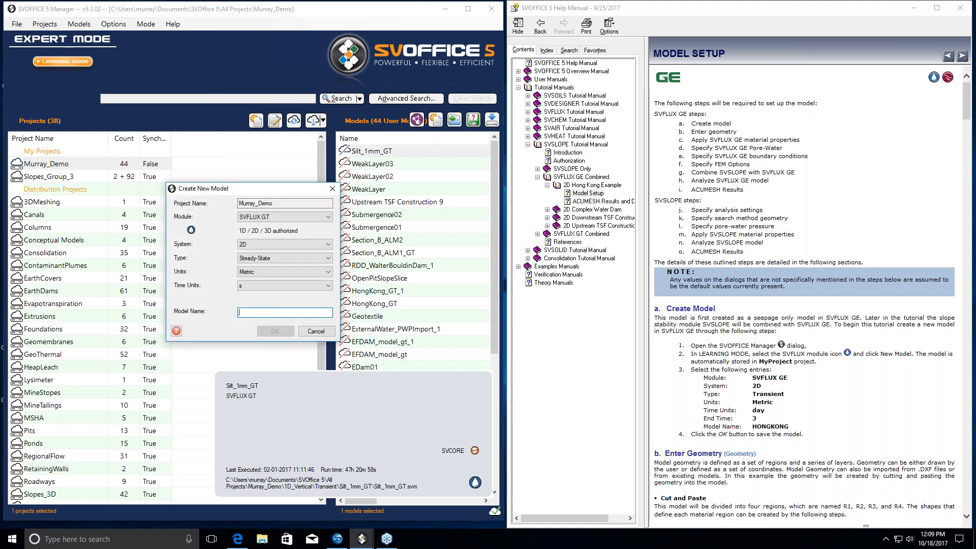
click(278, 219)
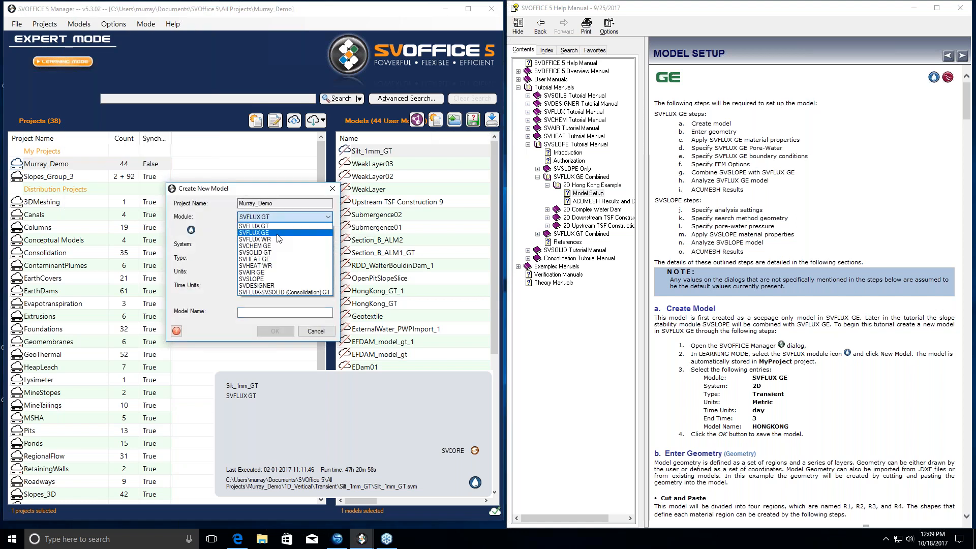
click(277, 233)
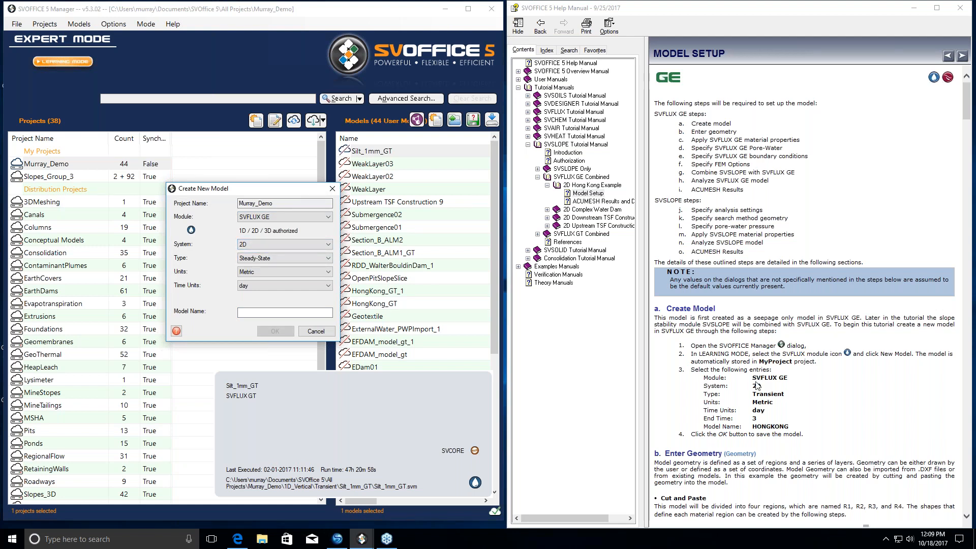
click(266, 260)
click(264, 273)
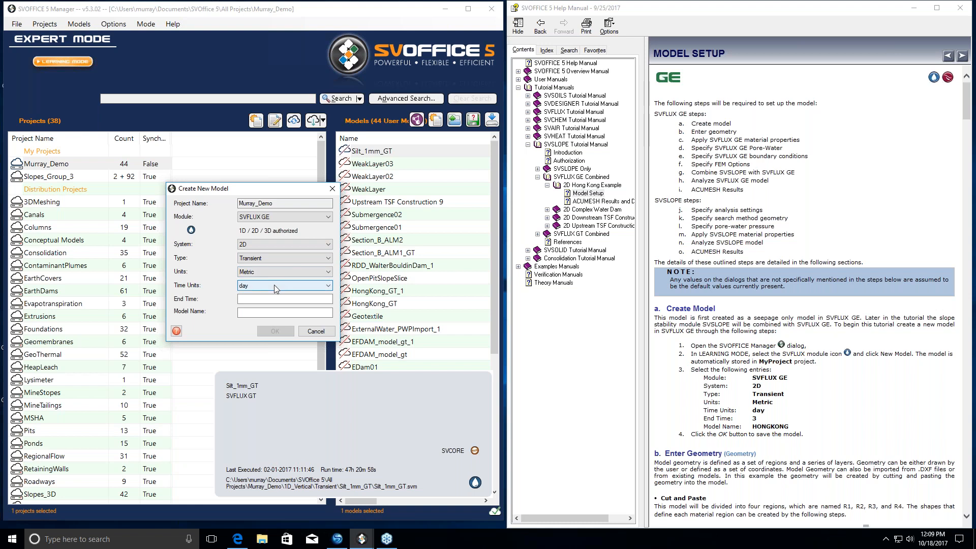
Step: Give the new model end time 6 and name Hongkong01, then create it
click(284, 298)
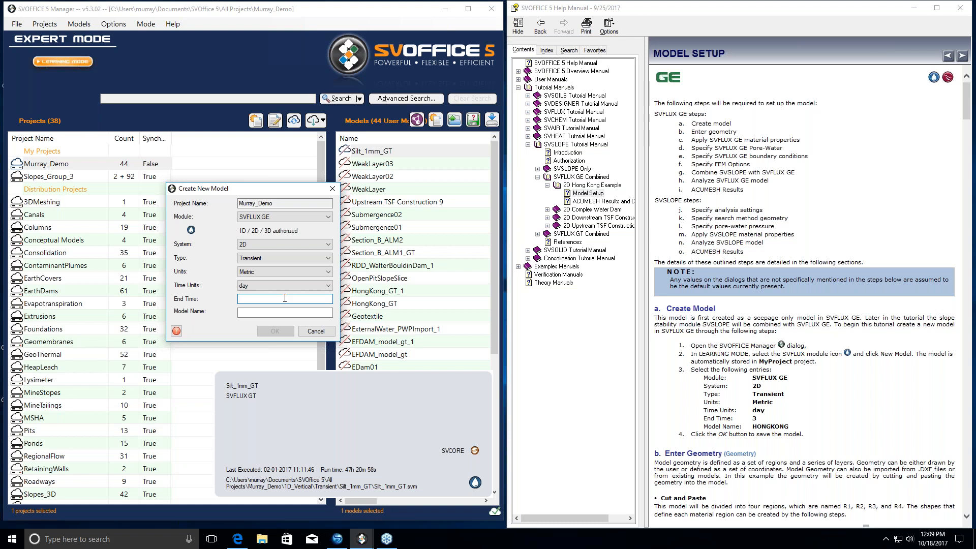
text(6)
click(304, 313)
text(Hongkong01)
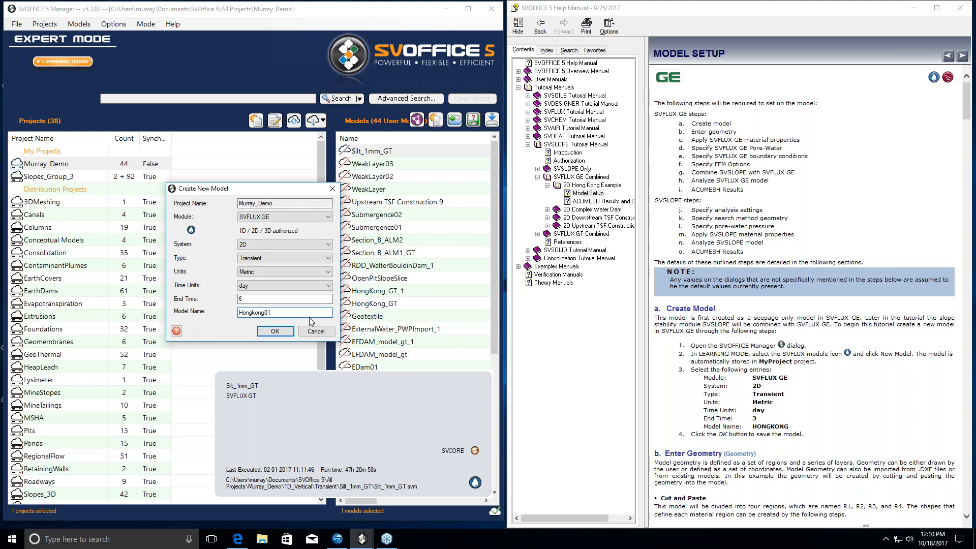
click(275, 331)
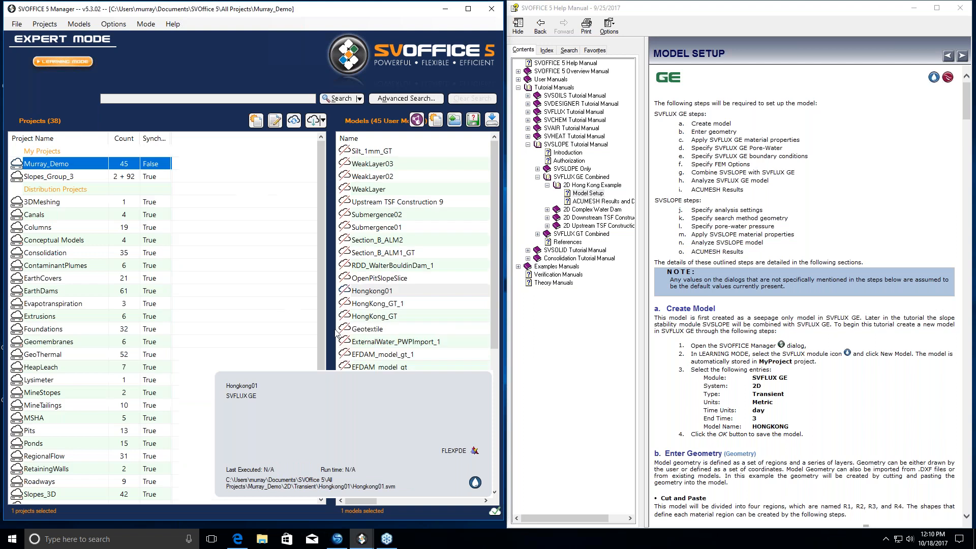
Step: Wait for Hongkong01 to open in SVFLUX GE as an empty 2D workspace
mouse_move(338, 333)
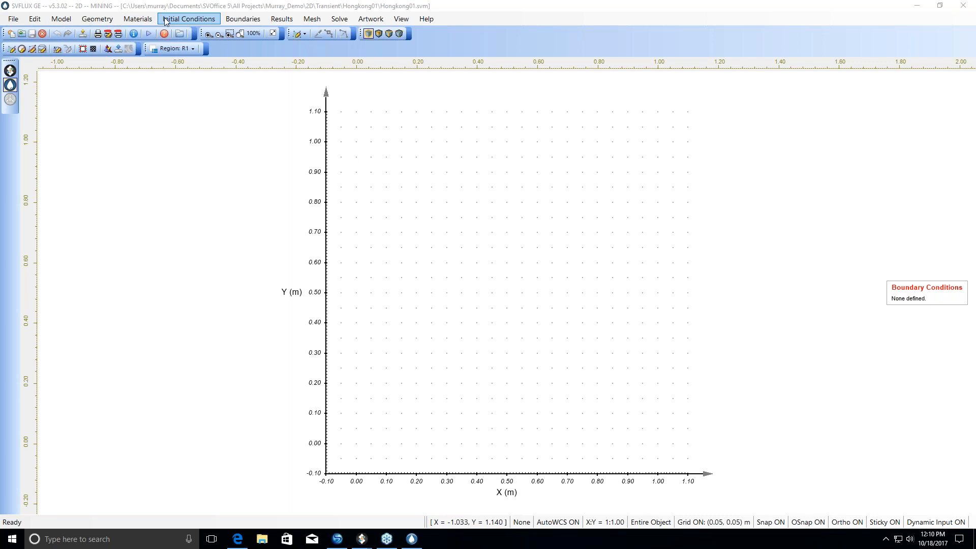
Step: Look through the Model, Geometry, Materials, Initial Conditions and Boundaries menus, finishing on Geometry
click(62, 19)
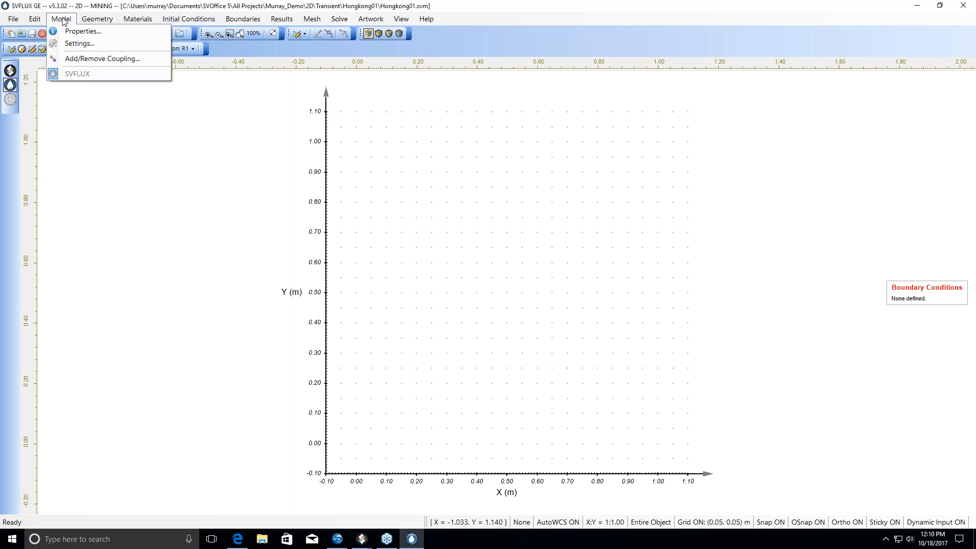
mouse_move(99, 23)
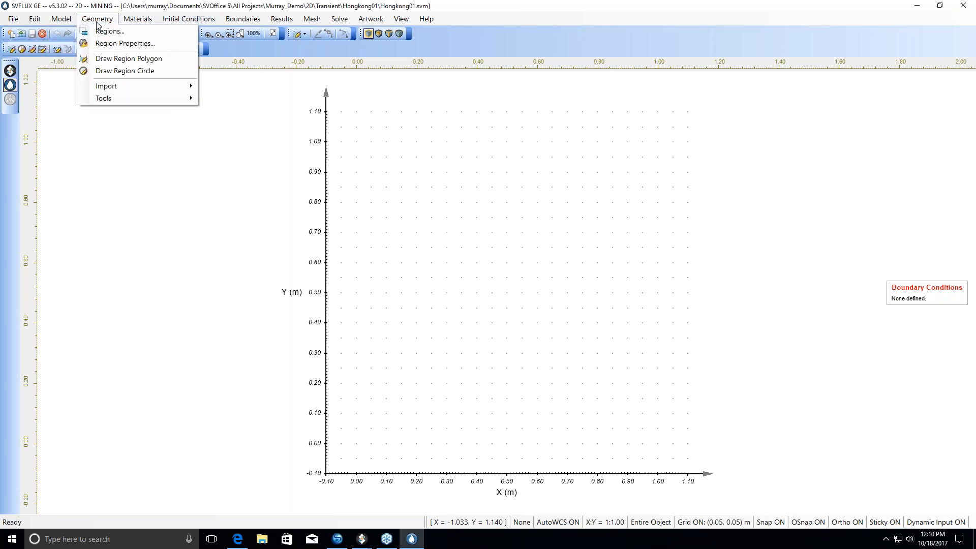
mouse_move(141, 22)
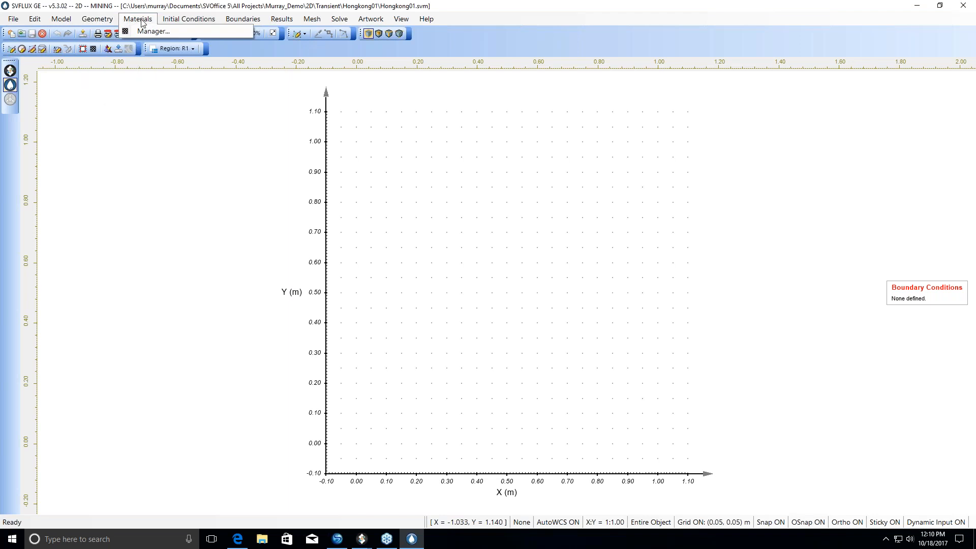
mouse_move(181, 23)
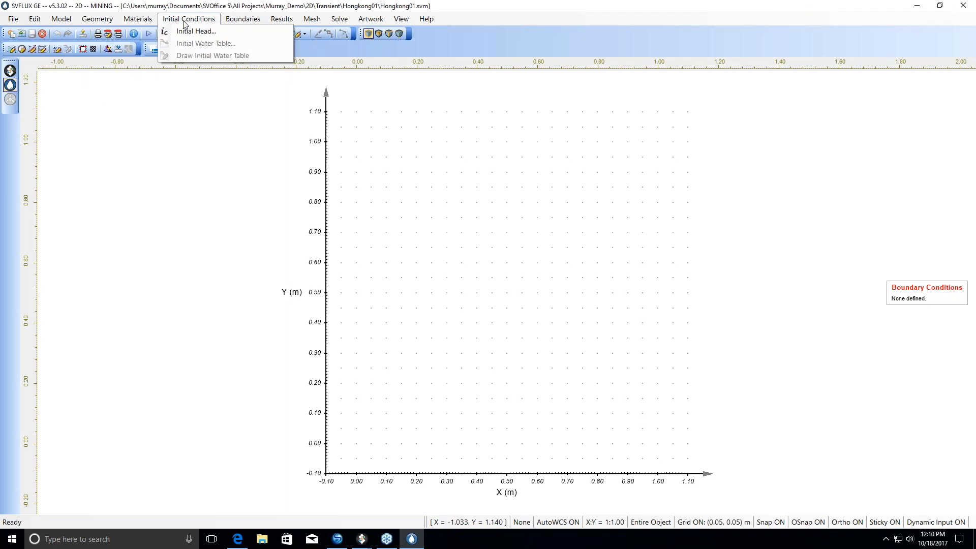
mouse_move(251, 25)
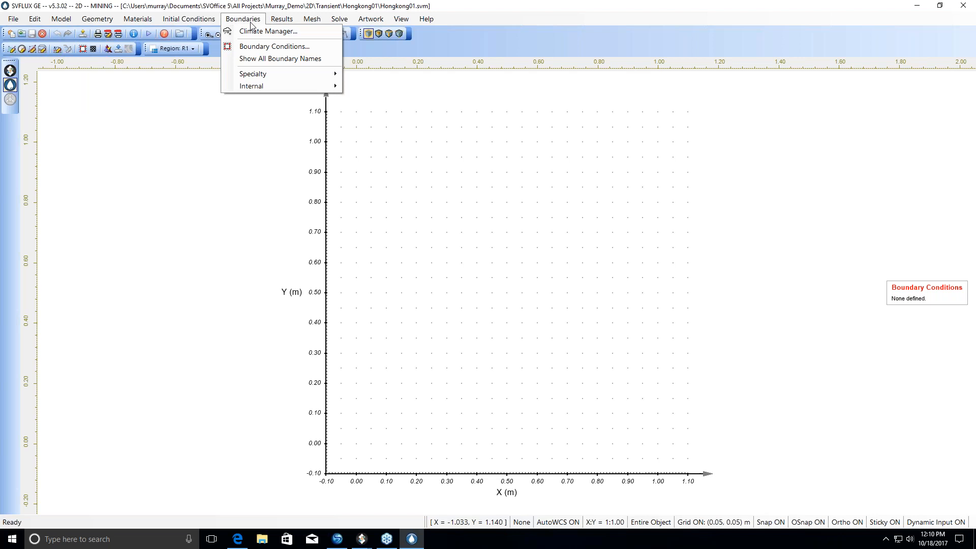
mouse_move(293, 21)
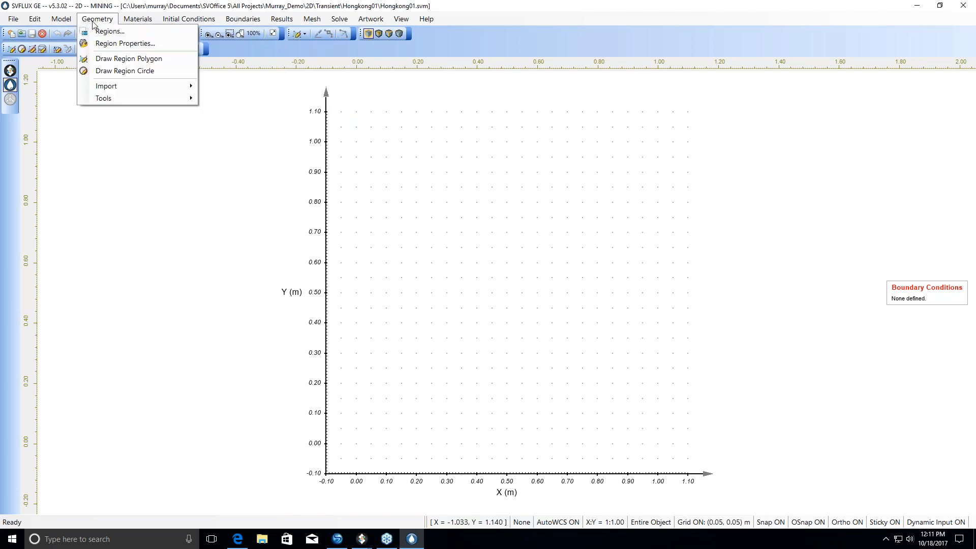
mouse_move(137, 21)
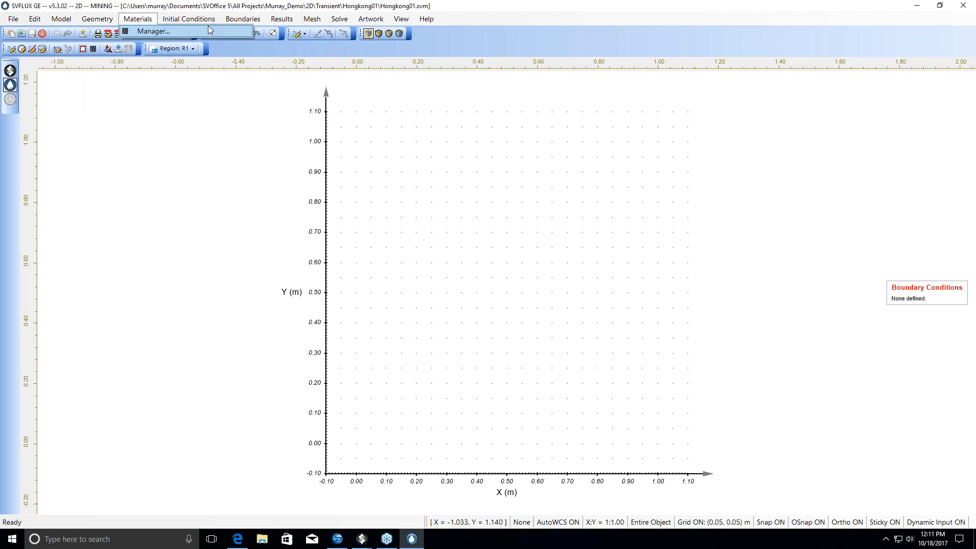
mouse_move(257, 21)
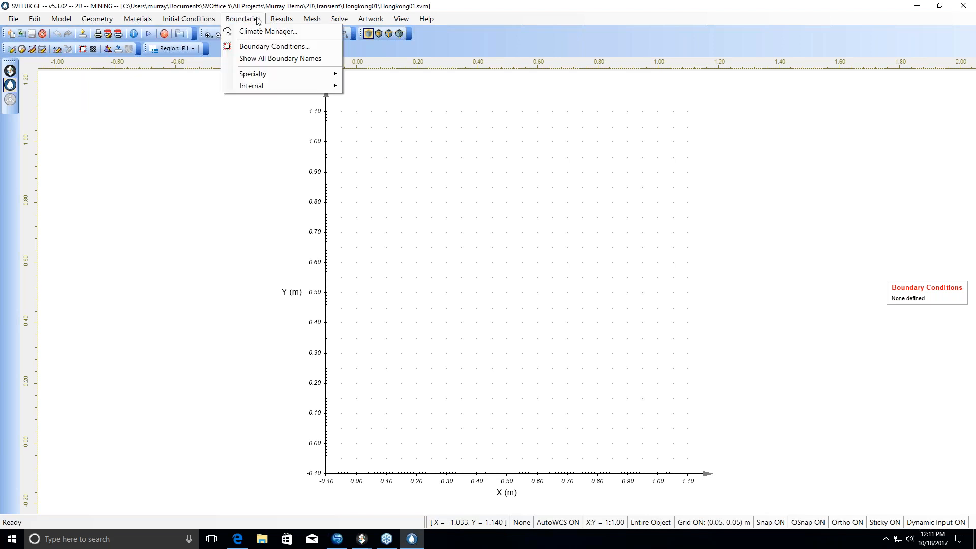
mouse_move(99, 22)
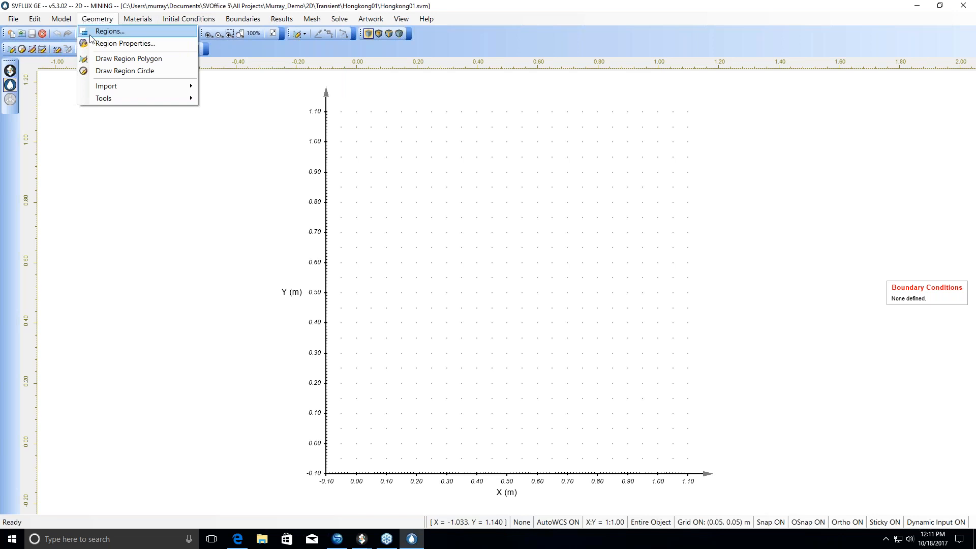
click(103, 61)
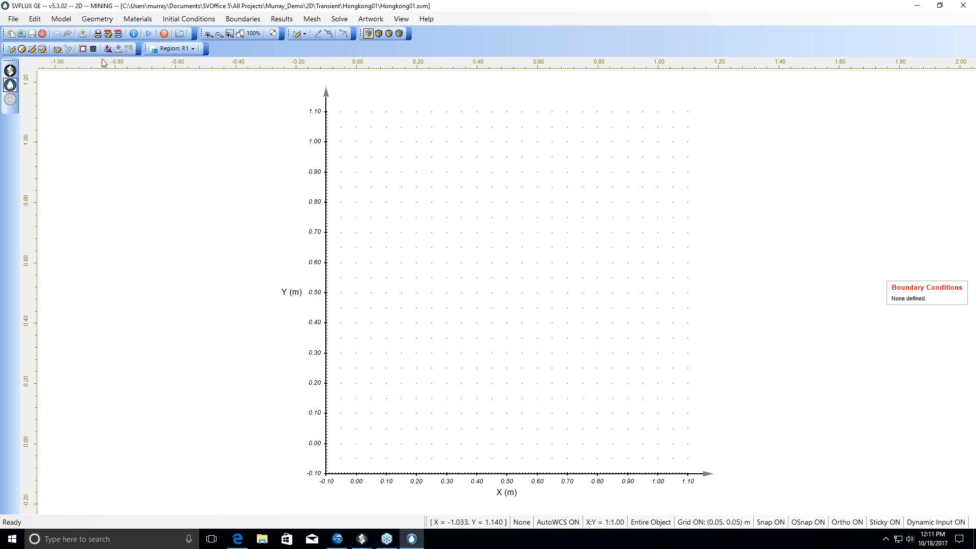
click(371, 428)
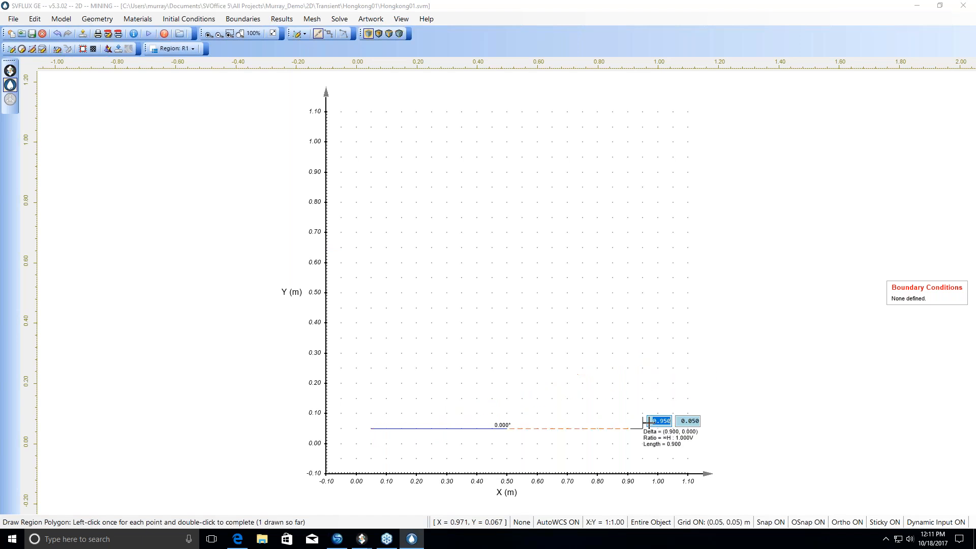
click(619, 425)
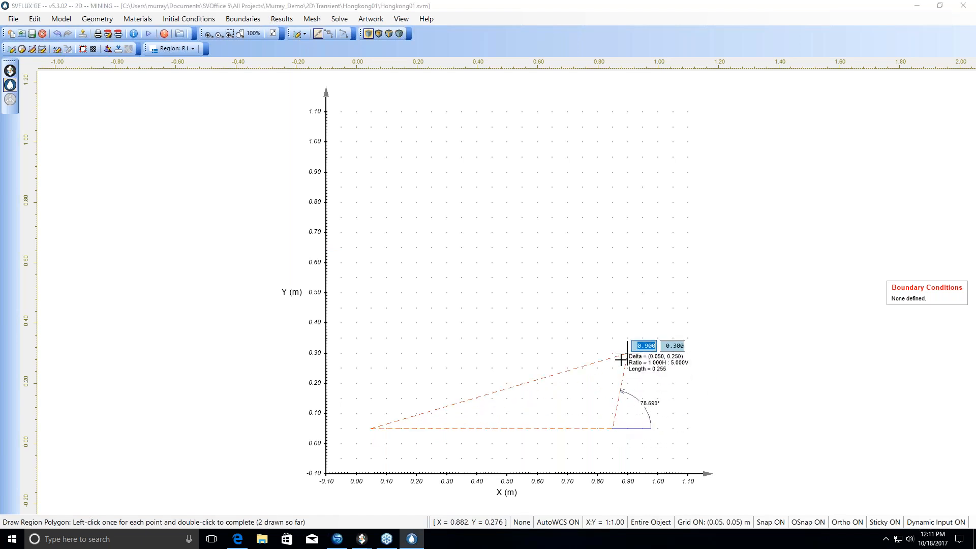
click(539, 352)
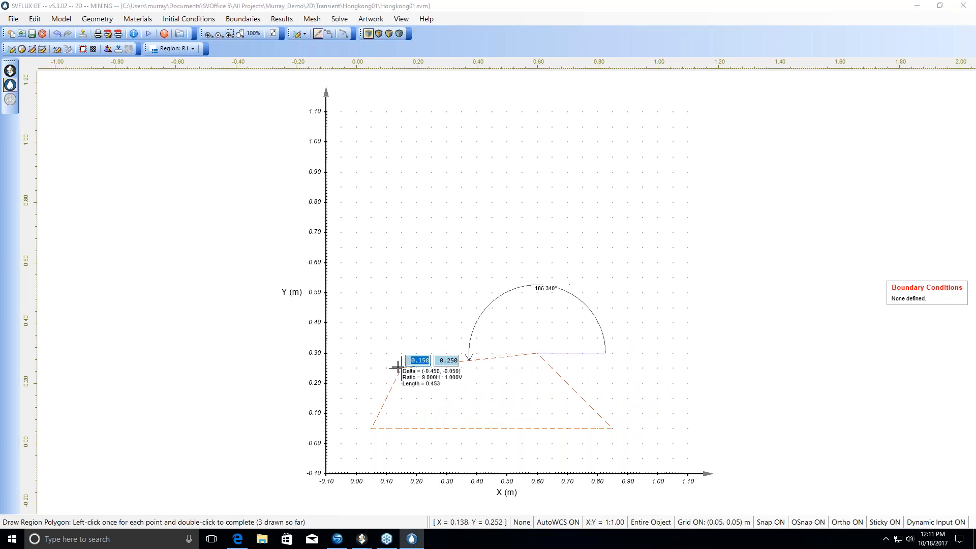
double_click(395, 358)
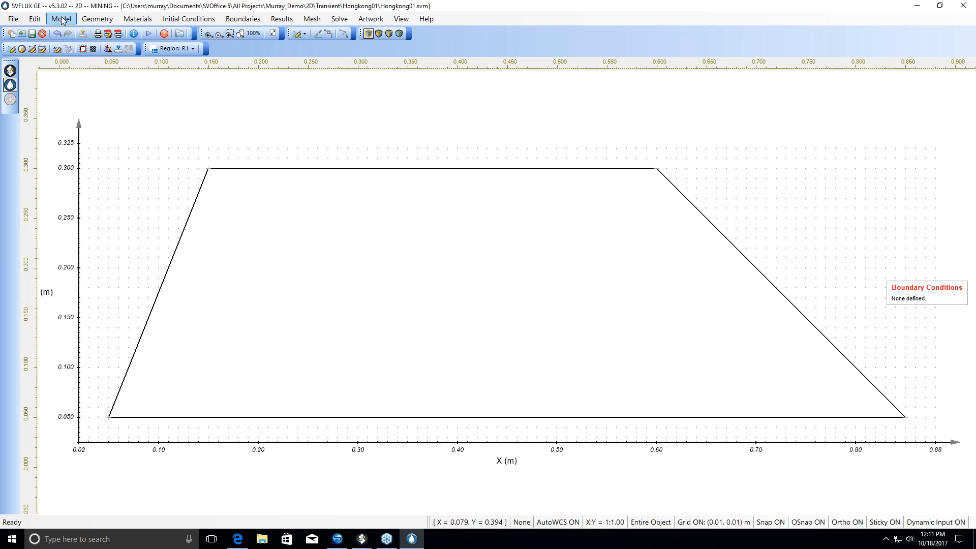
click(39, 21)
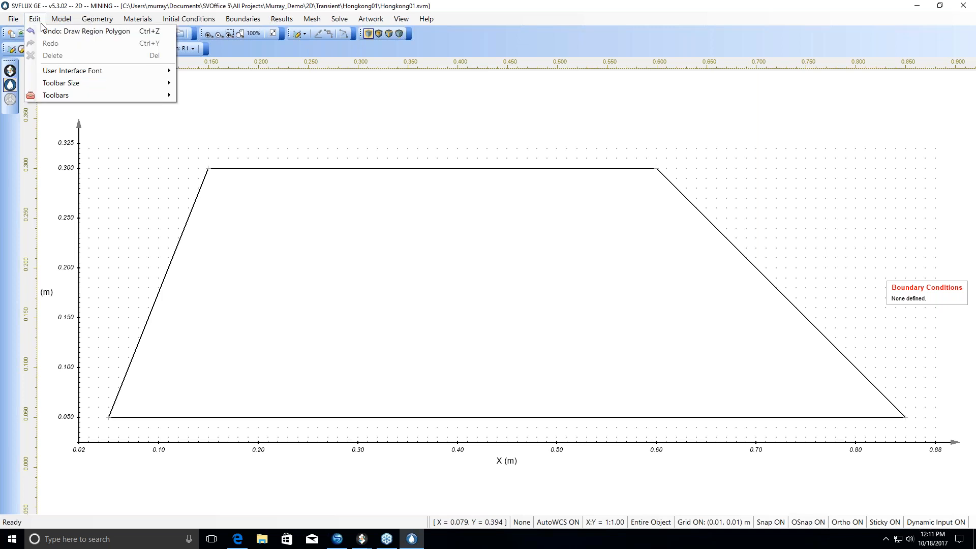
click(48, 32)
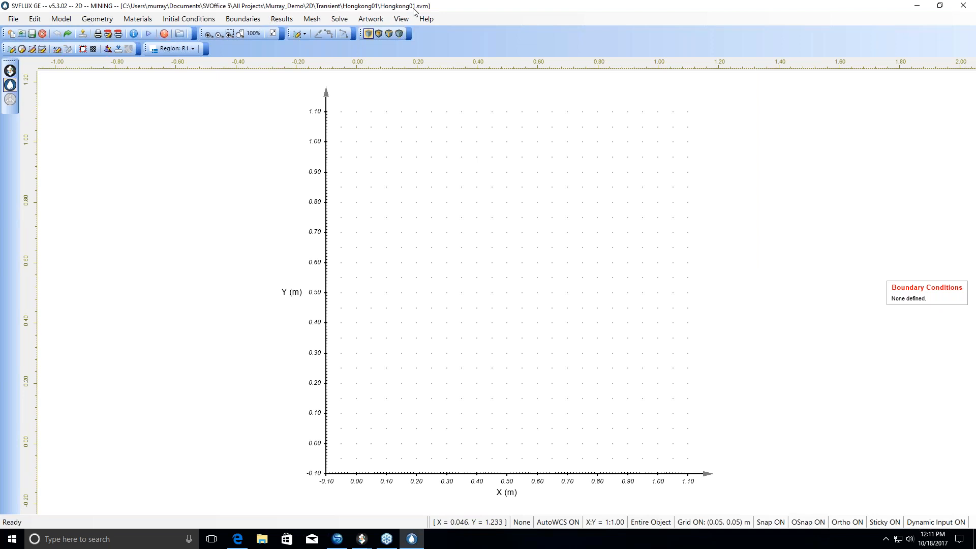
Step: Place the SVFLUX GE window beside the Help Manual, scrolled to the Enter Geometry steps
drag(425, 9, 1, 21)
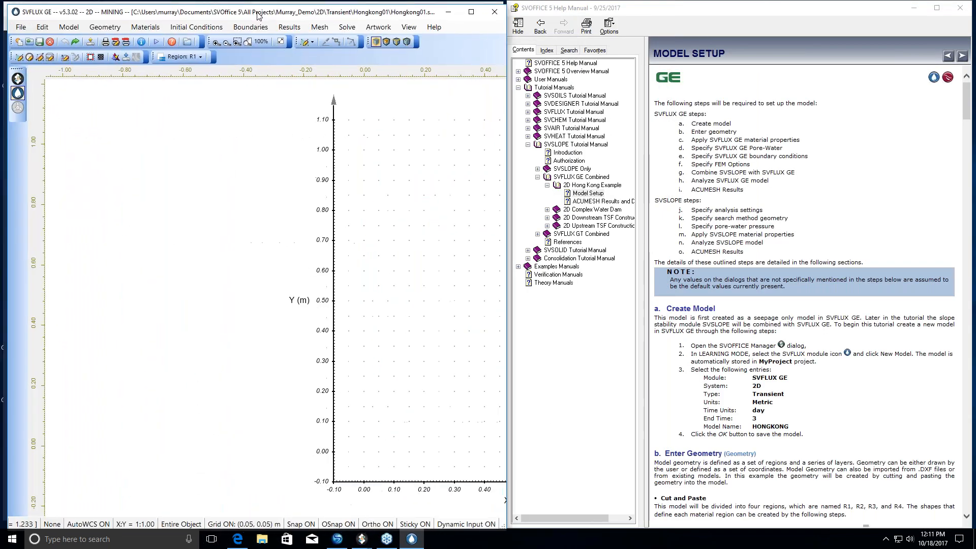
drag(256, 16, 258, 13)
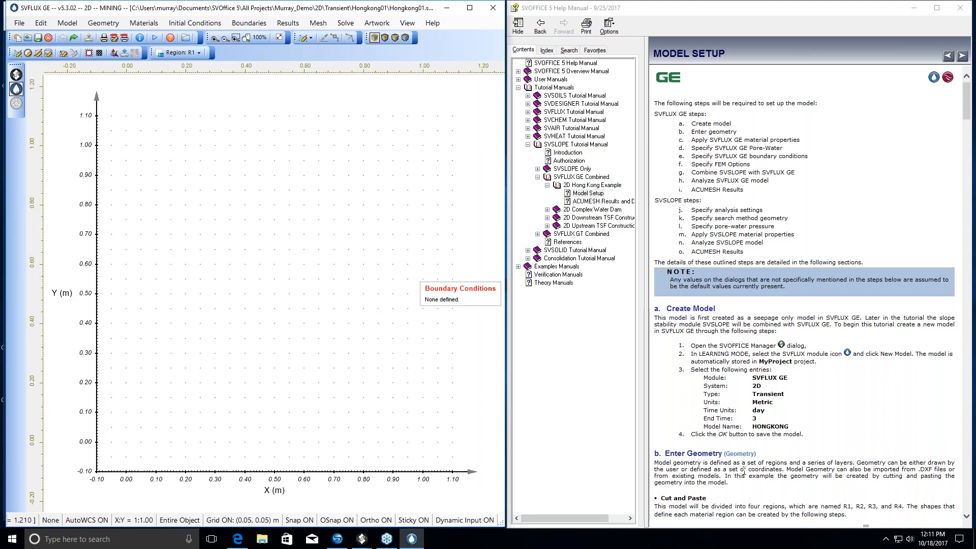
click(737, 471)
scroll(737, 470, down, 5)
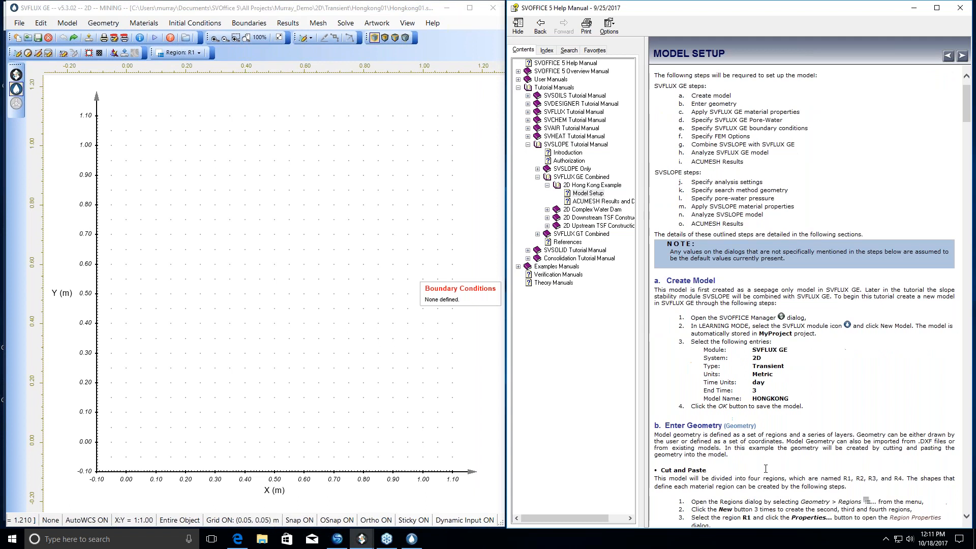
scroll(767, 463, down, 3)
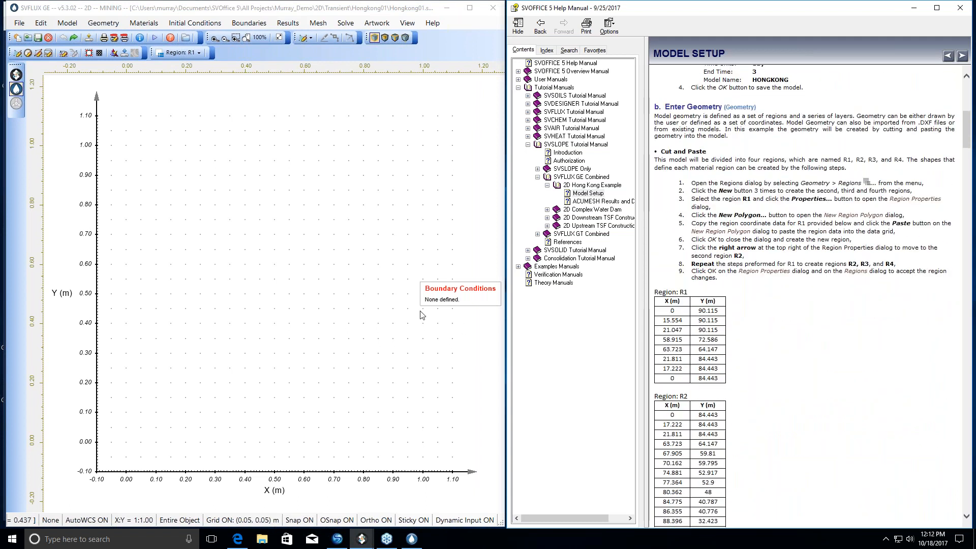
Step: Close the Boundary Conditions panel, leaving the Geometry menu showing
drag(477, 295, 475, 161)
click(489, 153)
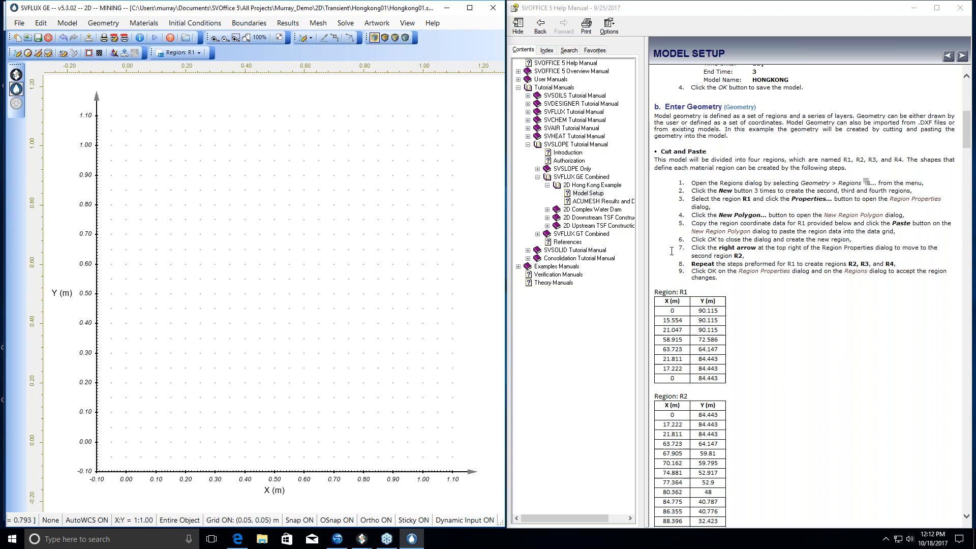
click(95, 25)
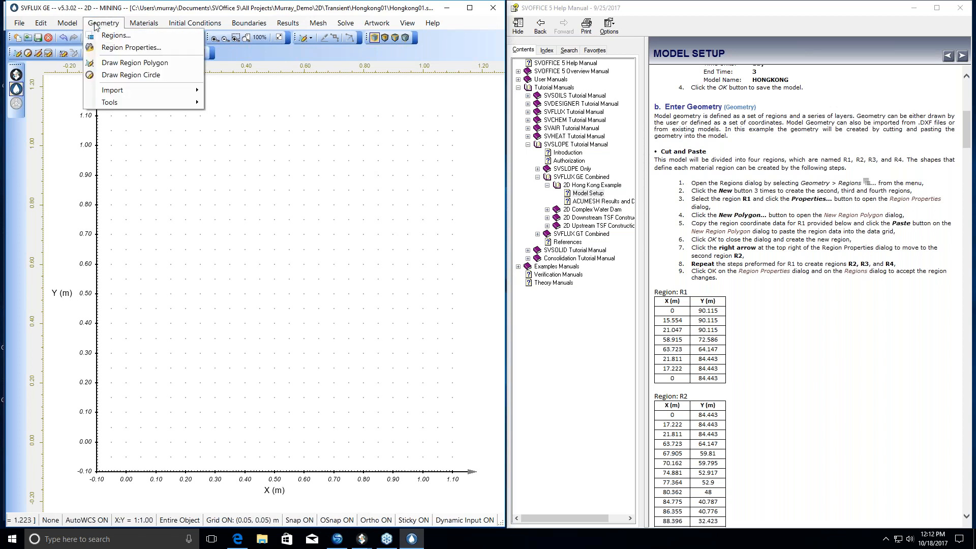
Step: Open Geometry > Regions, add regions R2, R3 and R4, and select R1
mouse_move(116, 92)
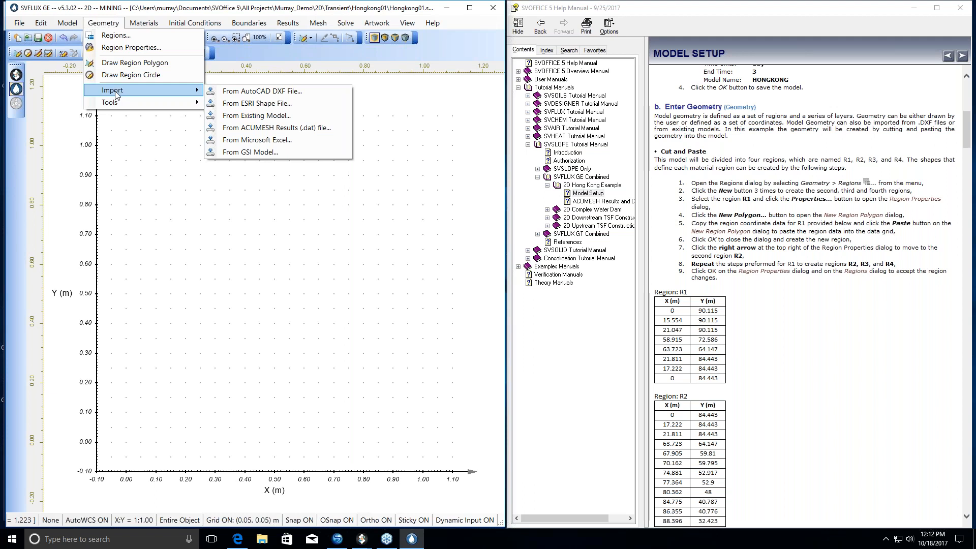
click(121, 36)
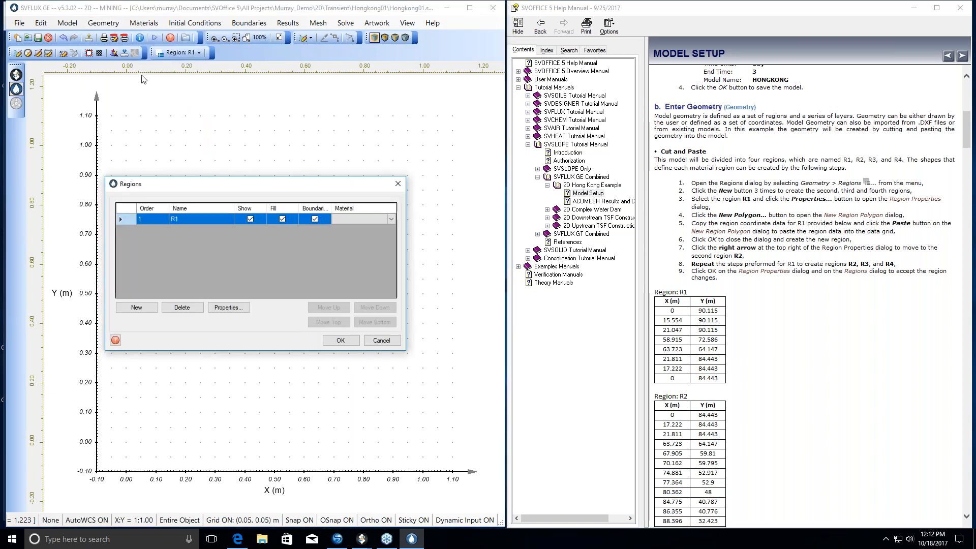
drag(187, 184, 196, 104)
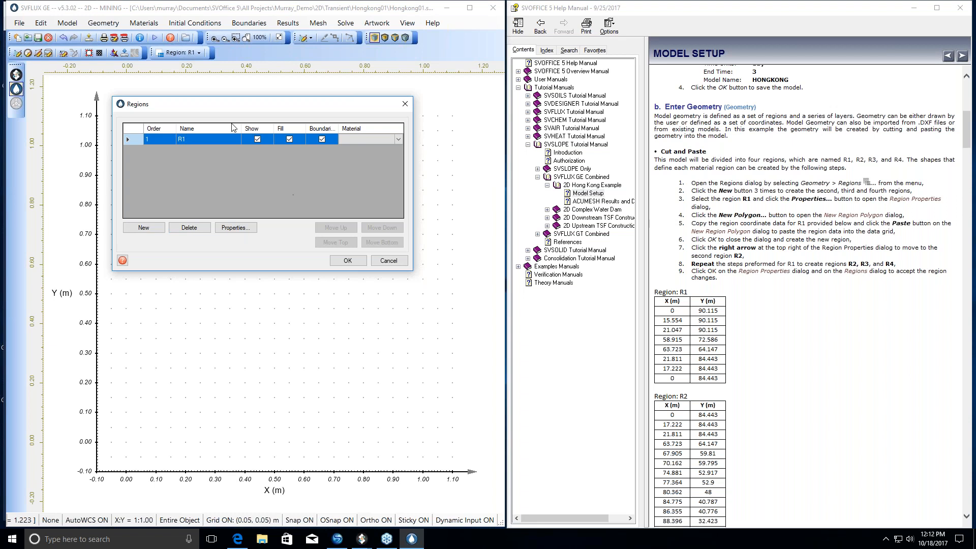
click(148, 229)
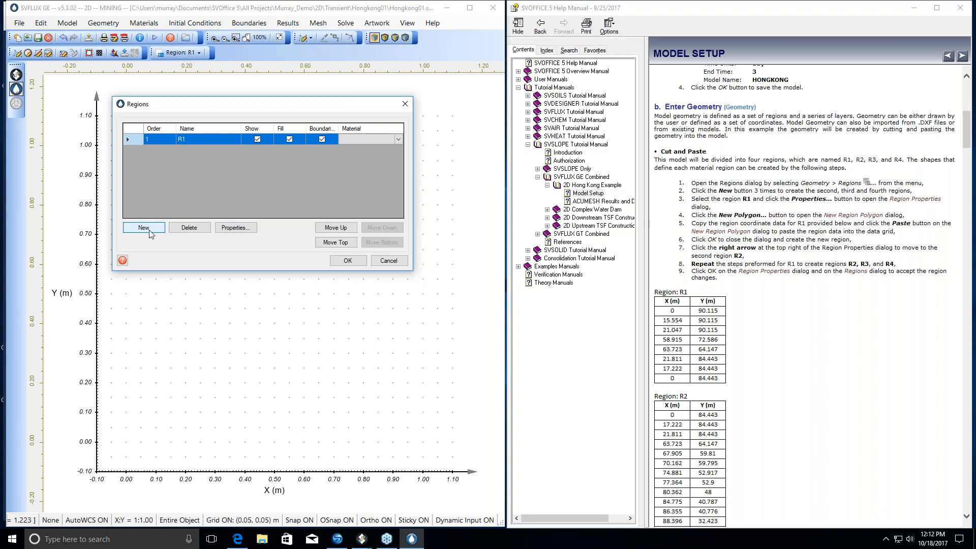
click(149, 228)
click(159, 229)
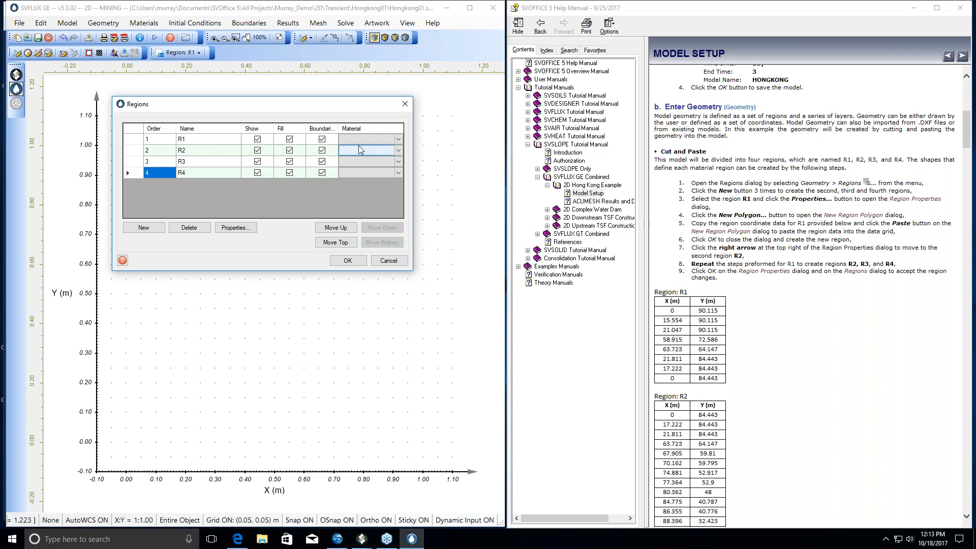
click(202, 142)
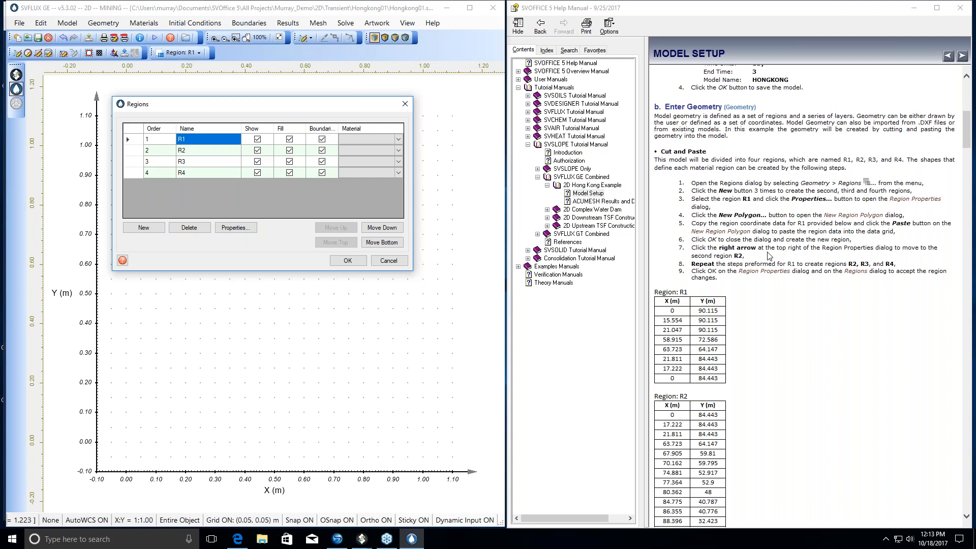
Step: Paste the manual's eight-point R1 coordinate table in as region R1's polygon
drag(666, 311, 727, 382)
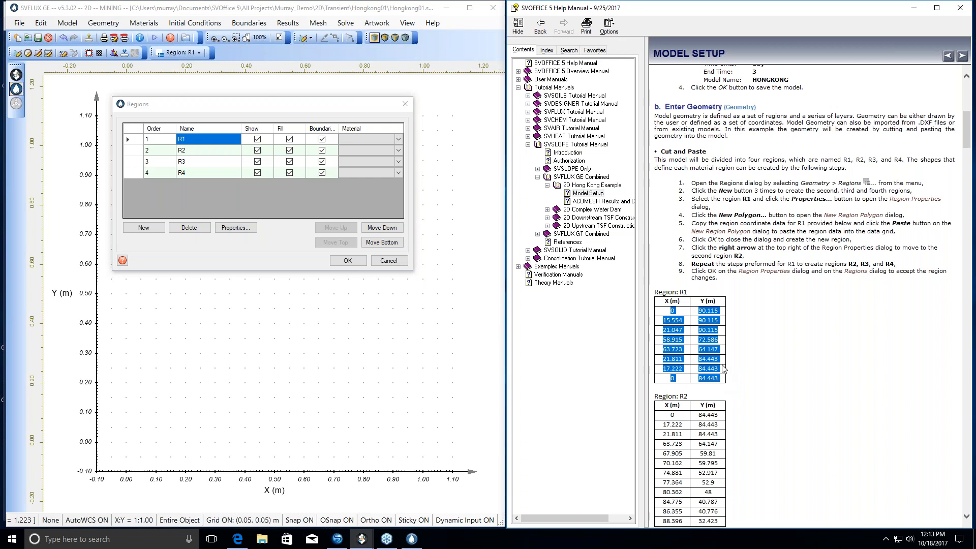
right_click(709, 334)
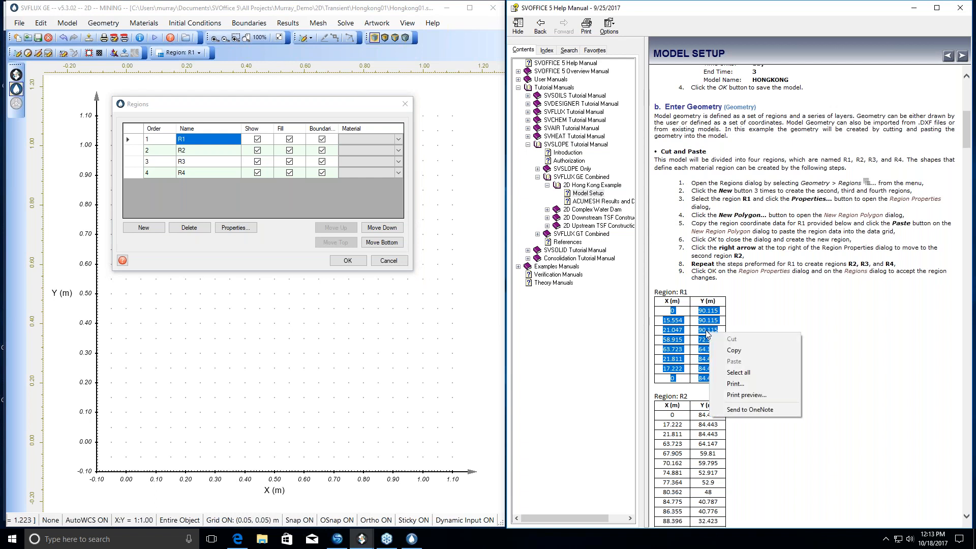
click(732, 351)
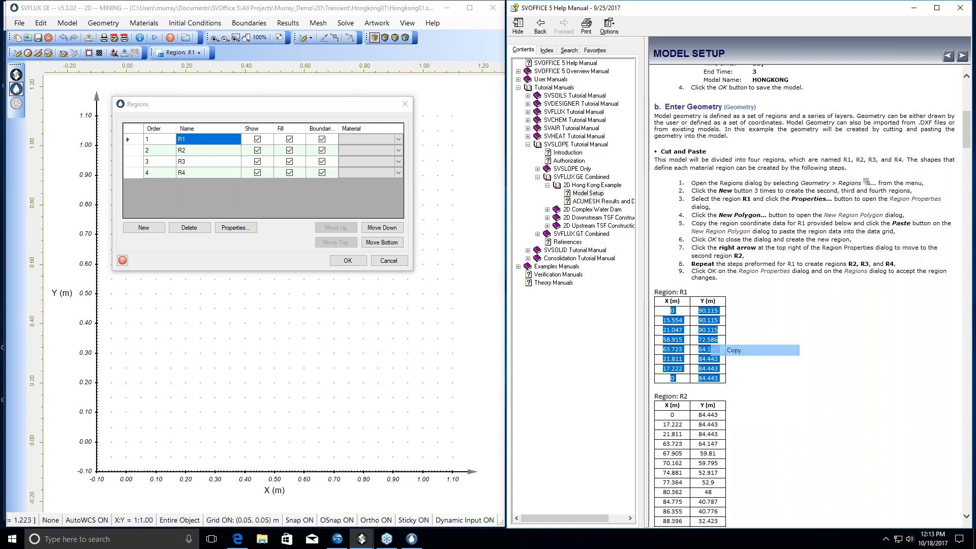
click(243, 233)
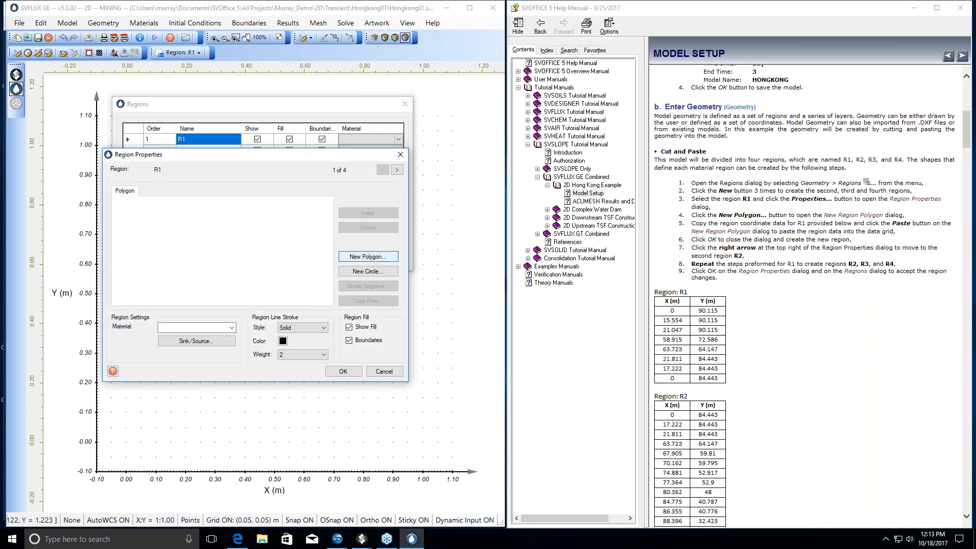
click(377, 257)
click(209, 295)
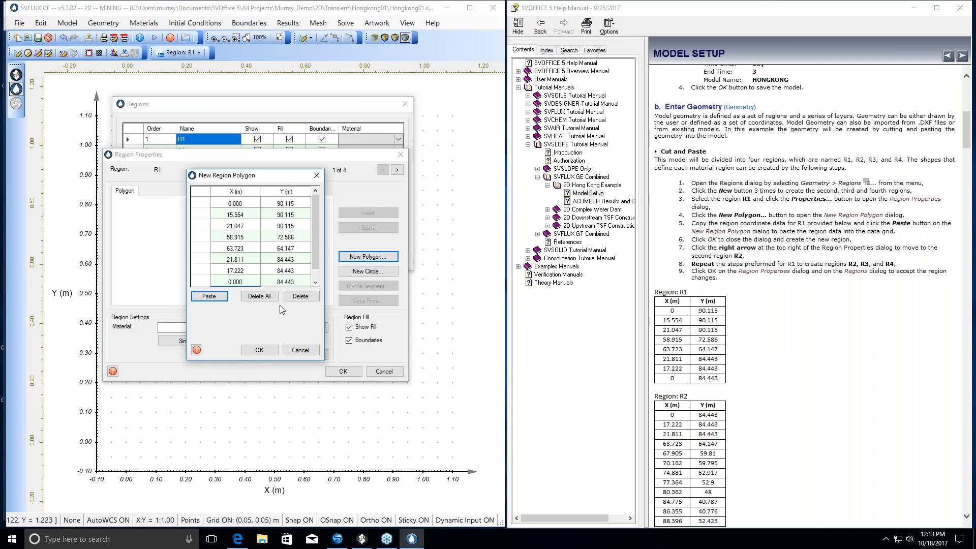
click(259, 350)
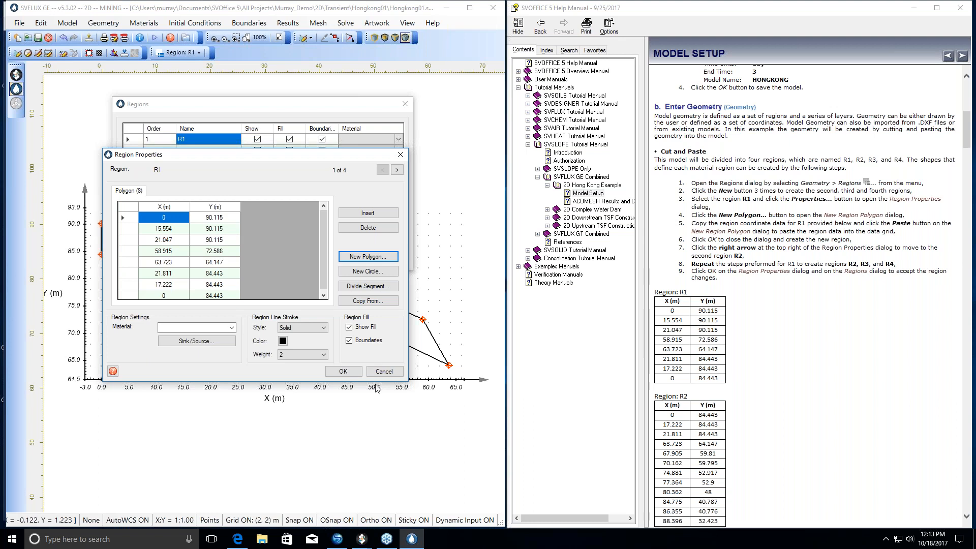
click(344, 372)
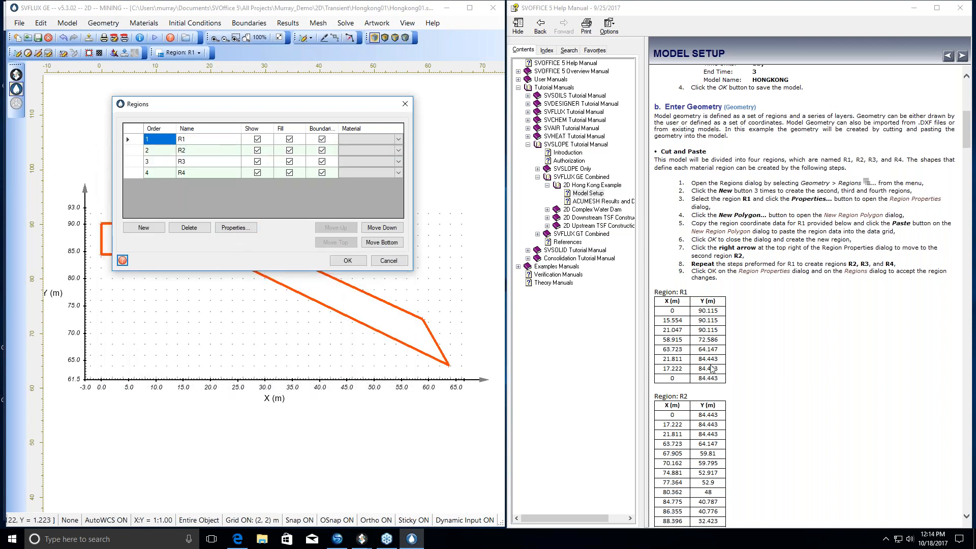
Step: Select R2 and paste the manual's 17-point coordinate table in as its polygon
click(205, 152)
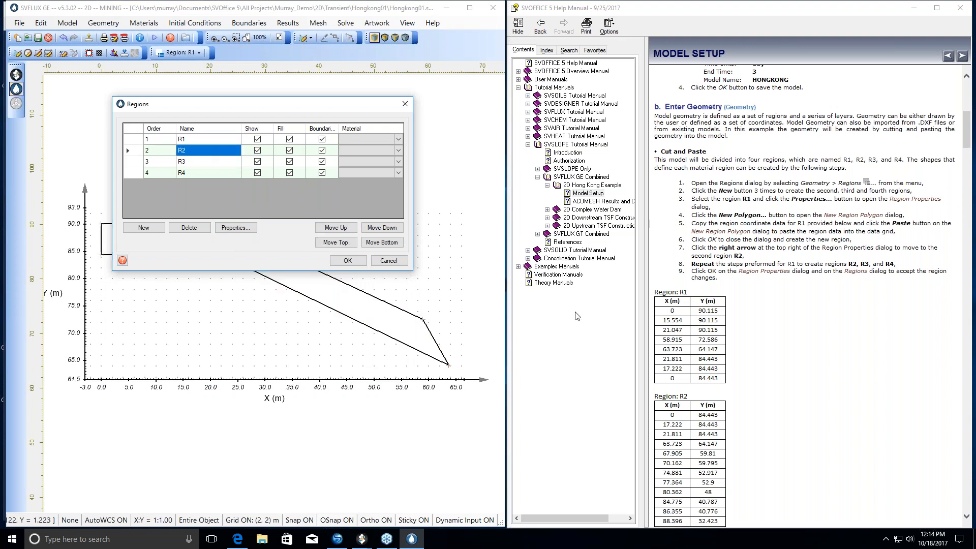
drag(669, 417, 719, 511)
right_click(710, 408)
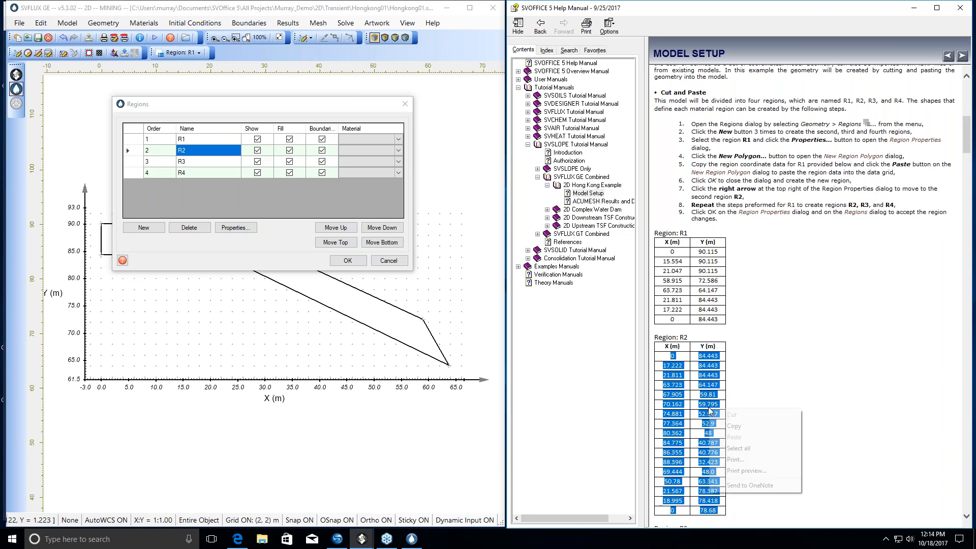
click(726, 426)
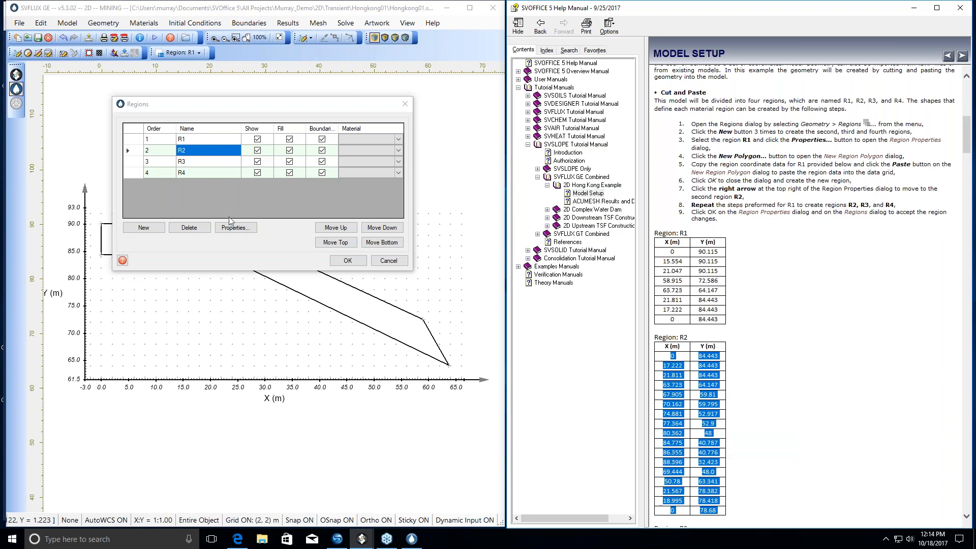
click(237, 228)
click(368, 256)
click(225, 295)
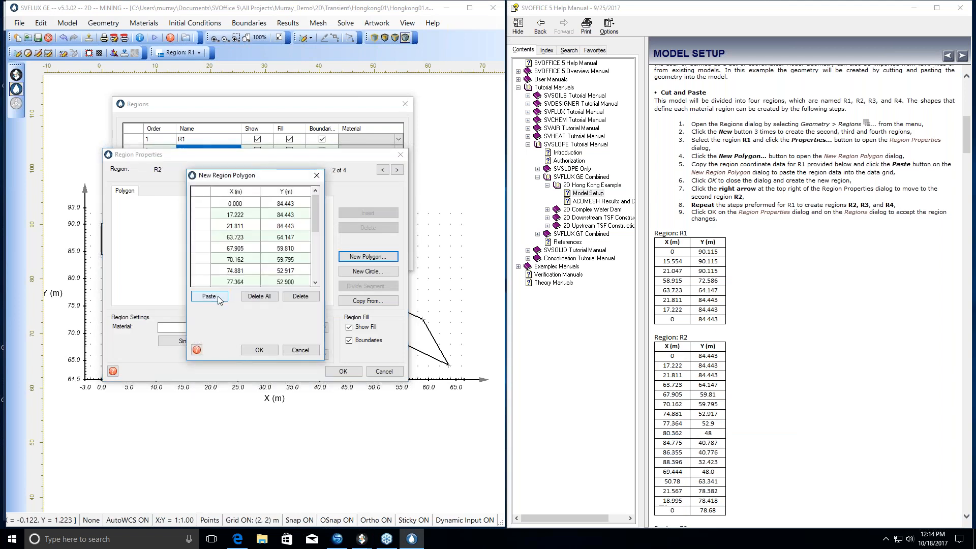
click(257, 350)
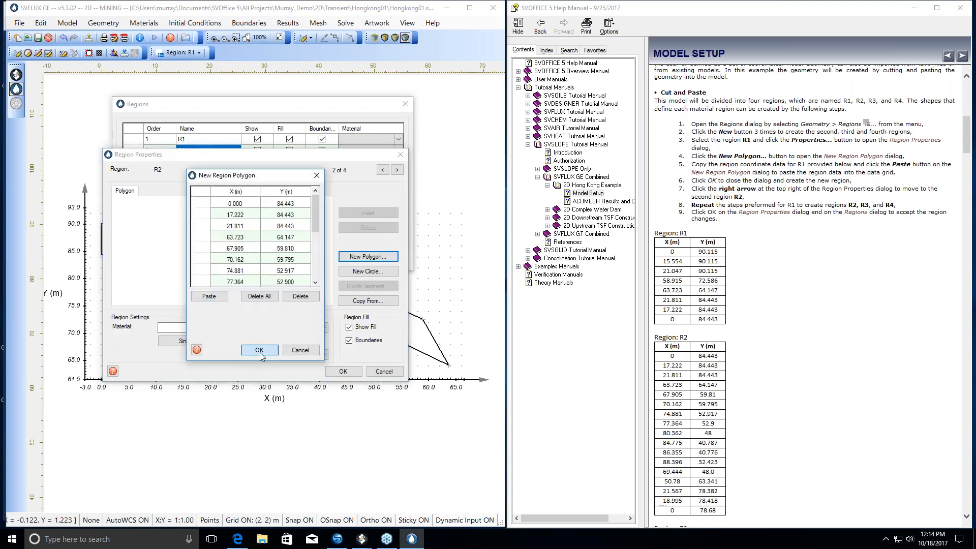
click(343, 372)
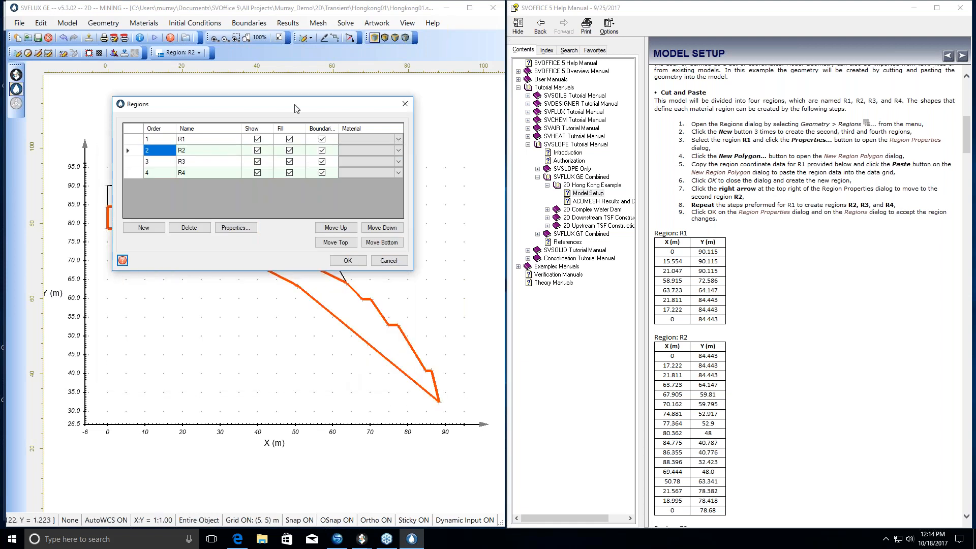
drag(295, 107, 370, 33)
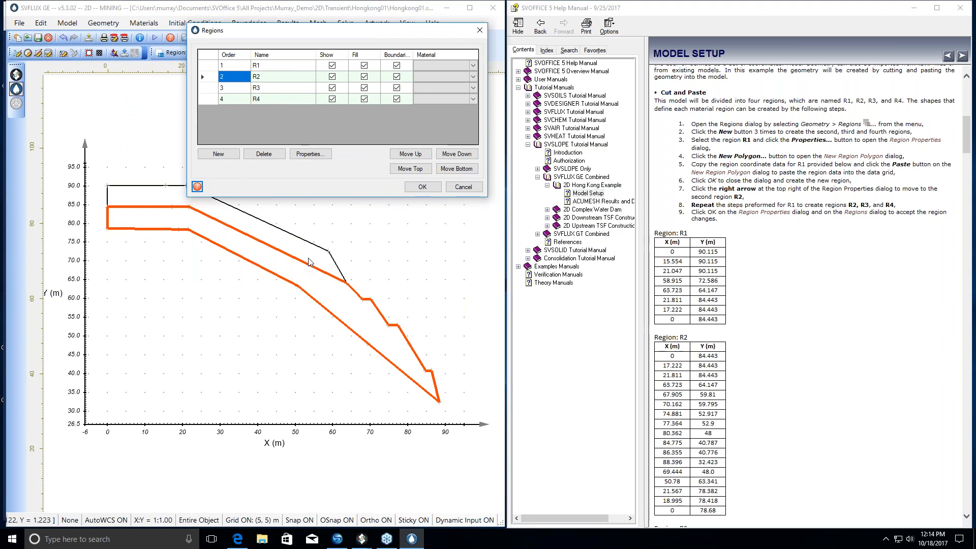
Step: Select R3 and paste the manual's 12-point R3 coordinate table in as its polygon
click(798, 363)
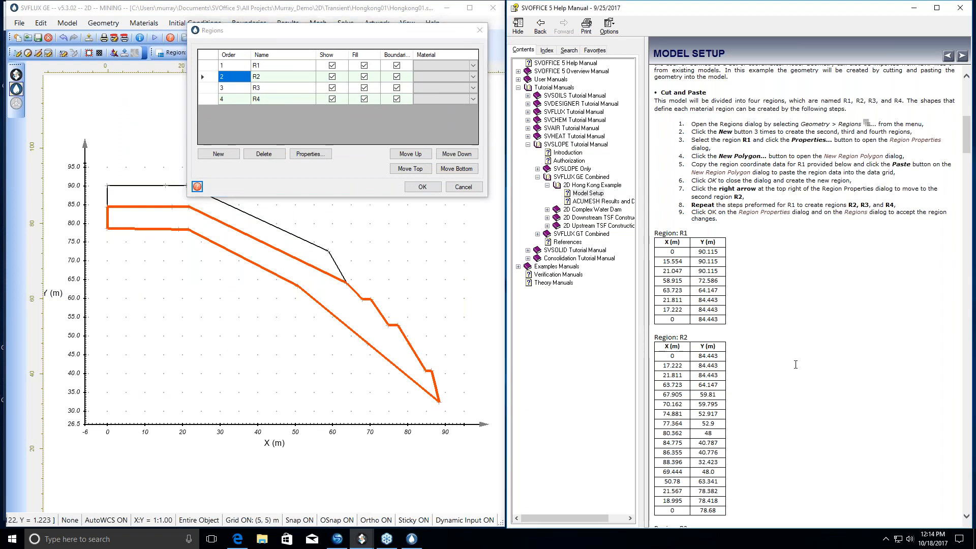
scroll(799, 363, down, 8)
scroll(798, 362, down, 1)
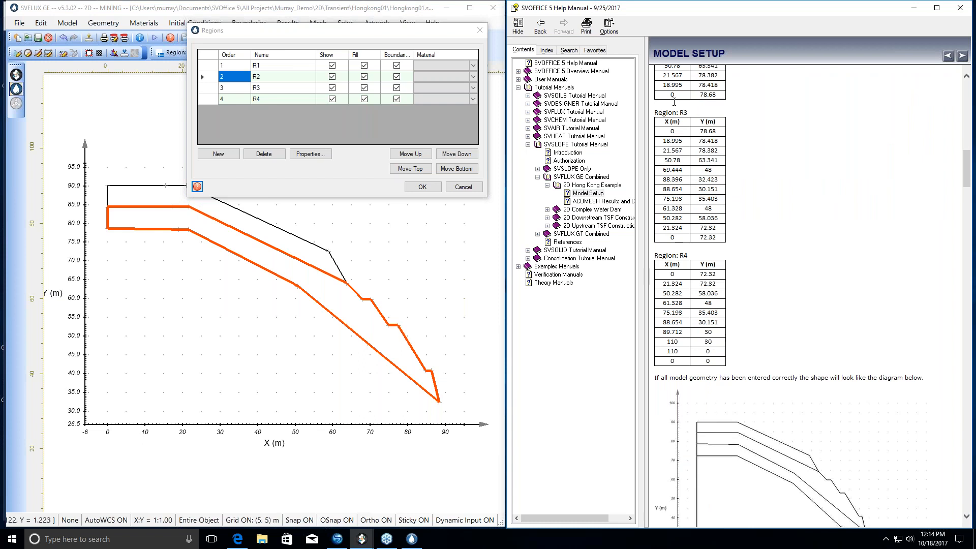
click(279, 89)
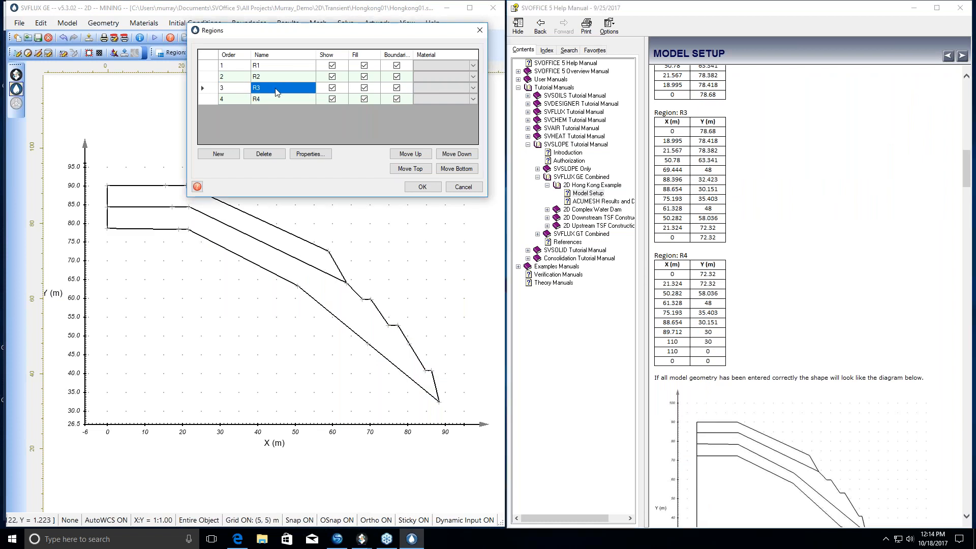
drag(668, 136, 721, 236)
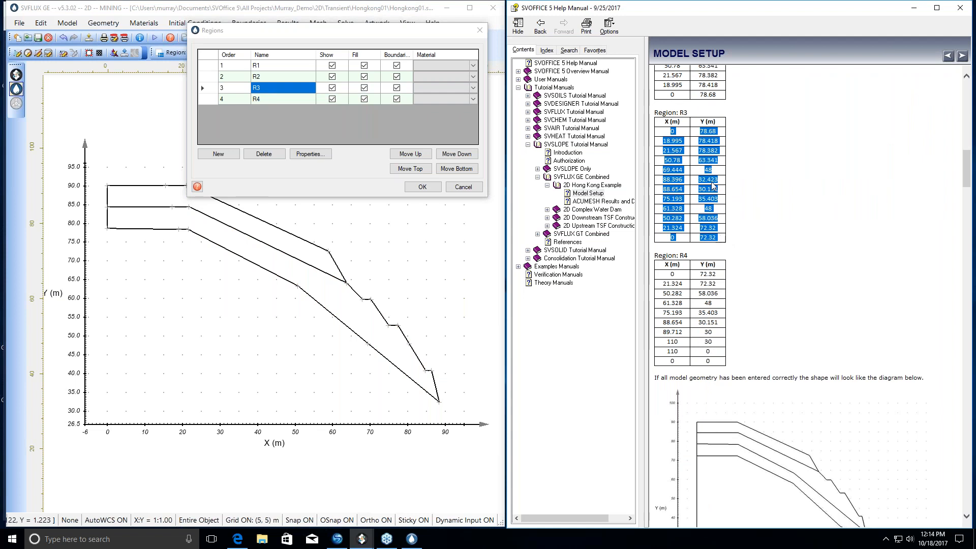
right_click(711, 184)
click(726, 201)
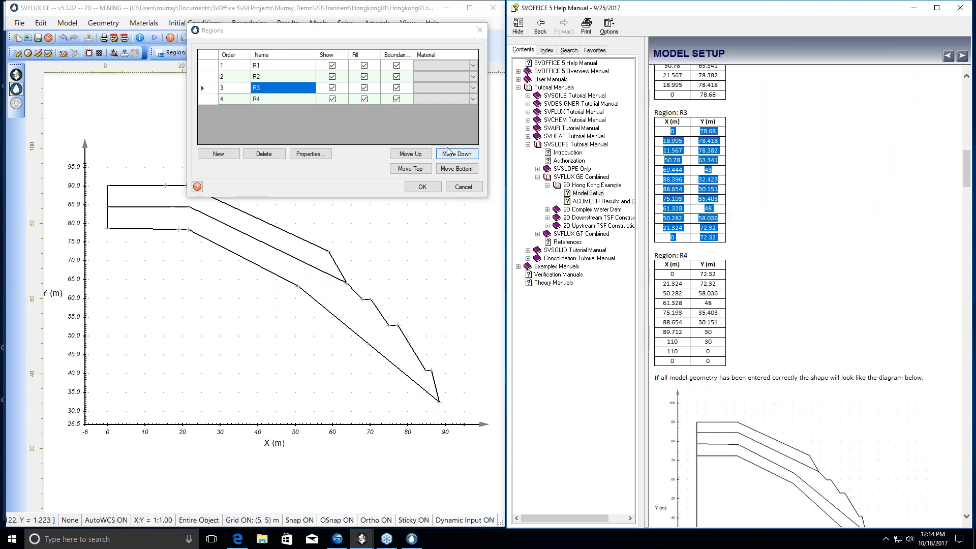
click(303, 160)
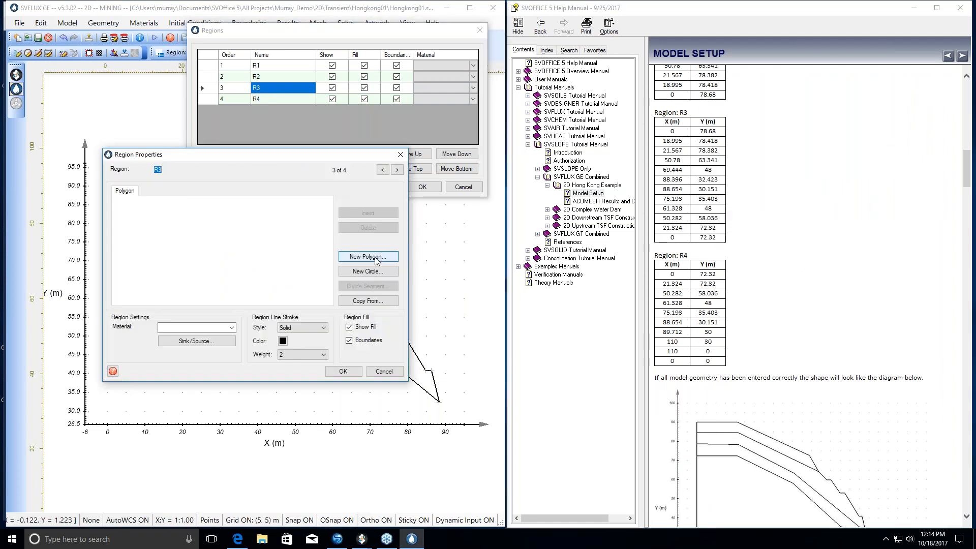
click(381, 258)
click(209, 295)
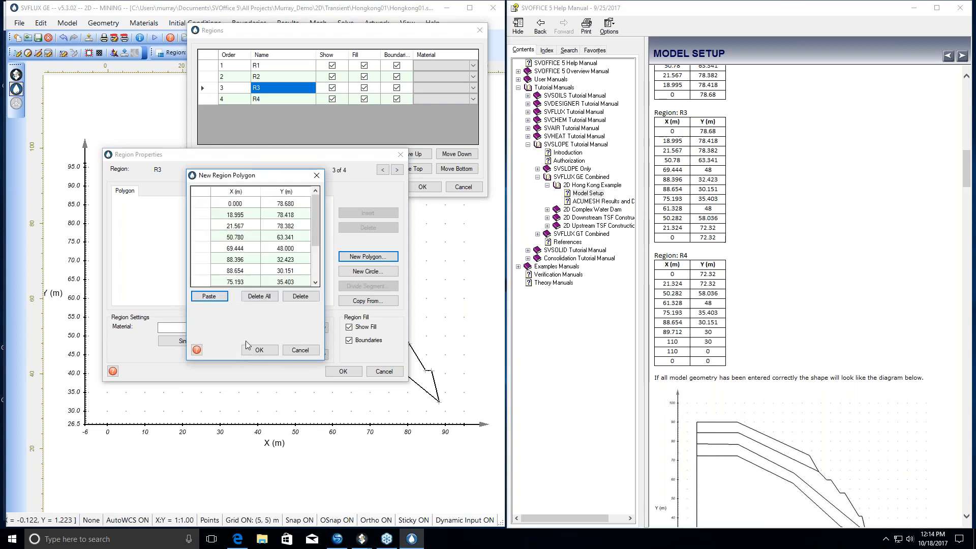
click(259, 350)
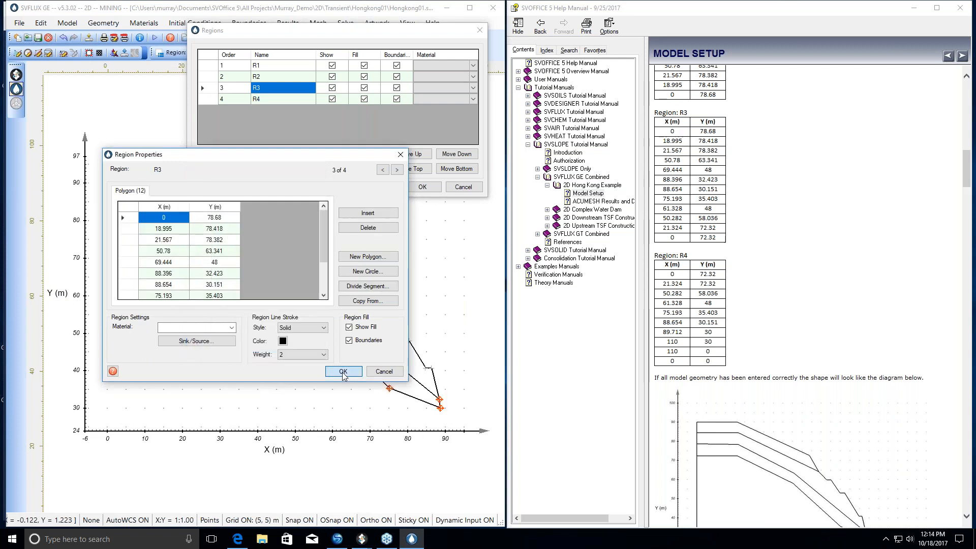
click(344, 371)
Step: Copy the manual's R4 coordinate table and select region R4
drag(670, 274, 710, 361)
right_click(716, 287)
click(716, 303)
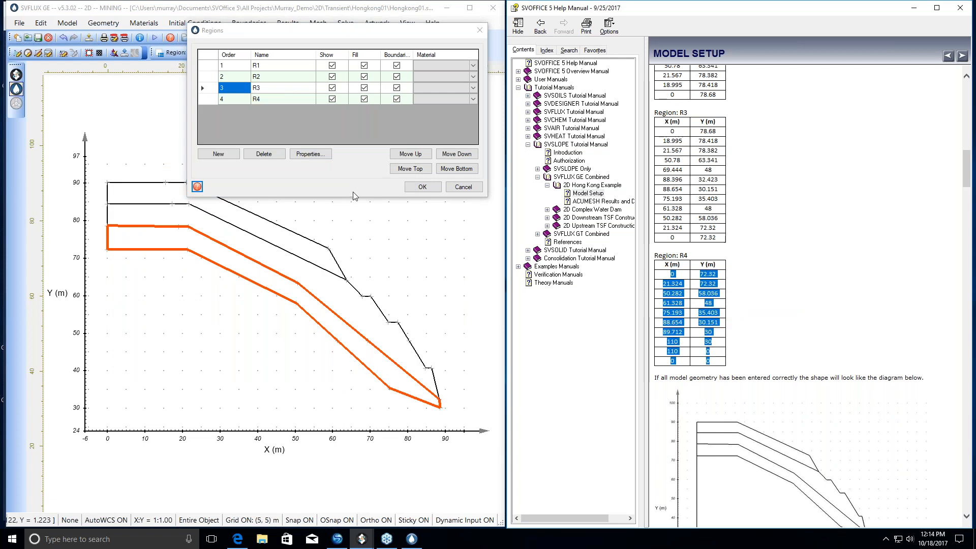
click(285, 98)
Step: Paste the manual's 10-vertex R4 coordinates as region R4's new polygon and confirm it
click(310, 154)
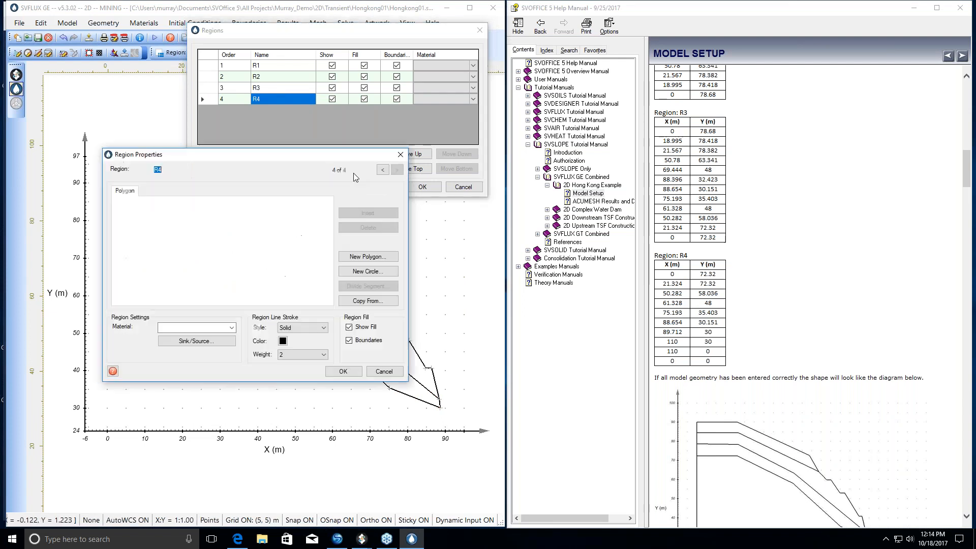
click(368, 257)
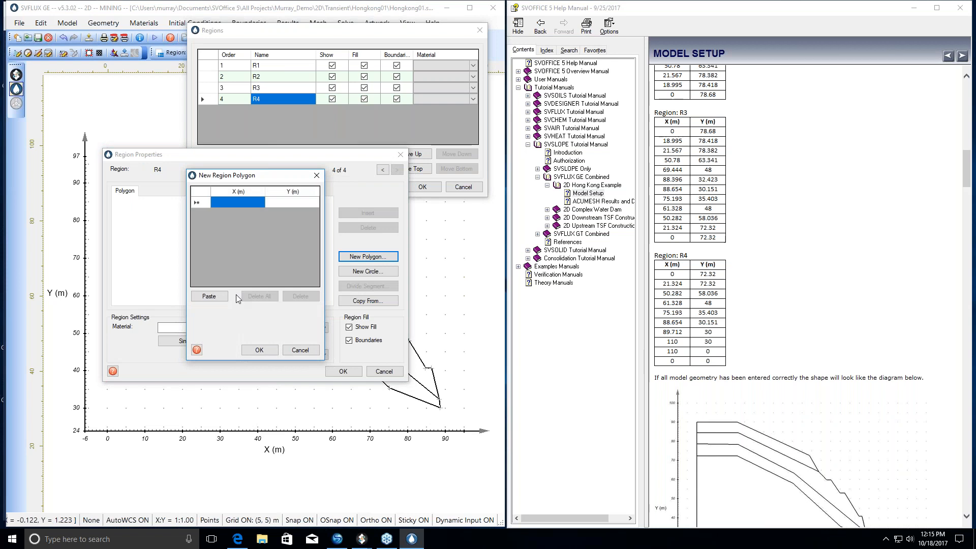
click(215, 298)
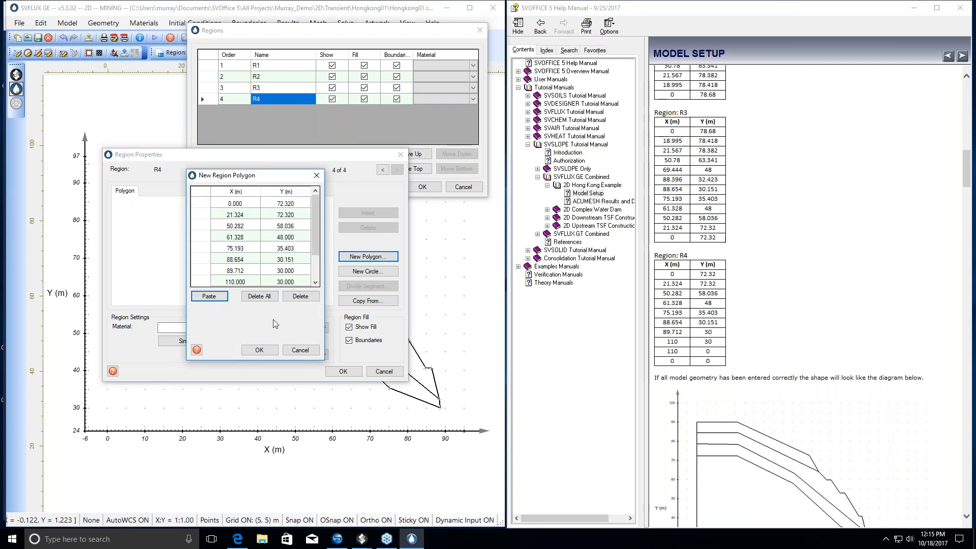
click(258, 350)
click(344, 371)
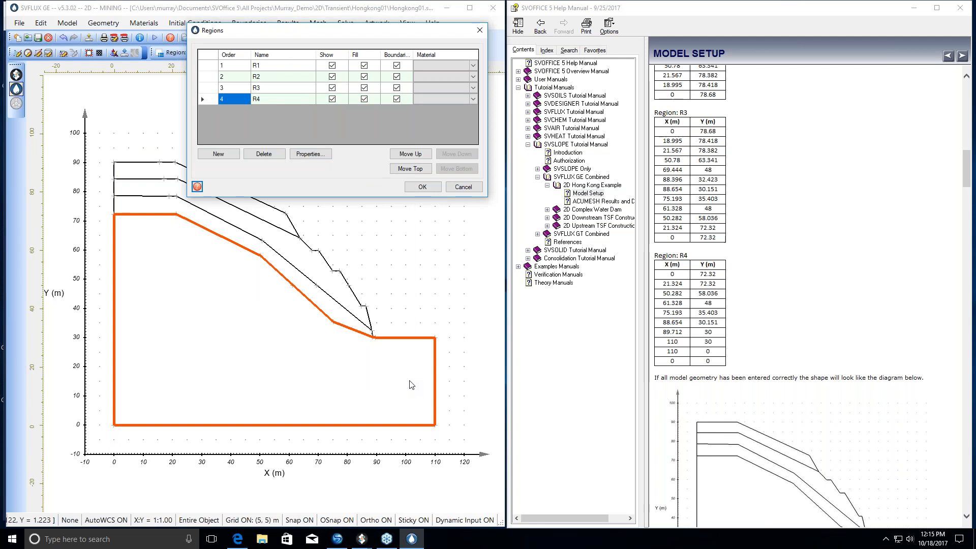
scroll(817, 367, down, 4)
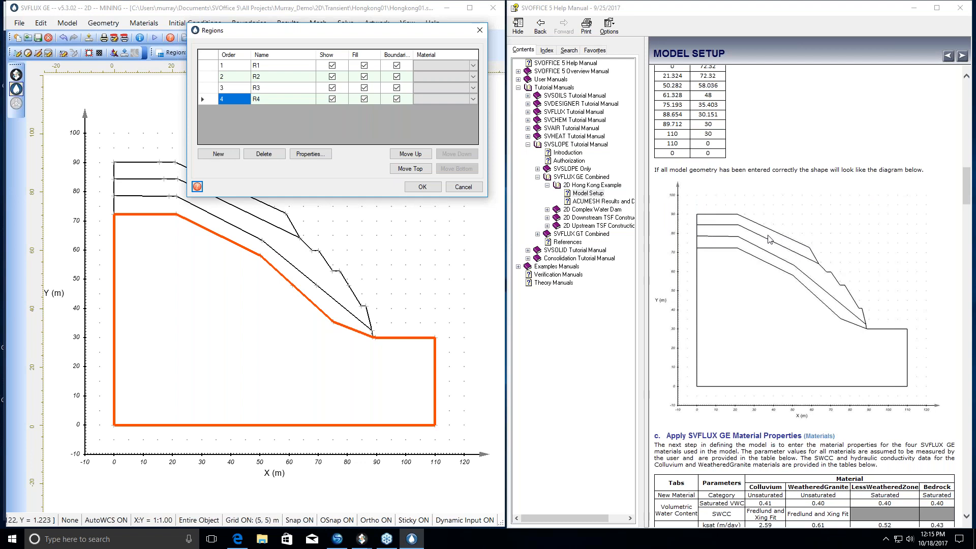
Step: Close the Regions list, then select regions R3, R2 and R1 and review R1's properties unchanged
click(422, 187)
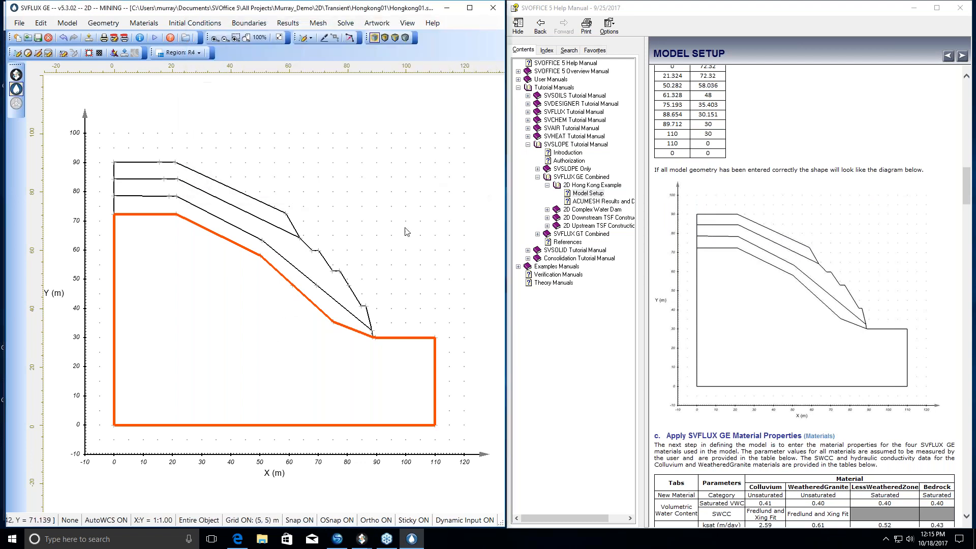
click(310, 288)
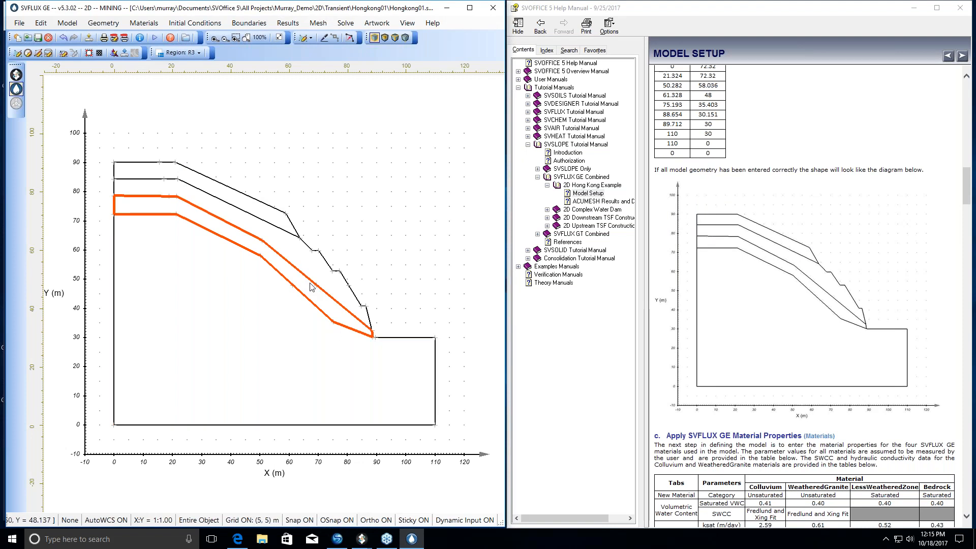
click(306, 262)
click(246, 208)
right_click(240, 203)
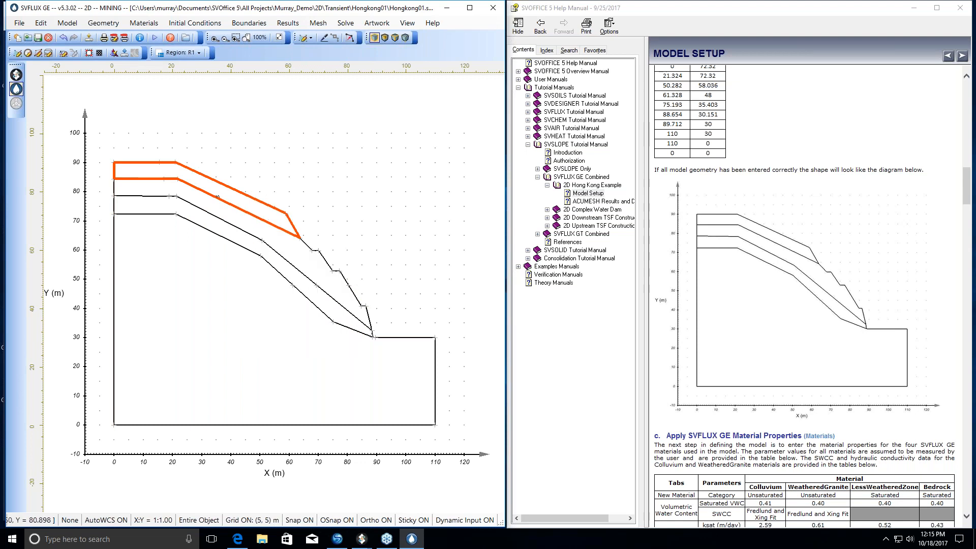
click(285, 223)
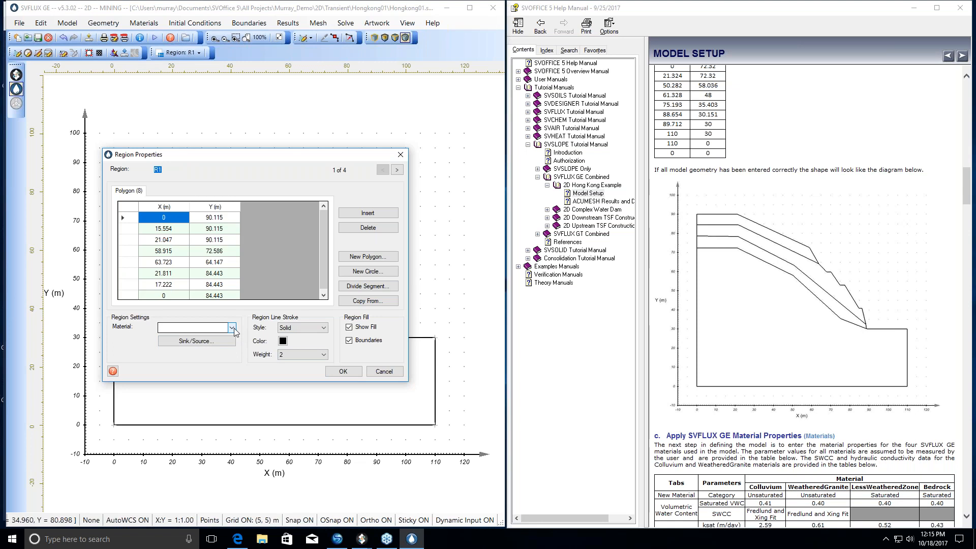
click(345, 375)
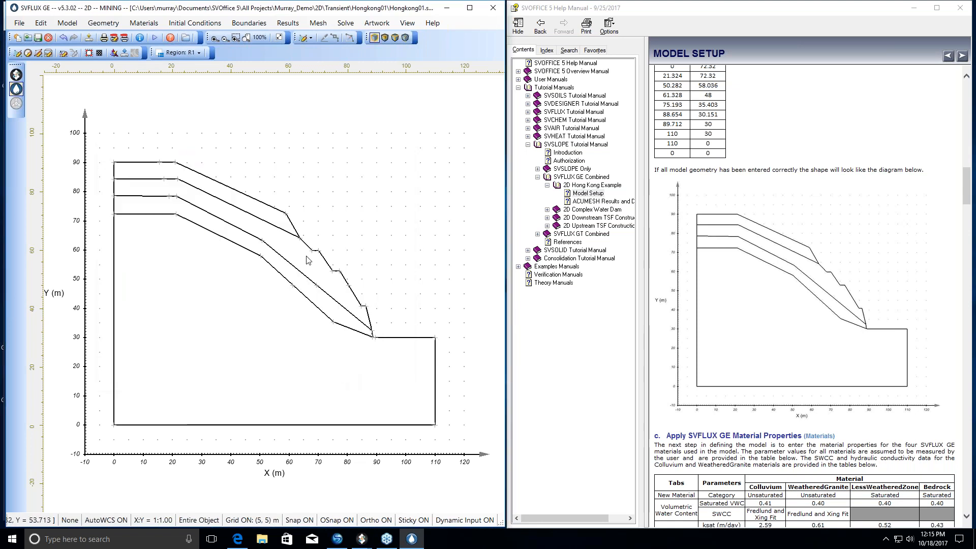
Step: Calculate region R1's area, reported as 555.25 m^2
right_click(226, 196)
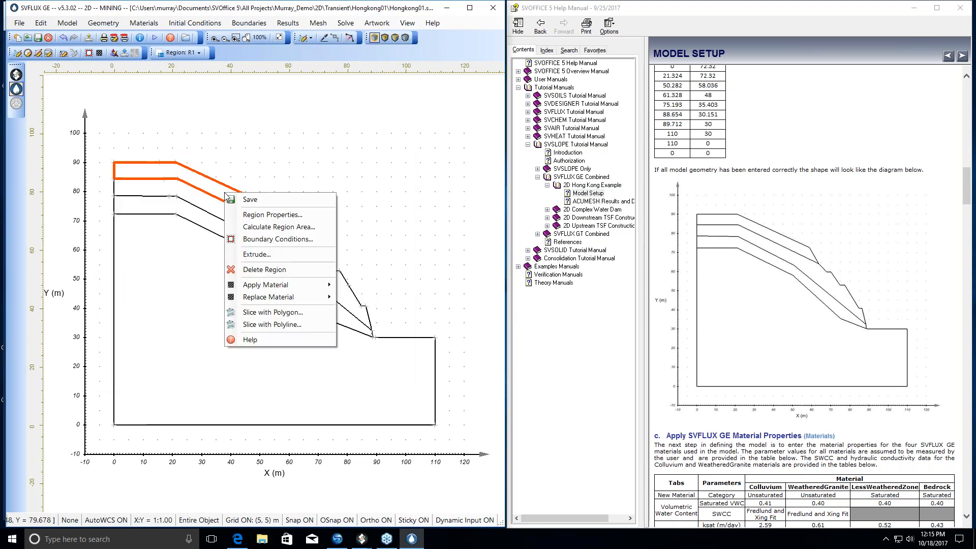
click(257, 227)
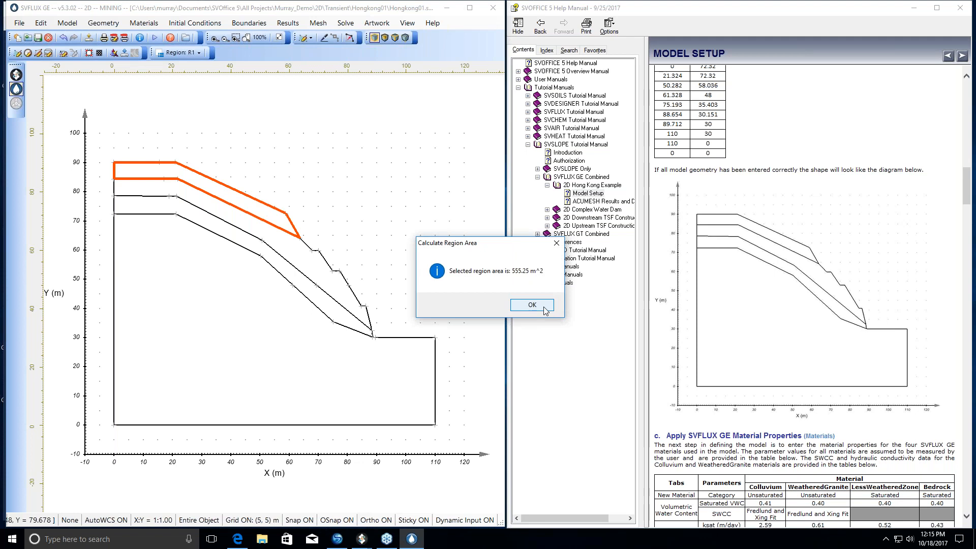
click(544, 308)
Step: Look over R1's Apply Material option without applying it, then turn on line-segment selection
right_click(243, 206)
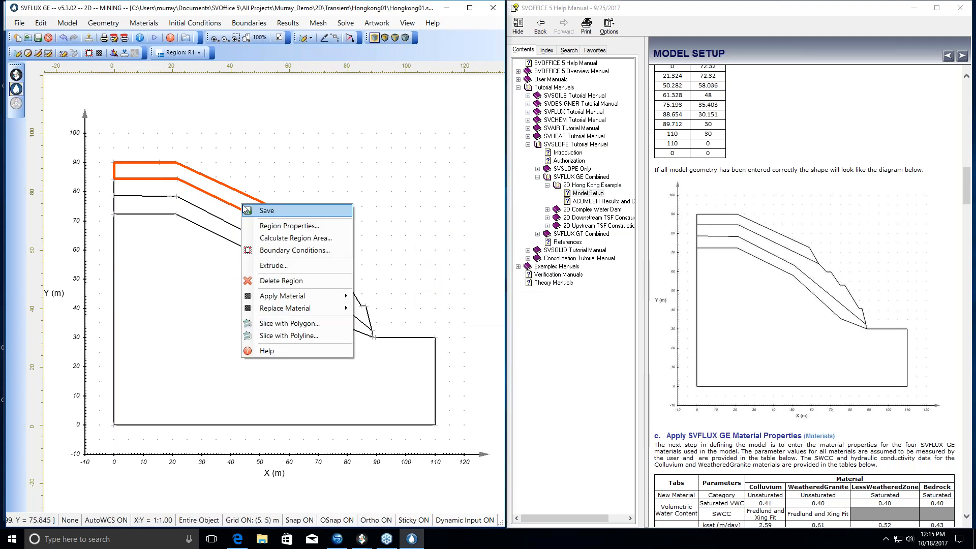
mouse_move(286, 296)
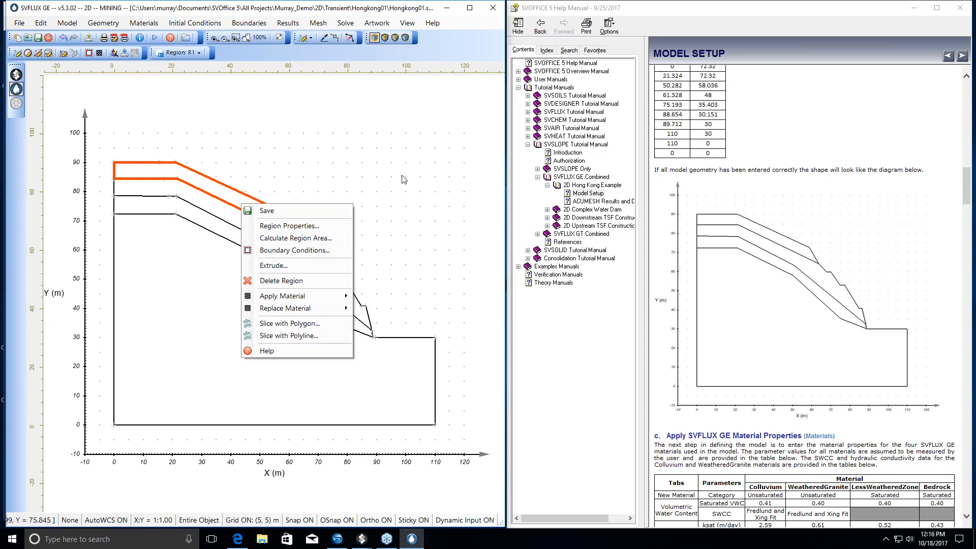
click(408, 145)
click(408, 145)
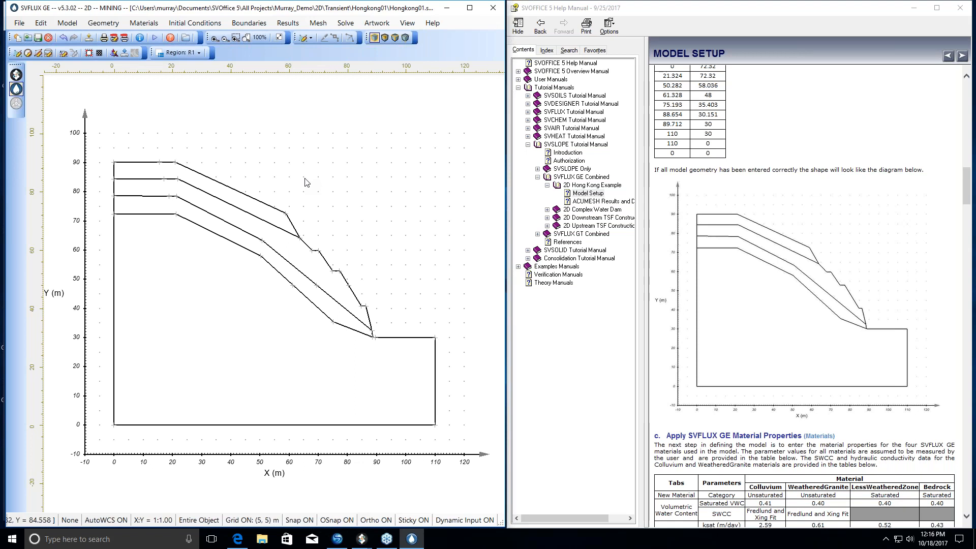
click(395, 38)
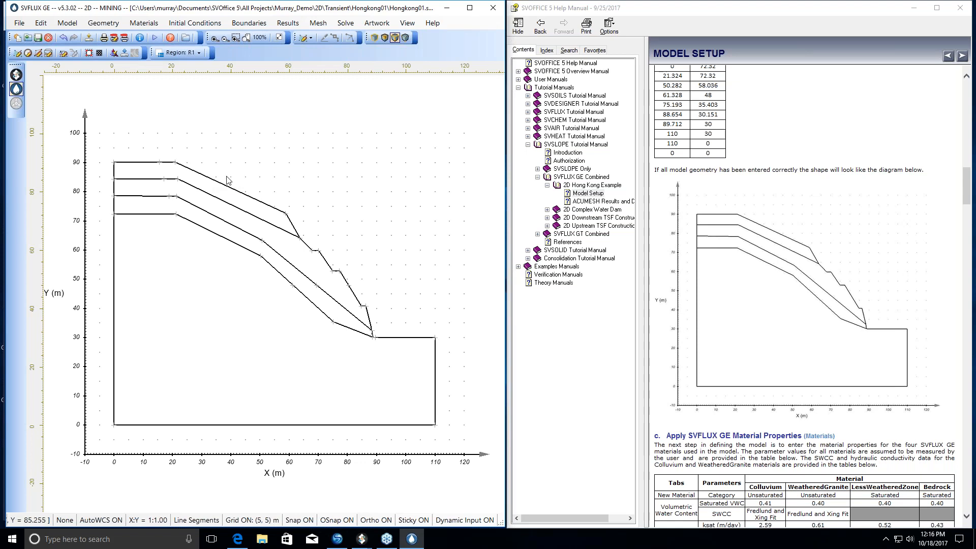
Step: Inspect the boundary condition options of R1's top slope segment without changing anything
click(233, 192)
right_click(233, 191)
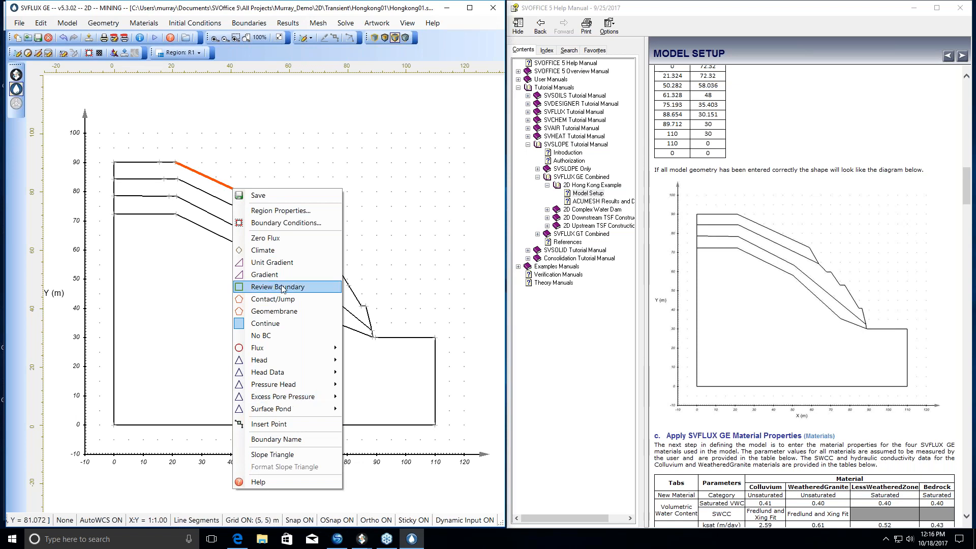
click(393, 155)
click(364, 166)
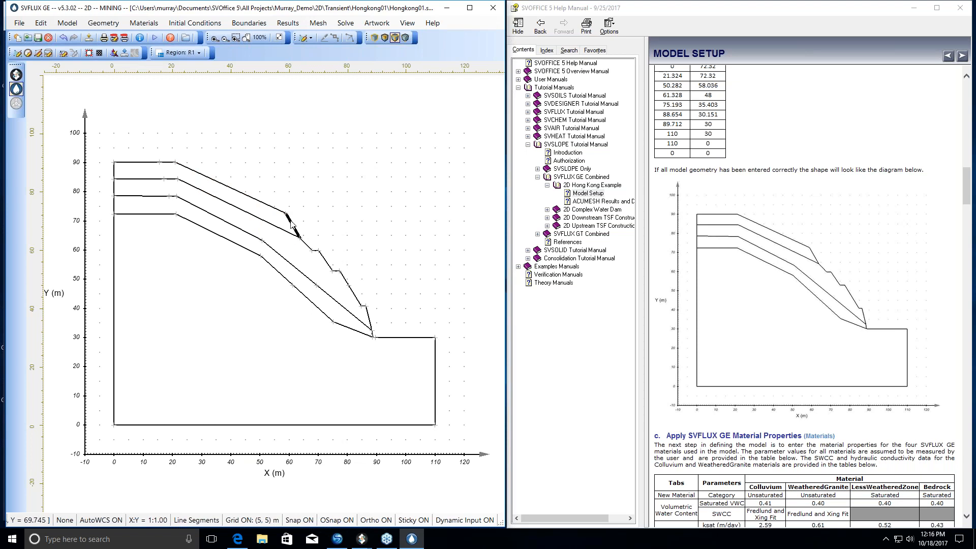
Step: Inspect a slope vertex's options in Points Selection mode, then return to Entire Object selection
click(405, 38)
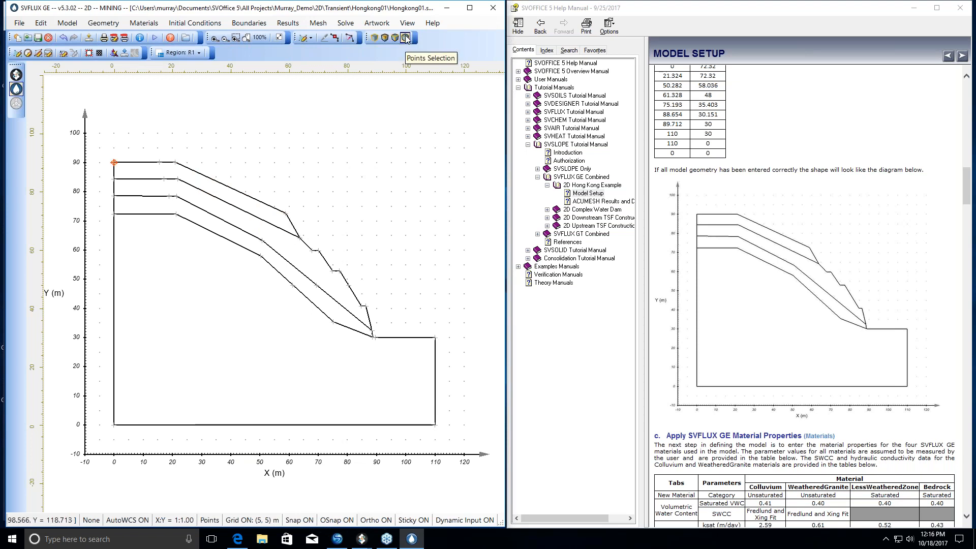
right_click(286, 216)
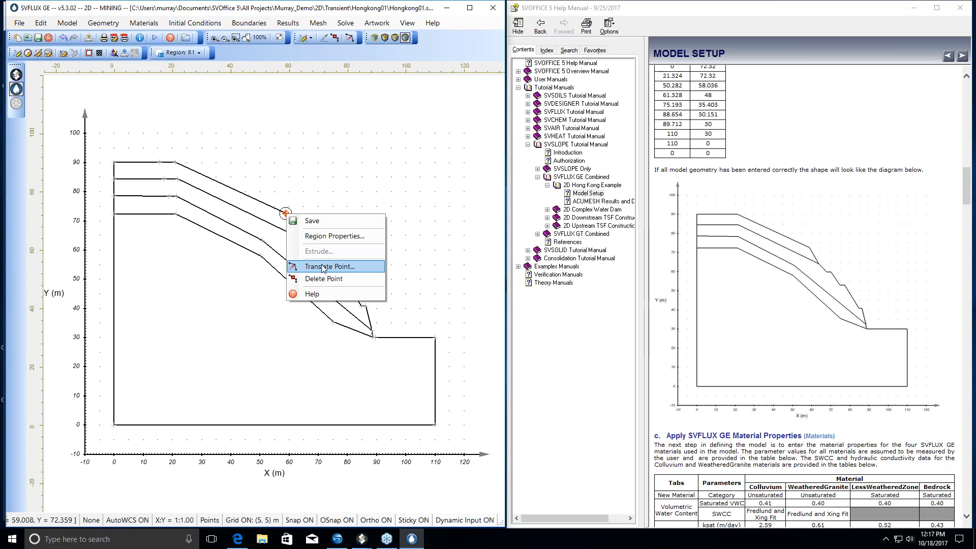
click(290, 161)
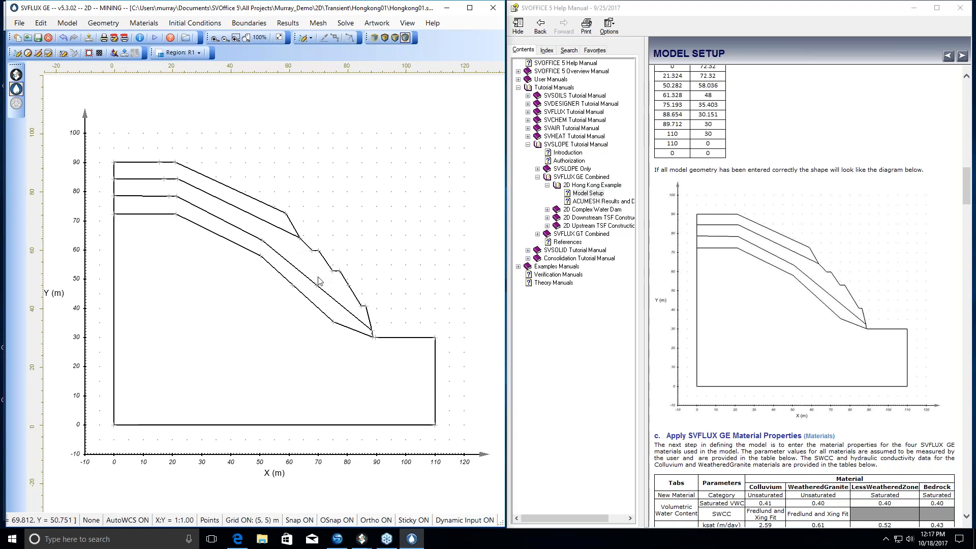
click(375, 40)
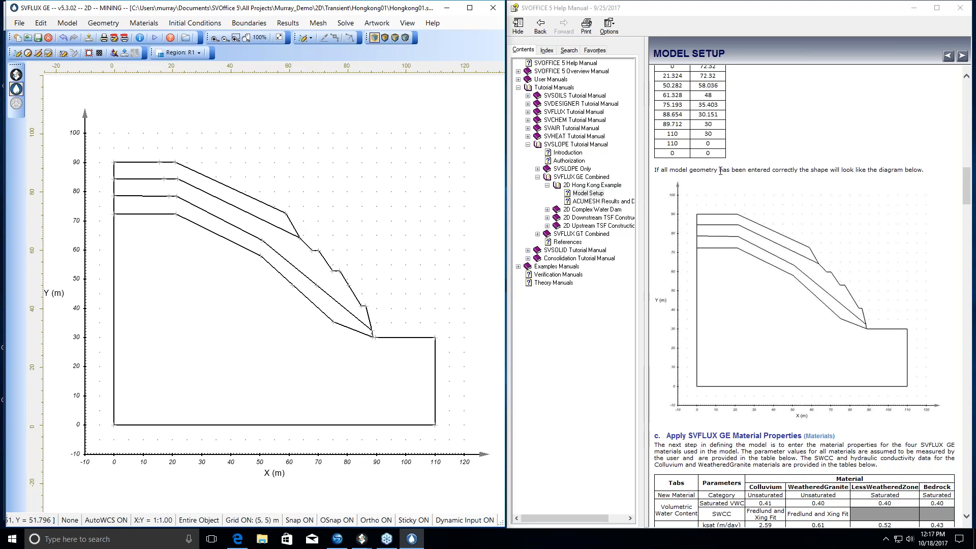
Step: Scroll the help manual down to the 'Apply SVFLUX GE Material Properties' table and steps
scroll(801, 385, down, 5)
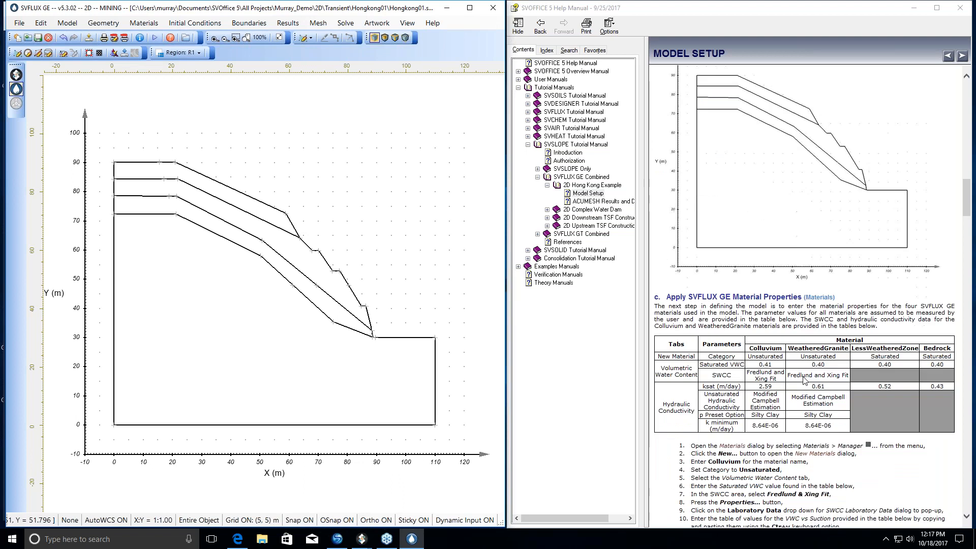
scroll(802, 373, down, 2)
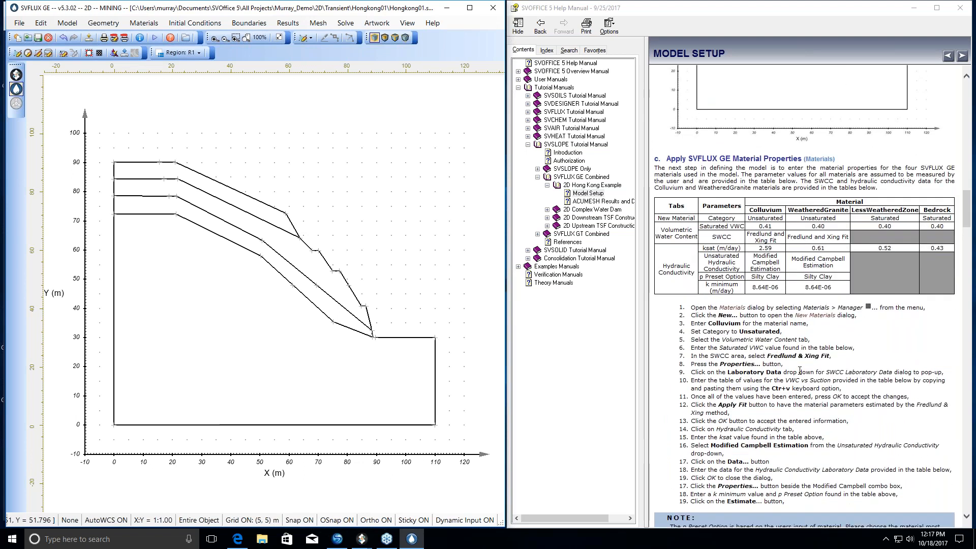
scroll(799, 370, down, 2)
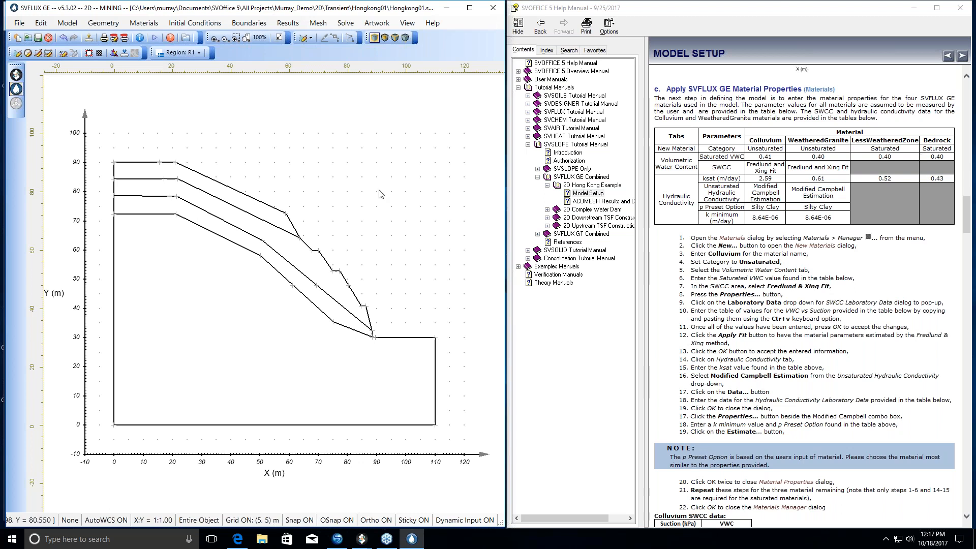
Step: In the Materials Manager, create a new material named Colluvium with category Unsaturated
click(104, 23)
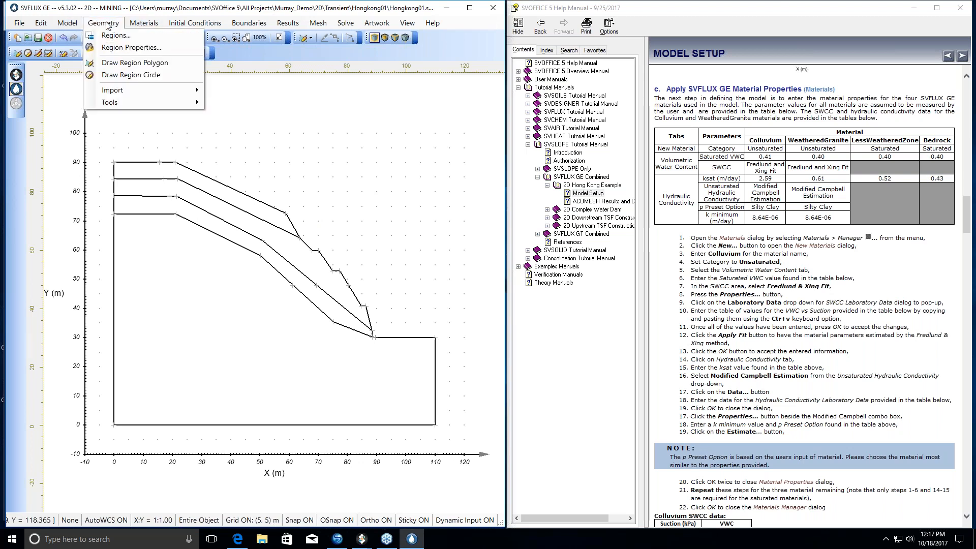
mouse_move(140, 26)
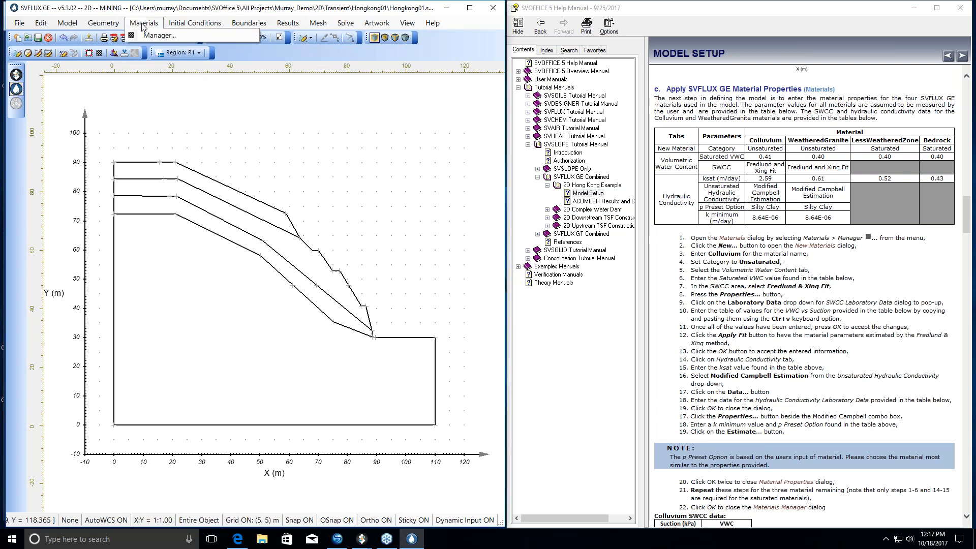
click(155, 35)
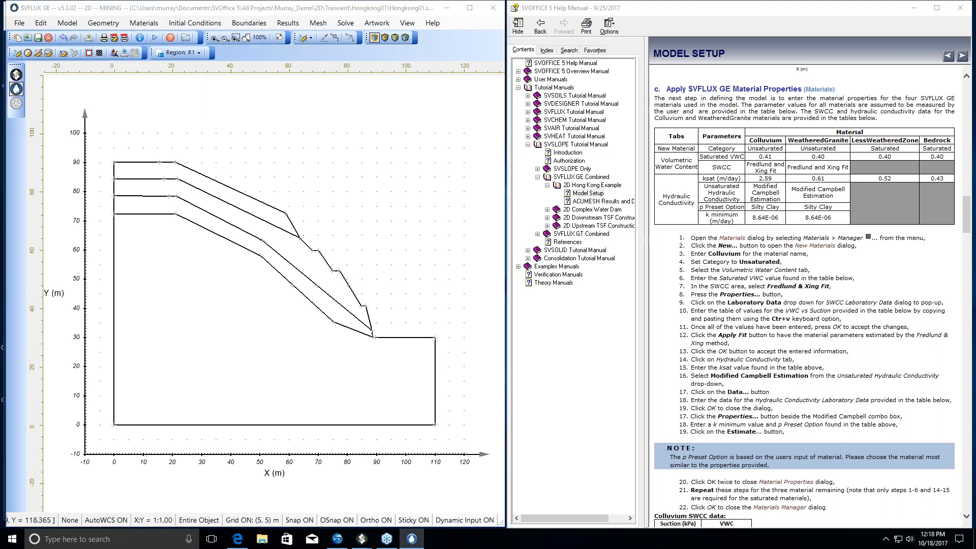
drag(229, 159, 262, 28)
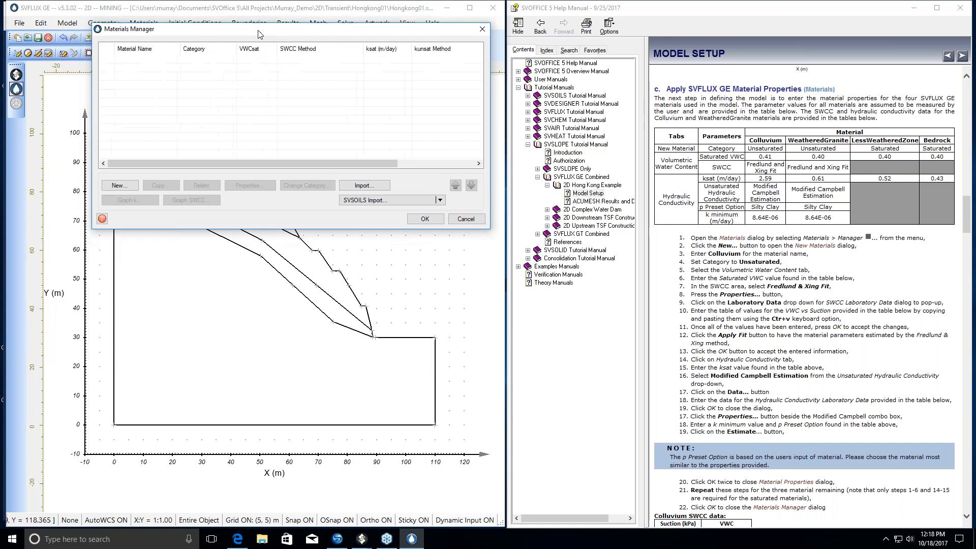
click(126, 186)
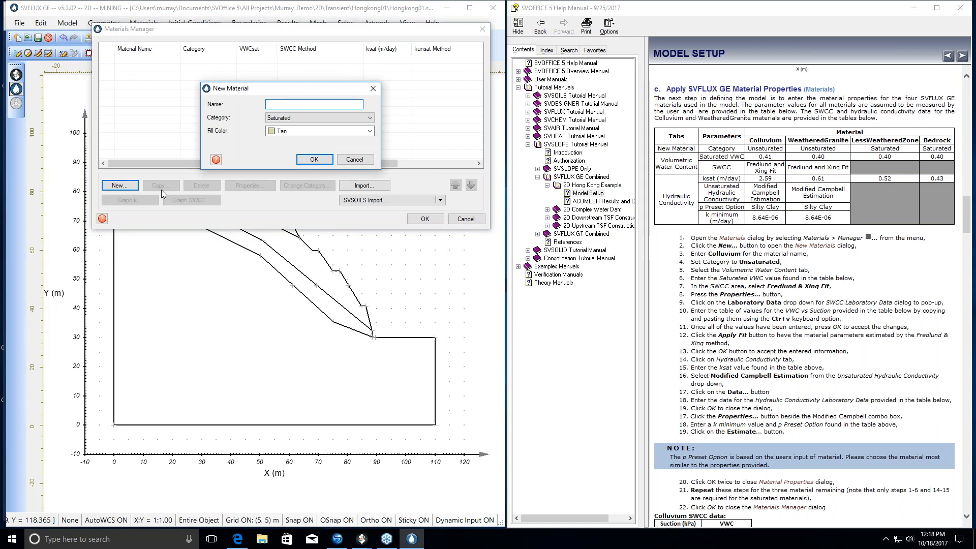
text(Colluvium)
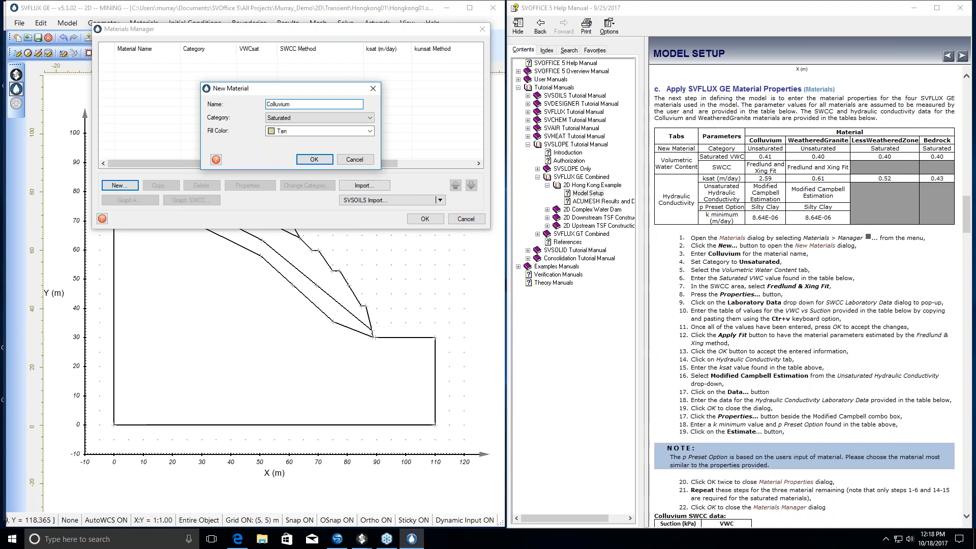
click(368, 119)
click(346, 133)
Step: Give Colluvium a saturated VWC of 0.41 and a Fredlund and Xing Fit SWCC
click(314, 159)
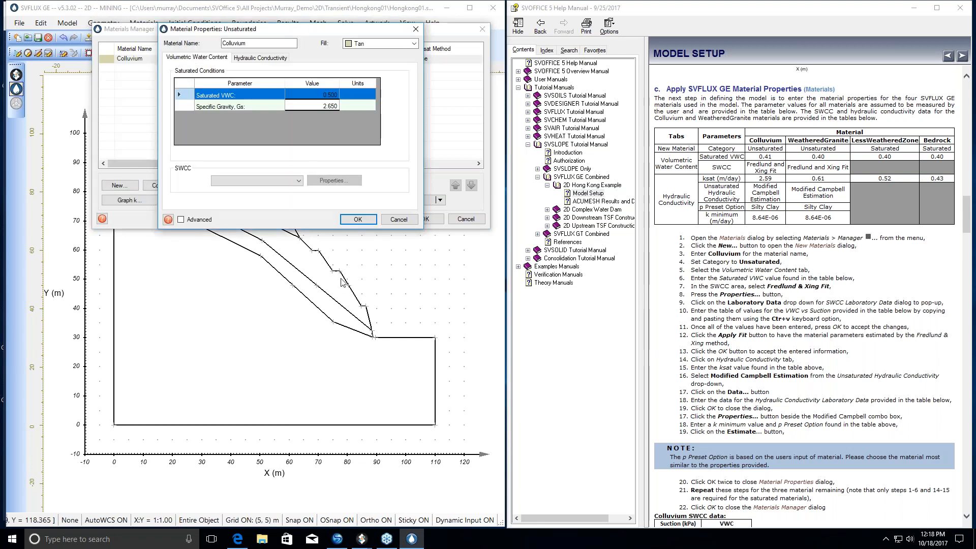
click(321, 97)
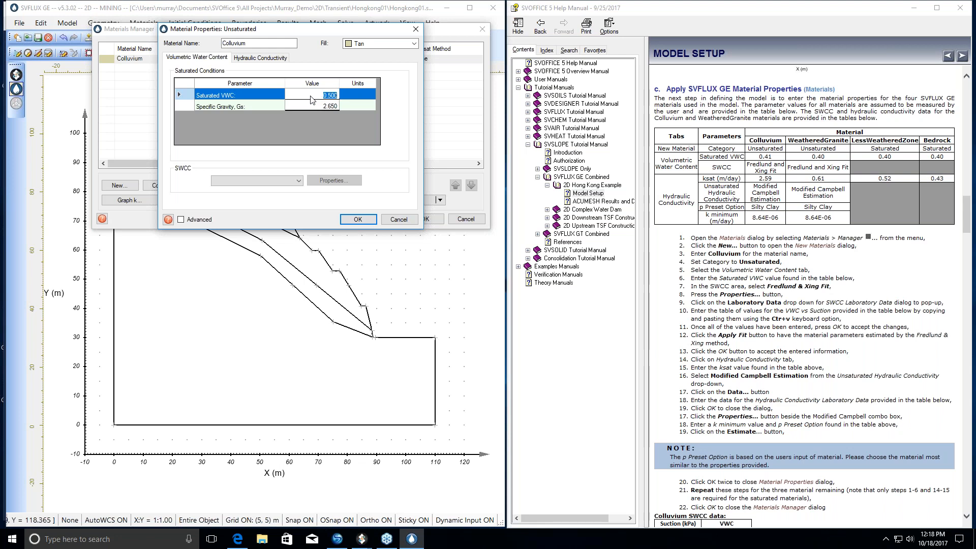
key(BackSpace)
click(298, 181)
click(279, 199)
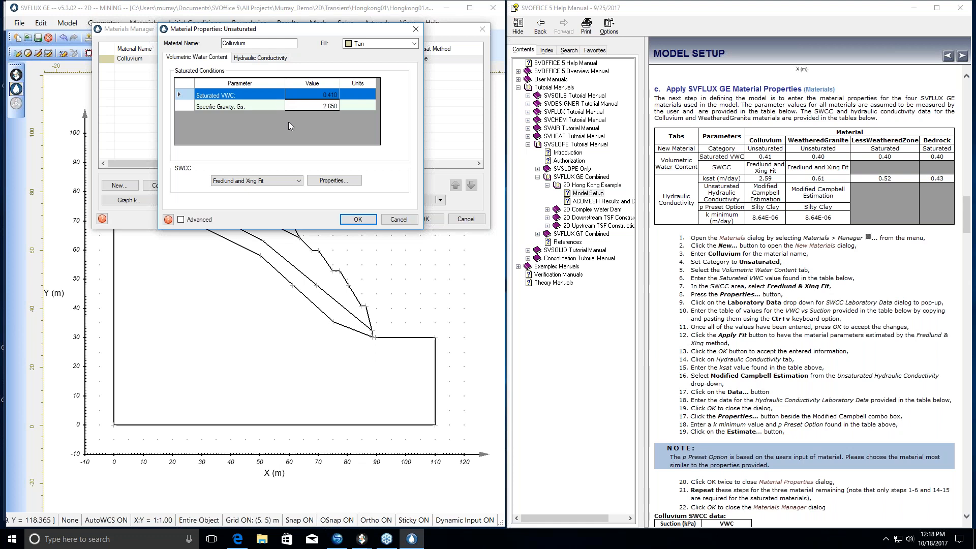
click(341, 181)
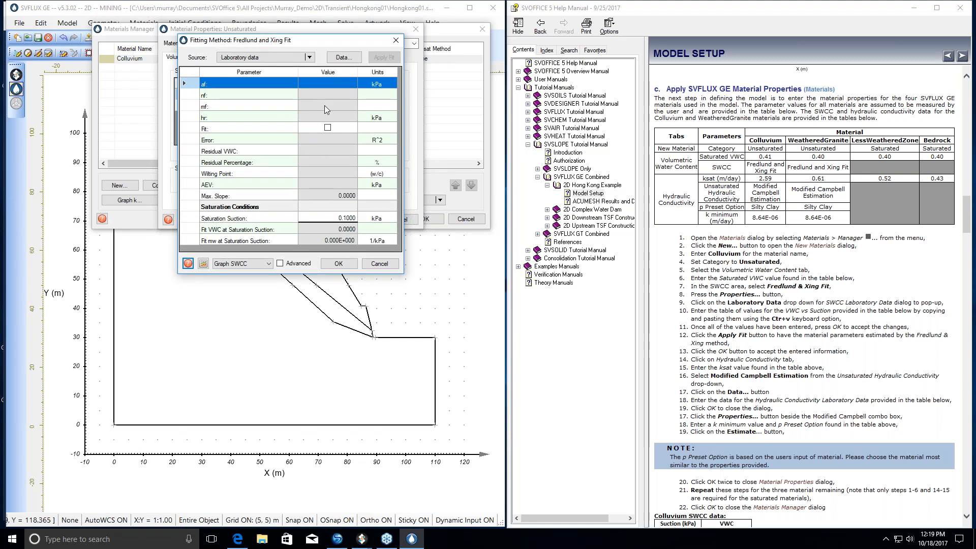
Step: Keep Laboratory data as the SWCC source and open Colluvium's empty laboratory data table
click(309, 57)
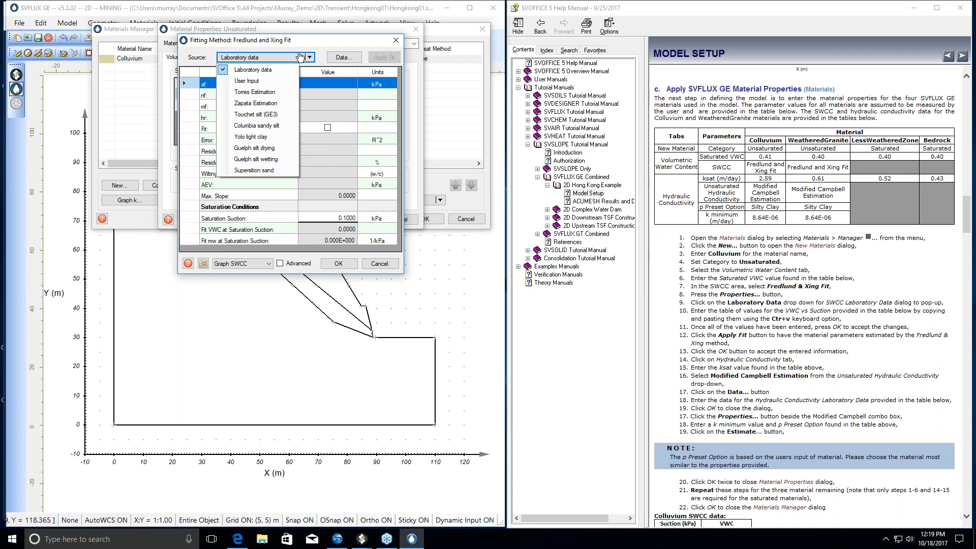
click(343, 57)
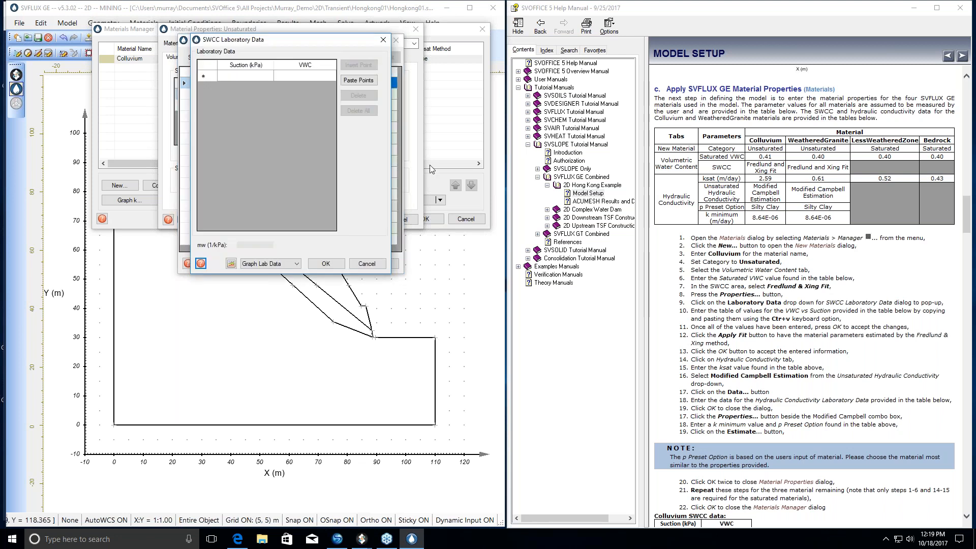
Step: Copy the Colluvium SWCC table from the help manual and paste its 16 suction–VWC points
click(788, 510)
scroll(662, 339, down, 4)
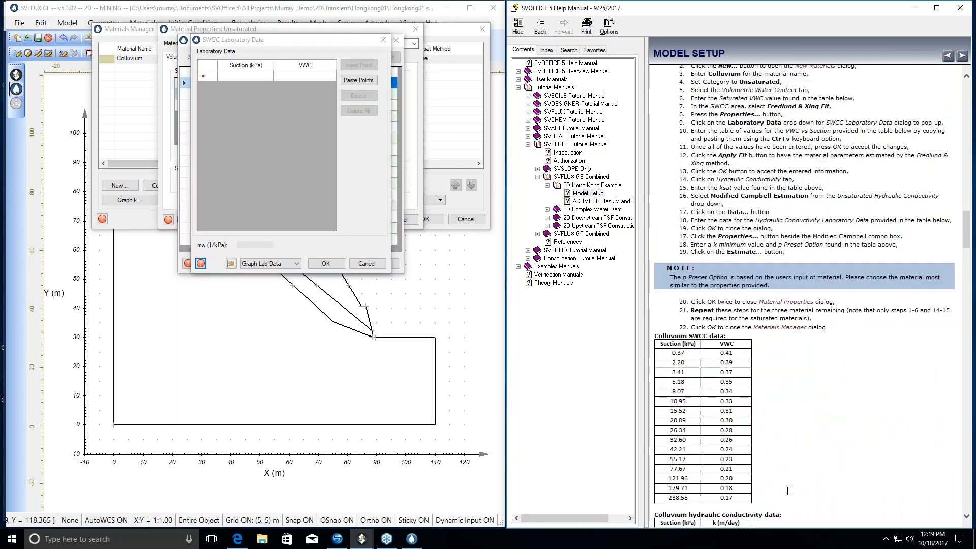
drag(671, 324, 746, 468)
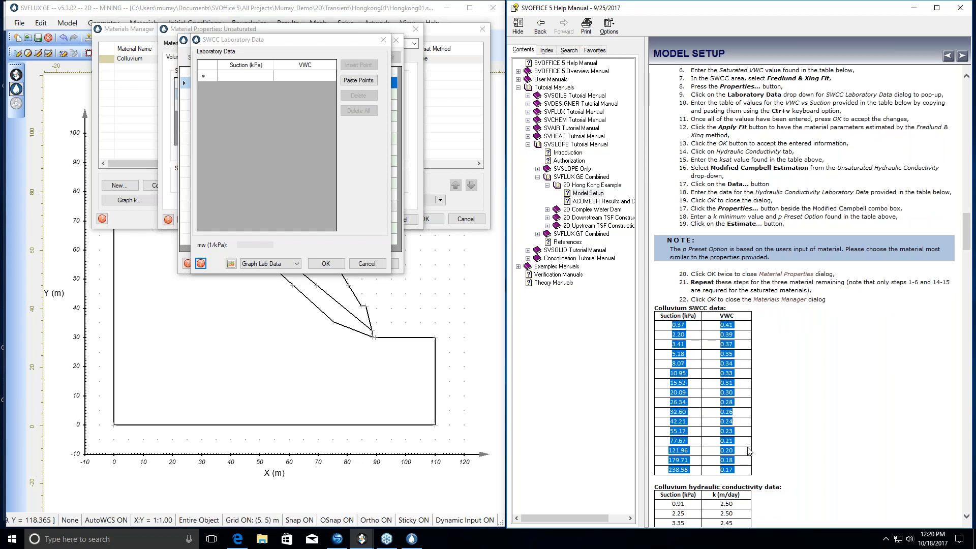
right_click(731, 386)
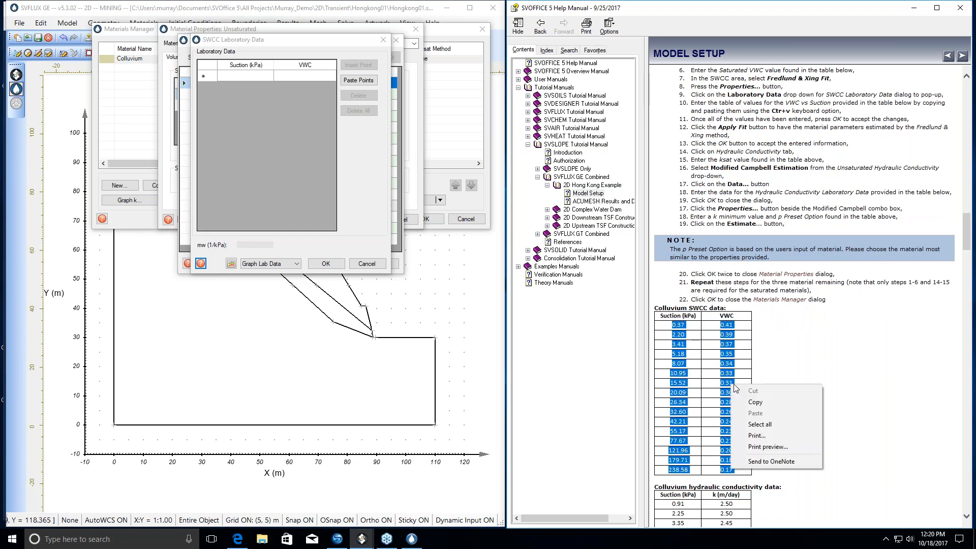
click(752, 402)
click(352, 81)
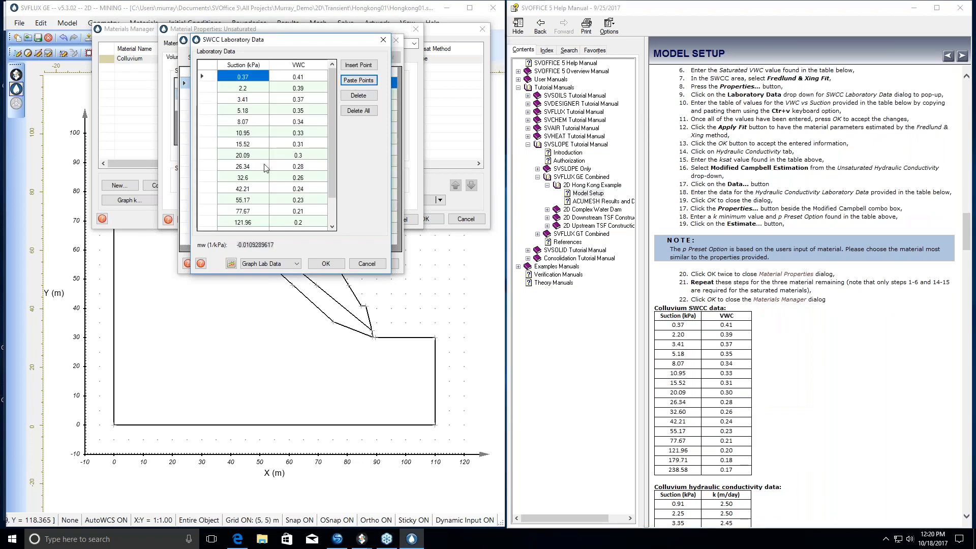
click(326, 263)
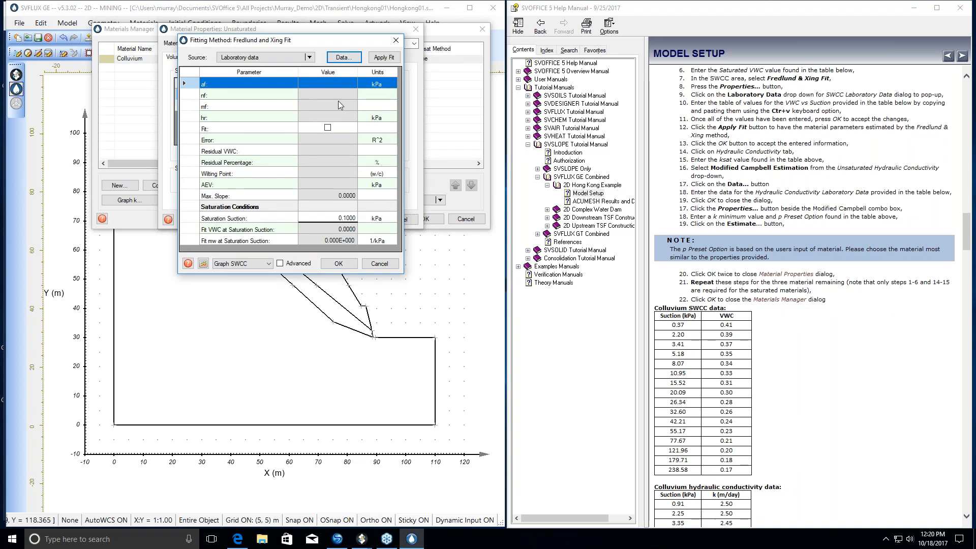
Step: Fit Colluvium's Fredlund and Xing curve (nf 1.0272, mf 0.6182, hr 199.50), check its graph, and accept
click(386, 59)
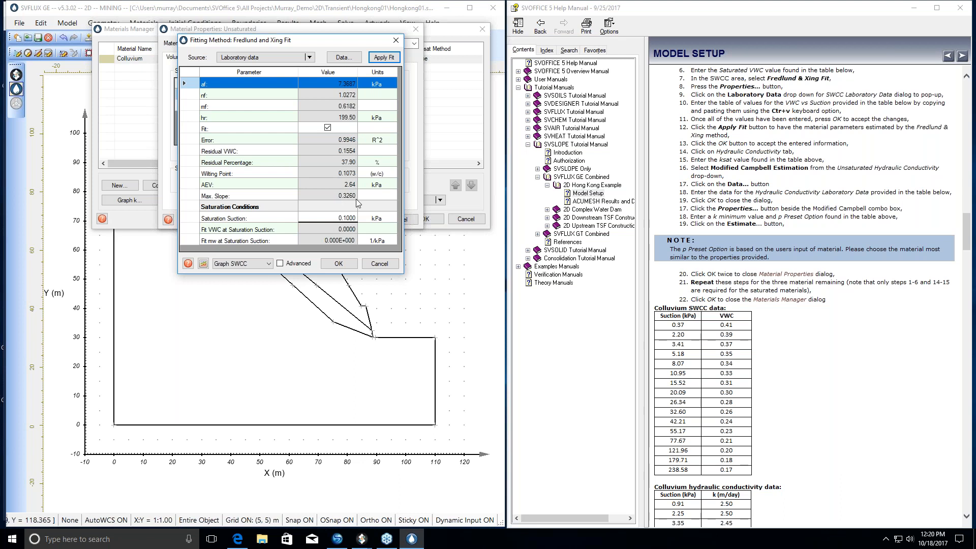
click(203, 264)
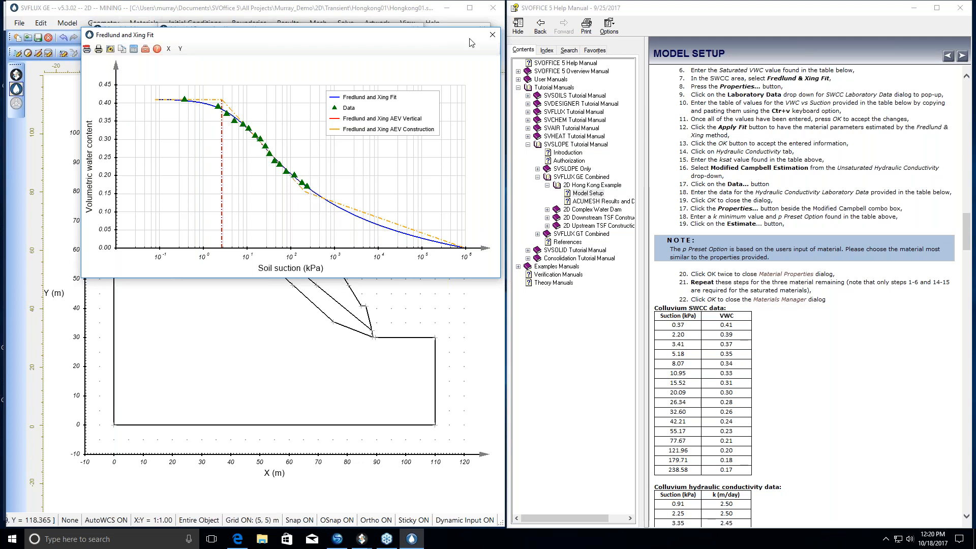
click(496, 37)
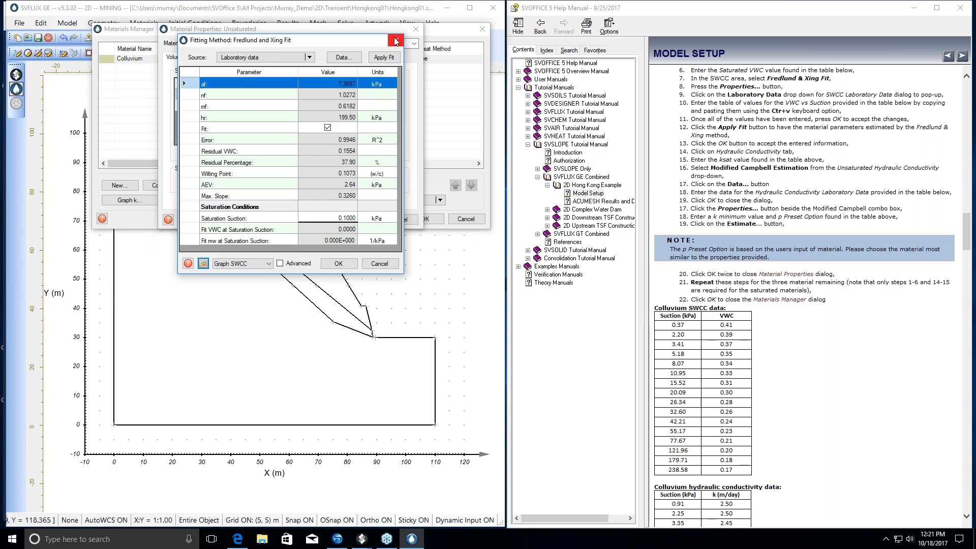
click(339, 263)
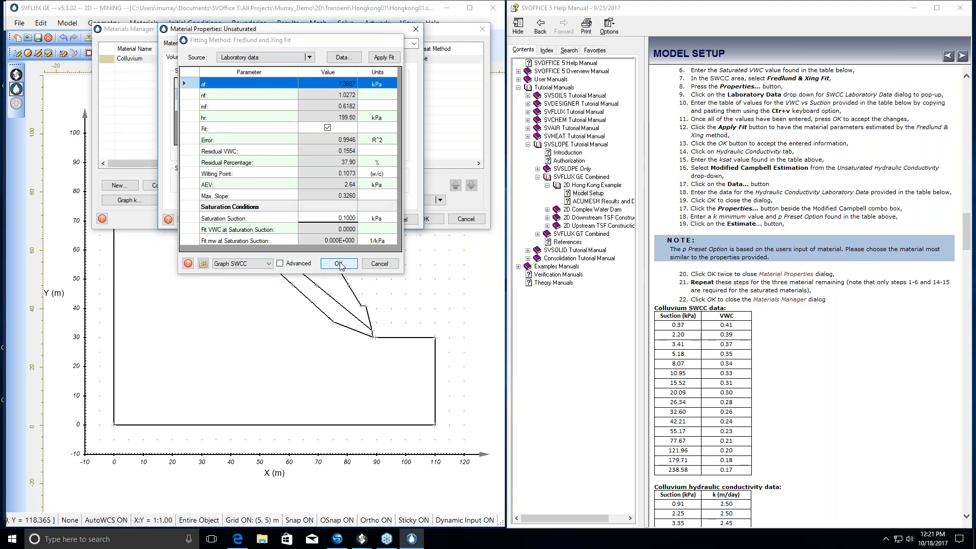
Step: Give Colluvium a constant ksat of 2.59 m/day and Modified Campbell Estimation for unsaturated conductivity
click(265, 59)
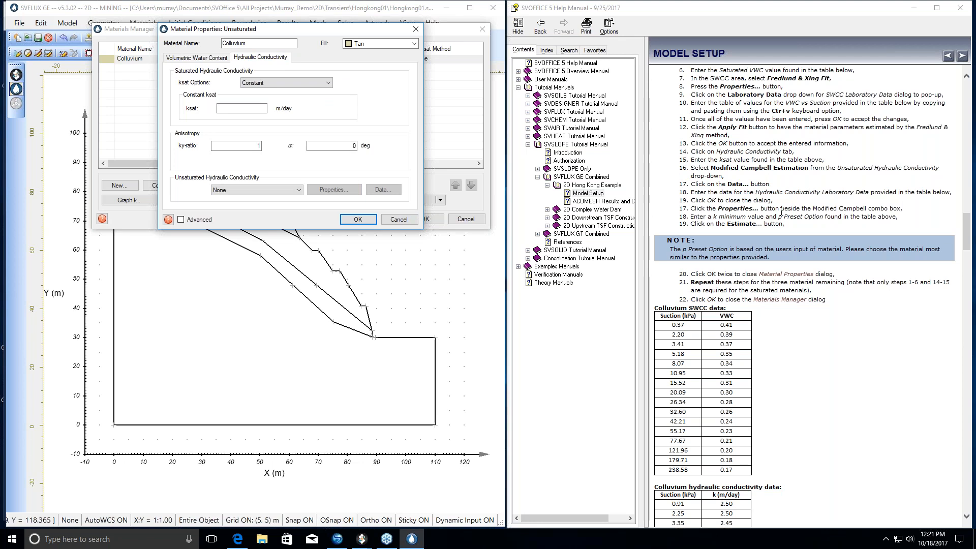
scroll(803, 151, up, 6)
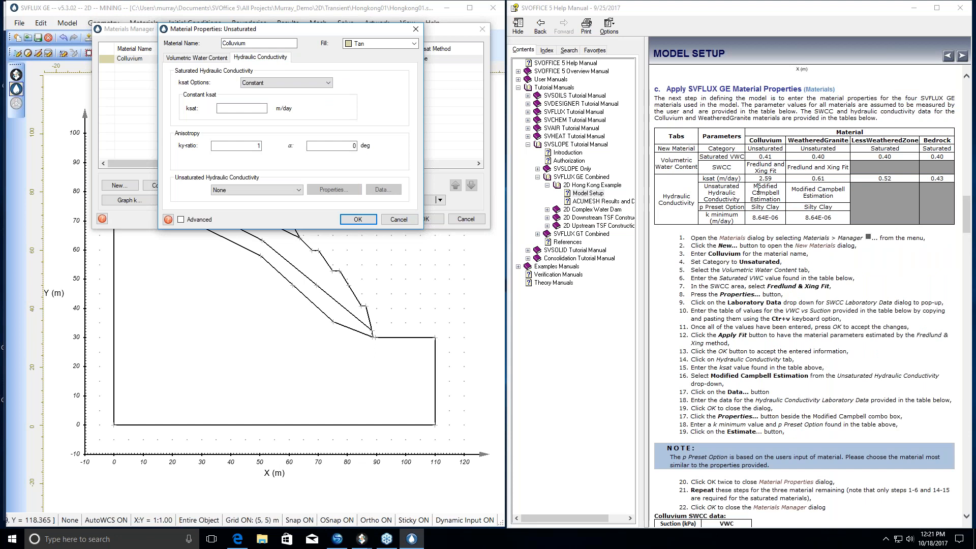
click(237, 108)
click(291, 189)
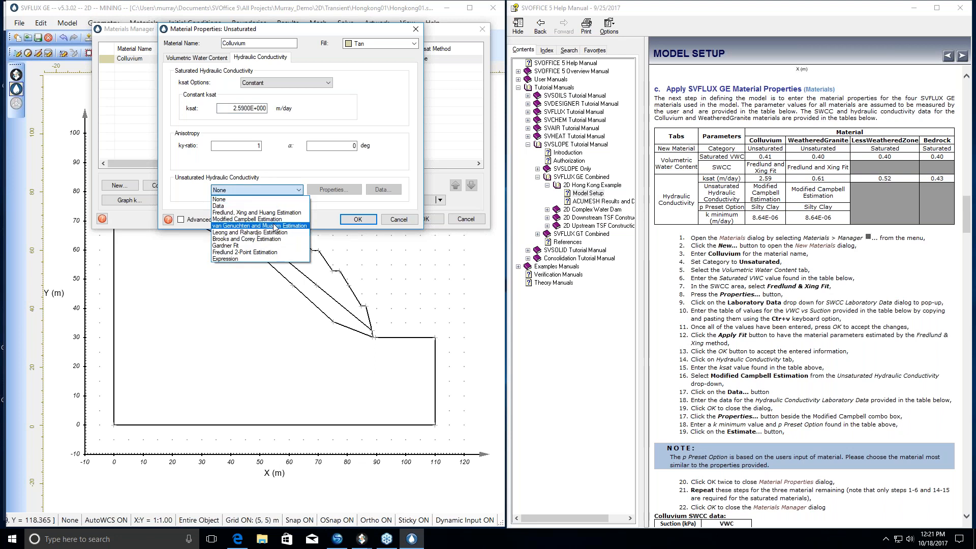
click(276, 220)
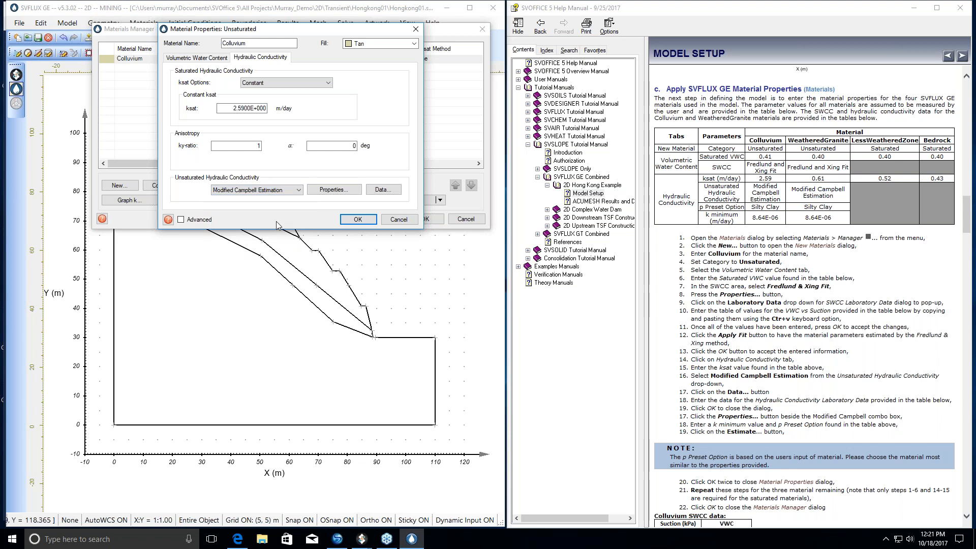
Step: Set Colluvium's Modified Campbell parameters to the Silty Clay preset (p 5.59) and k minimum 8.64E-6 m/day
click(343, 191)
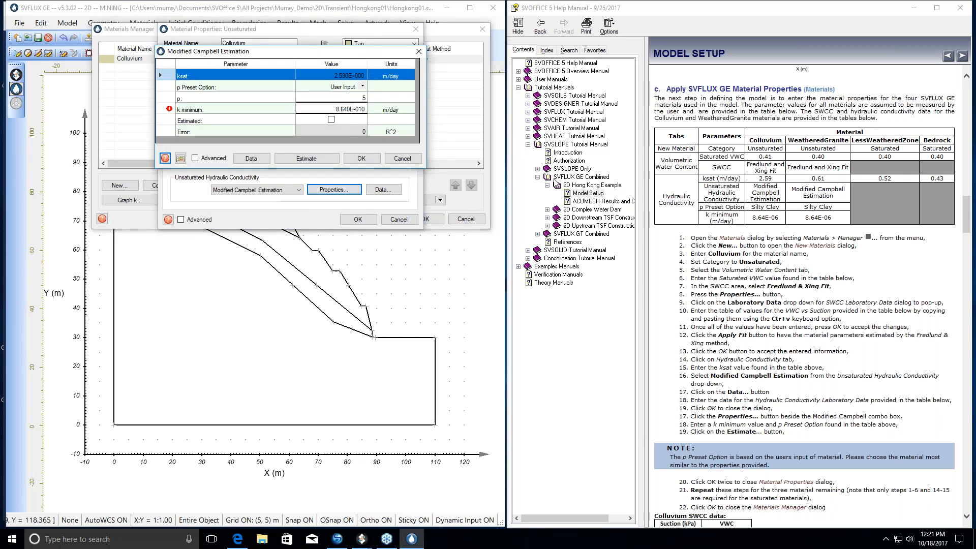
click(363, 87)
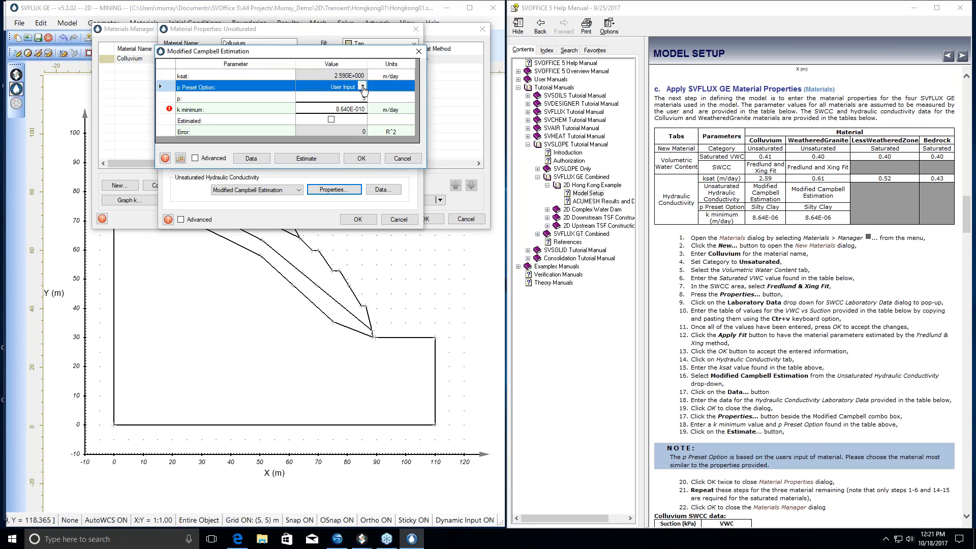
click(363, 87)
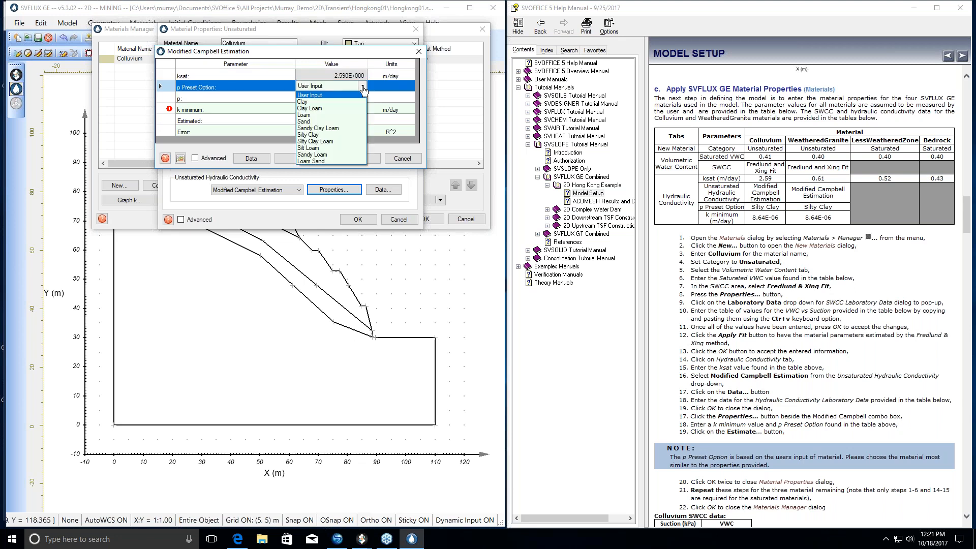
click(317, 135)
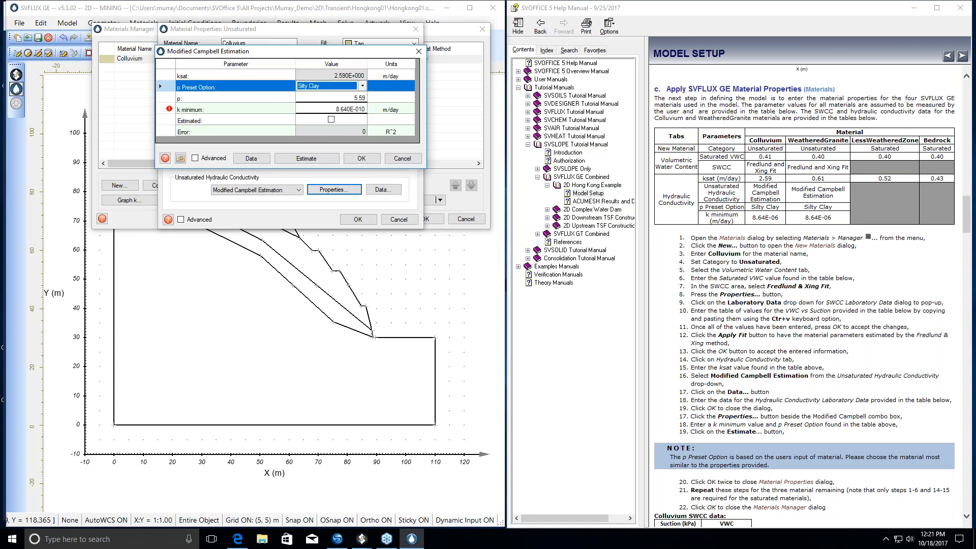
click(361, 113)
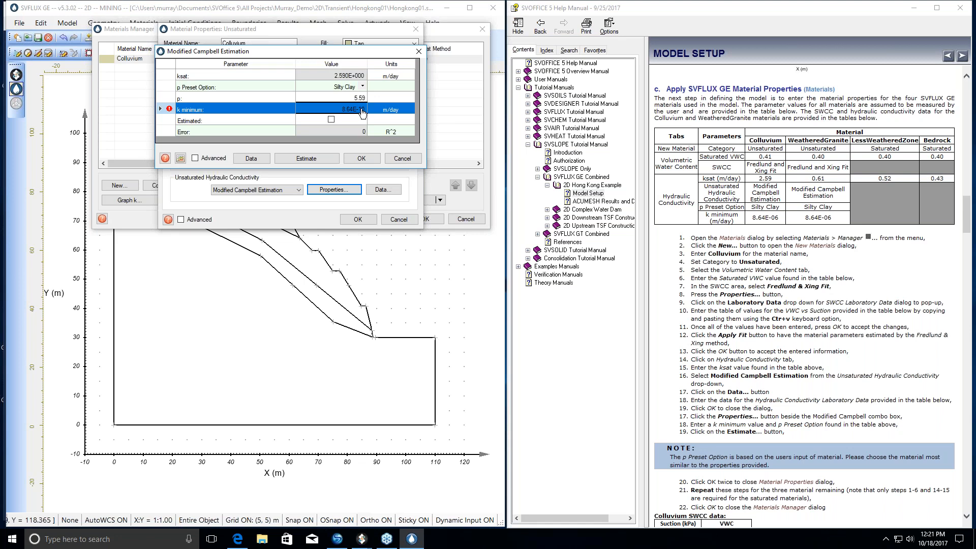
click(363, 114)
click(365, 115)
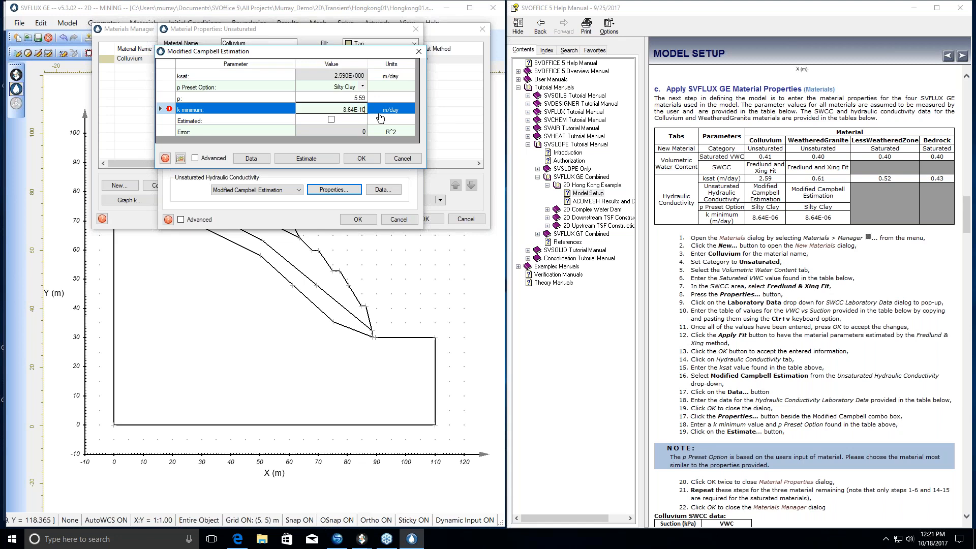
key(BackSpace)
key(BackSpace)
text(6)
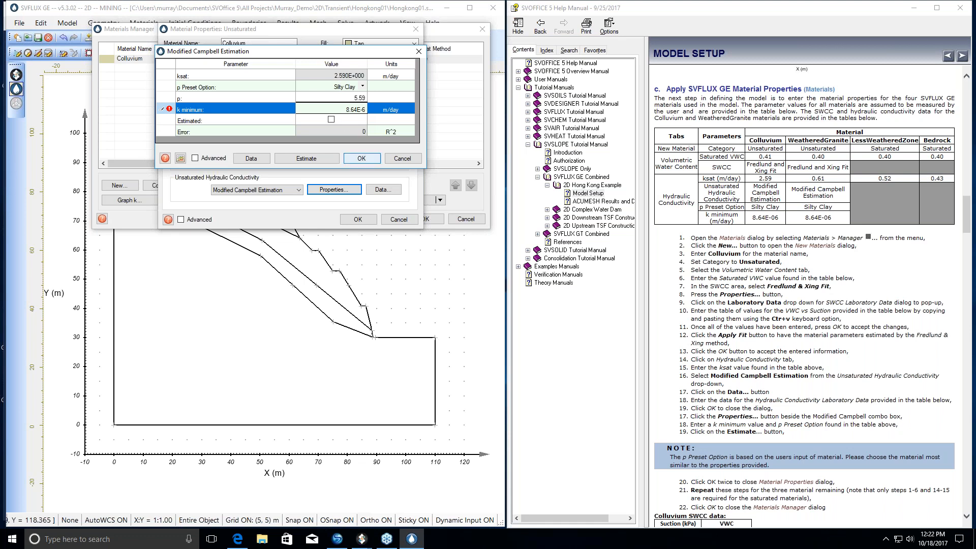
click(367, 158)
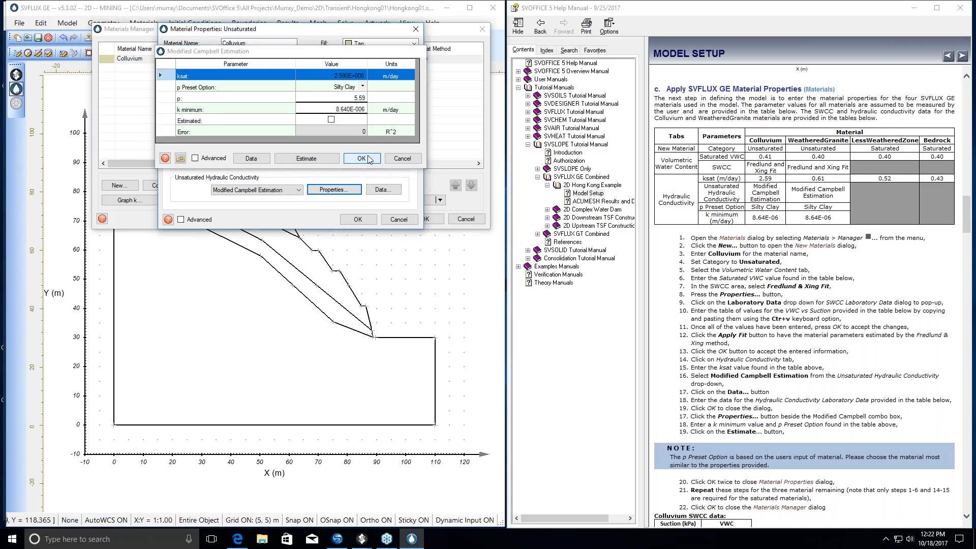
click(334, 189)
Step: Check Colluvium's Modified Campbell conductivity curve, then accept the estimation and material properties
click(180, 158)
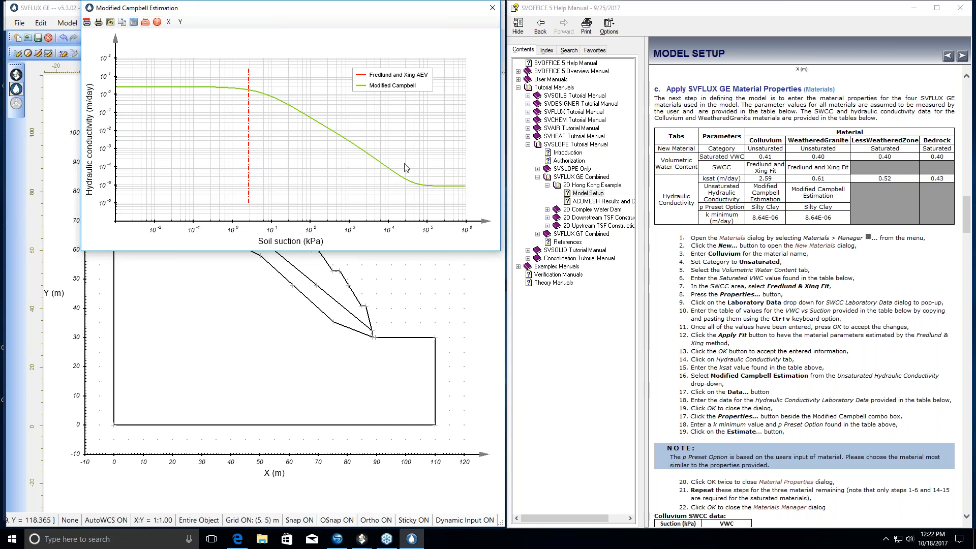
click(493, 7)
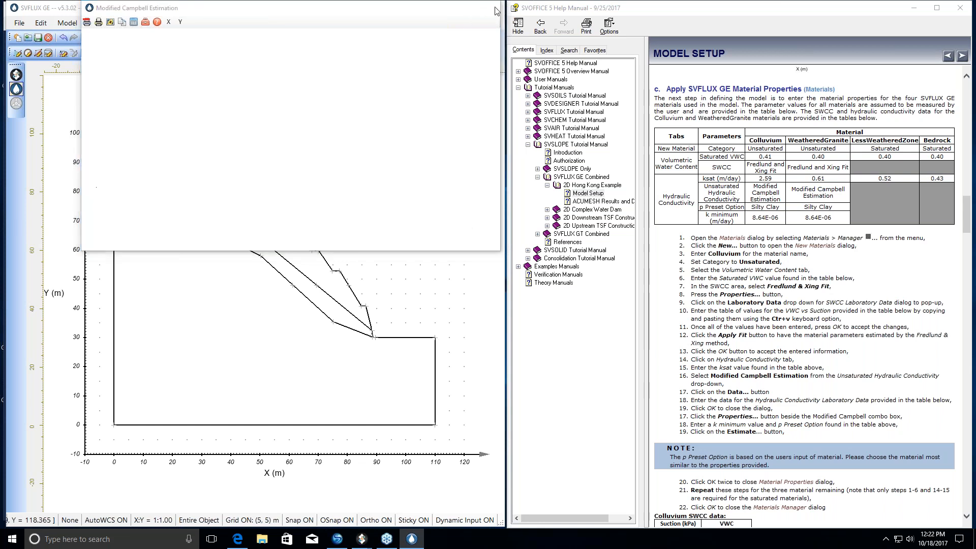
click(360, 158)
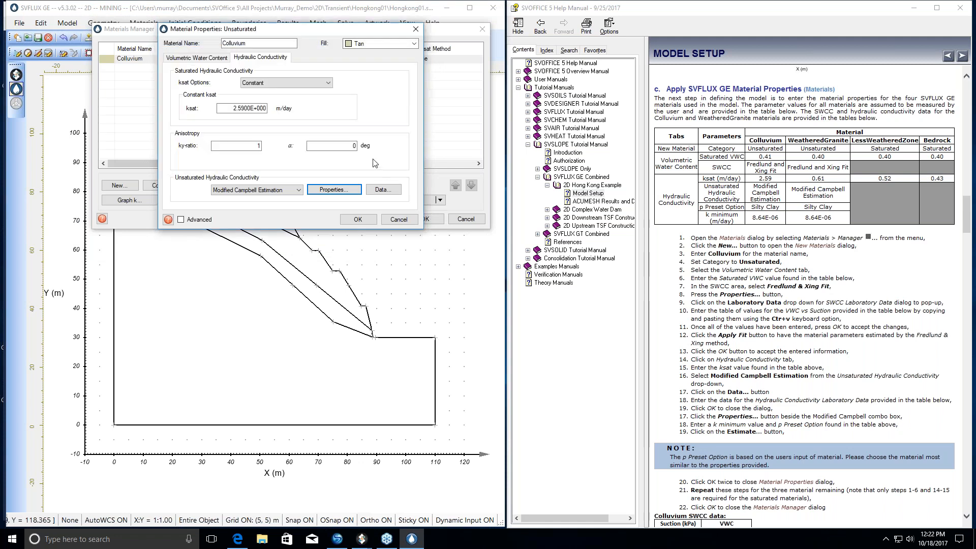
click(366, 220)
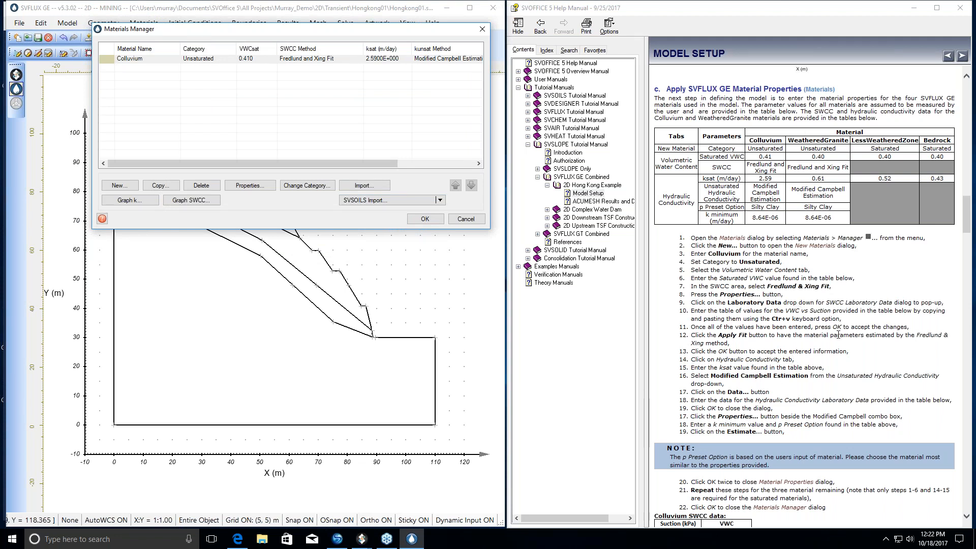
click(120, 186)
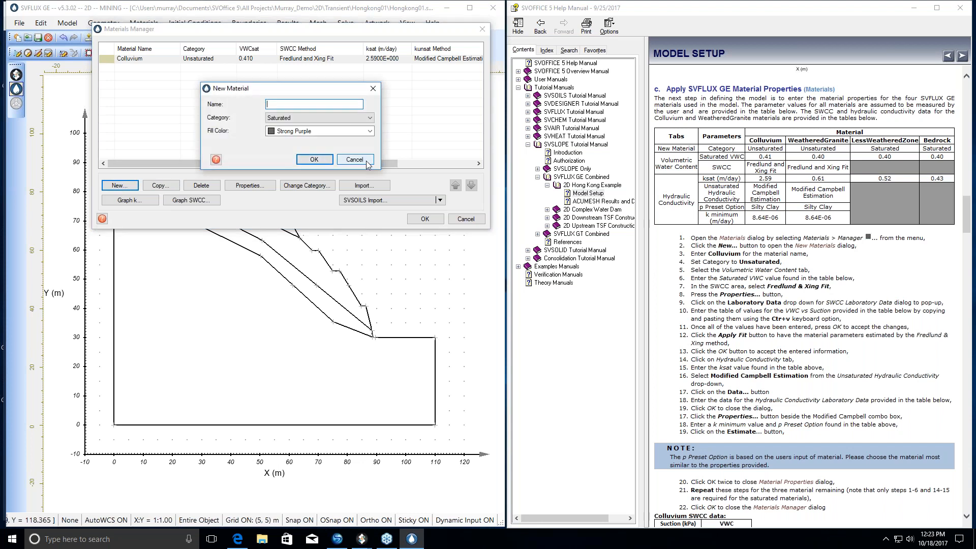
Step: Create a new unsaturated material named WeatheredGranite
text(WeatheredGranite)
click(366, 118)
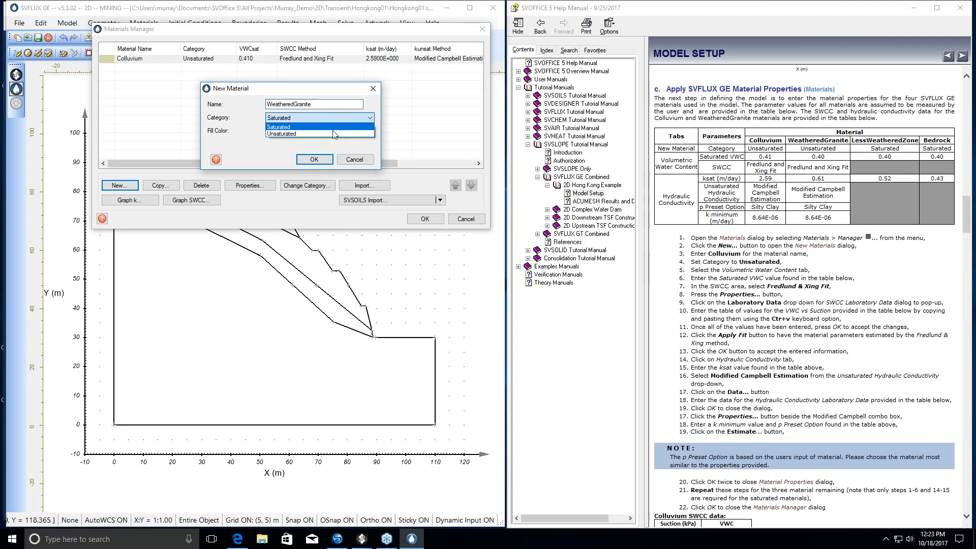
click(326, 134)
click(314, 159)
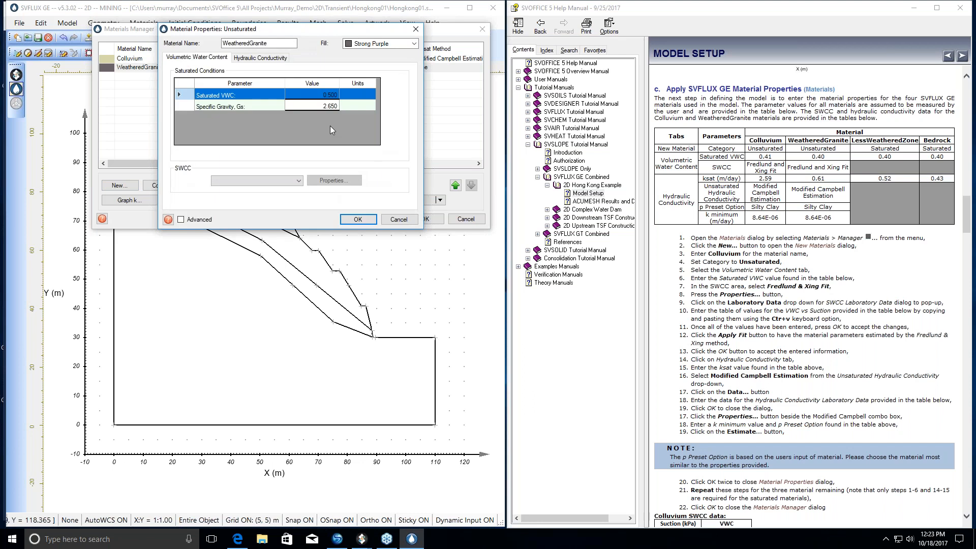
Step: Set WeatheredGranite's saturated VWC to 0.4
click(321, 97)
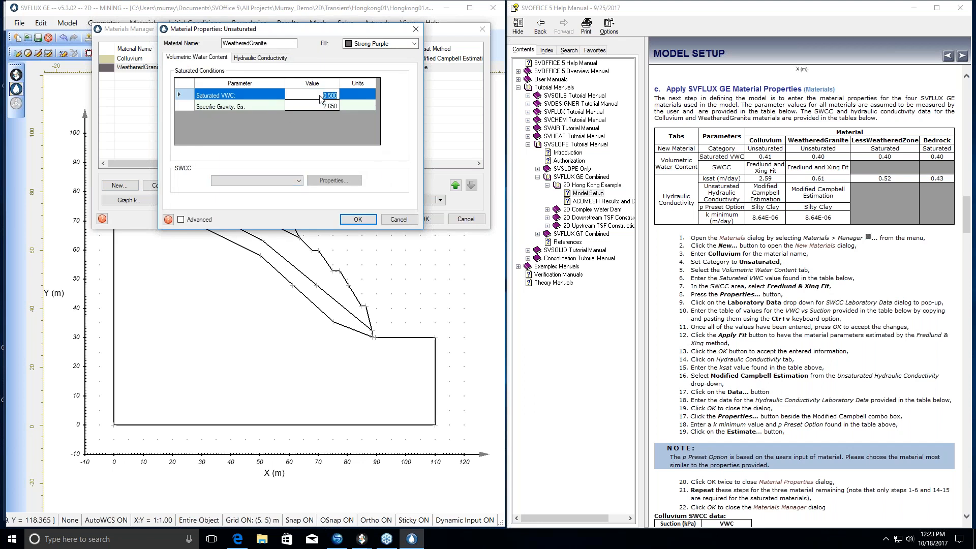
text(.4)
click(292, 182)
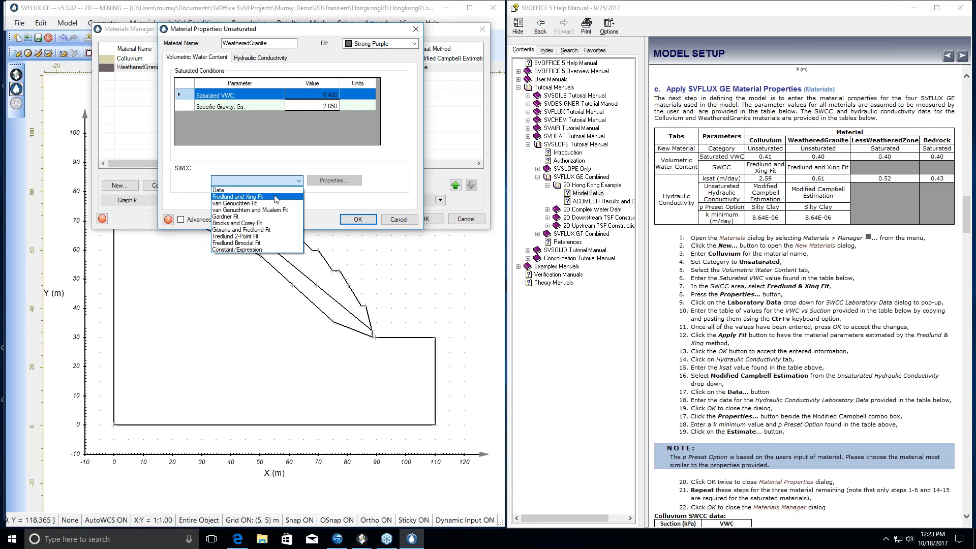
Step: Choose the Fredlund and Xing Fit SWCC and copy the Weathered Granite lab data from the help
click(275, 197)
click(345, 183)
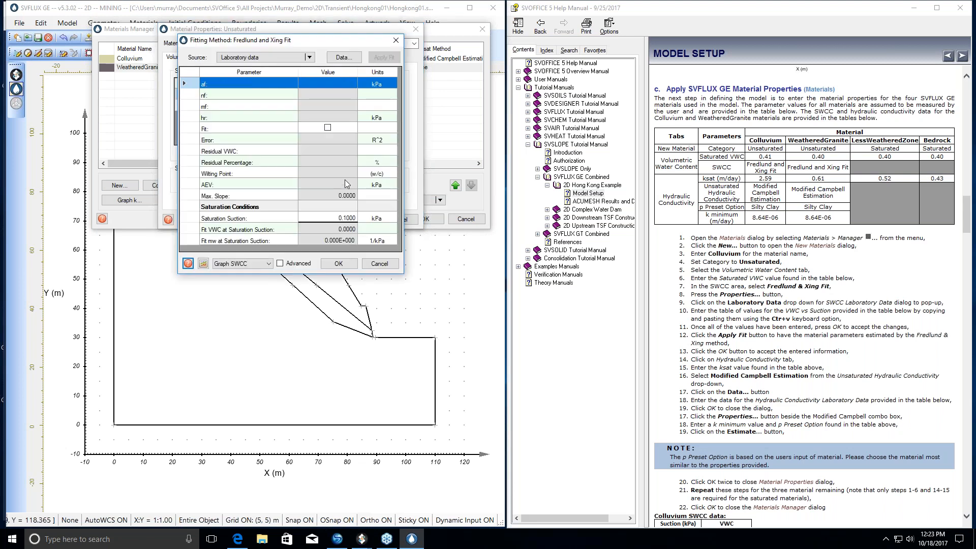
scroll(787, 436, down, 15)
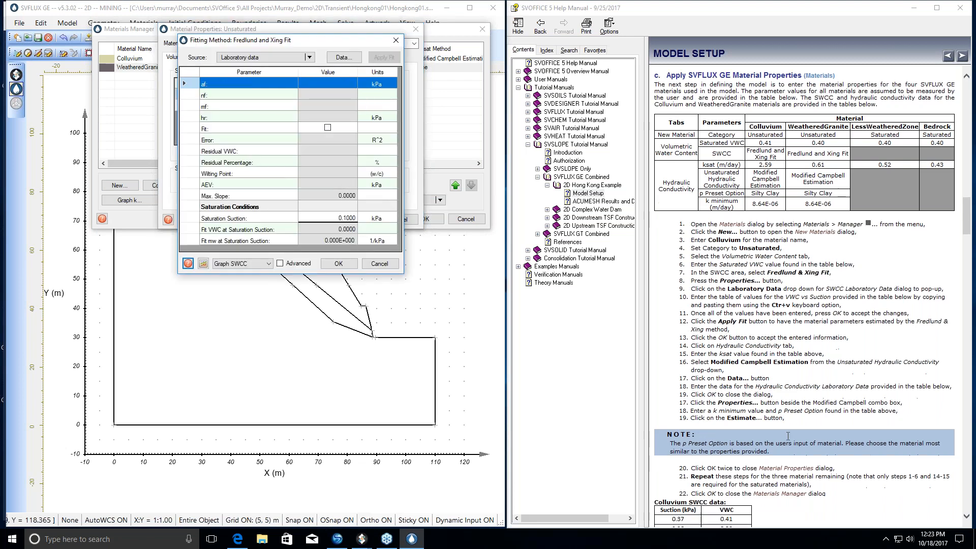
scroll(787, 437, down, 4)
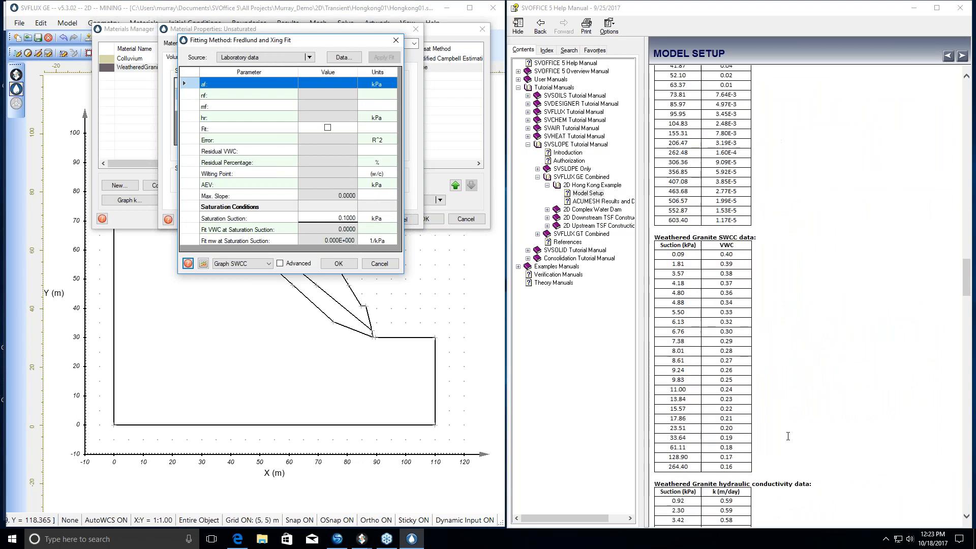
drag(670, 256, 752, 470)
right_click(730, 440)
click(737, 448)
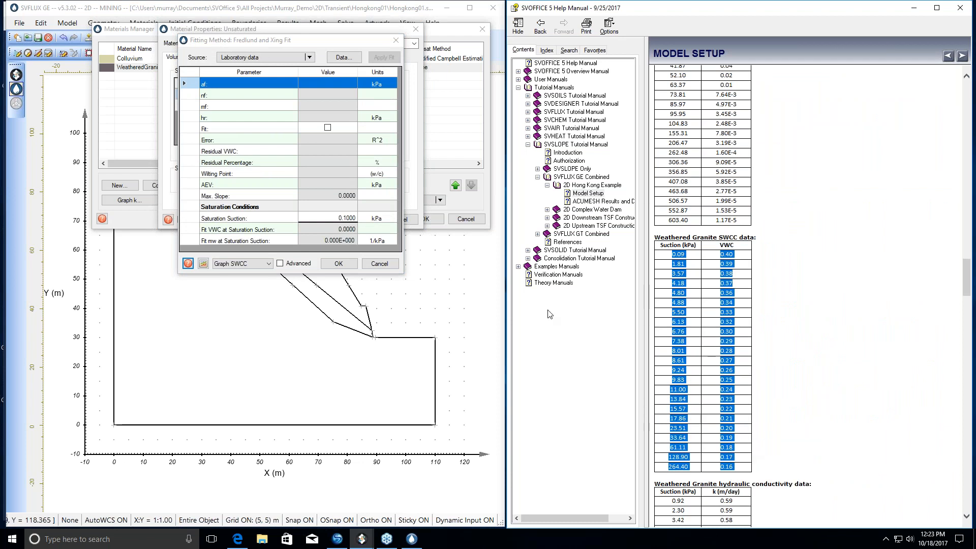
Step: Paste the lab points and fit the curve, giving nf 7.7430 and mf 0.2133
click(344, 57)
click(359, 81)
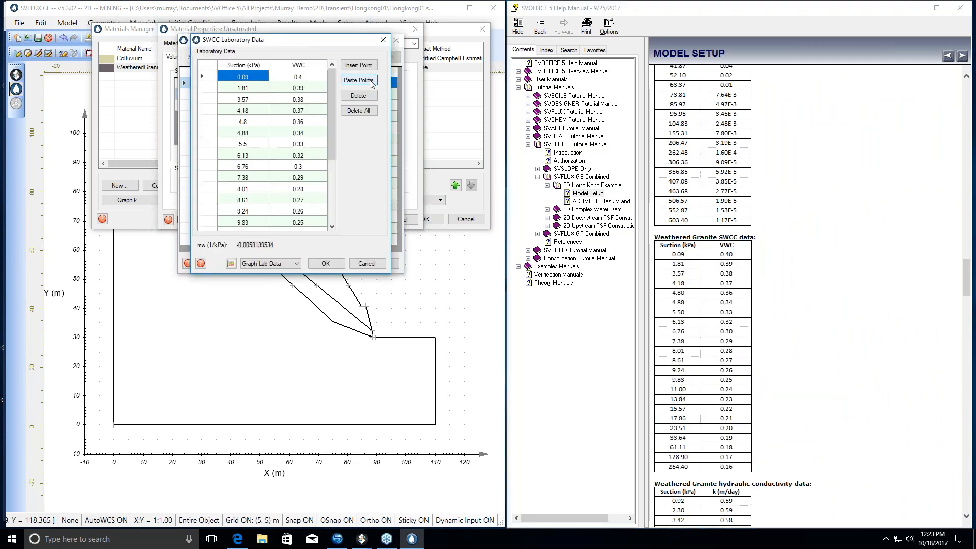
click(338, 265)
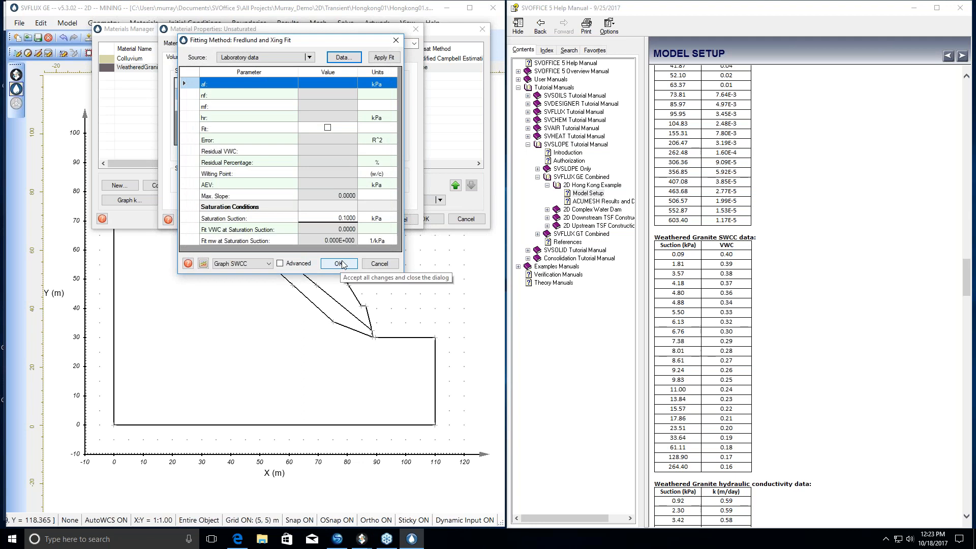
click(384, 57)
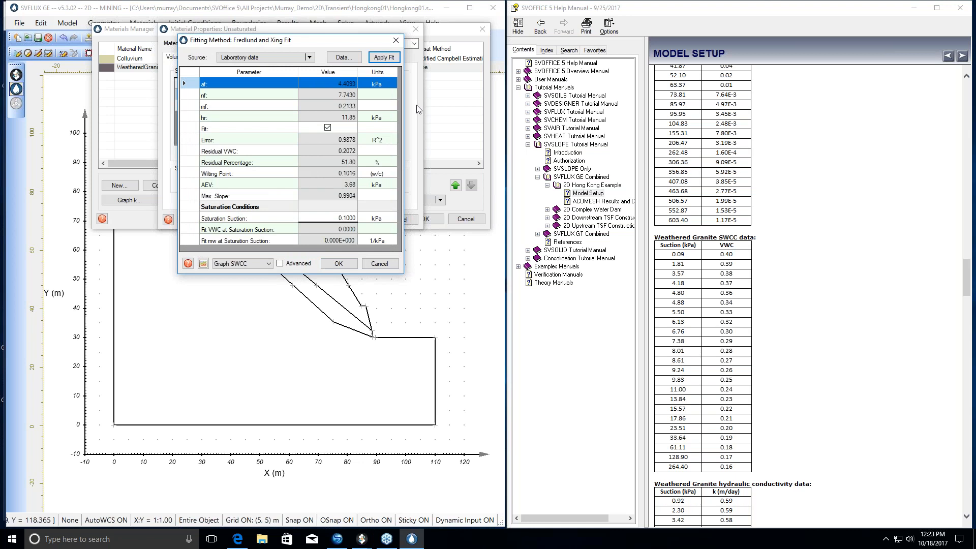
click(203, 263)
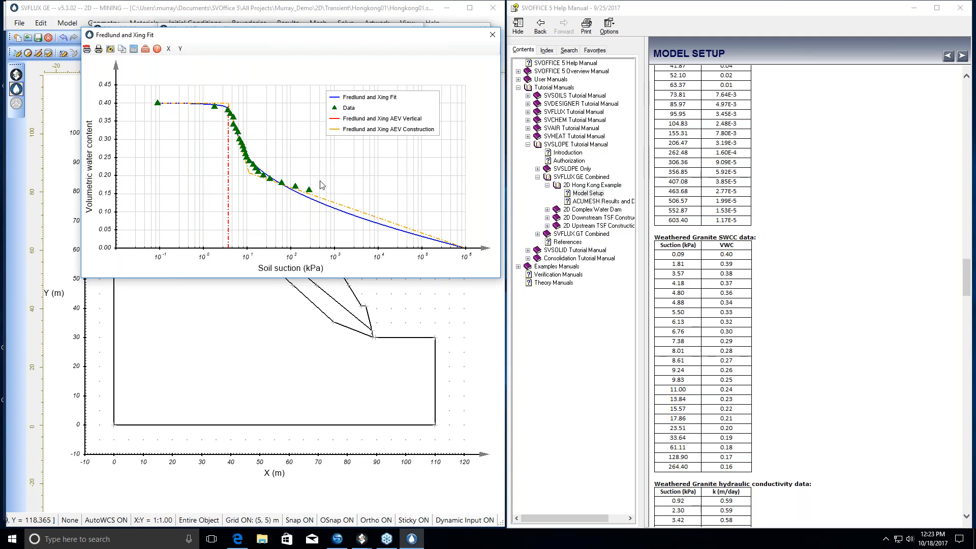
click(493, 35)
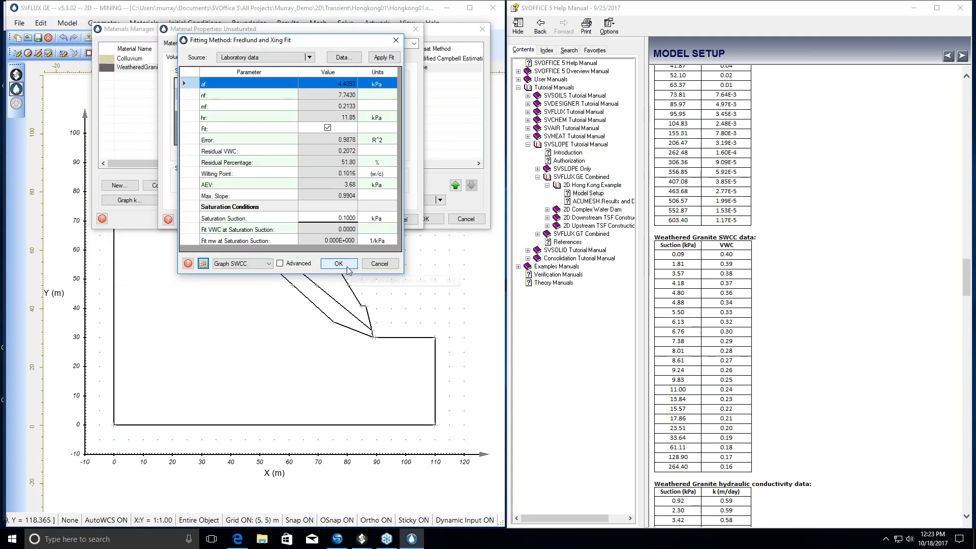
click(338, 263)
Step: Set WeatheredGranite's saturated conductivity to 0.61 m/day
click(273, 60)
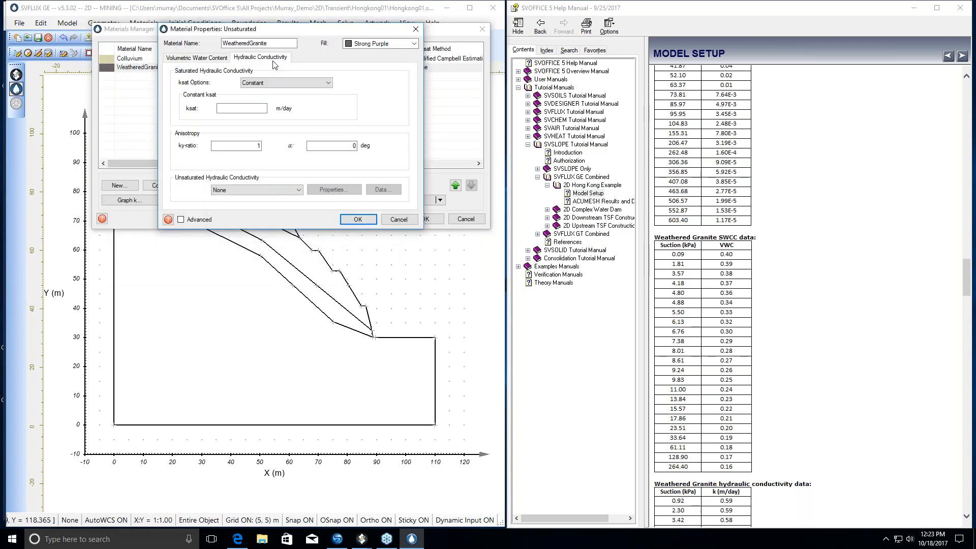
scroll(783, 205, up, 5)
scroll(783, 205, up, 10)
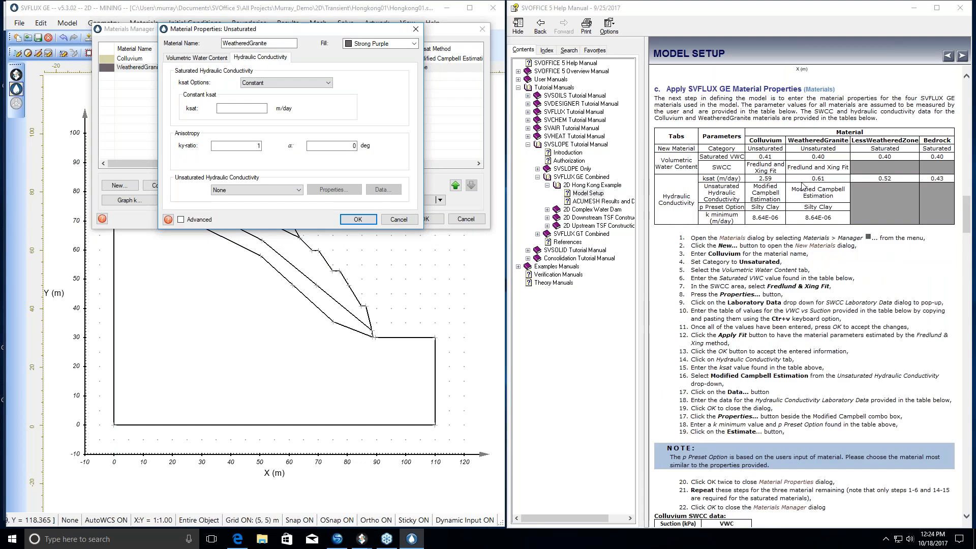
click(248, 108)
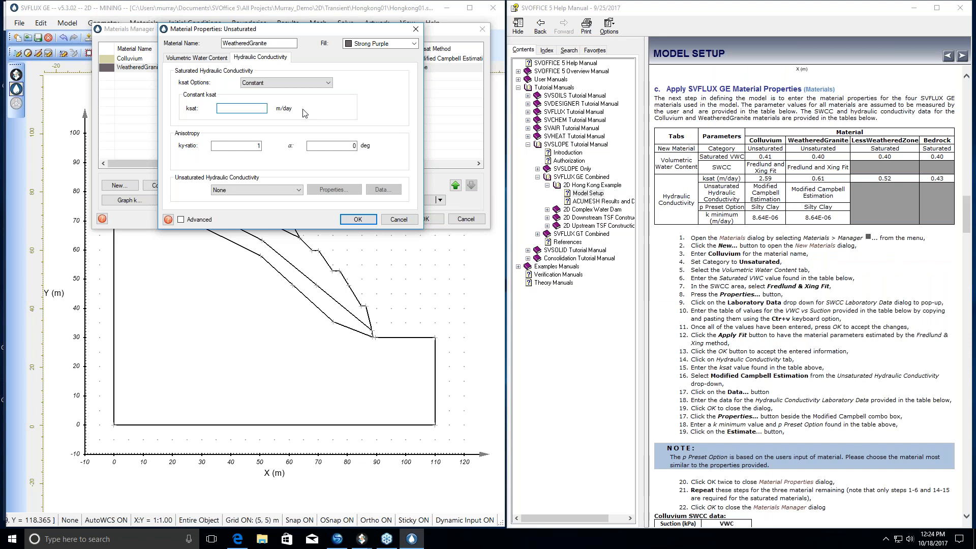
text(.61)
Step: Use Modified Campbell Estimation with the Silty Clay preset, check its curve, and save WeatheredGranite
click(295, 191)
click(246, 203)
click(310, 190)
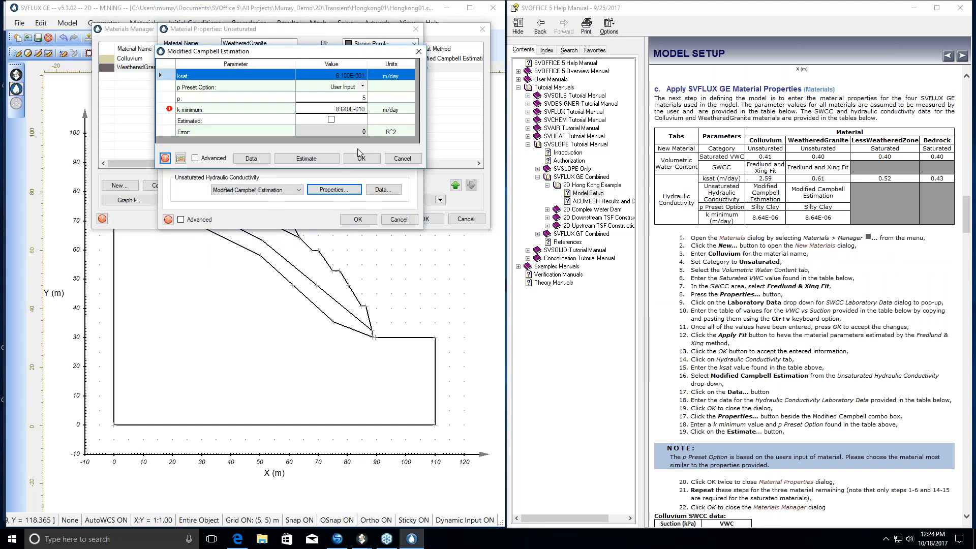
click(363, 87)
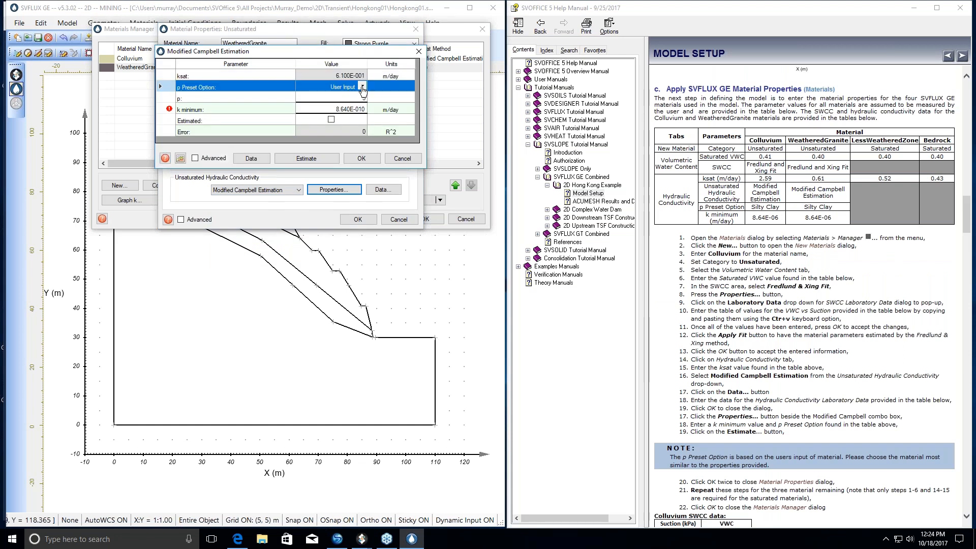
click(362, 87)
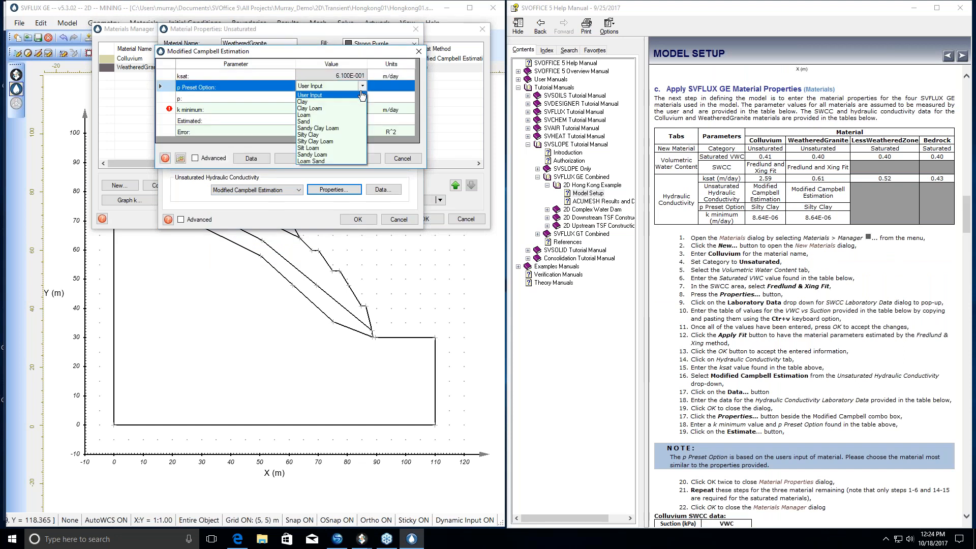
click(320, 135)
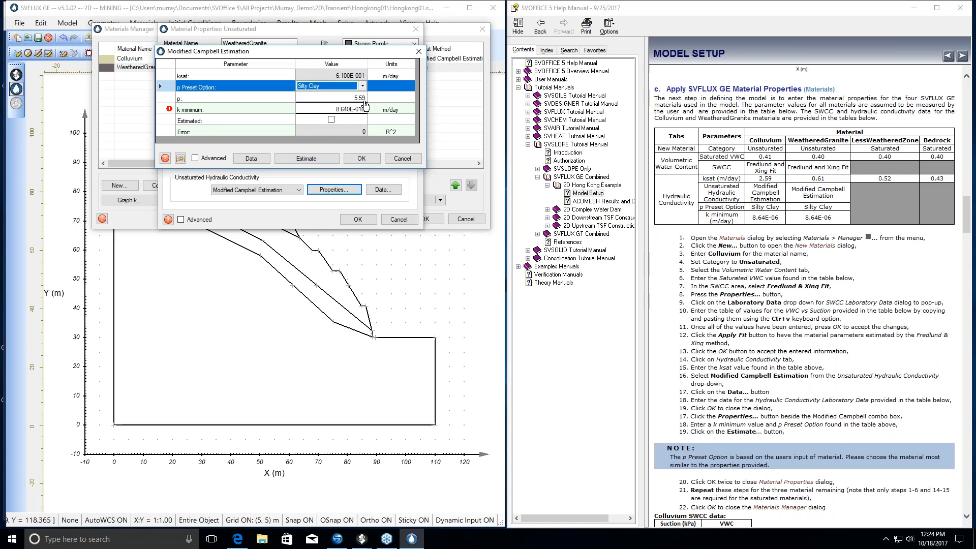
click(181, 159)
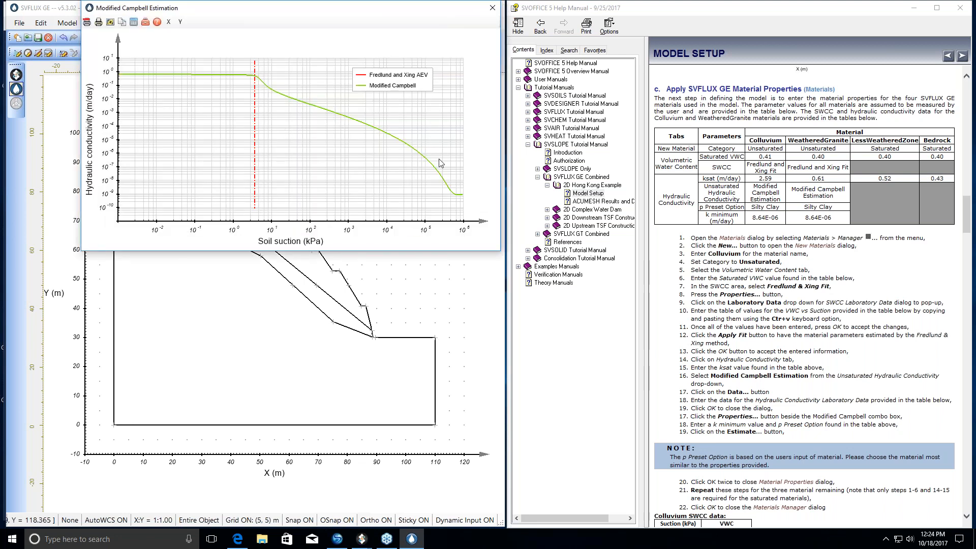
click(497, 8)
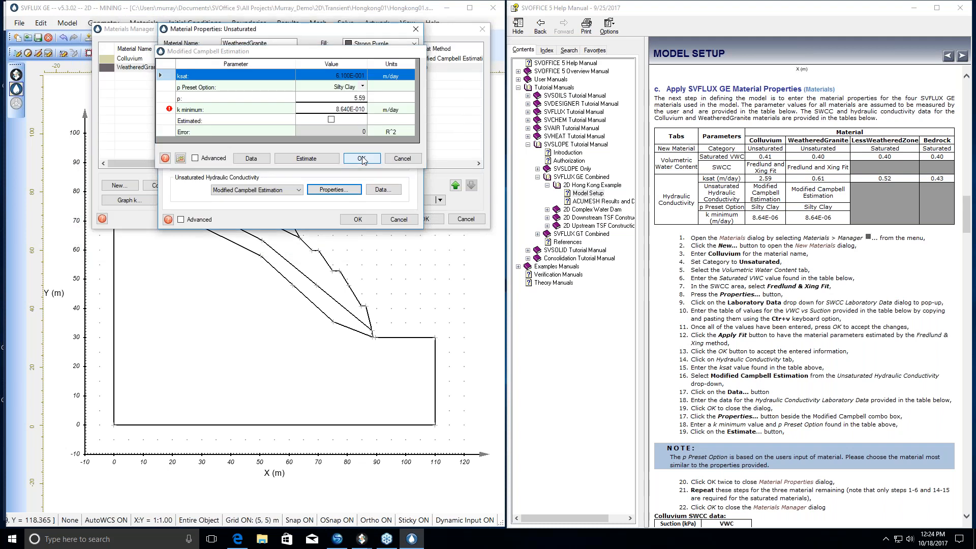
click(362, 159)
click(358, 220)
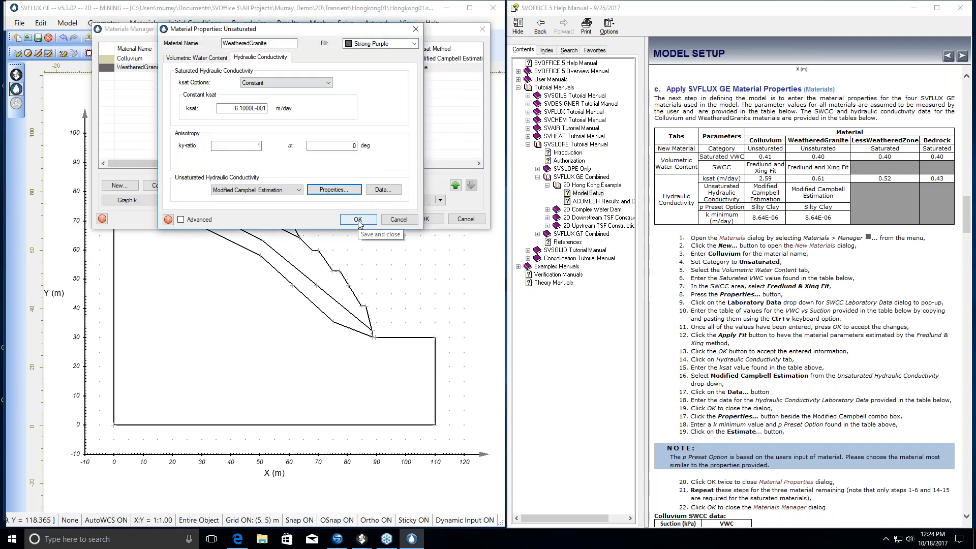
click(120, 185)
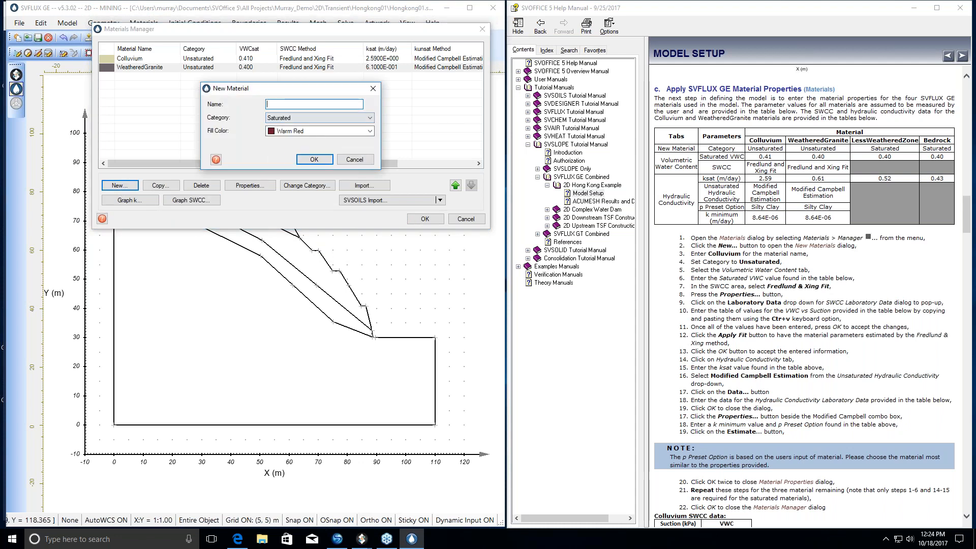
Step: Create saturated material LessWeatheredZone with ksat 0.52 m/day and saturated VWC 0.4
text(LessWea)
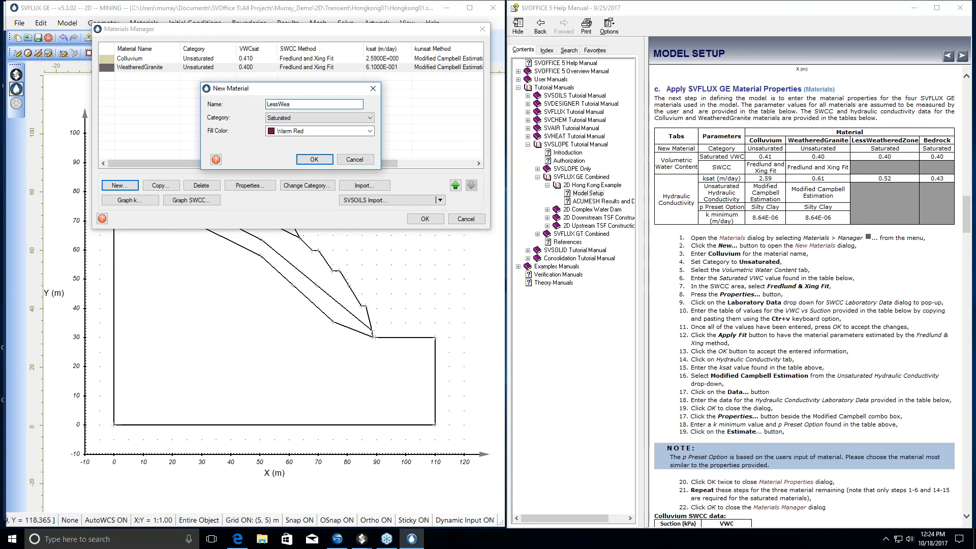
text(theredZone)
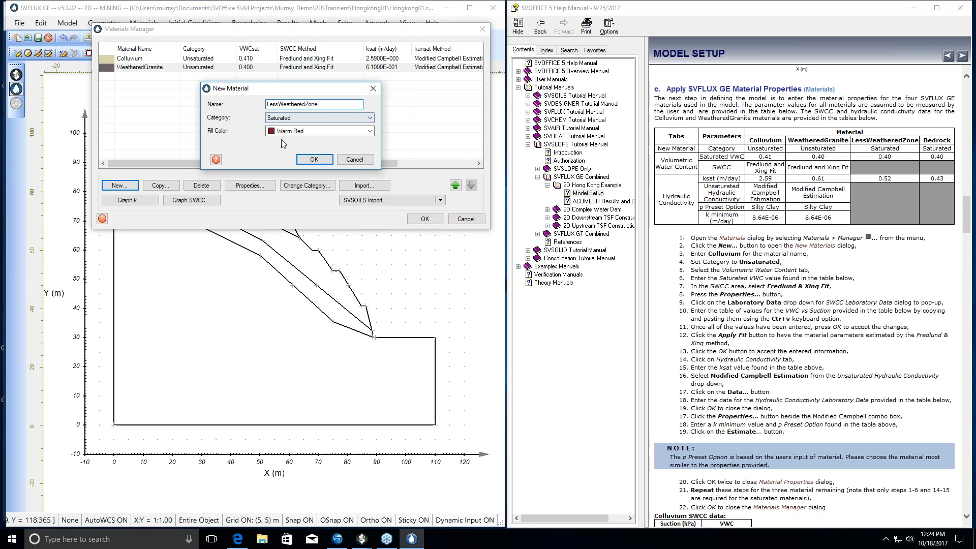
click(313, 159)
click(245, 109)
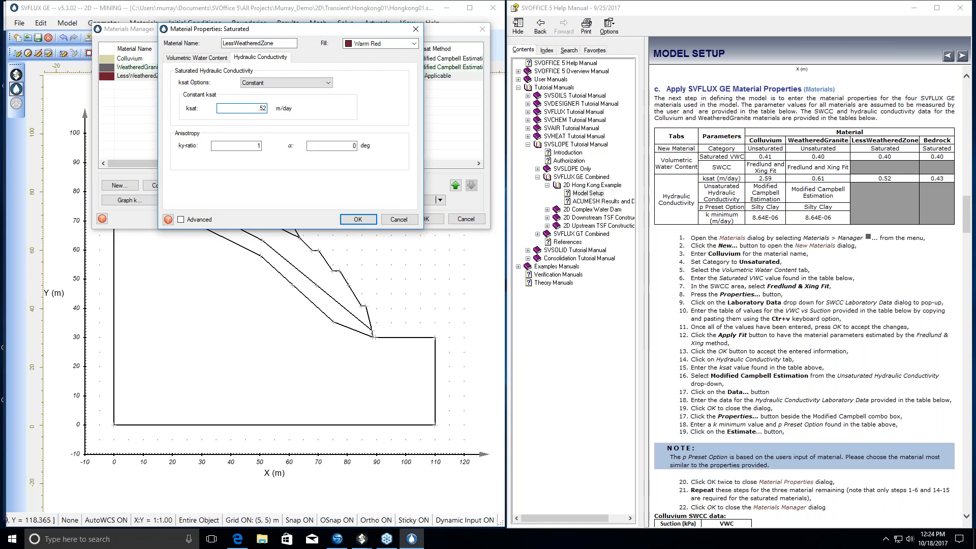
click(213, 60)
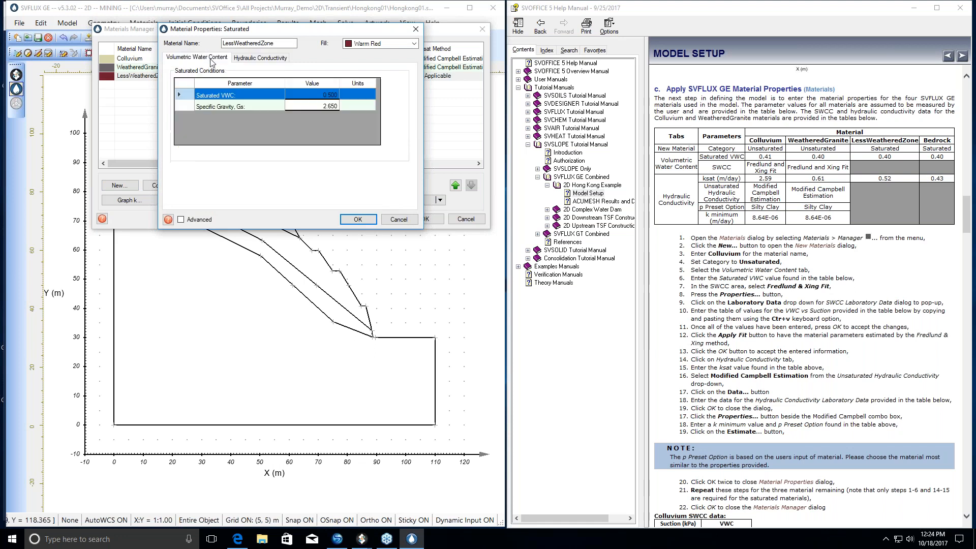
click(322, 96)
text(4)
click(358, 219)
click(120, 189)
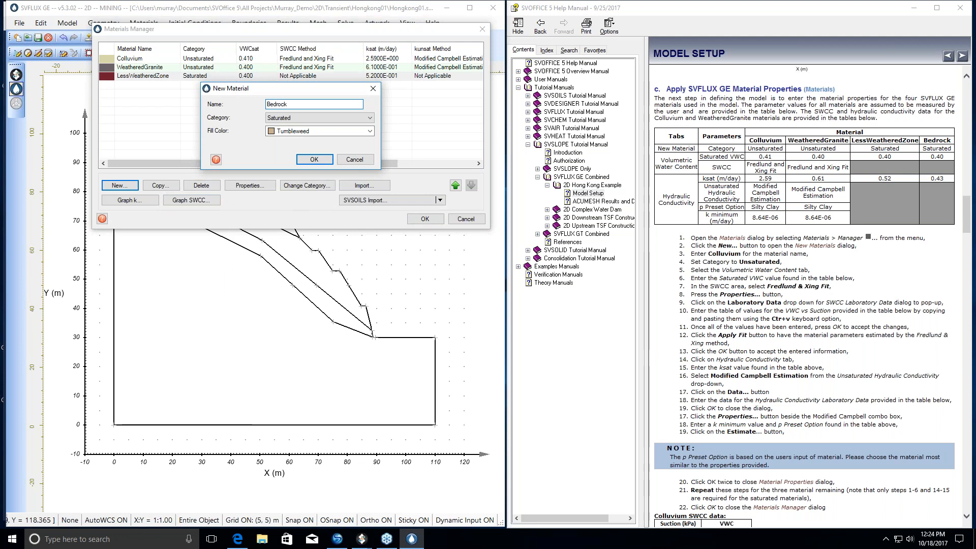
Step: Create saturated Bedrock with ksat 0.43 m/day and saturated VWC 0.4
click(314, 159)
click(244, 112)
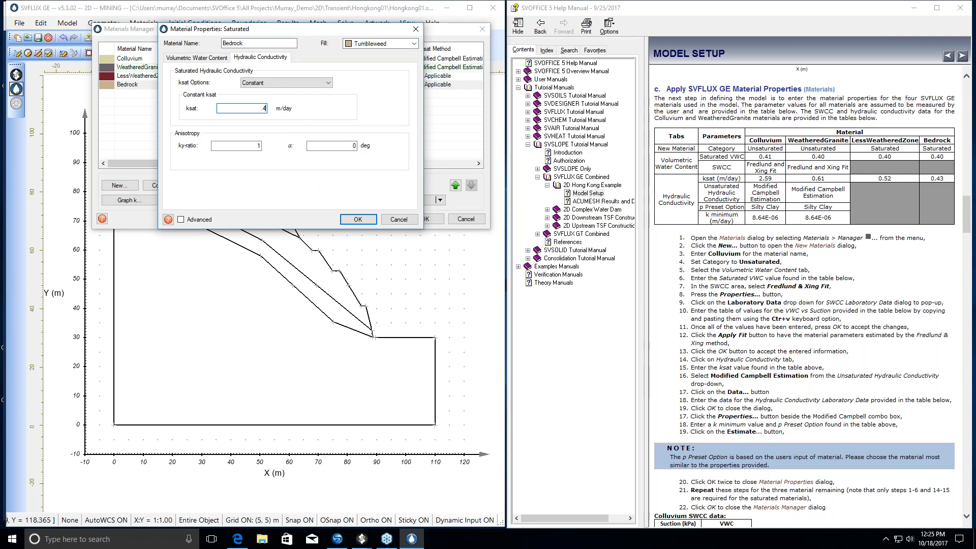
click(192, 58)
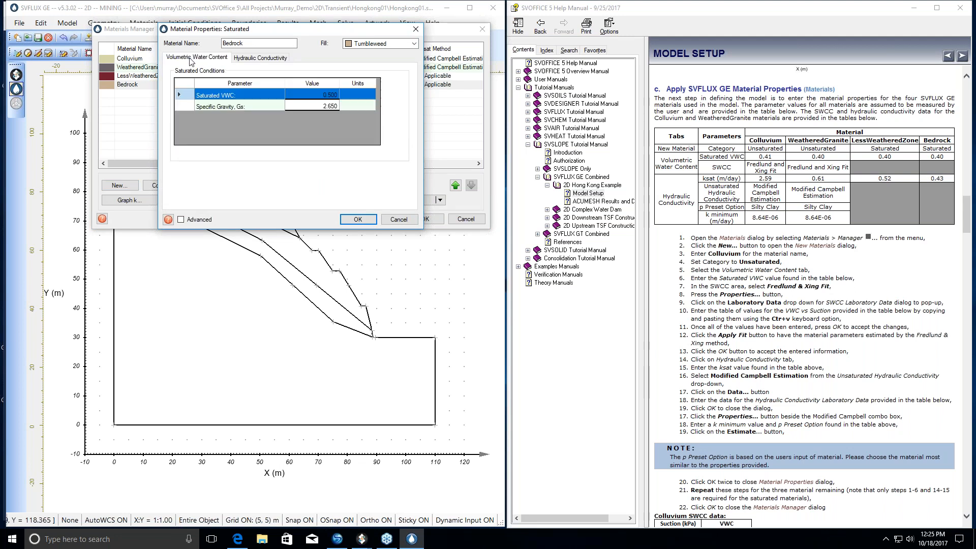
click(326, 97)
key(BackSpace)
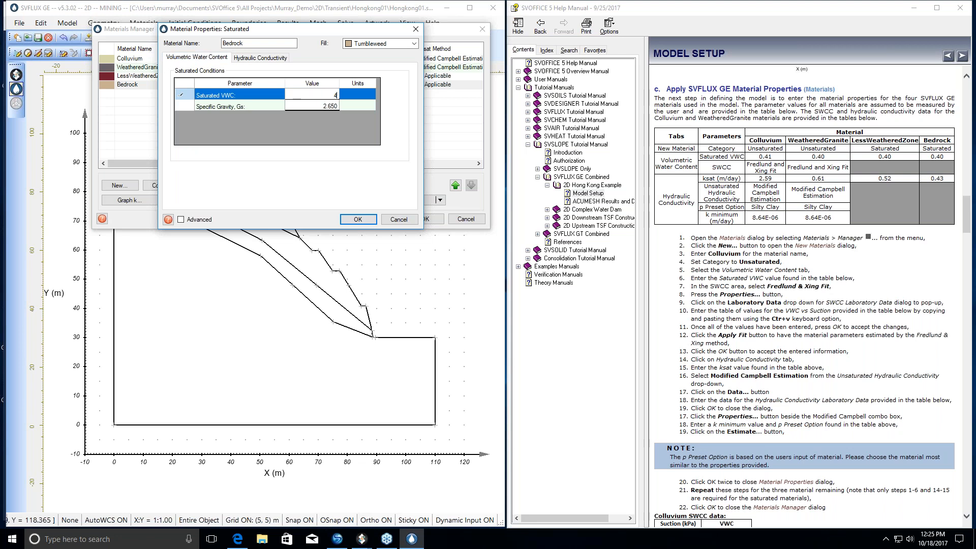
click(358, 219)
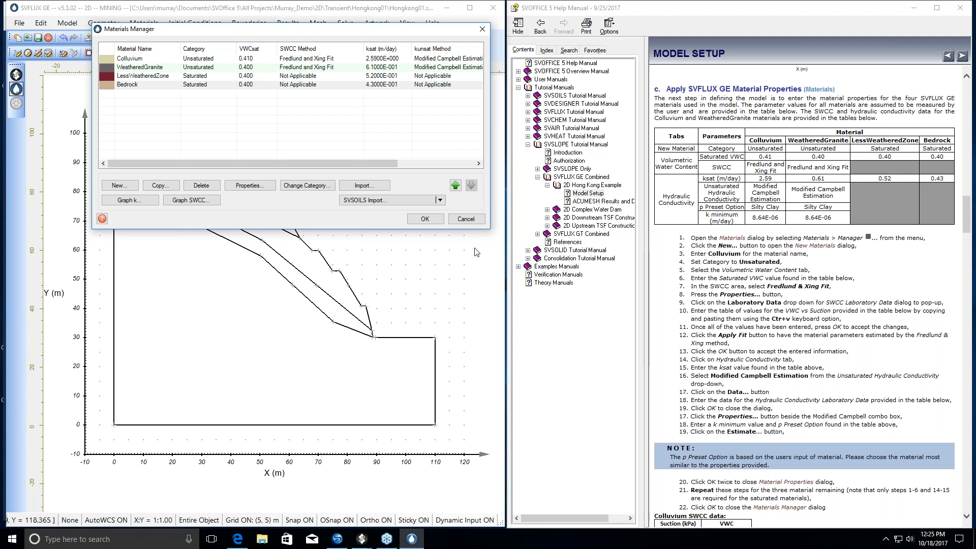
click(425, 219)
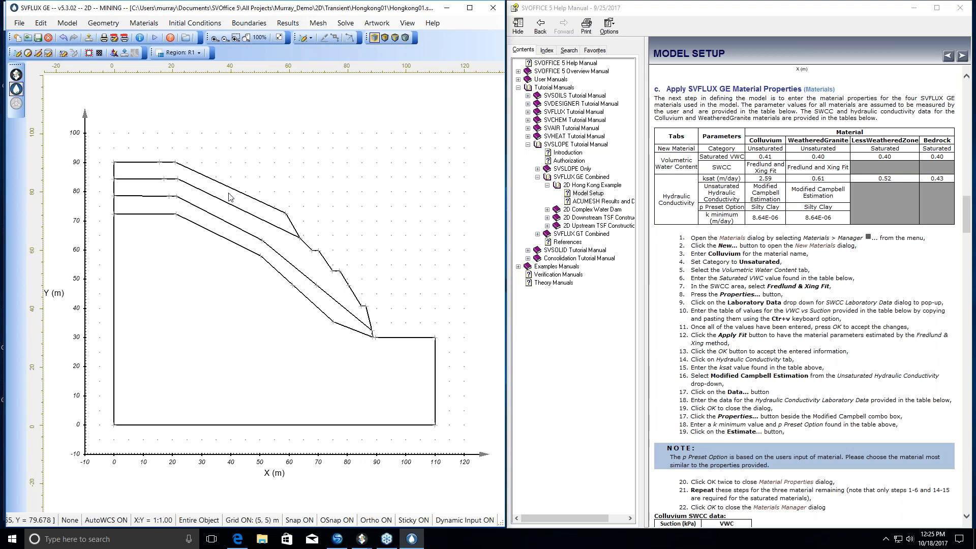
click(99, 53)
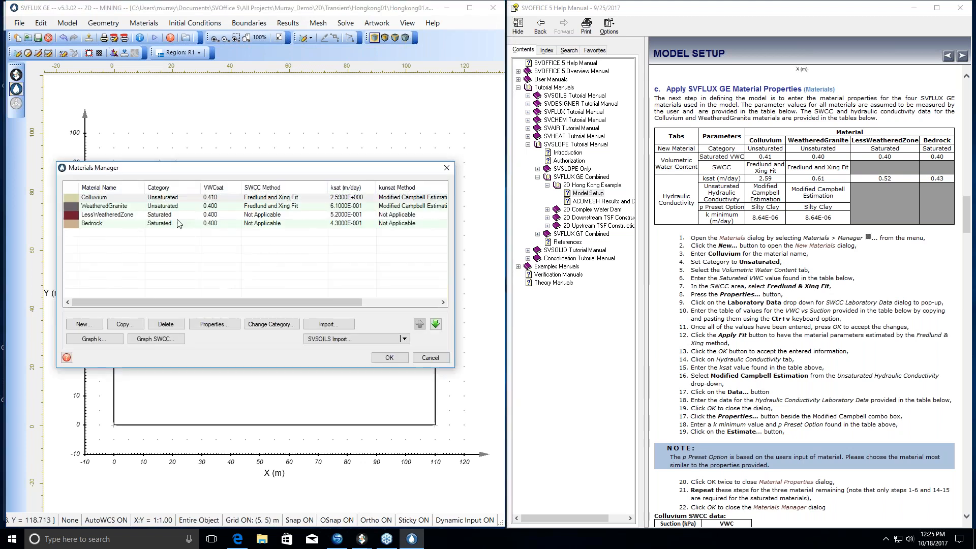
Step: Open Colluvium's Fredlund and Xing fit settings and graph its fitted SWCC against the lab data
double_click(106, 200)
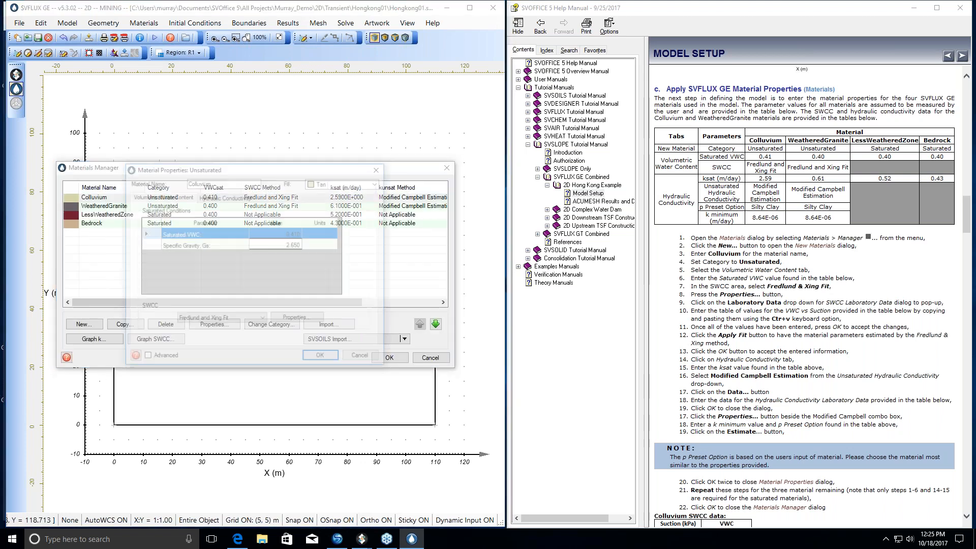
click(299, 319)
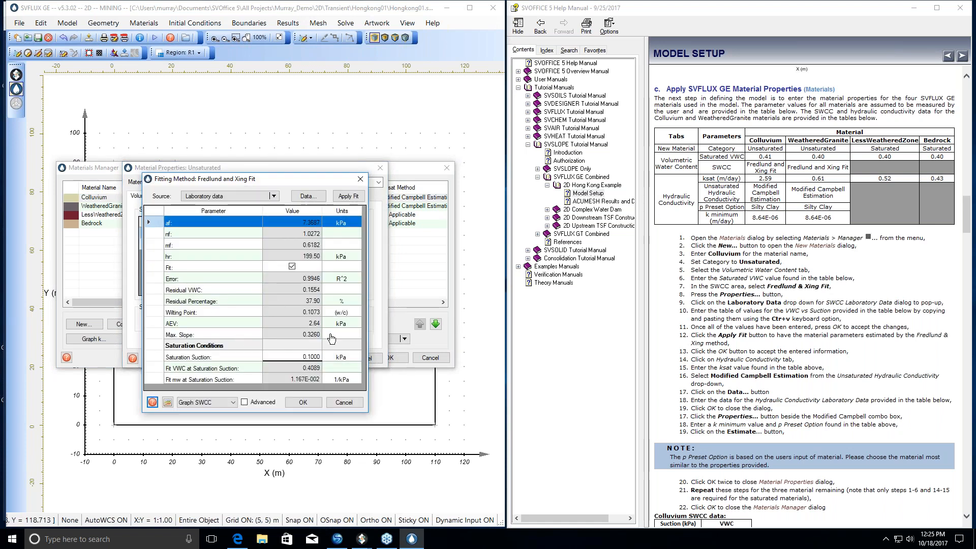
click(168, 402)
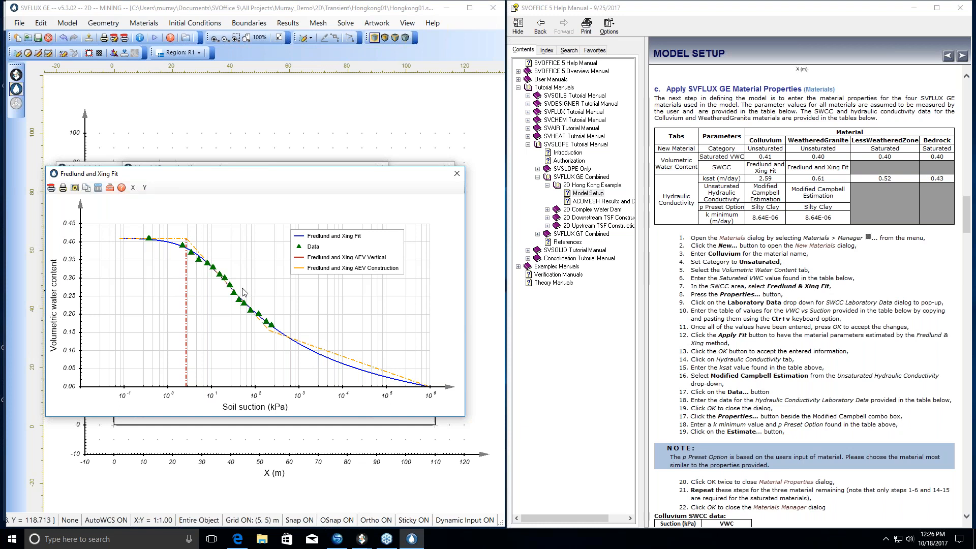
click(457, 174)
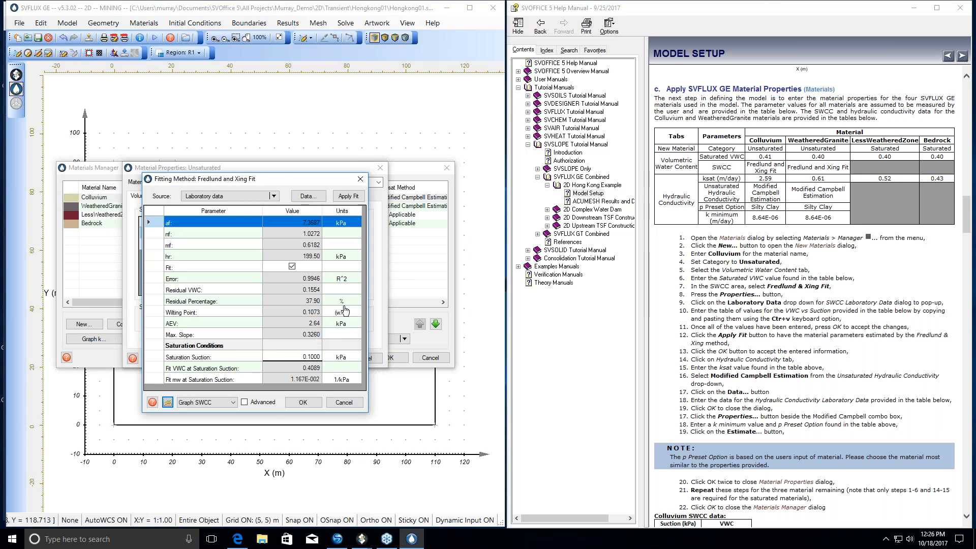
Step: Accept Colluvium's fit and properties and close the Materials Manager
click(307, 404)
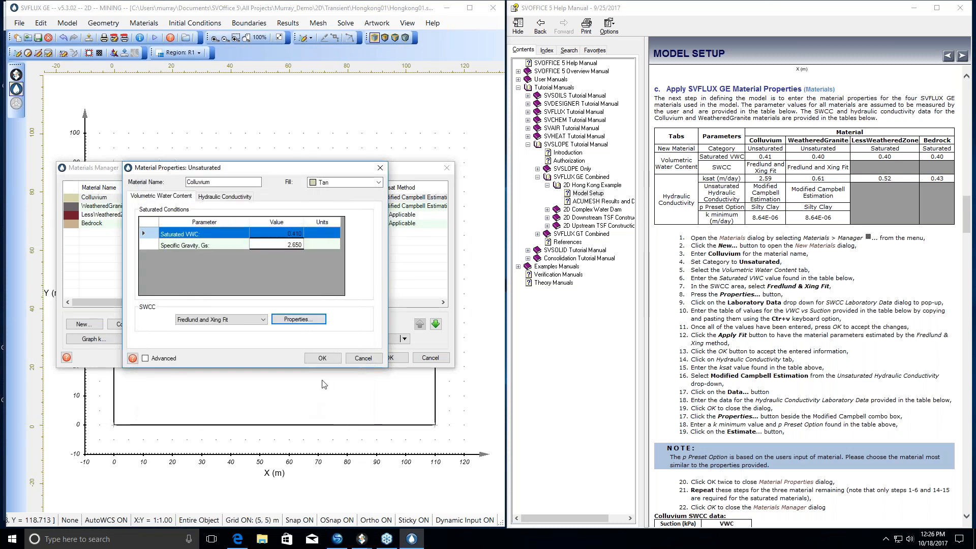
click(329, 358)
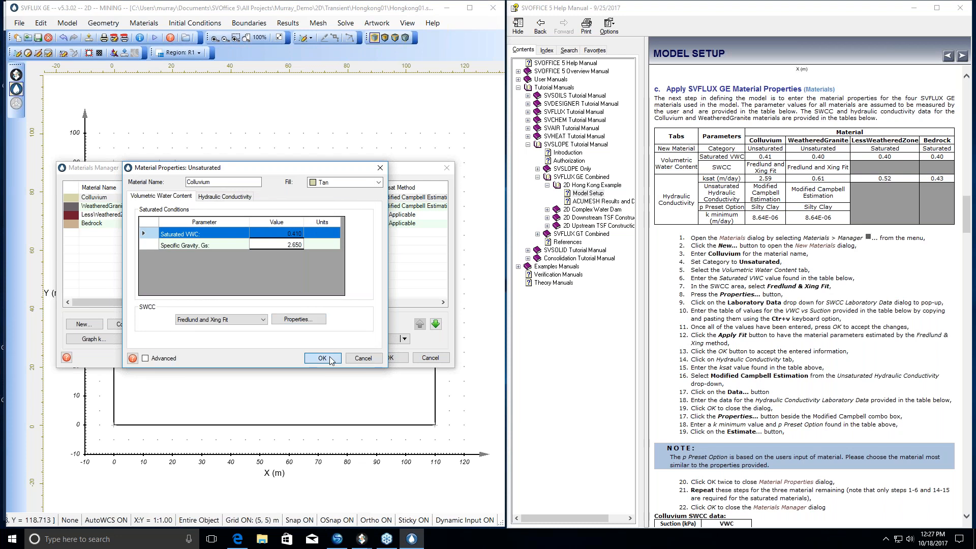
click(389, 357)
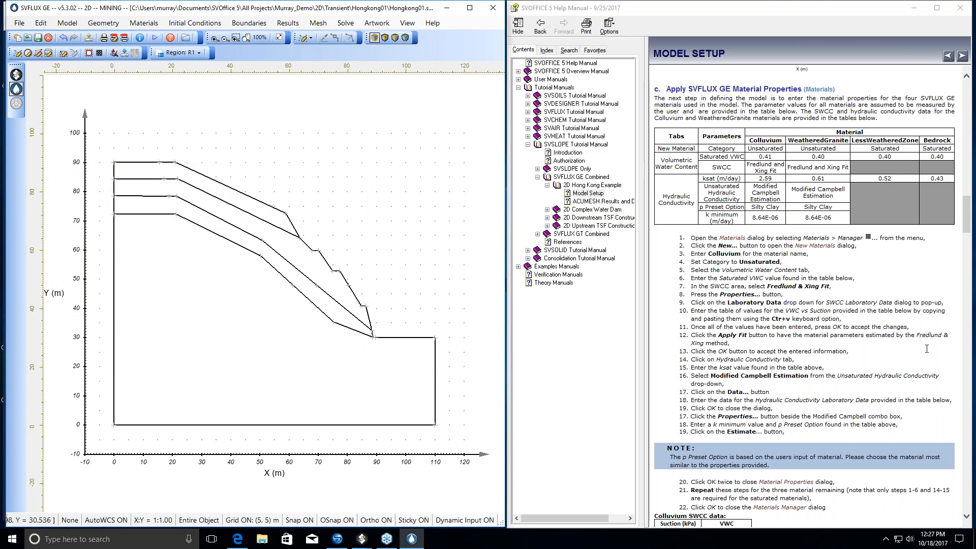
Step: Scroll the help to the material-assignment steps and select region R1, the top slope layer
scroll(778, 363, down, 15)
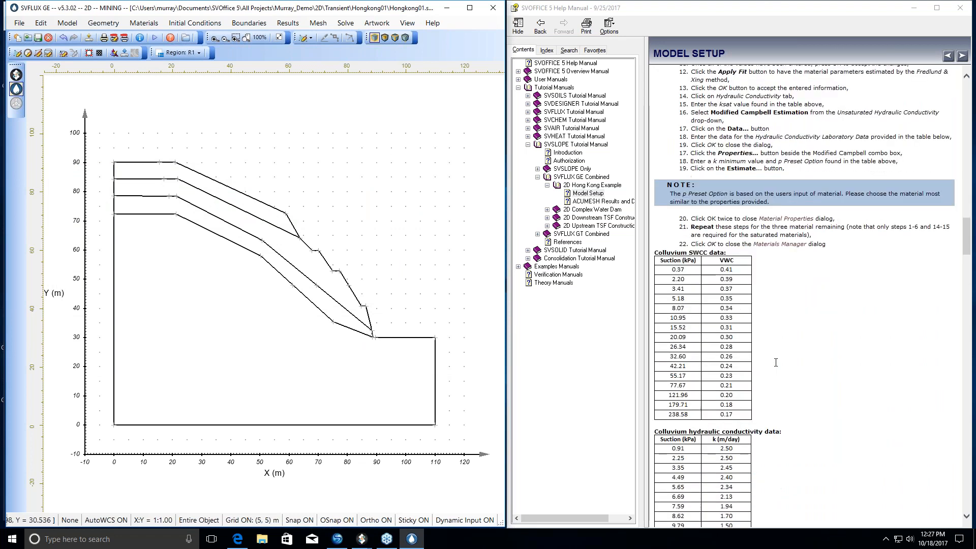
scroll(776, 363, down, 18)
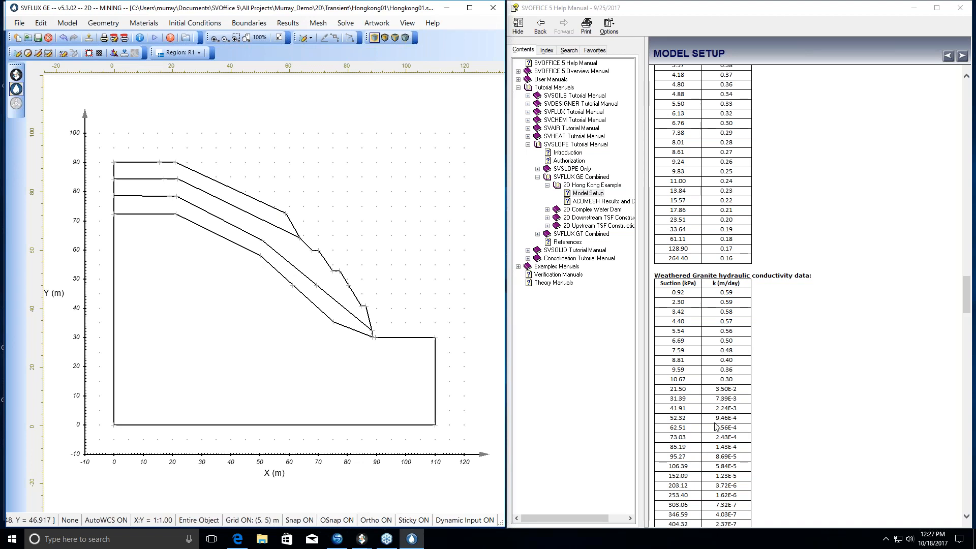
scroll(716, 426, down, 10)
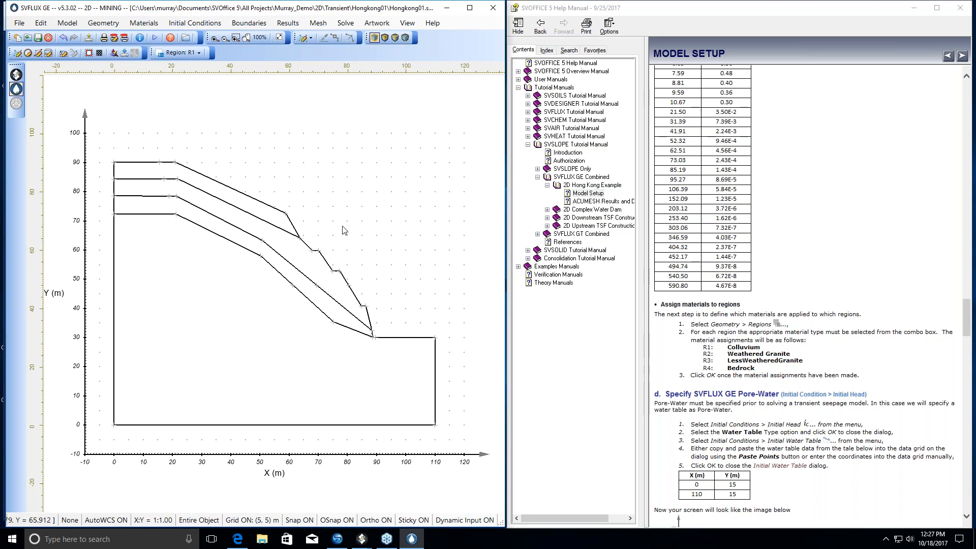
click(242, 209)
Step: Apply the Colluvium material to the top region R1
click(241, 220)
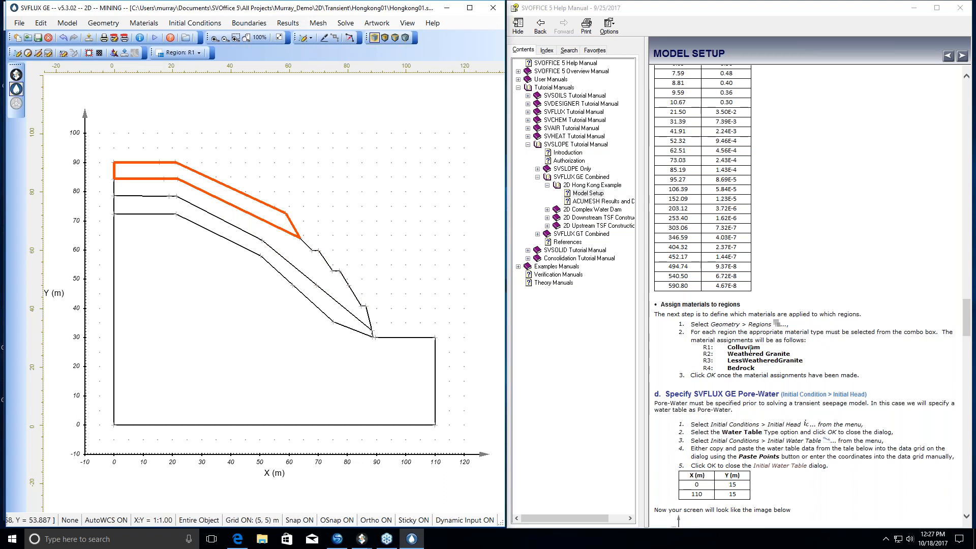
right_click(242, 202)
mouse_move(283, 297)
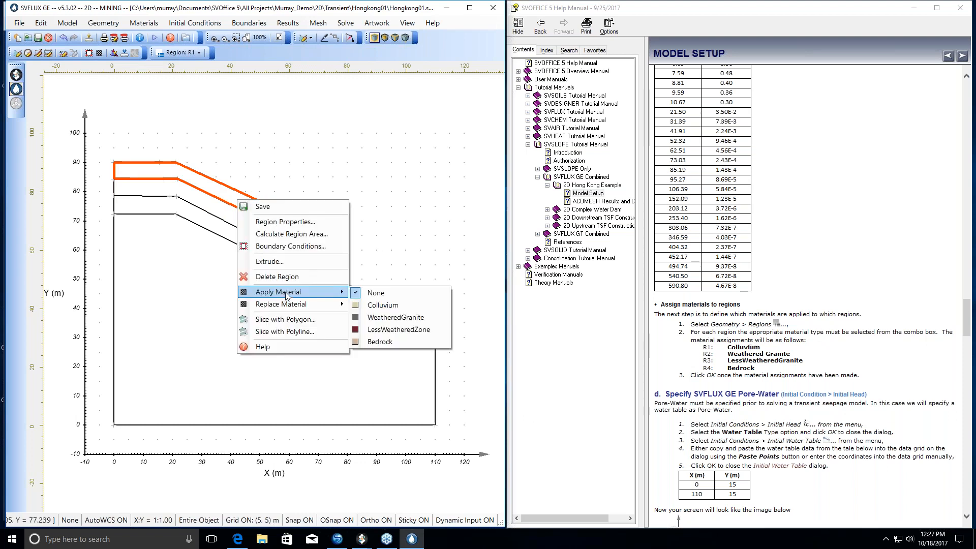
click(381, 307)
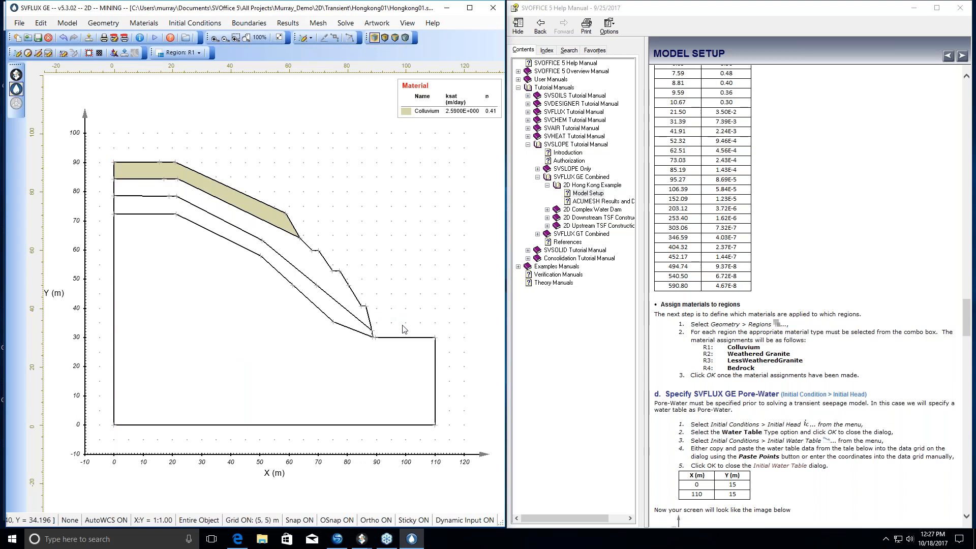
Step: In the Regions list, set region R2's material to WeatheredGranite
click(160, 53)
drag(261, 198, 321, 20)
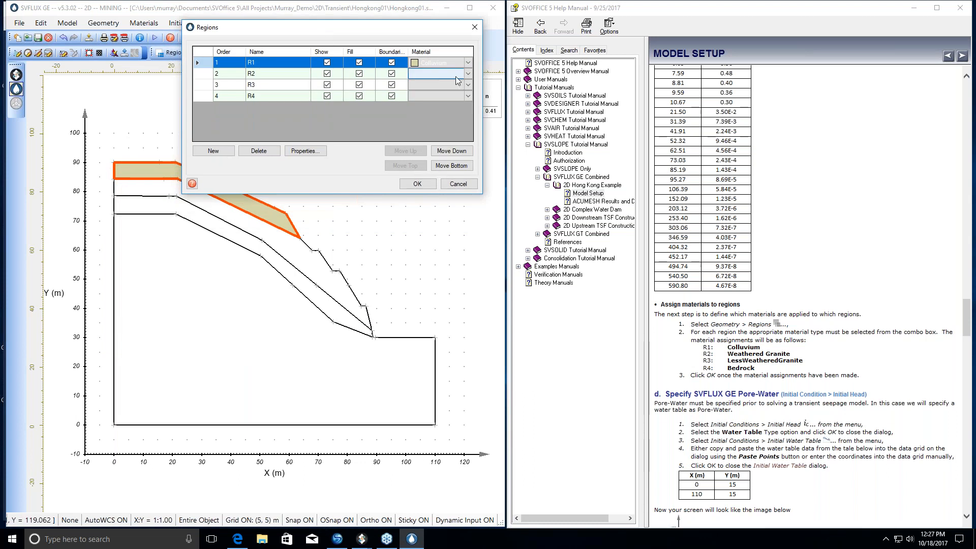
click(468, 73)
click(468, 74)
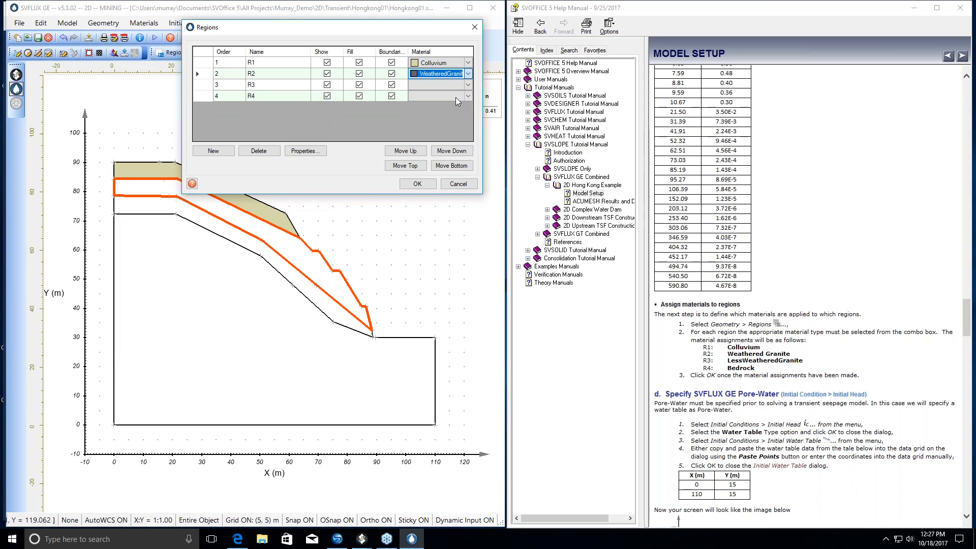
click(456, 99)
Step: Set R3 to LessWeatheredZone and R4 to Bedrock, then confirm the region materials
click(468, 85)
click(468, 84)
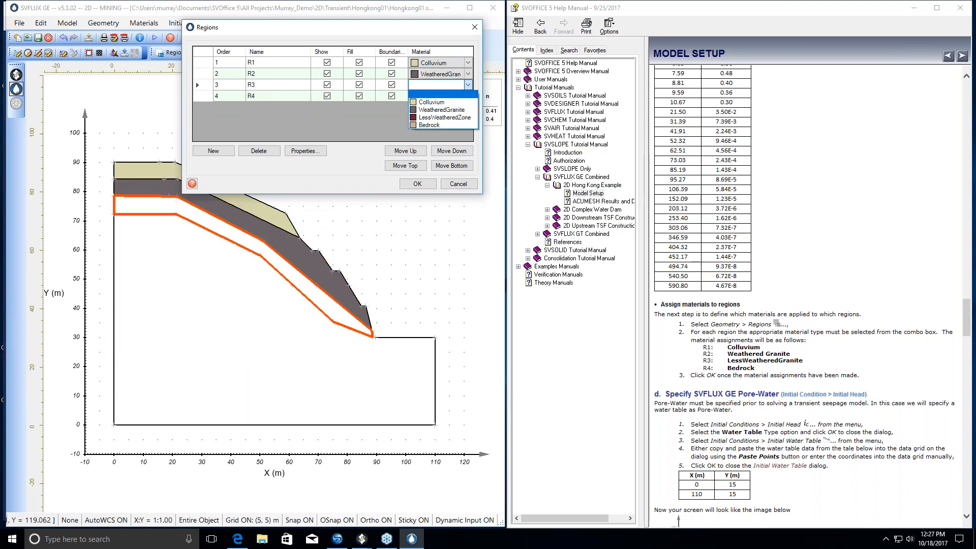
click(459, 118)
click(467, 96)
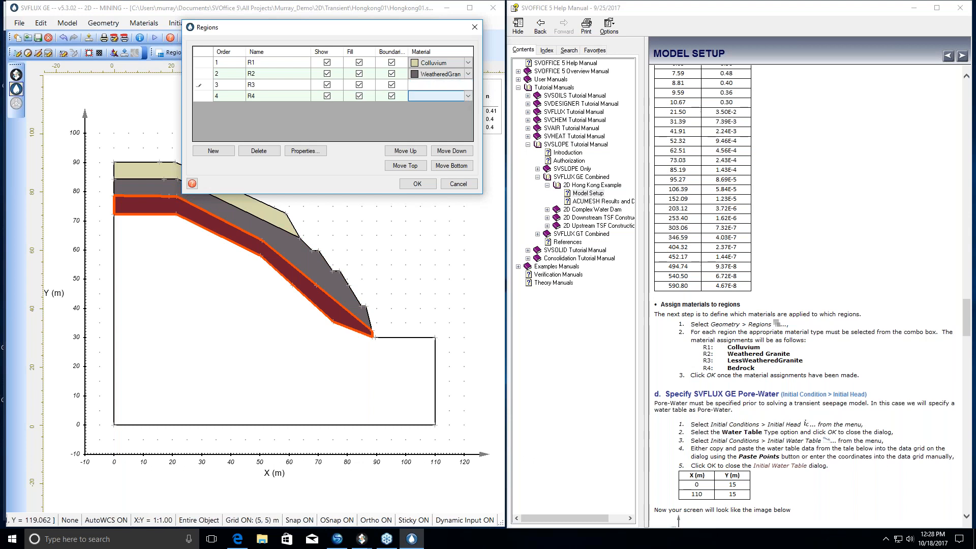
click(467, 96)
click(445, 139)
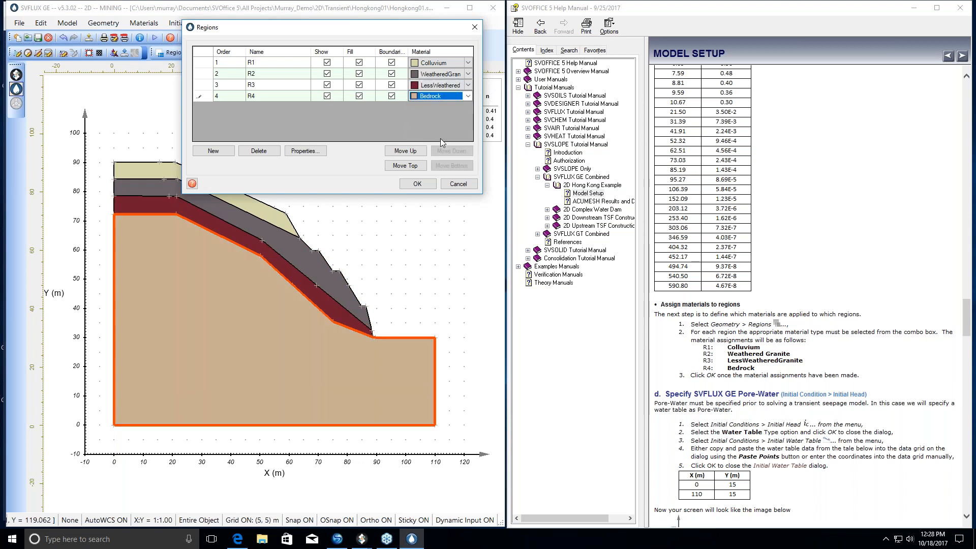
click(419, 185)
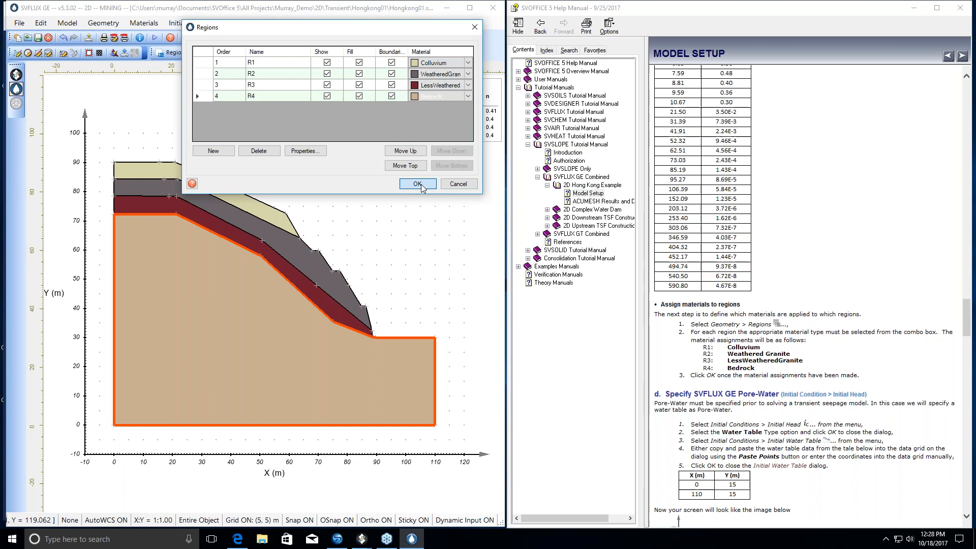
click(417, 184)
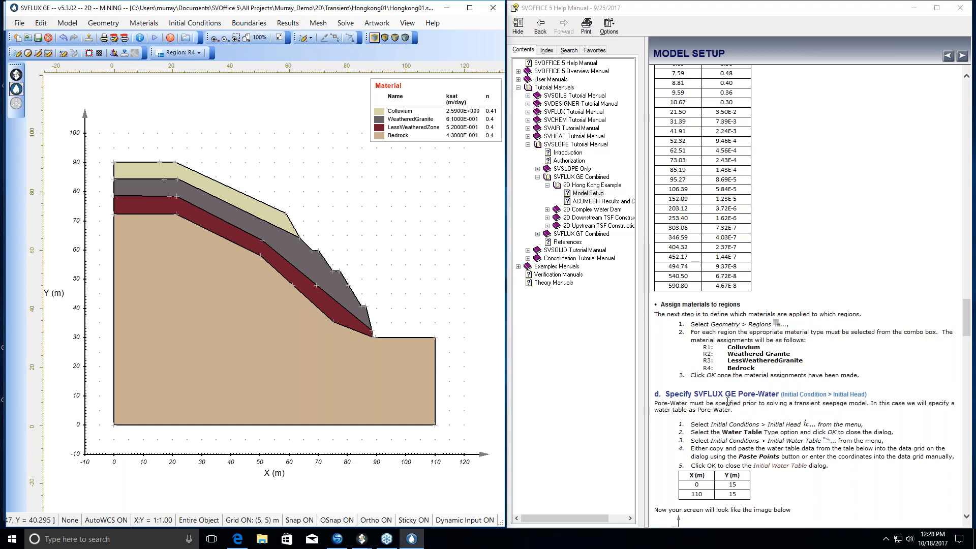
drag(420, 103, 399, 123)
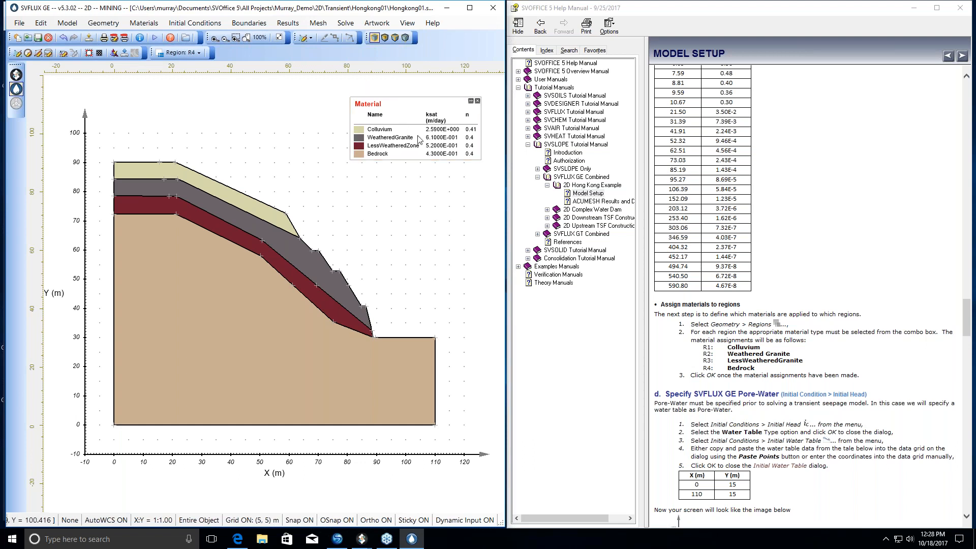
drag(422, 145, 414, 219)
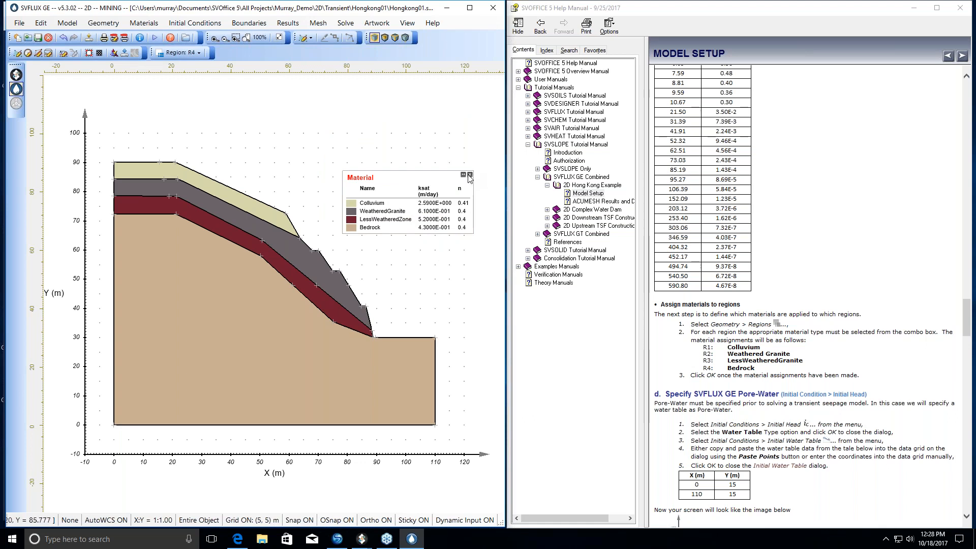
drag(431, 214, 214, 350)
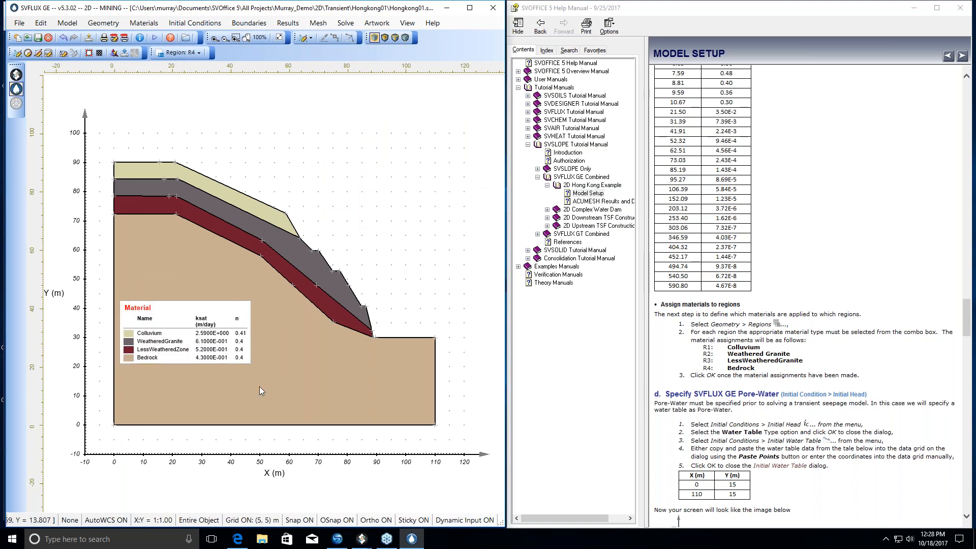
key(ctrl+z)
key(ctrl+z)
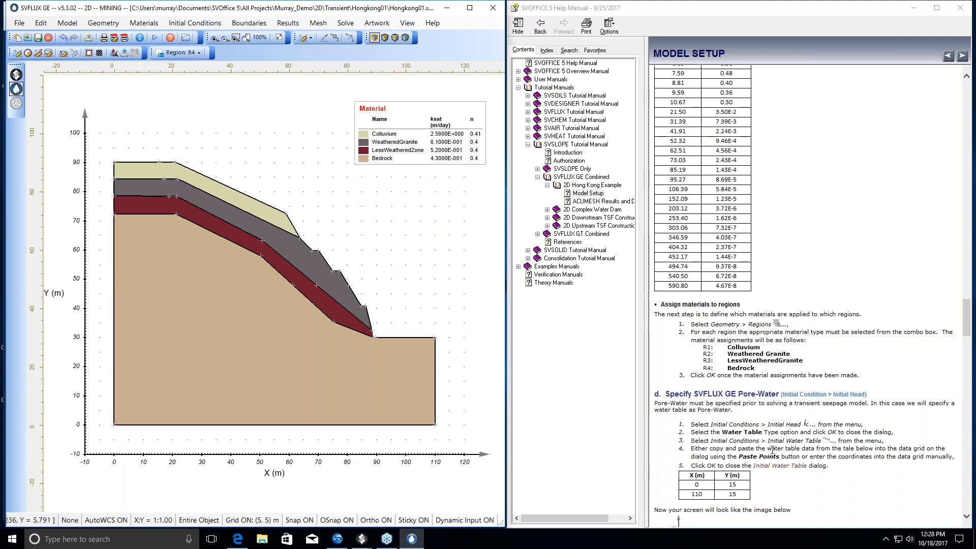
scroll(771, 449, down, 5)
scroll(772, 450, down, 2)
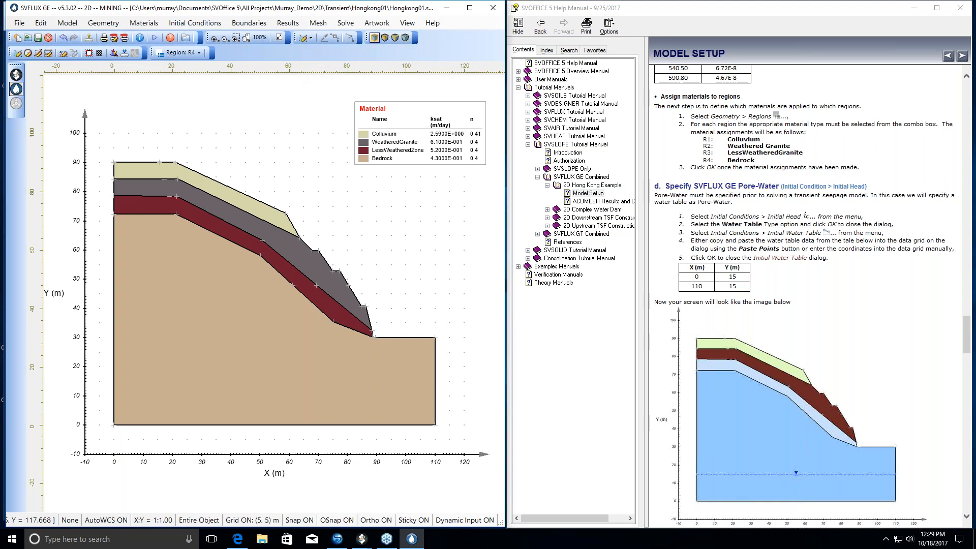
Step: Define the initial head as Global scope, variable h0, with type Water Table
click(206, 28)
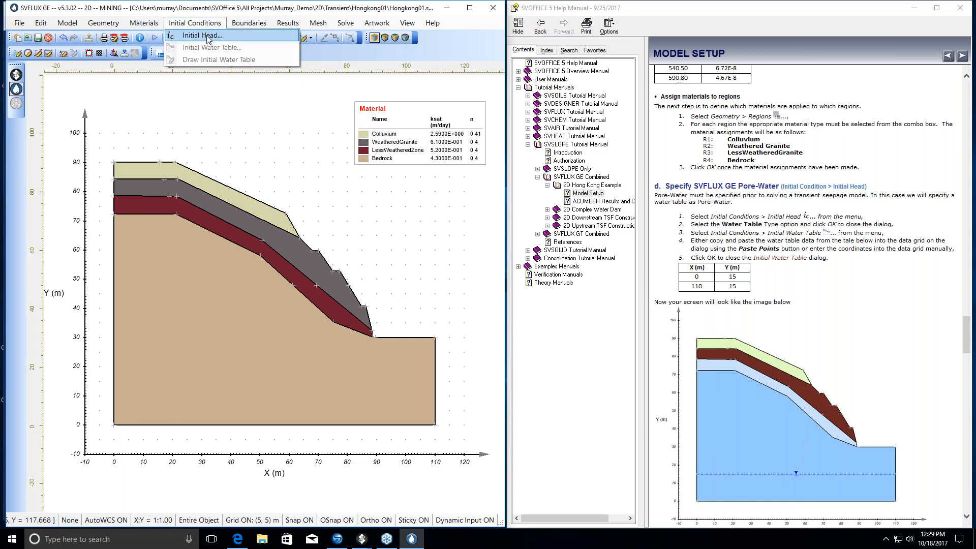
click(202, 35)
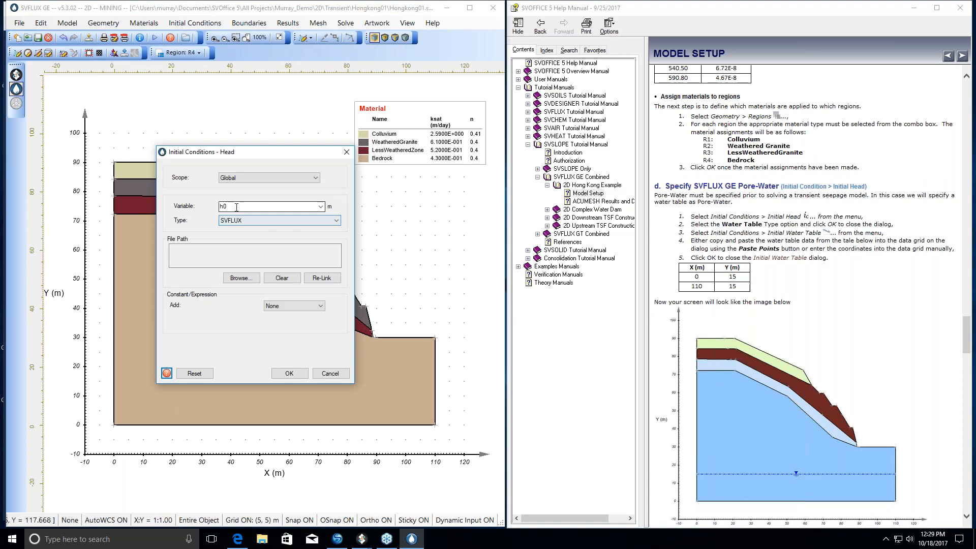
click(313, 178)
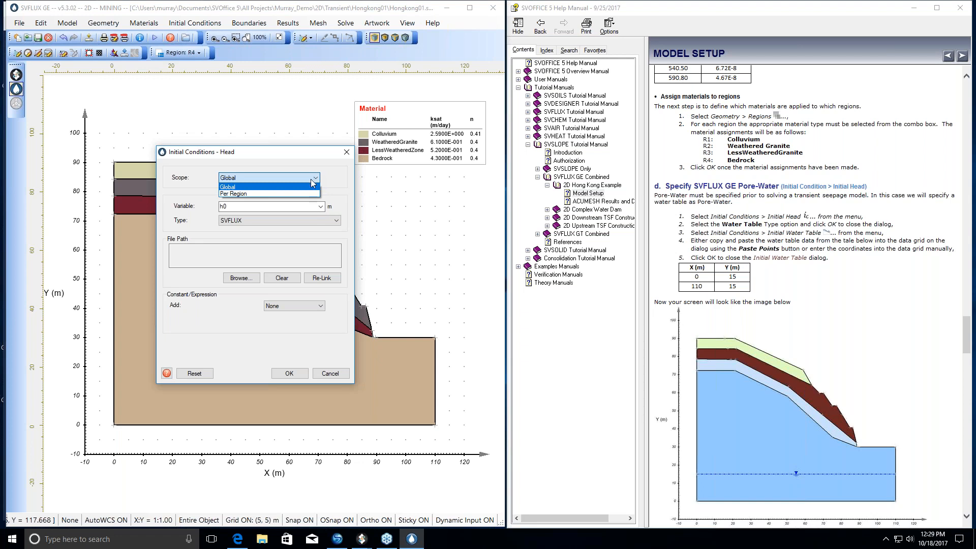
click(322, 208)
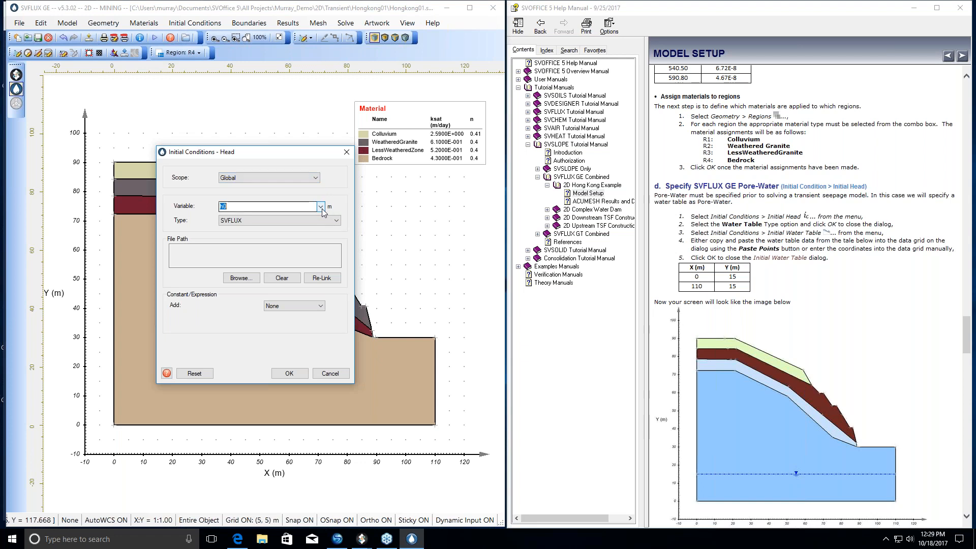
click(322, 208)
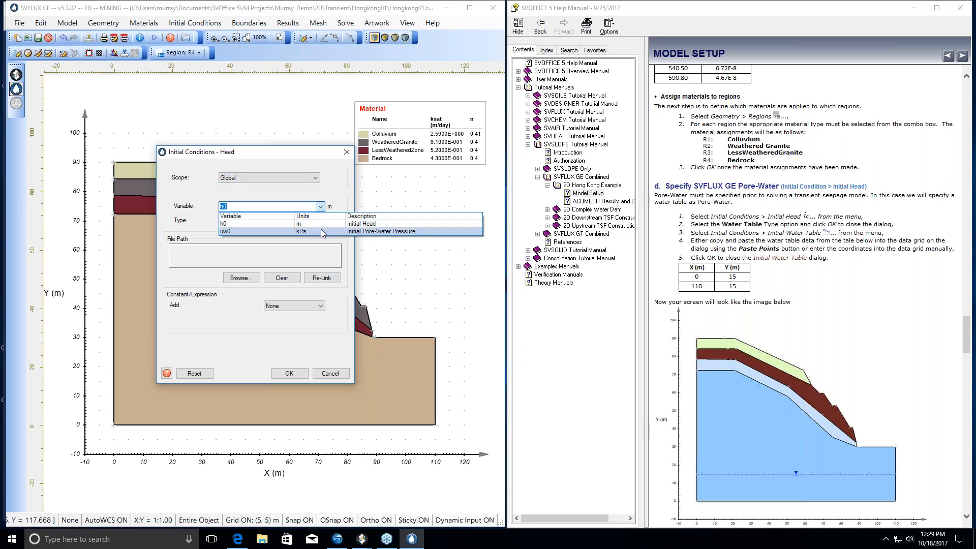
click(320, 207)
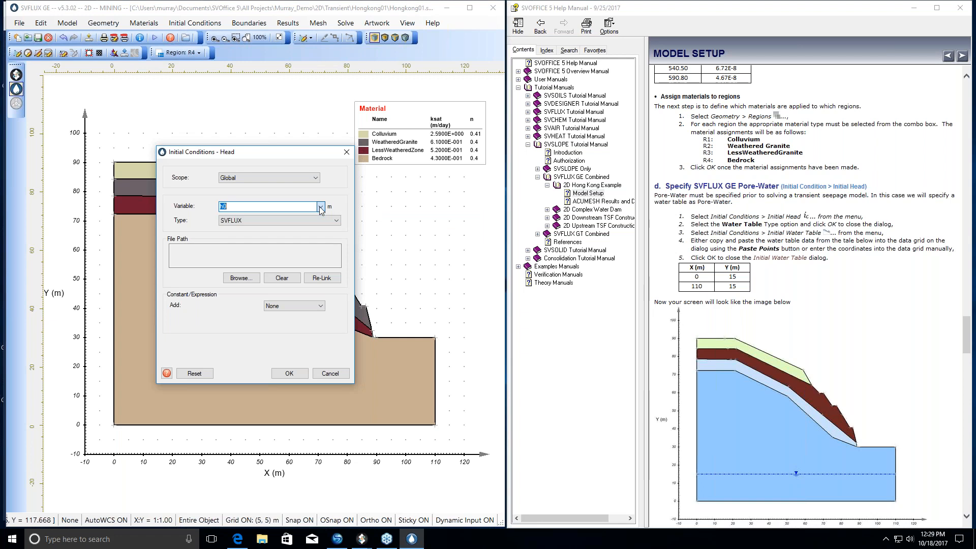
click(338, 221)
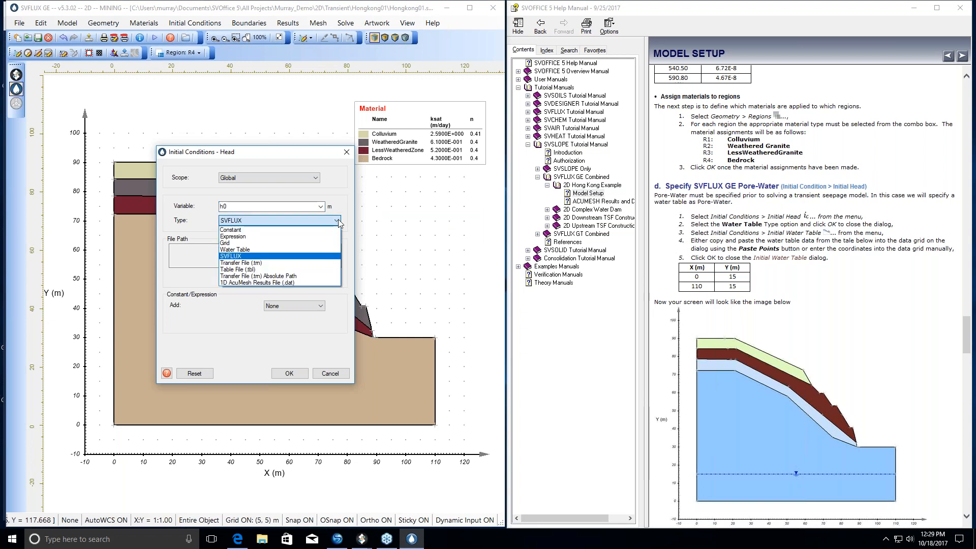
click(249, 250)
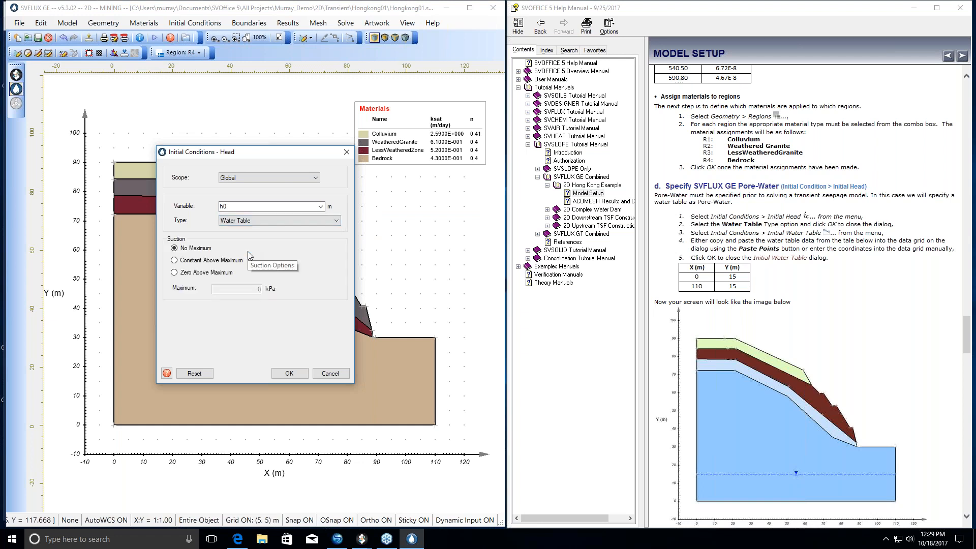
click(289, 374)
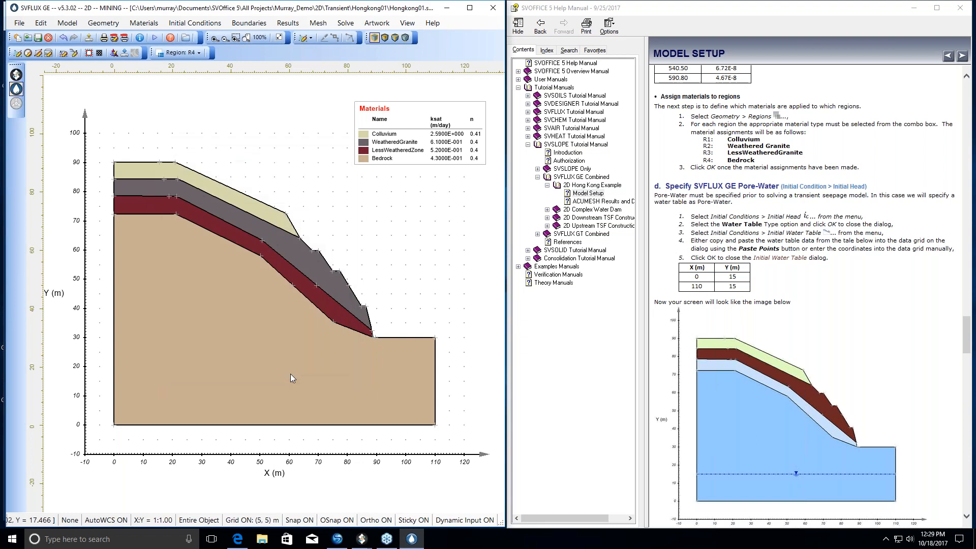
click(201, 23)
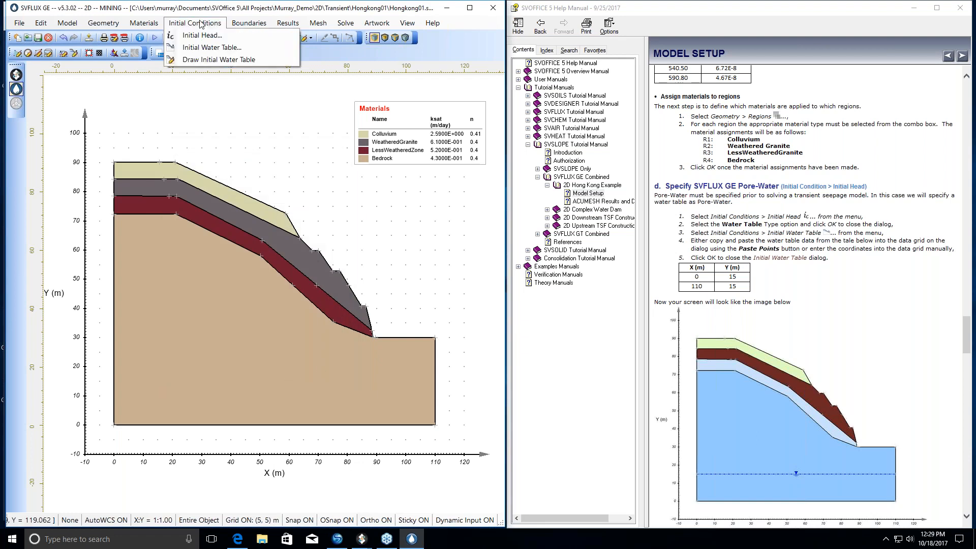
Step: Enter initial water table points (0, 15) and (110, 15) in the grid
click(202, 51)
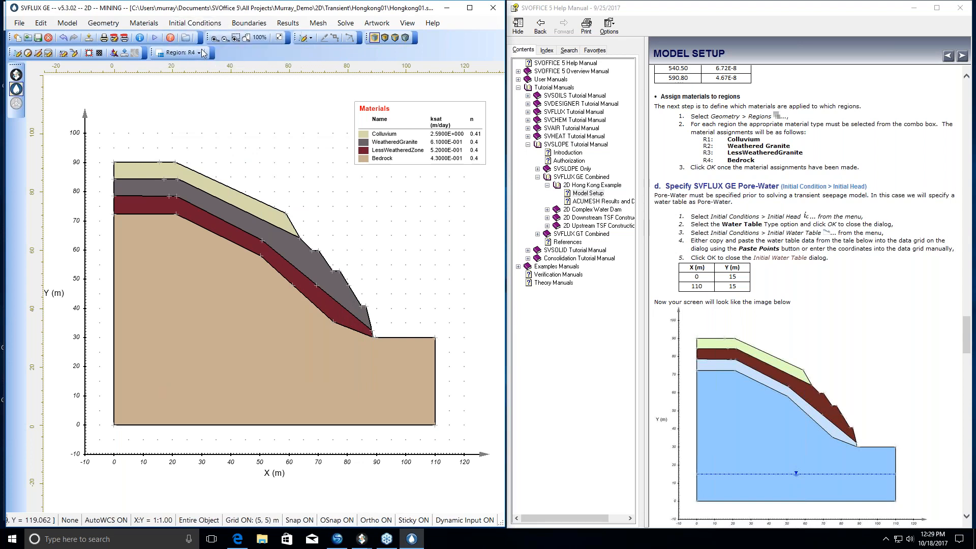
drag(248, 209, 283, 137)
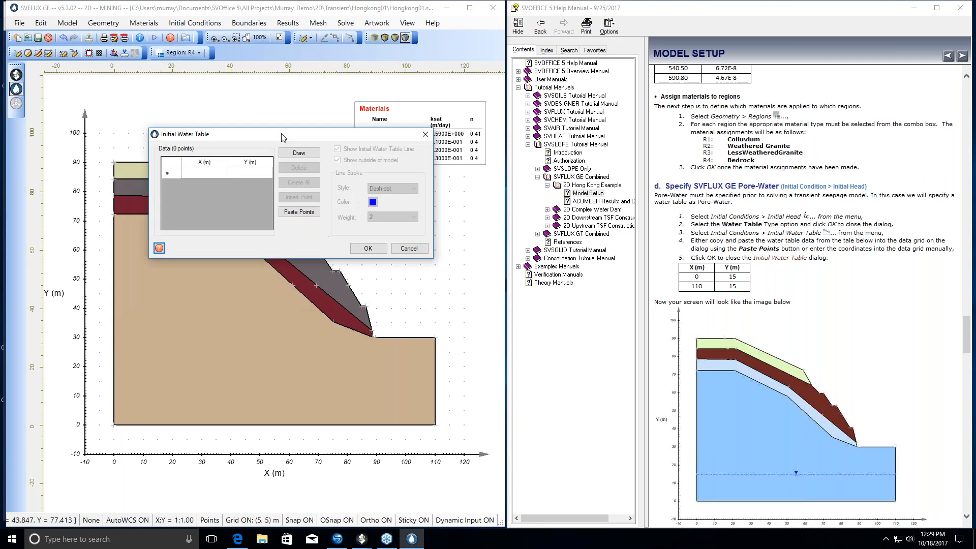
click(206, 172)
click(205, 172)
text(0)
key(Tab)
text(15)
key(Tab)
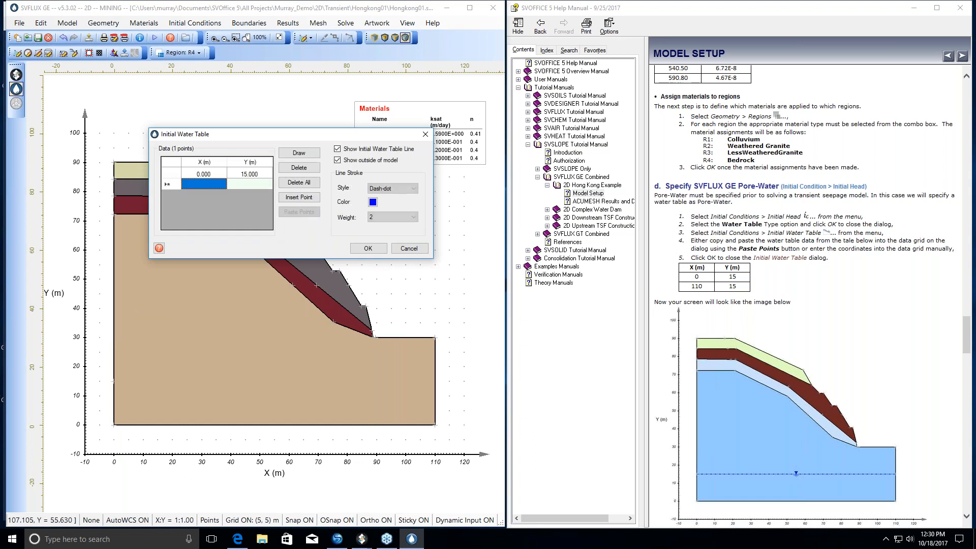
text(110)
key(Tab)
text(15)
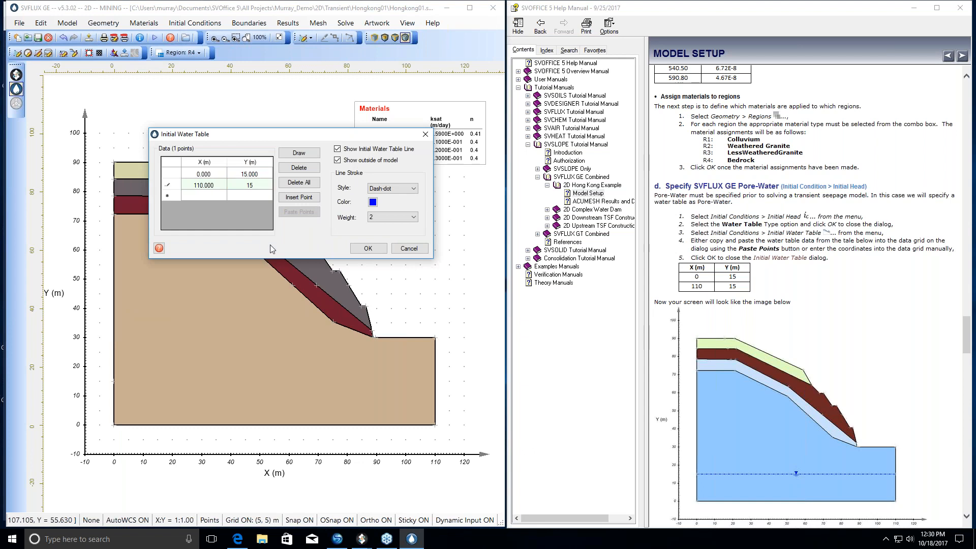
click(375, 250)
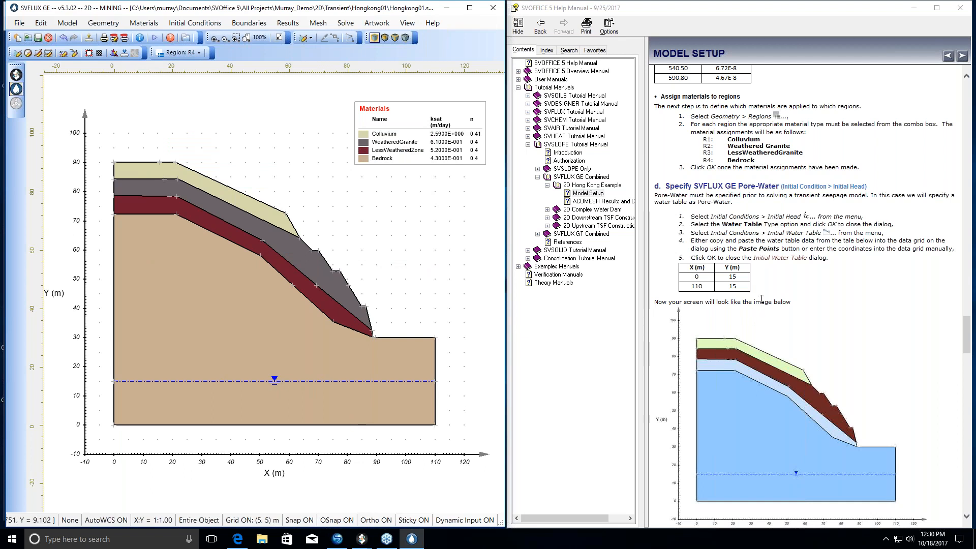
scroll(757, 311, down, 5)
scroll(761, 298, down, 1)
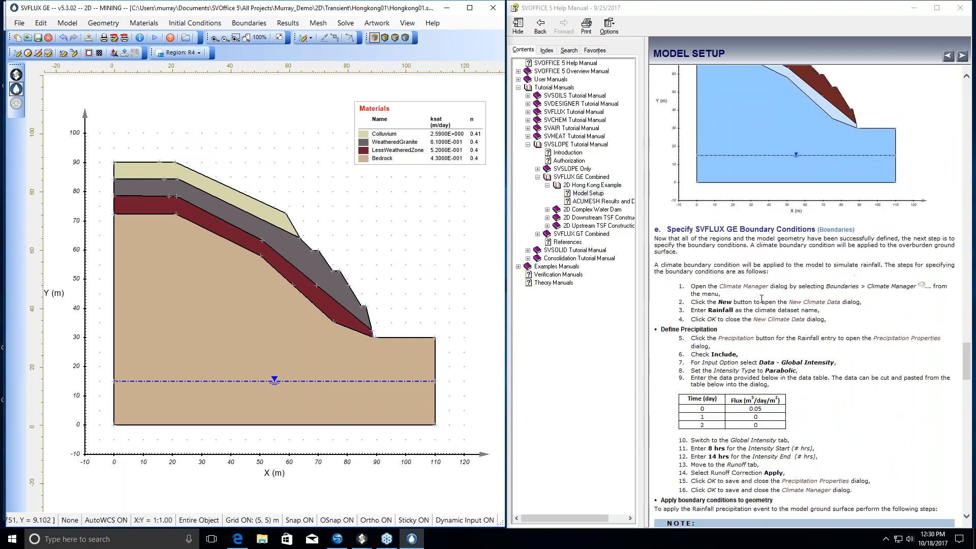
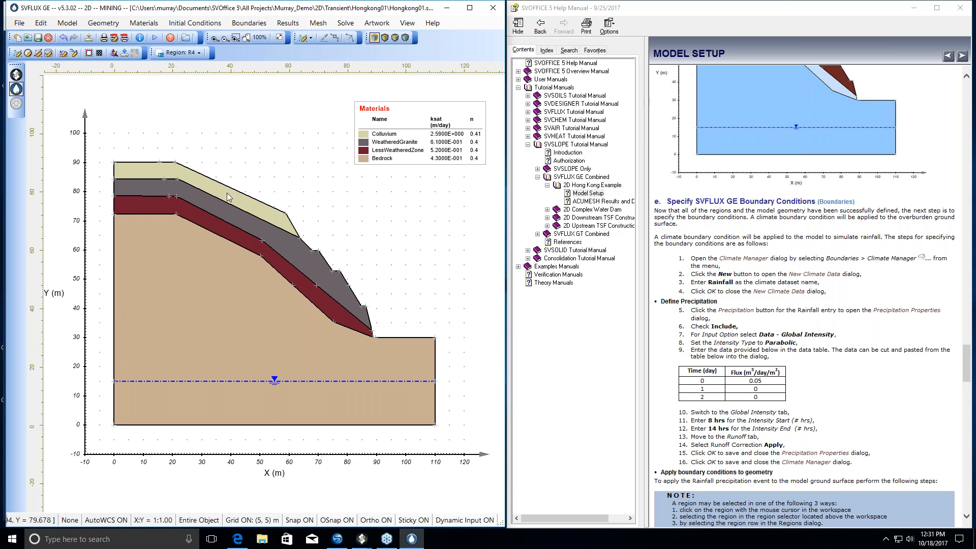
Step: Create a new climate dataset named Rainfall in the Climate Manager and select it
click(250, 25)
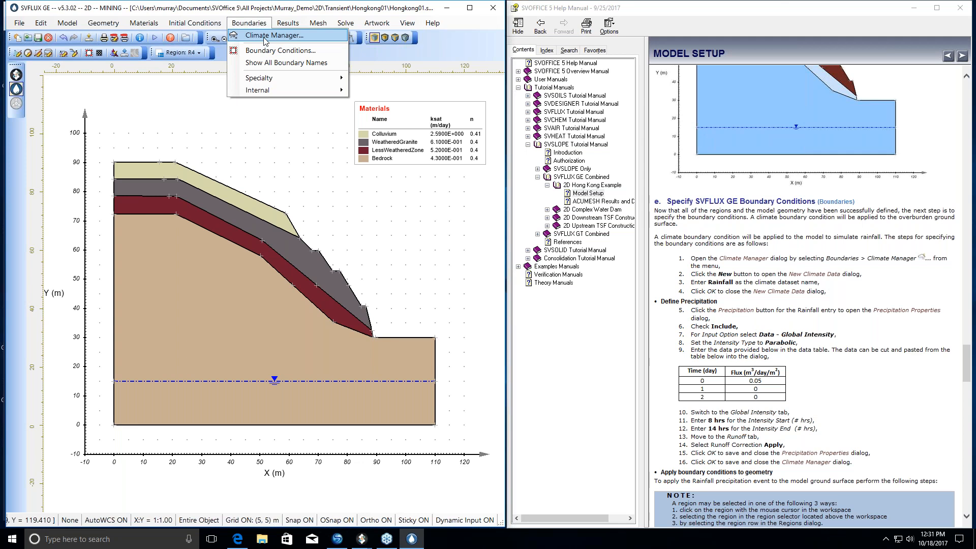
click(265, 37)
drag(236, 195, 197, 45)
click(104, 148)
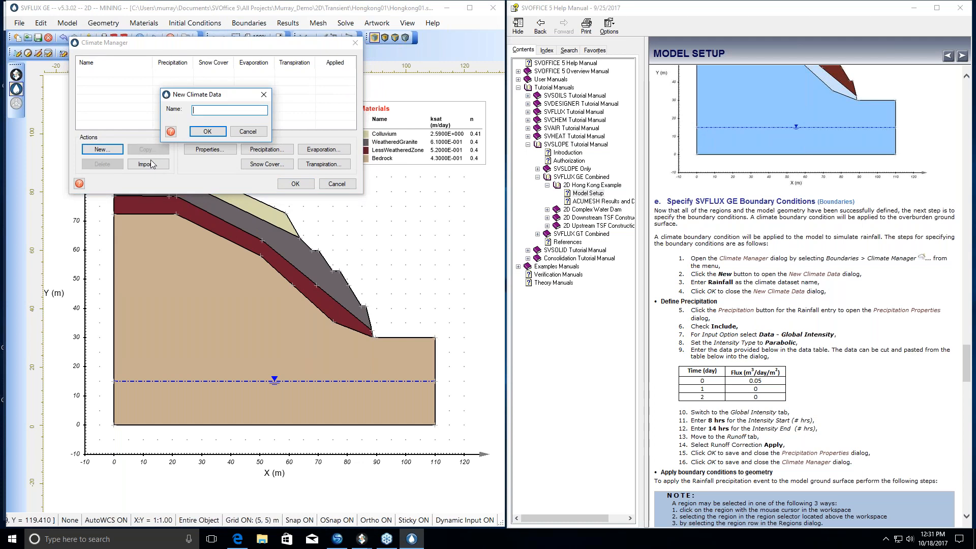
text(Rainfall)
click(207, 131)
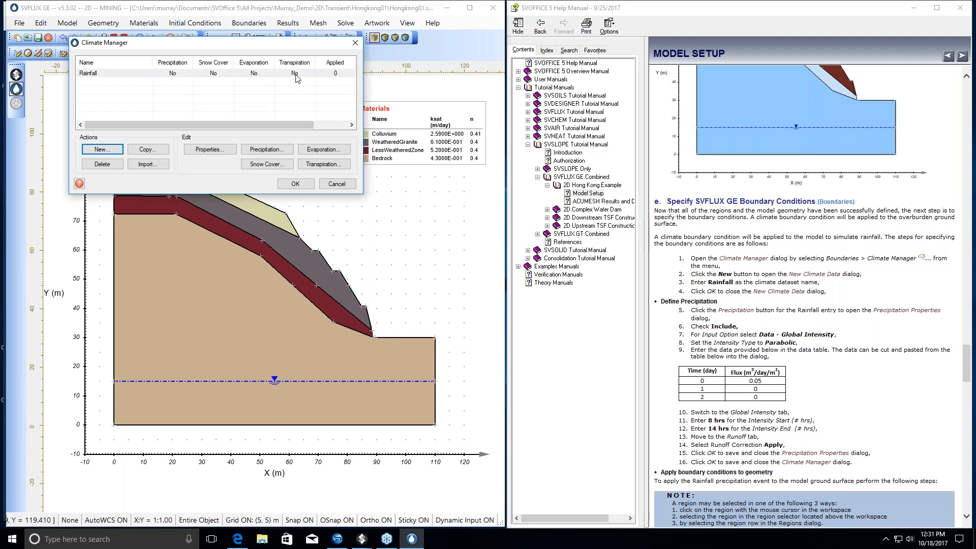
click(176, 77)
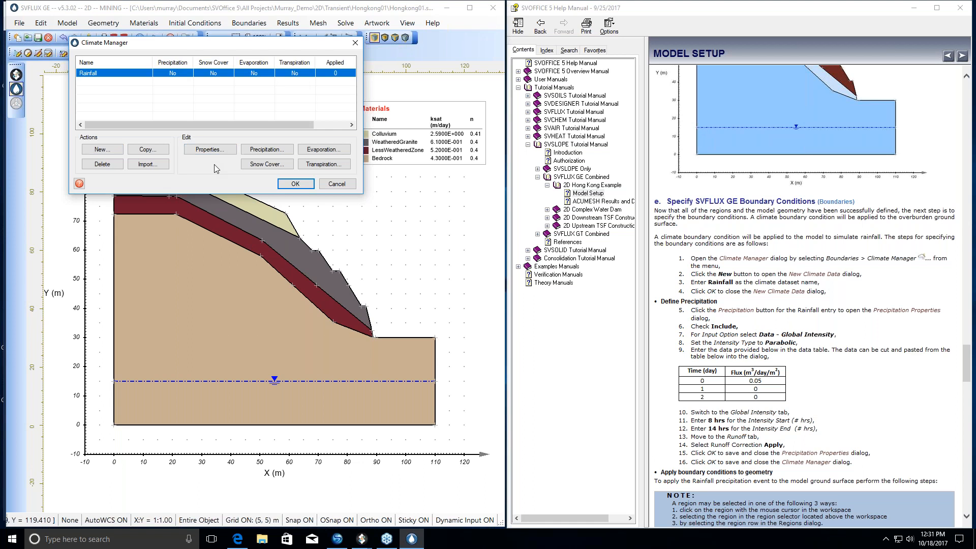
Step: Include precipitation for Rainfall, with flux 0.05 at day 0 and 0 at day 1
click(270, 151)
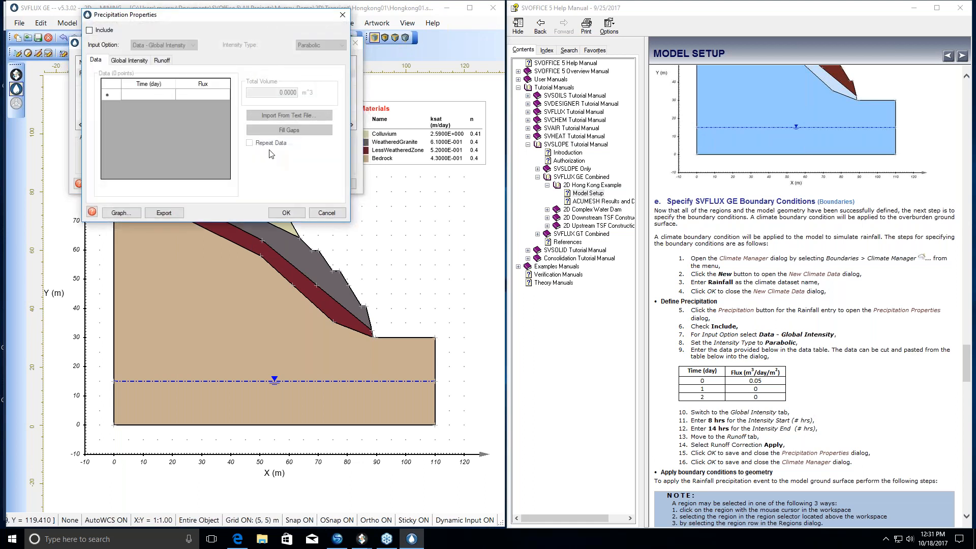
click(89, 30)
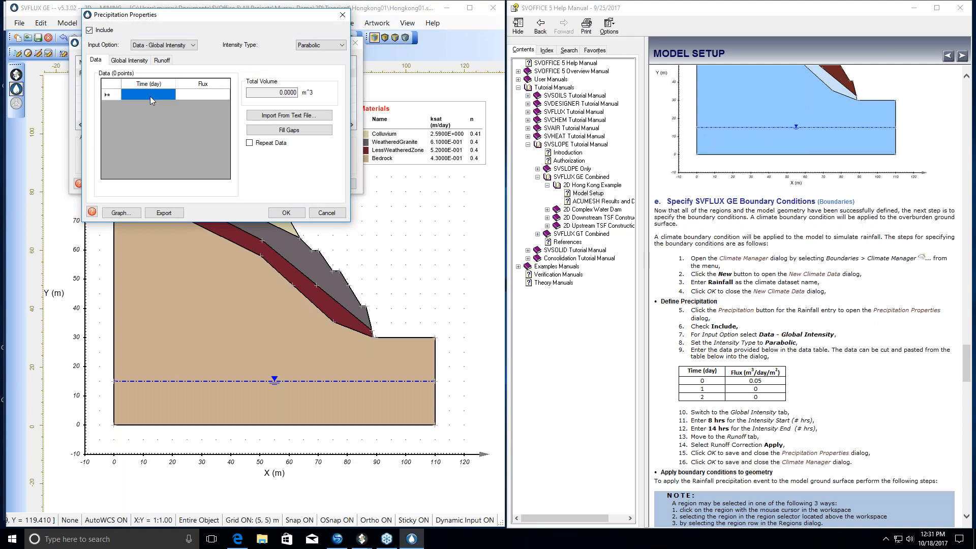
text(0)
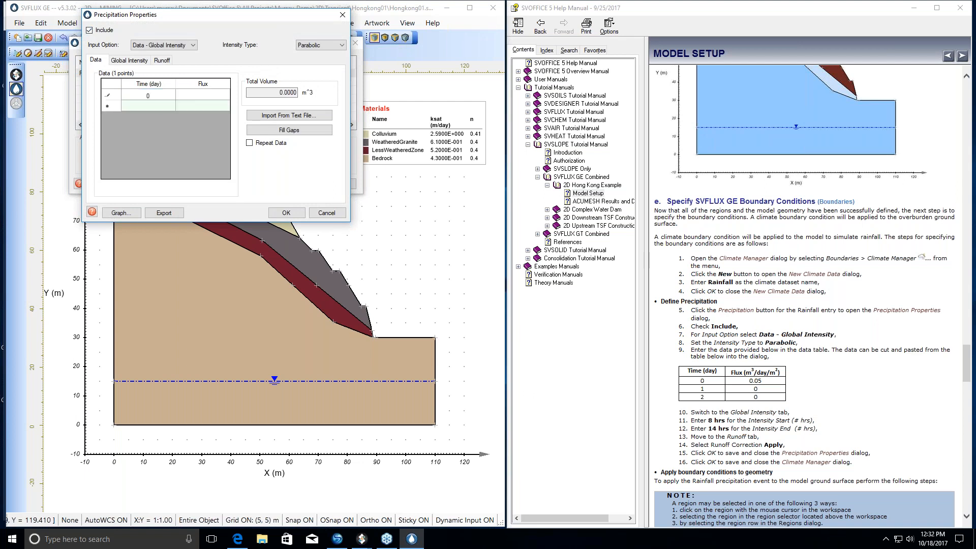
key(Tab)
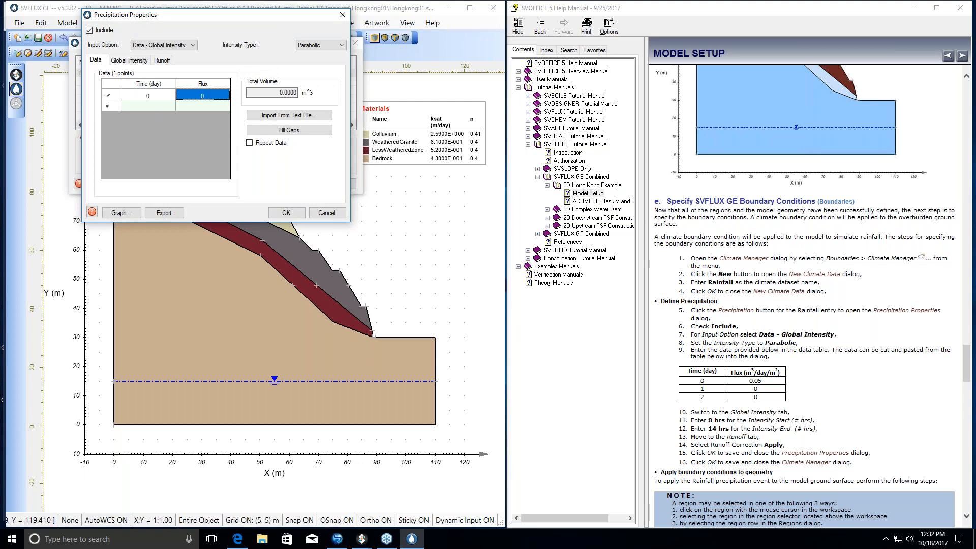
key(BackSpace)
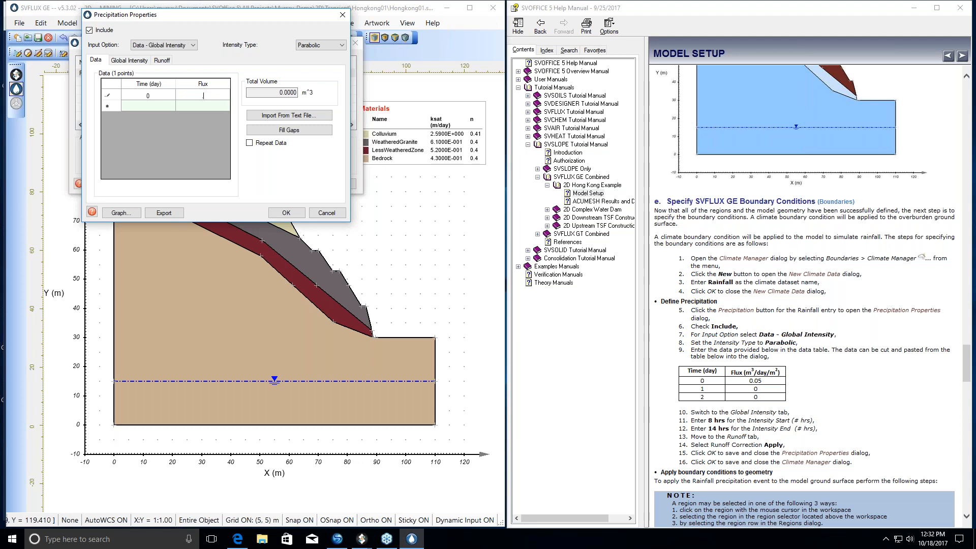
key(Tab)
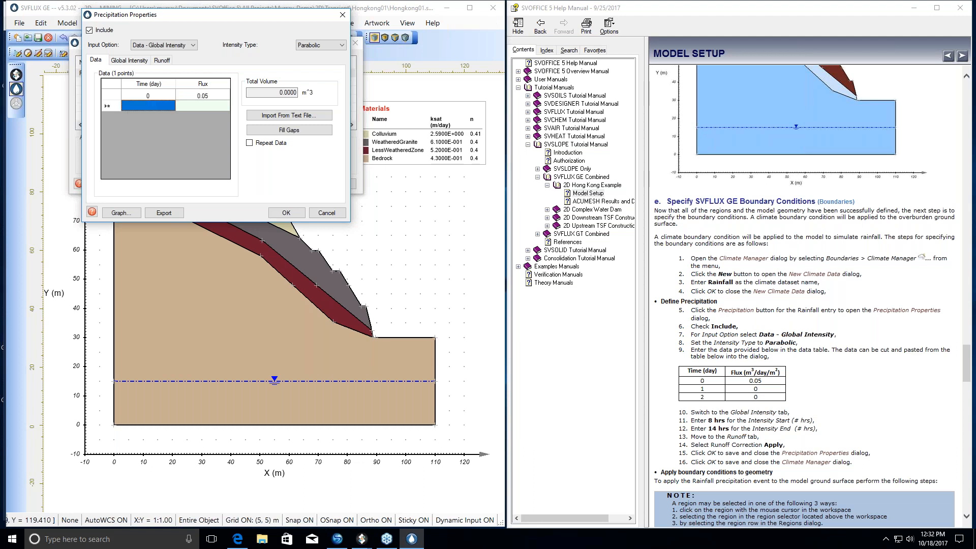
text(1)
key(Tab)
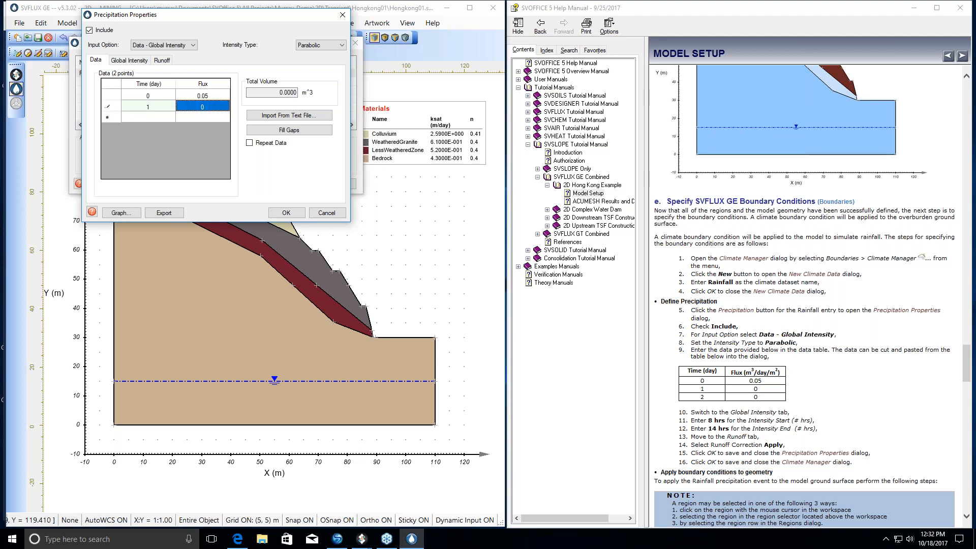
text(0)
key(Tab)
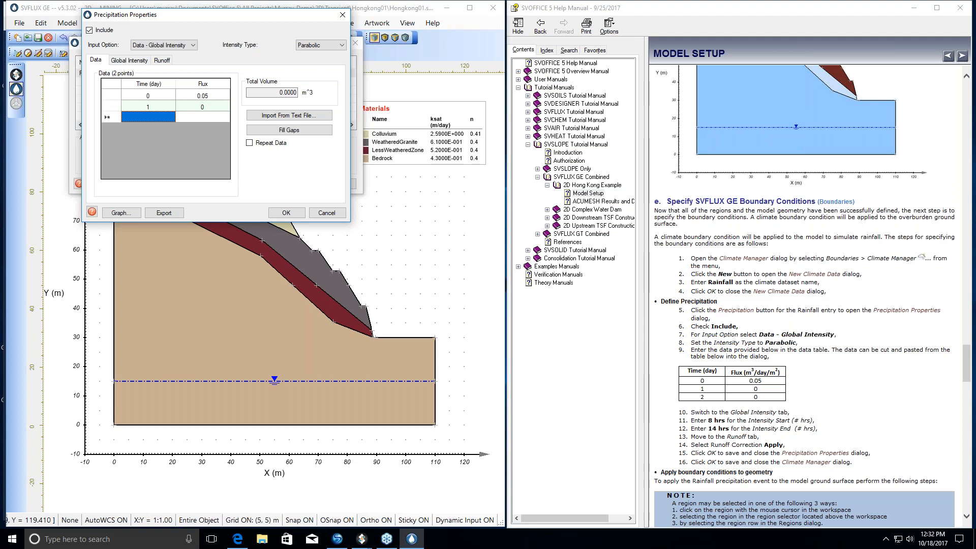
Step: Enter zero precipitation flux for days 2, 3, 4 and 5
text(2)
key(Tab)
text(0)
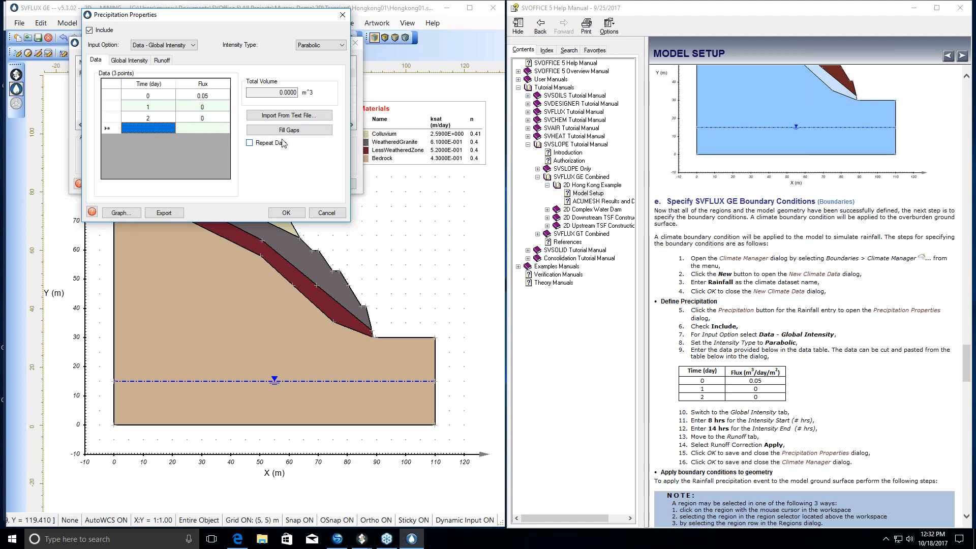
text(3)
key(Tab)
text(0)
key(Tab)
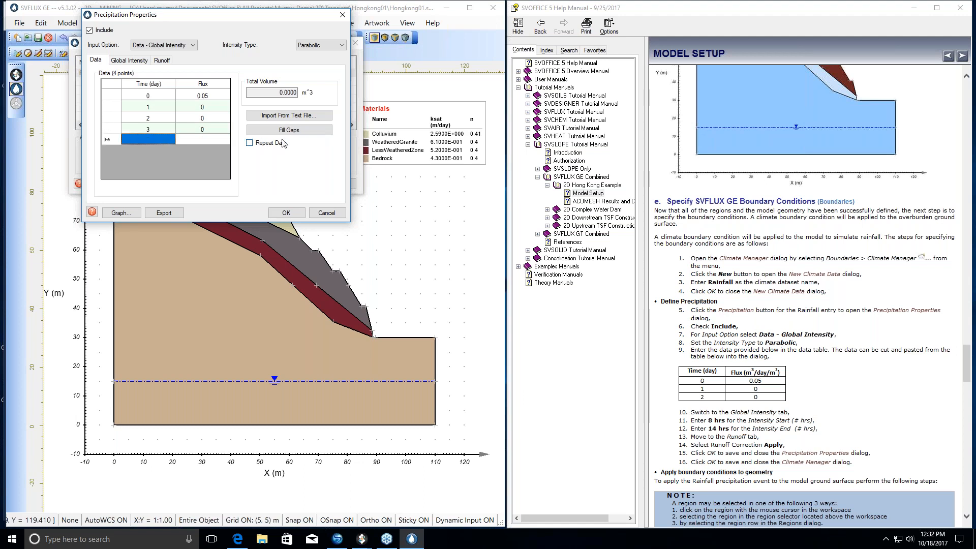
text(4)
key(Tab)
text(0)
key(Tab)
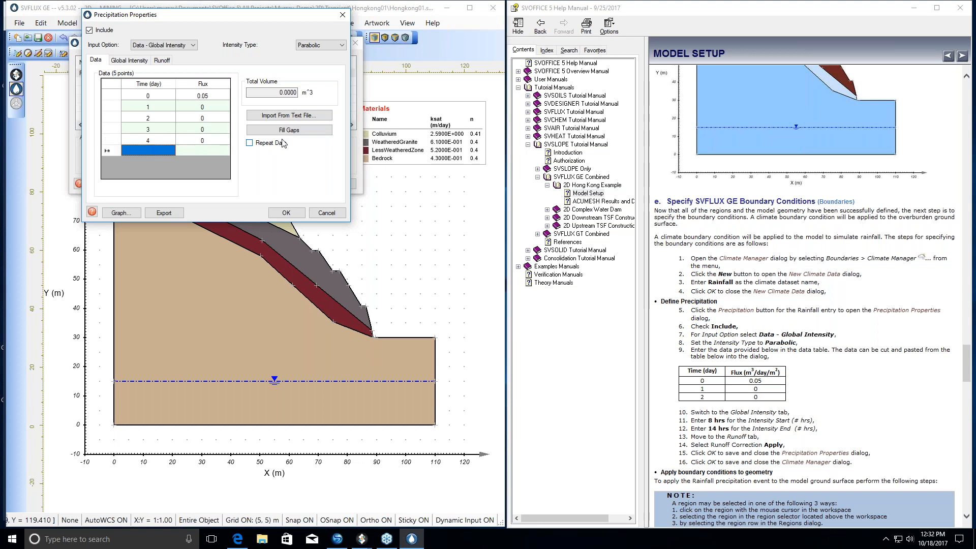
text(5)
key(Tab)
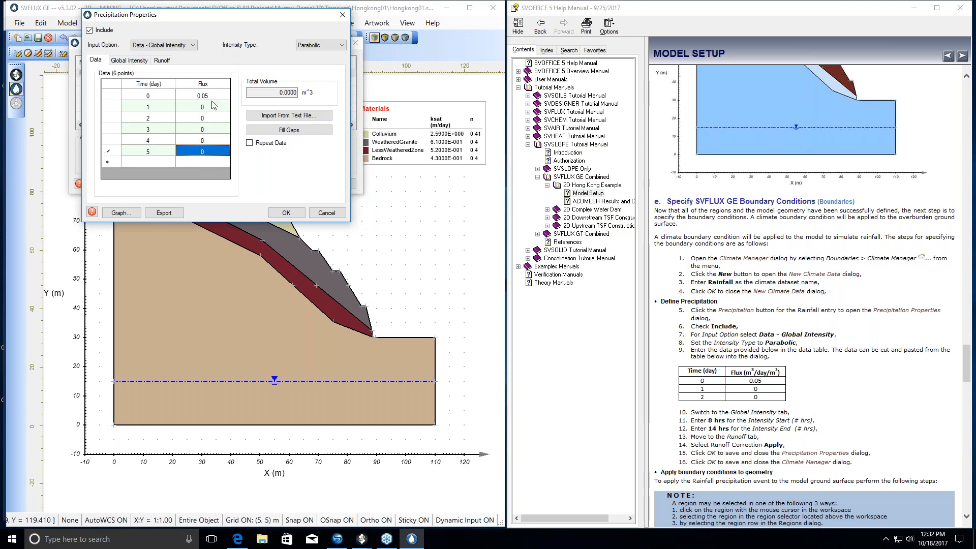
click(132, 61)
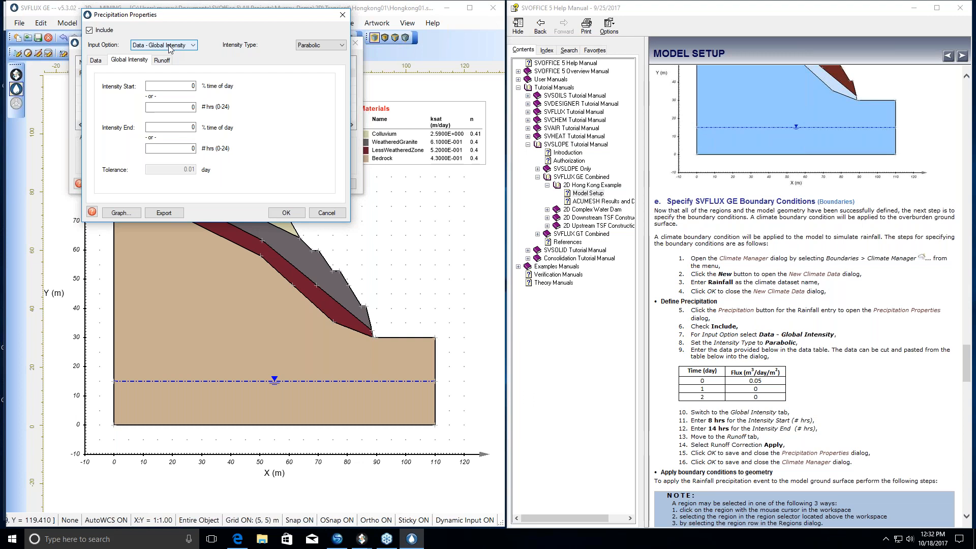
Step: Set rainfall intensity to start at 8 hrs and end at 14 hrs, keeping the Parabolic shape
click(97, 60)
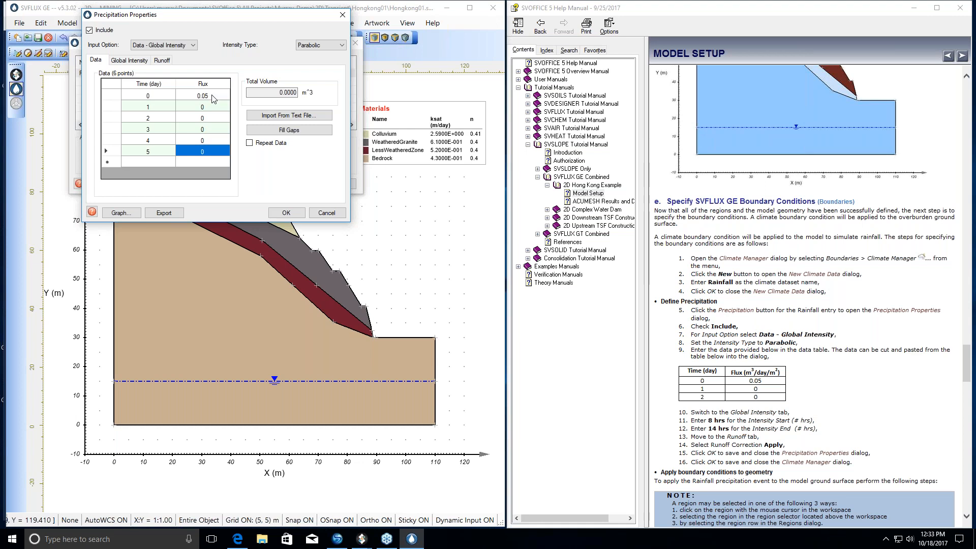
click(138, 59)
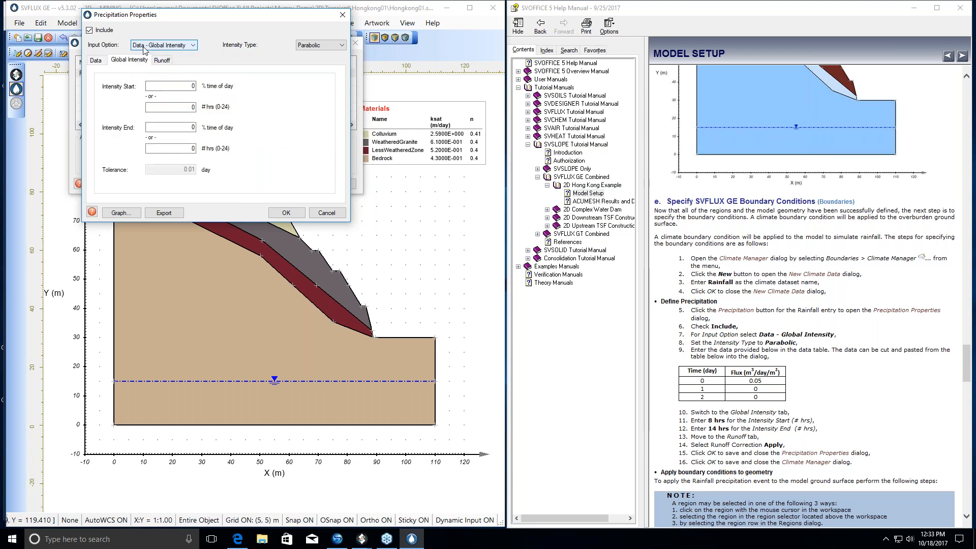
key(Tab)
key(Tab)
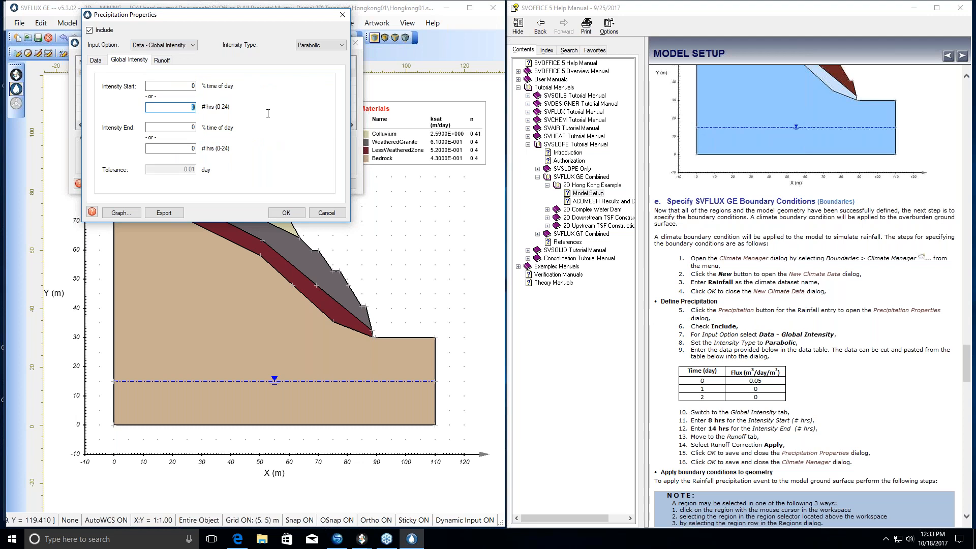
scroll(803, 295, down, 4)
scroll(703, 372, down, 7)
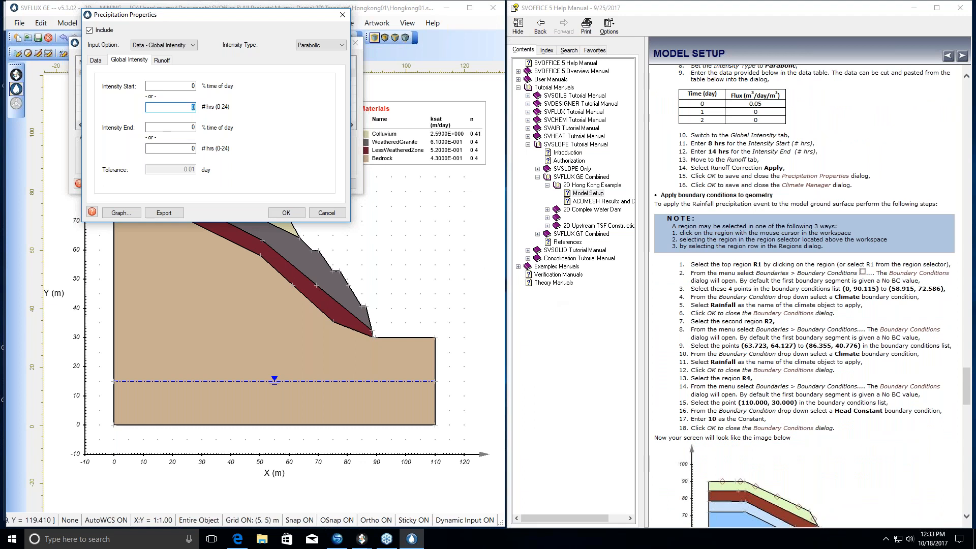
text(8)
key(Tab)
key(Tab)
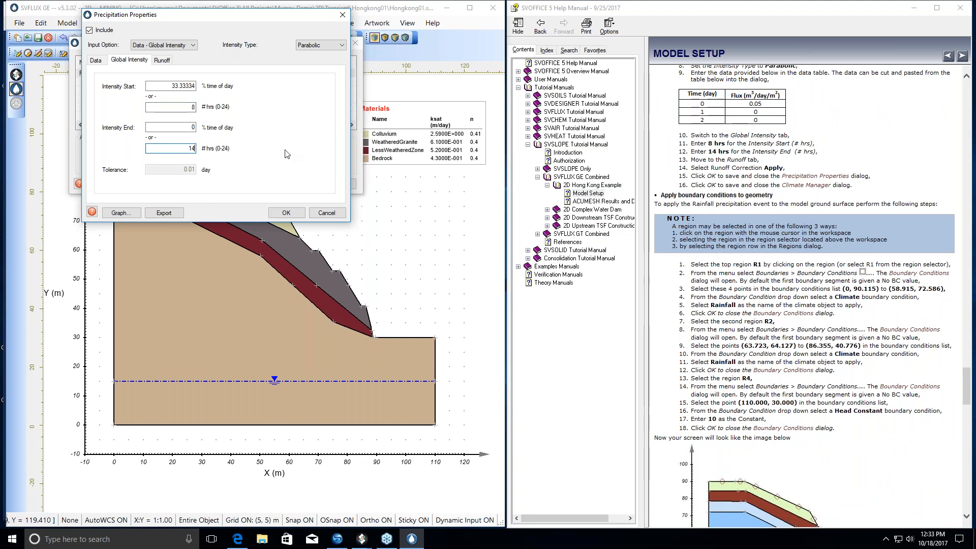
click(313, 45)
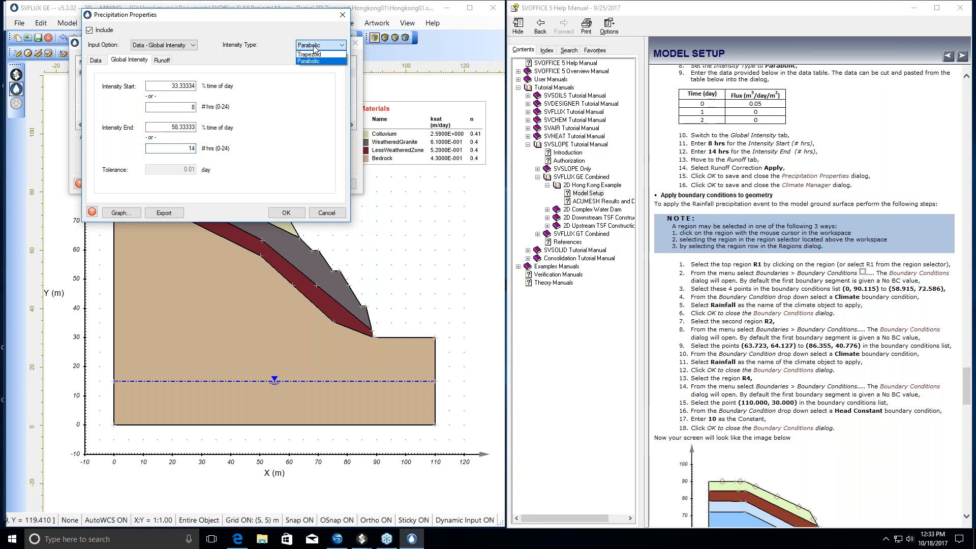
click(316, 61)
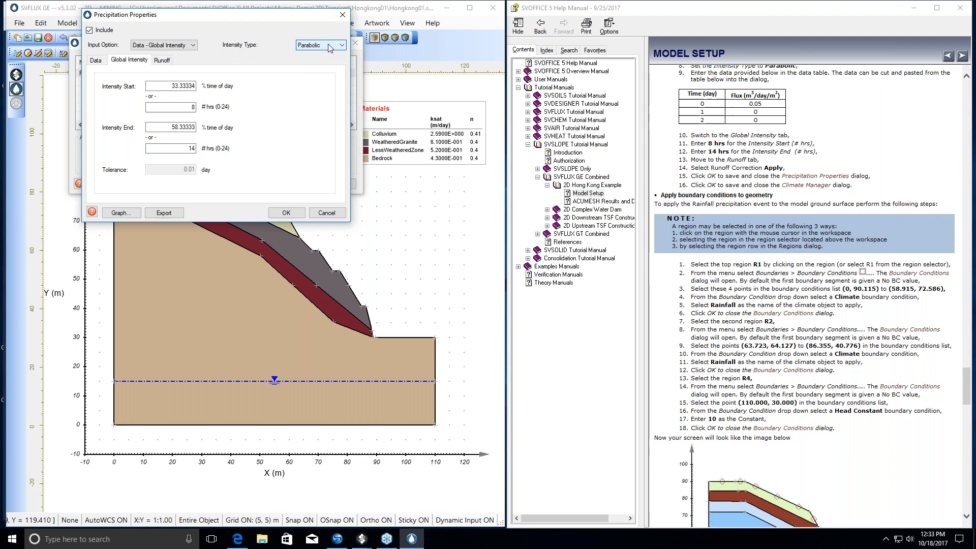
click(95, 61)
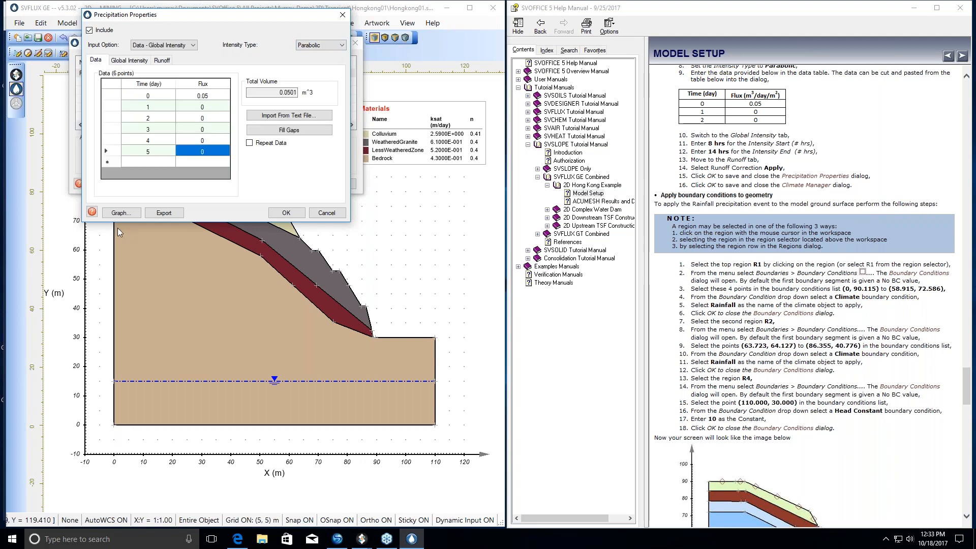
Step: Check the precipitation graph's parabolic peak of about 0.3 m^3/day/m^2, then accept the precipitation settings
click(124, 213)
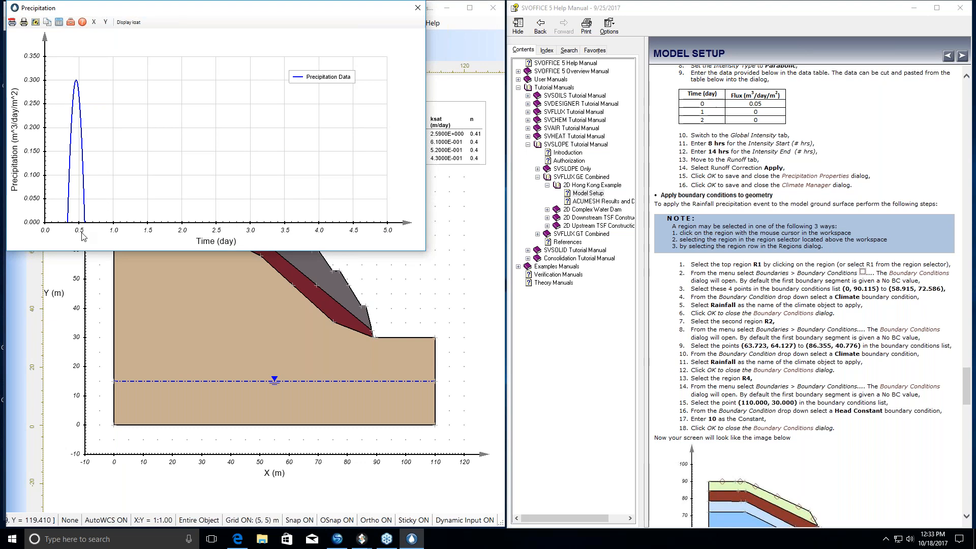
drag(162, 11, 217, 109)
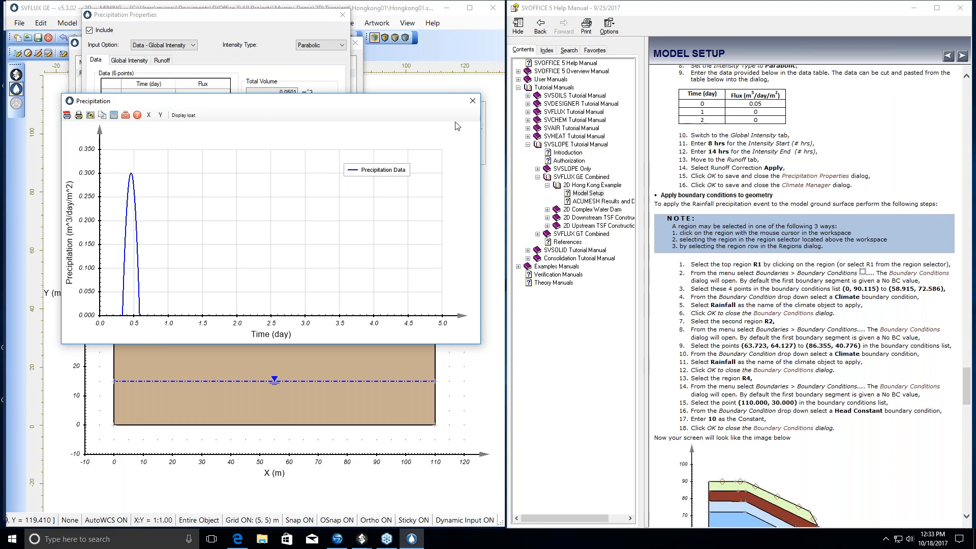
click(476, 104)
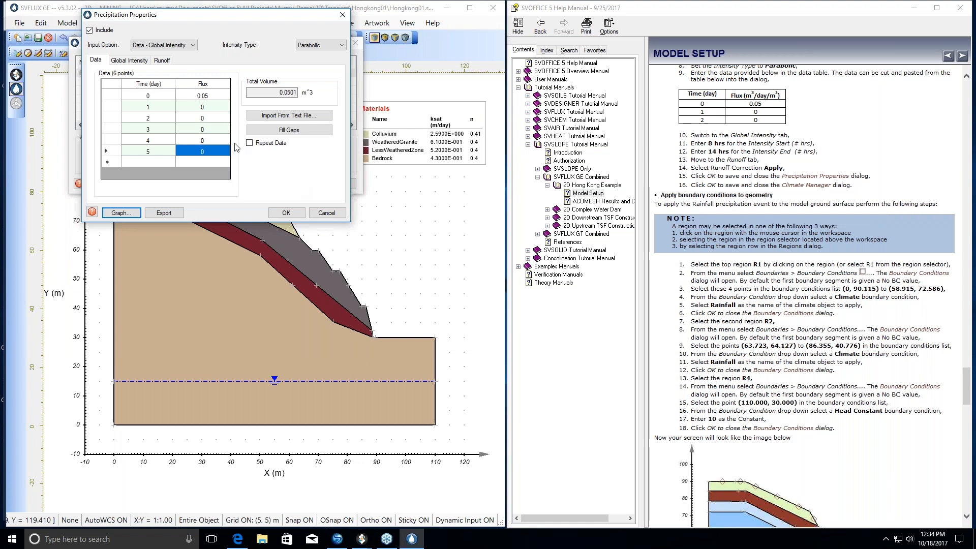
click(293, 218)
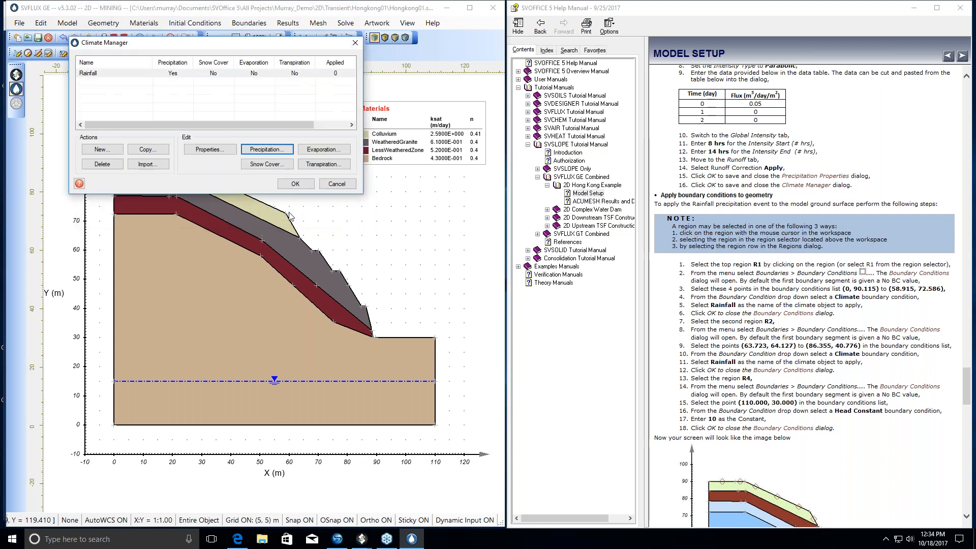
Step: Assign the Rainfall climate condition to region R1's first boundary segment starting at x 0
click(295, 186)
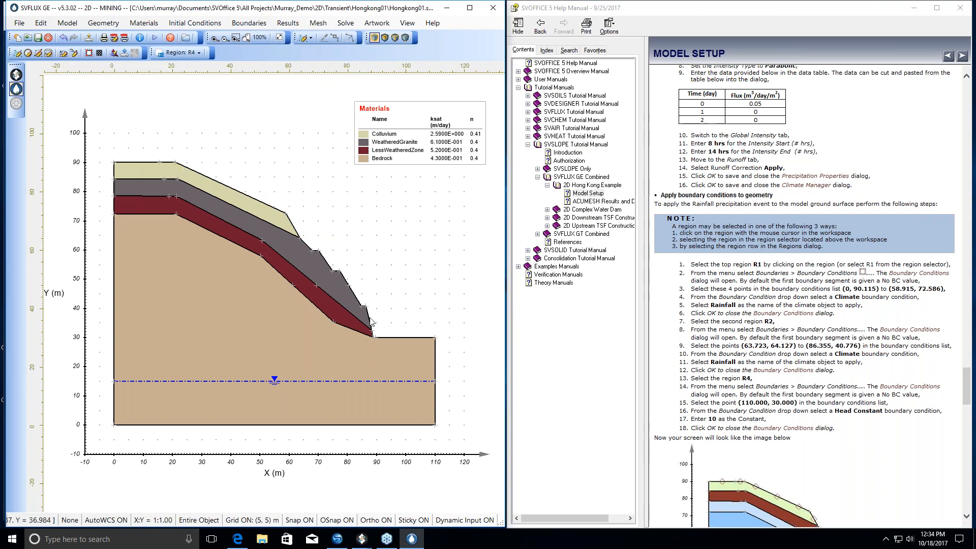
click(139, 166)
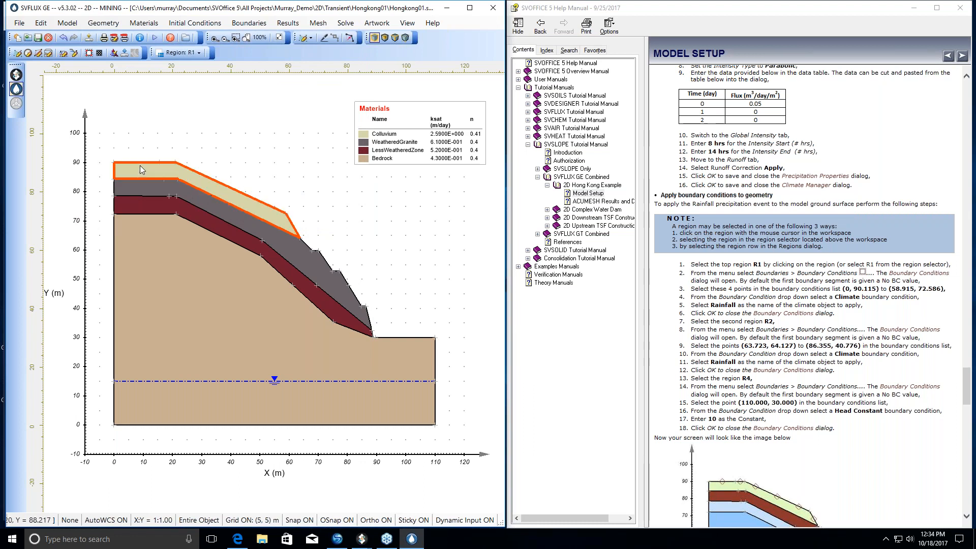
click(249, 23)
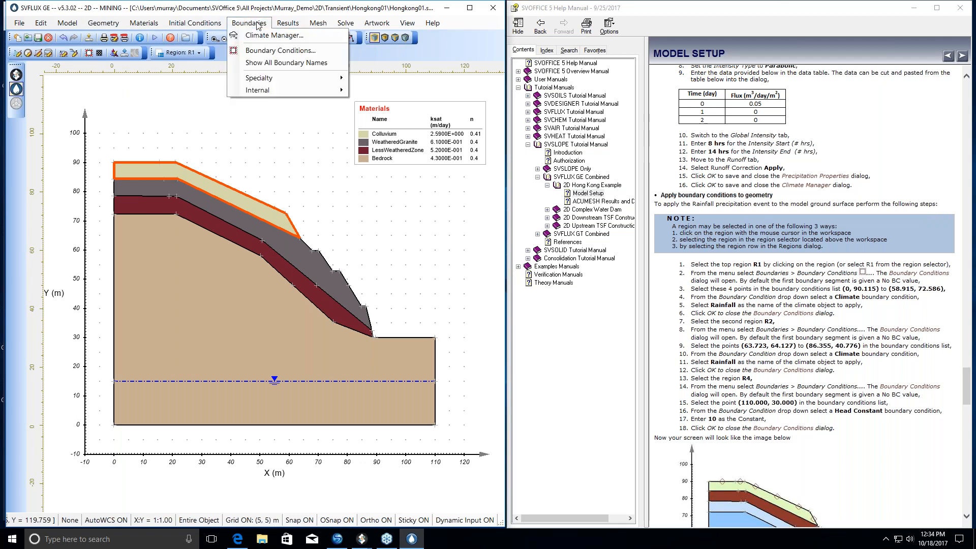
click(270, 51)
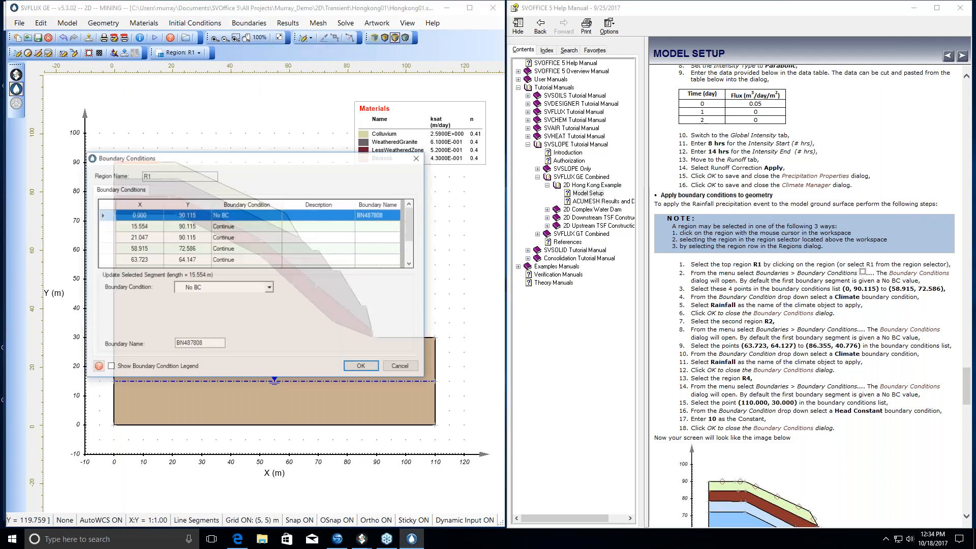
drag(259, 154, 293, 285)
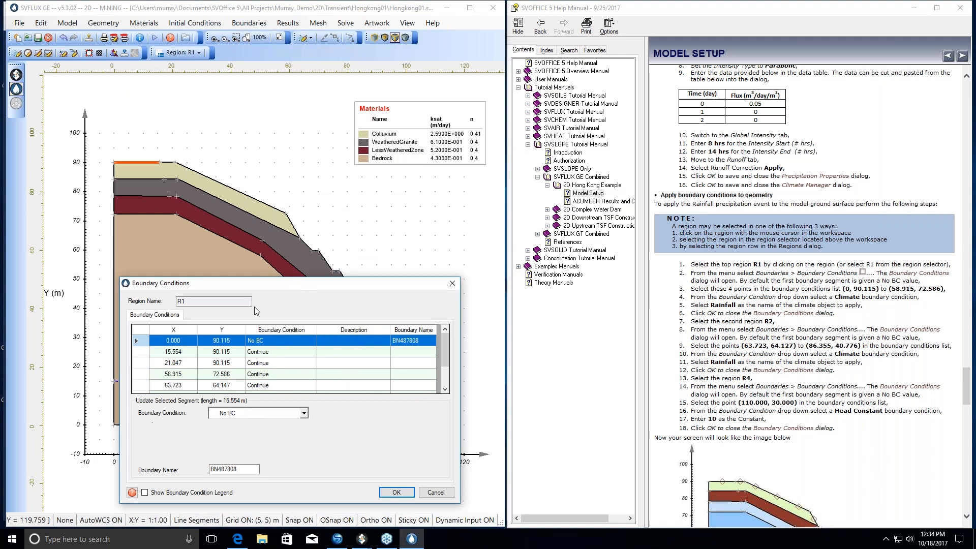
click(209, 355)
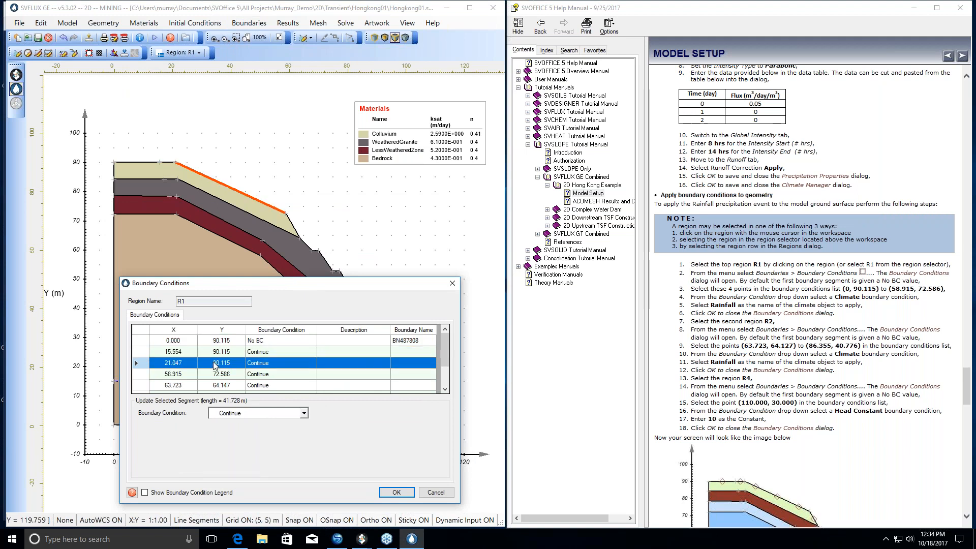
click(212, 374)
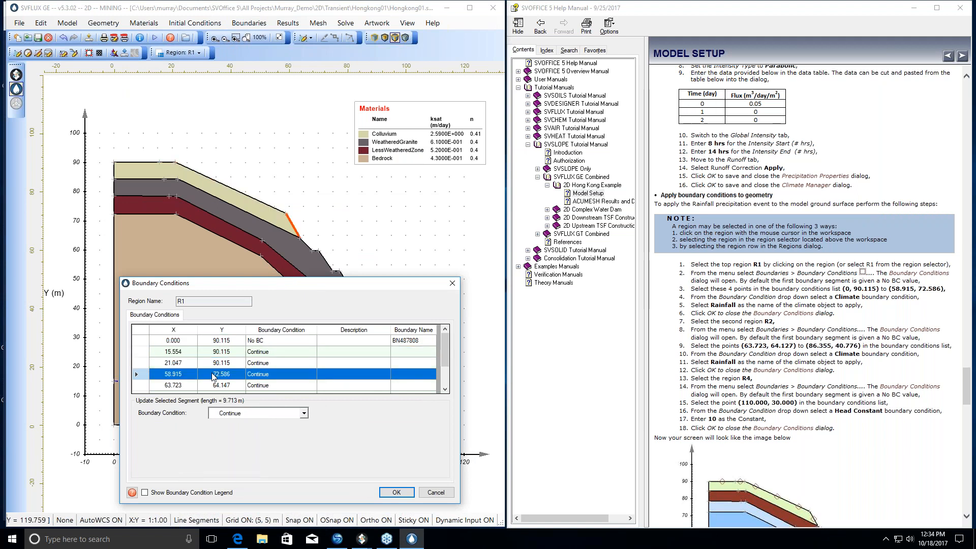
click(219, 341)
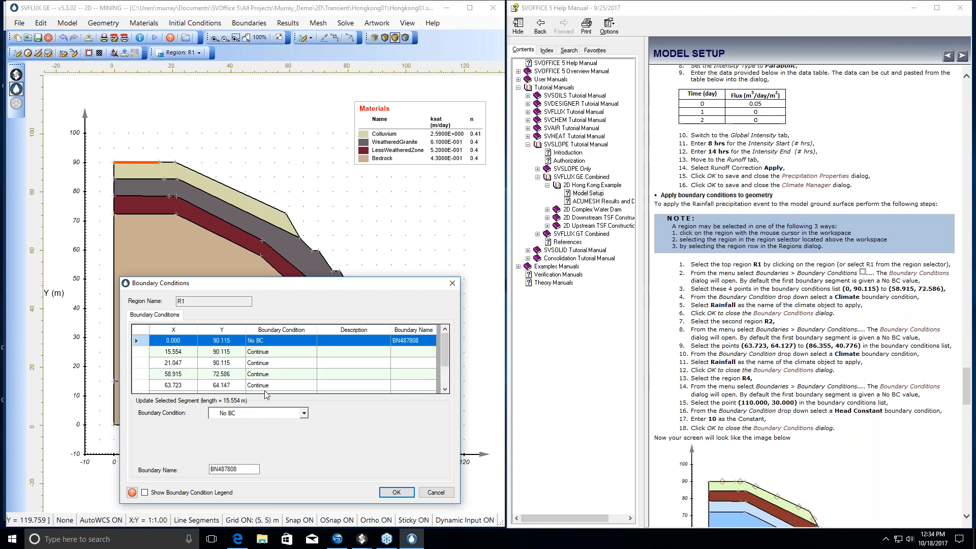
click(304, 413)
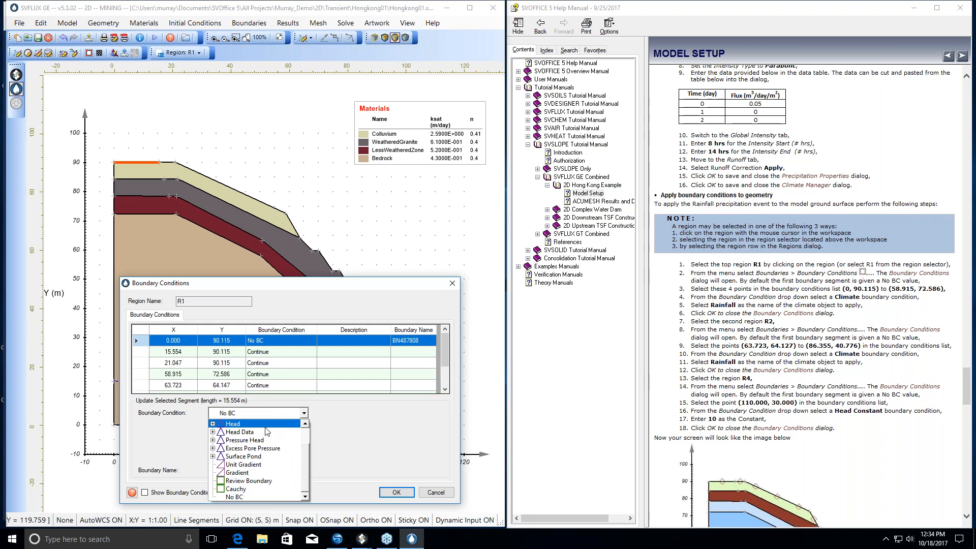
scroll(306, 467, up, 3)
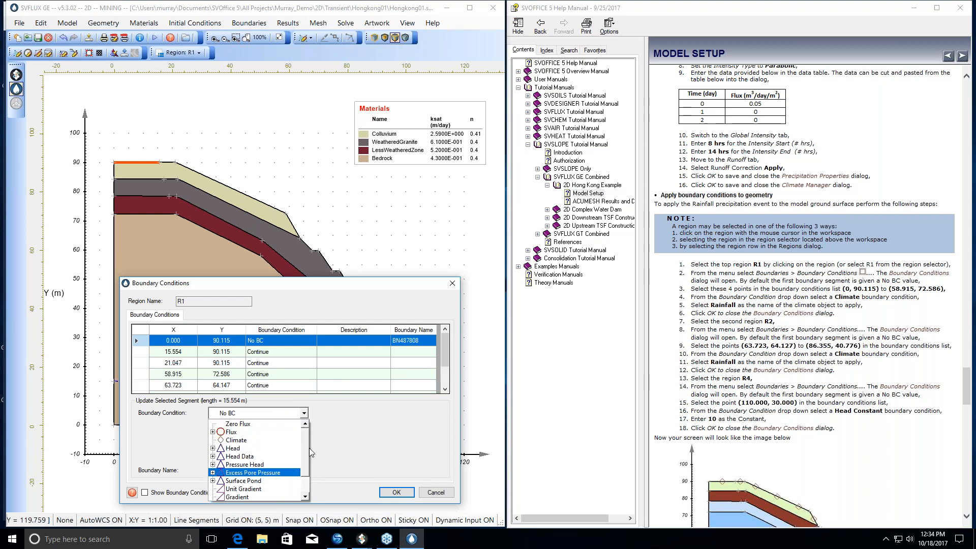
click(265, 433)
click(264, 427)
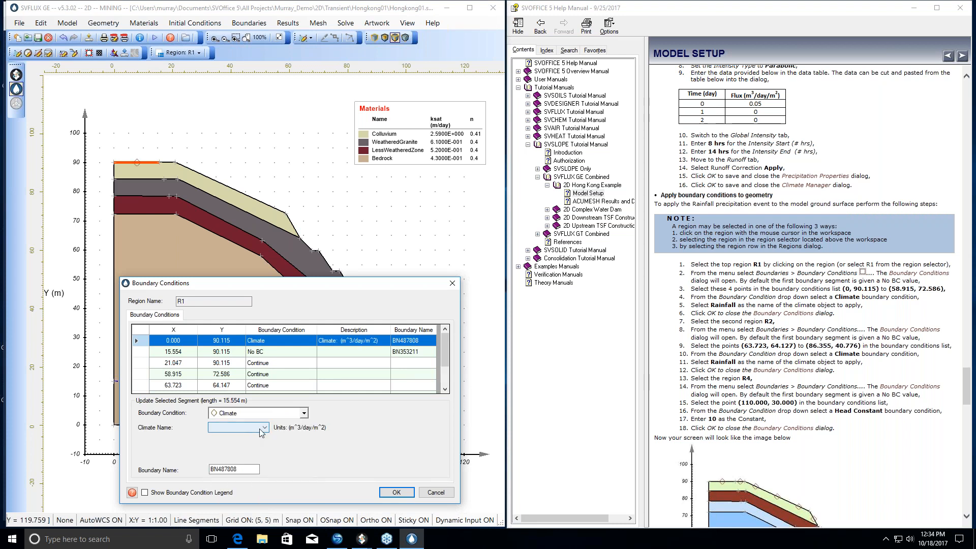
click(243, 438)
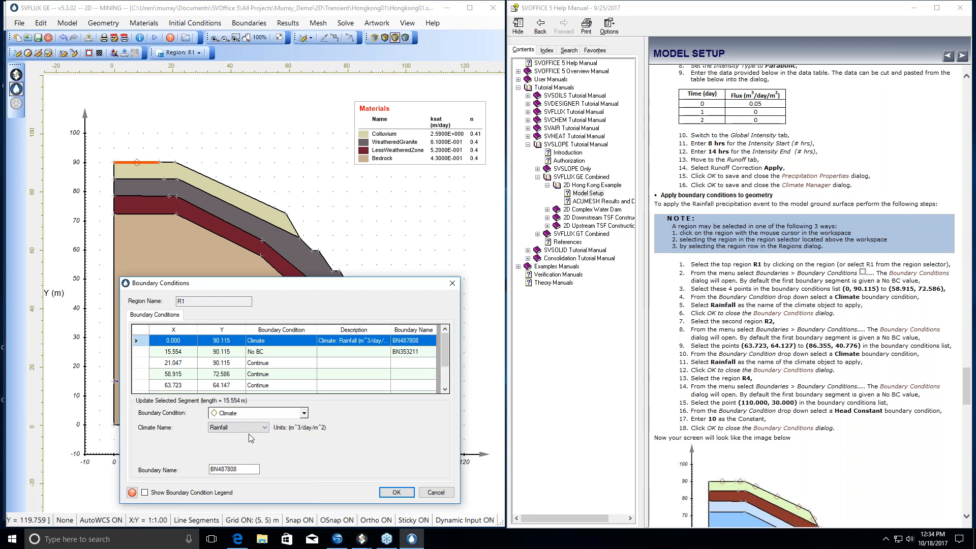
Step: Set R1's segments from x 15.554, 21.047 and 58.915 to Continue, then save the boundary conditions
click(272, 353)
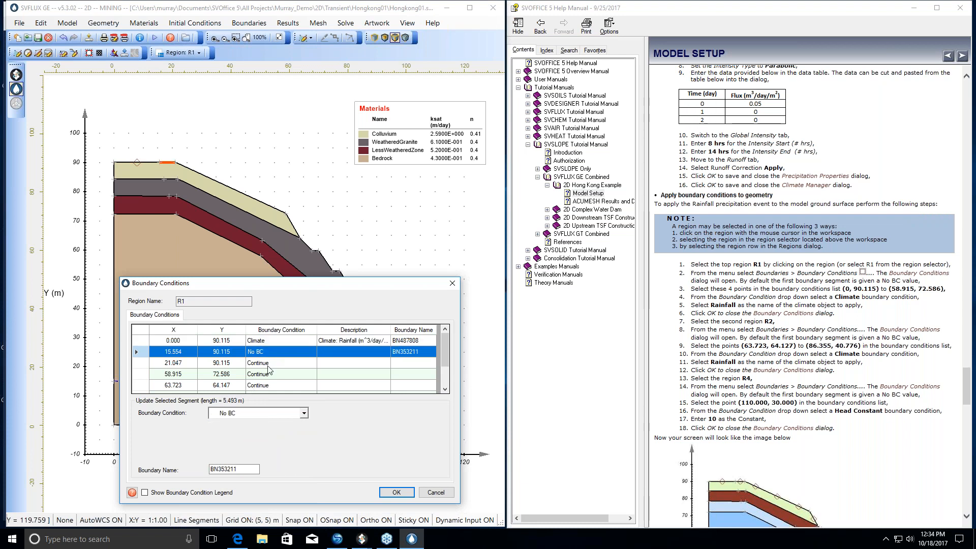
click(303, 412)
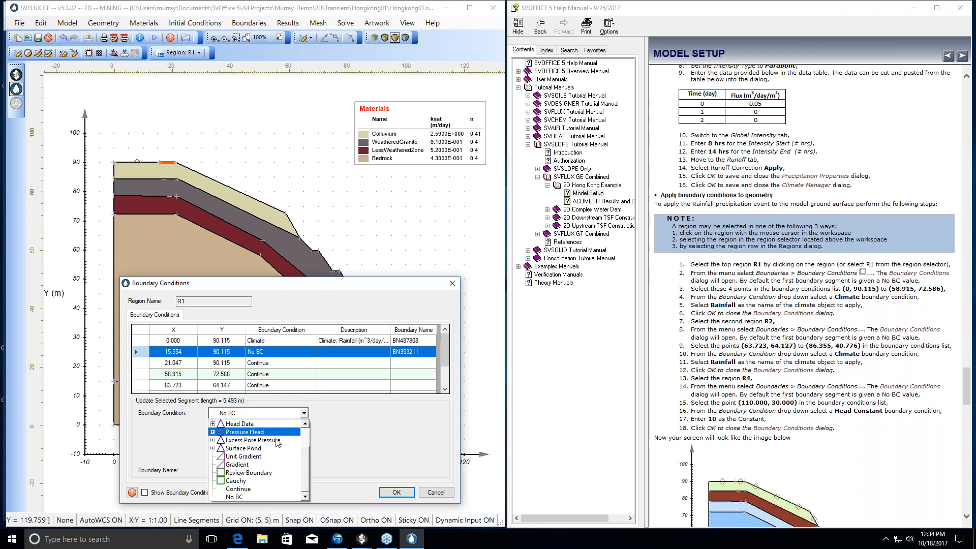
click(248, 489)
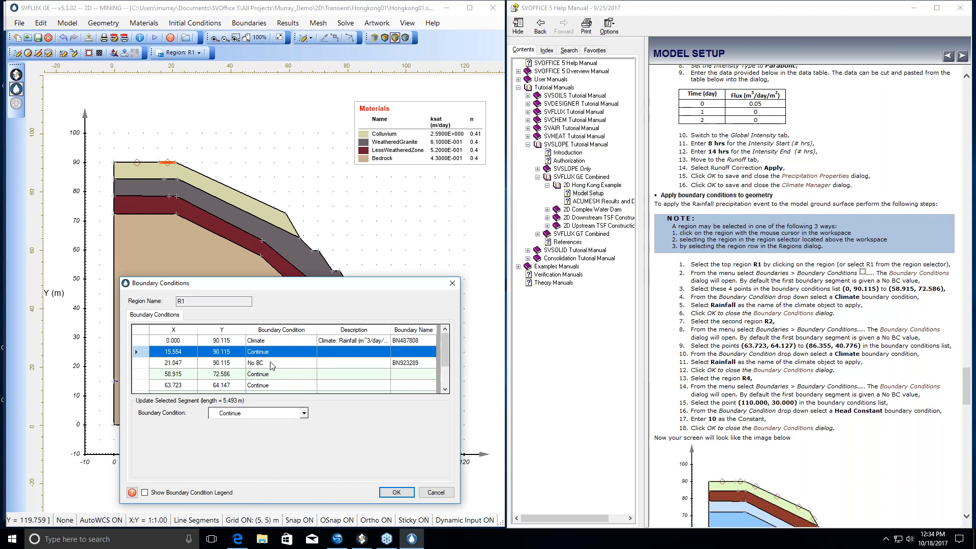
click(272, 363)
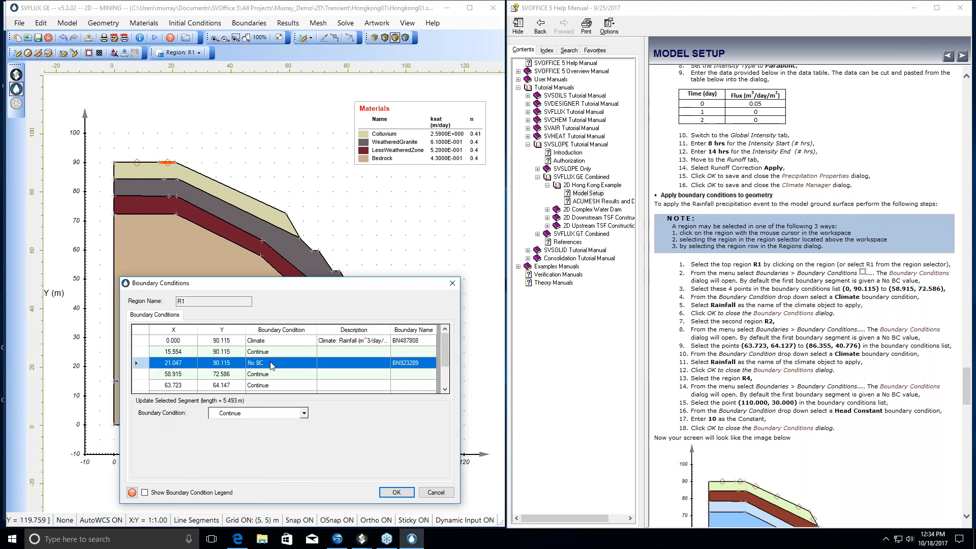
click(303, 413)
click(254, 488)
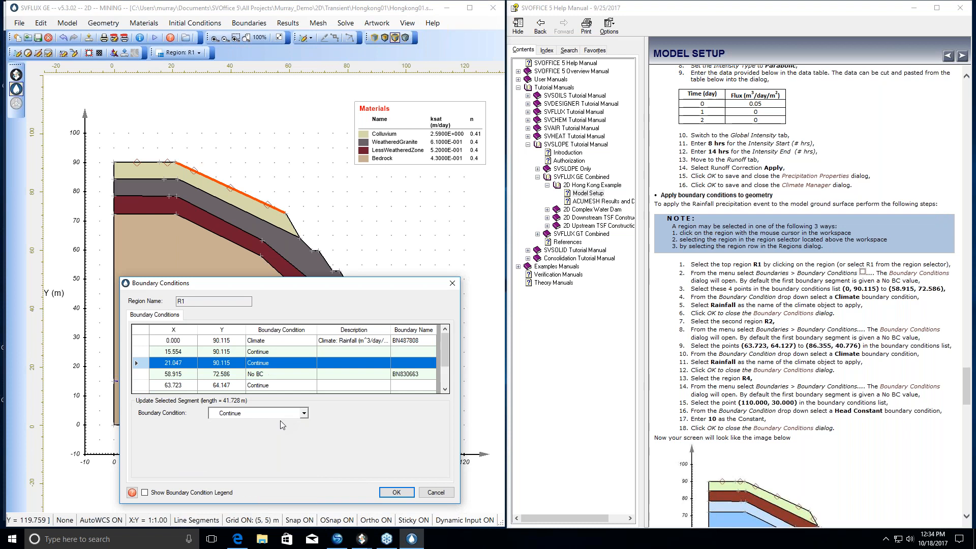
click(290, 375)
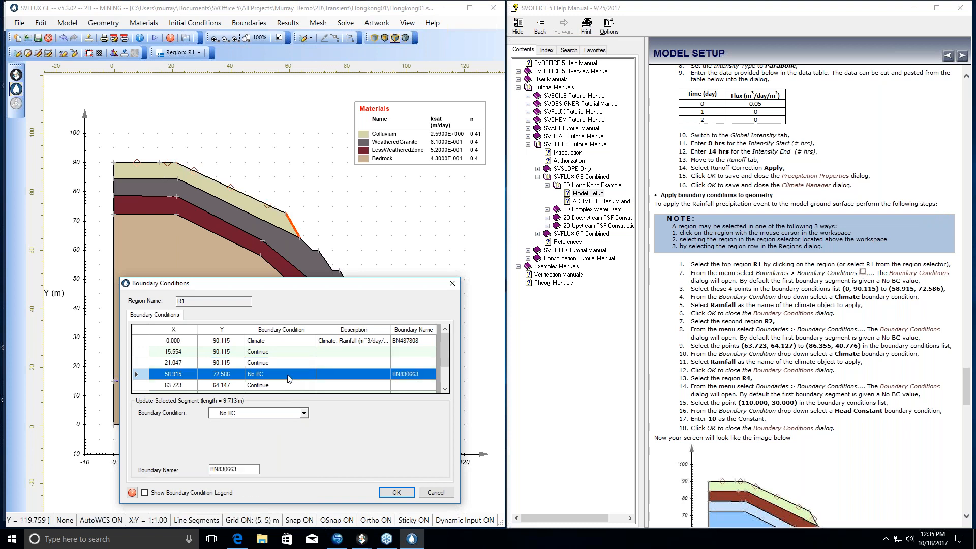
click(304, 413)
click(258, 487)
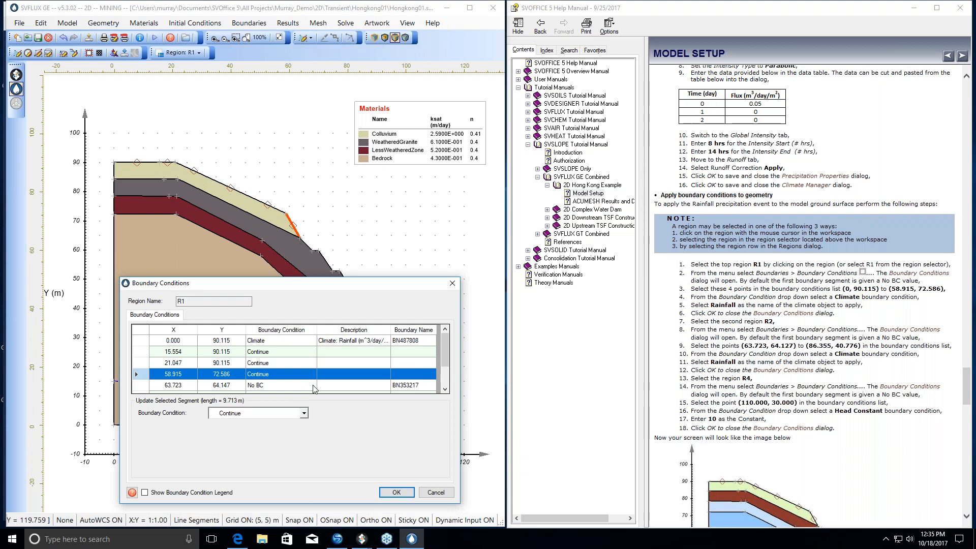
click(396, 492)
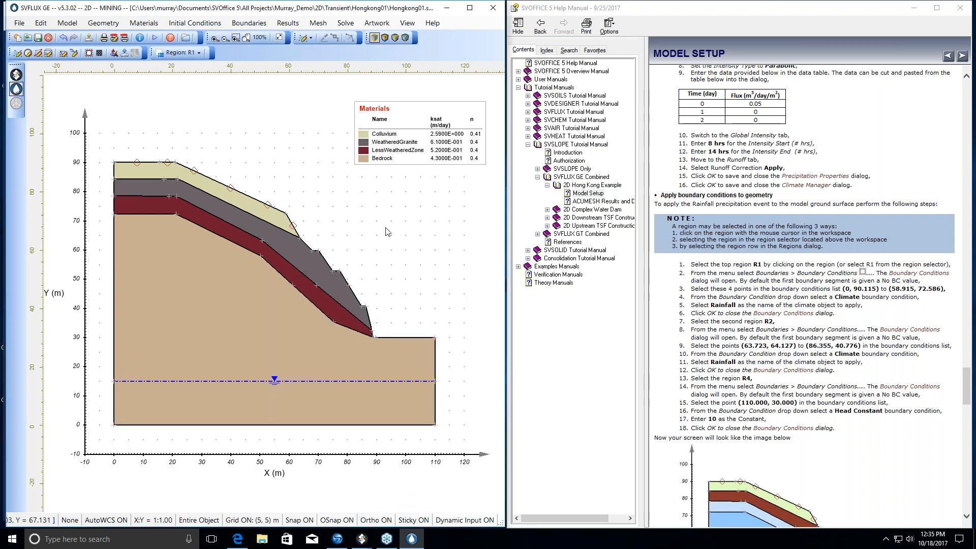
Step: Select the eight exposed slope and step line segments of region R2 down to the toe
click(305, 245)
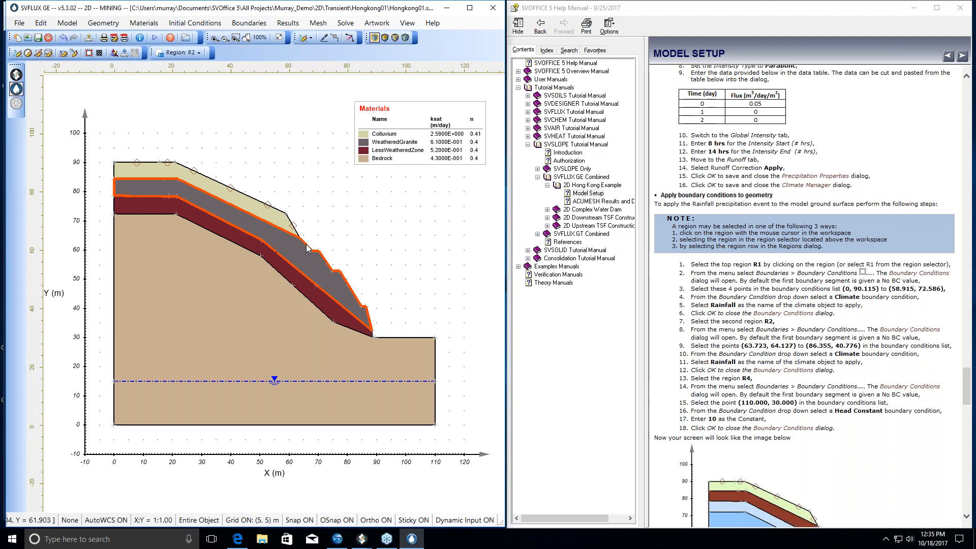
click(397, 39)
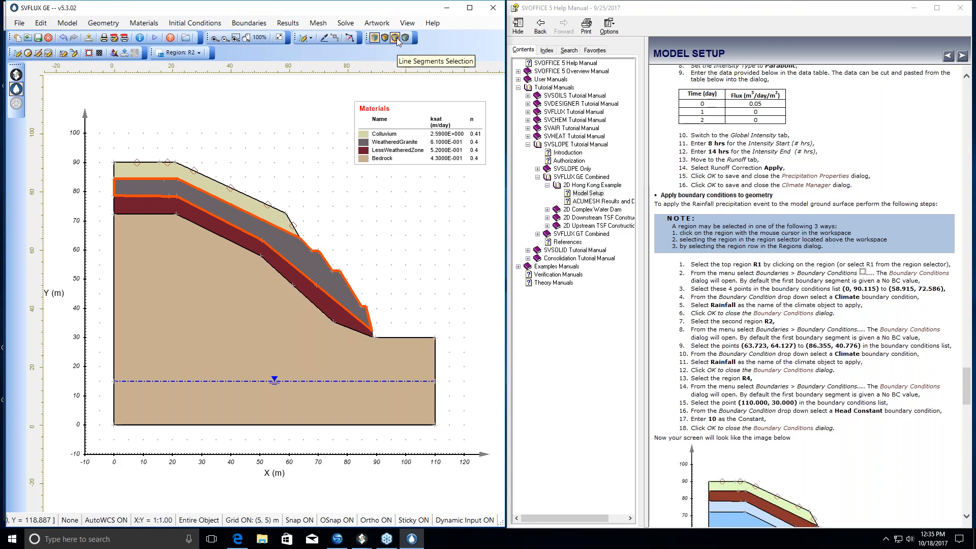
click(304, 245)
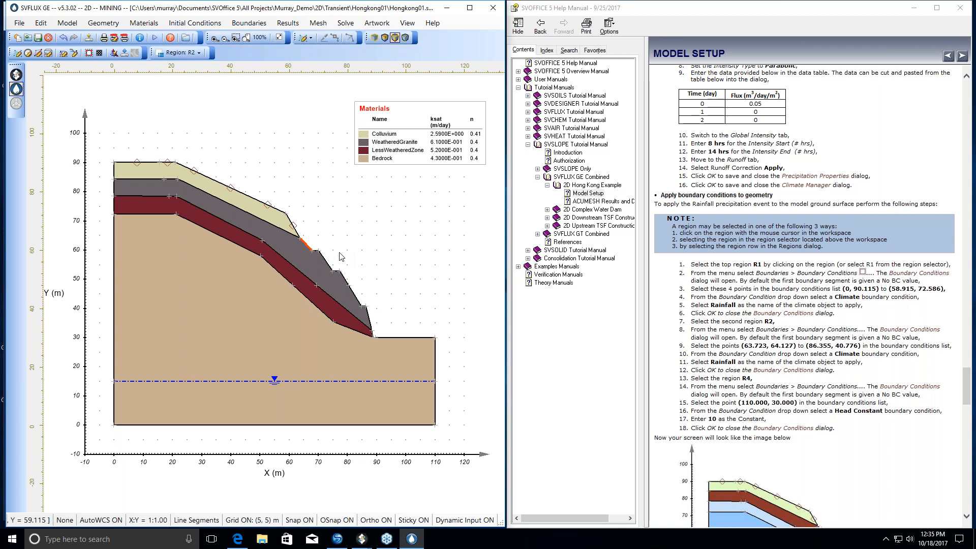
click(316, 251)
click(325, 260)
click(335, 271)
click(344, 277)
click(355, 297)
click(363, 307)
click(368, 315)
Step: Apply the Rainfall climate boundary to the selected R2 segments and clear the selection
right_click(370, 318)
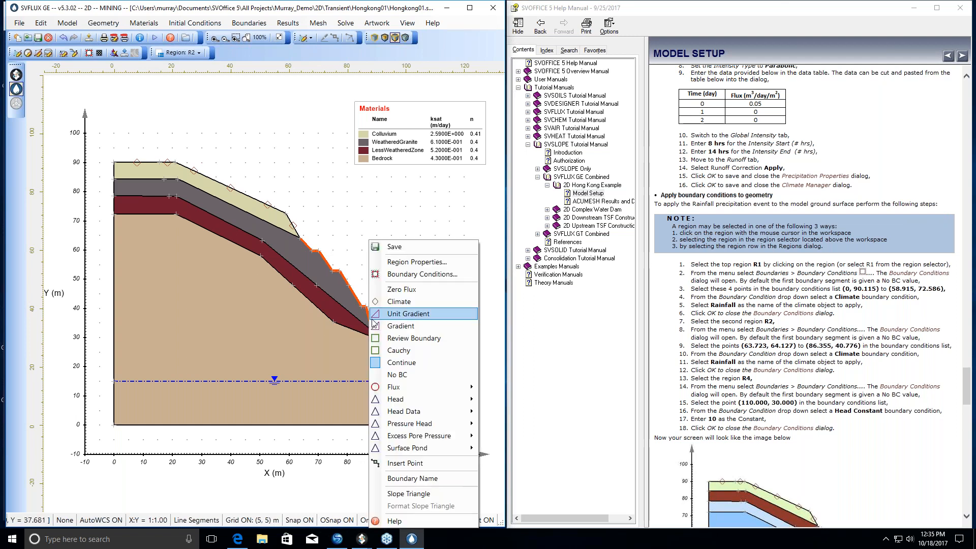
click(414, 306)
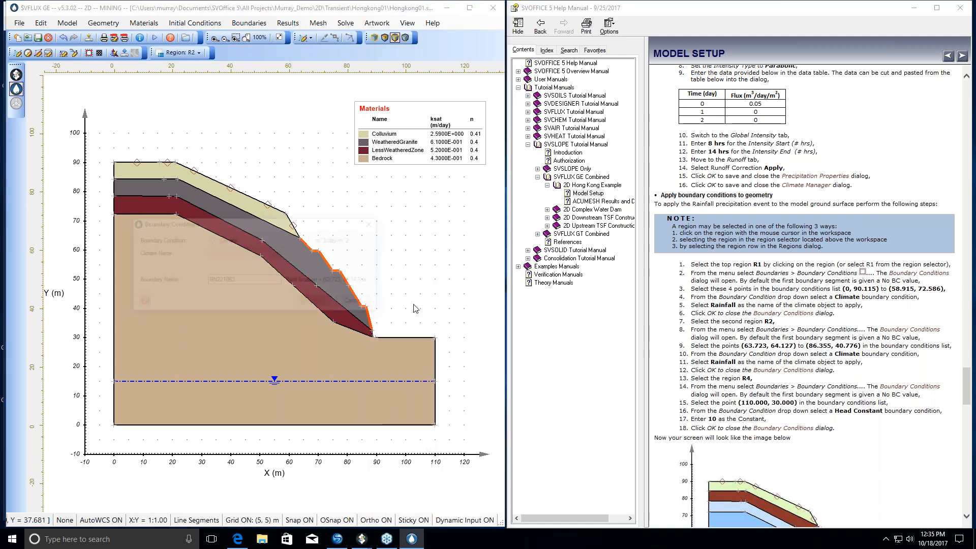
click(279, 254)
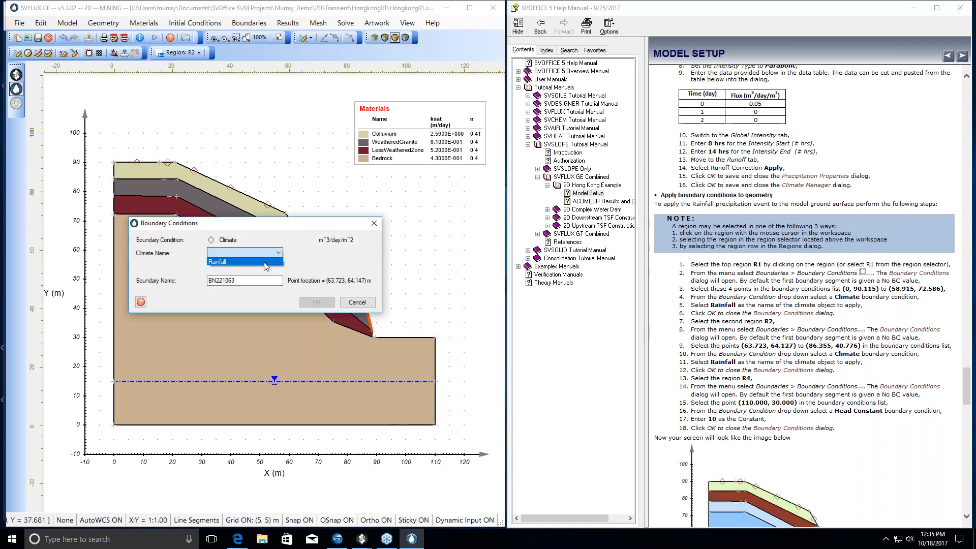
click(224, 263)
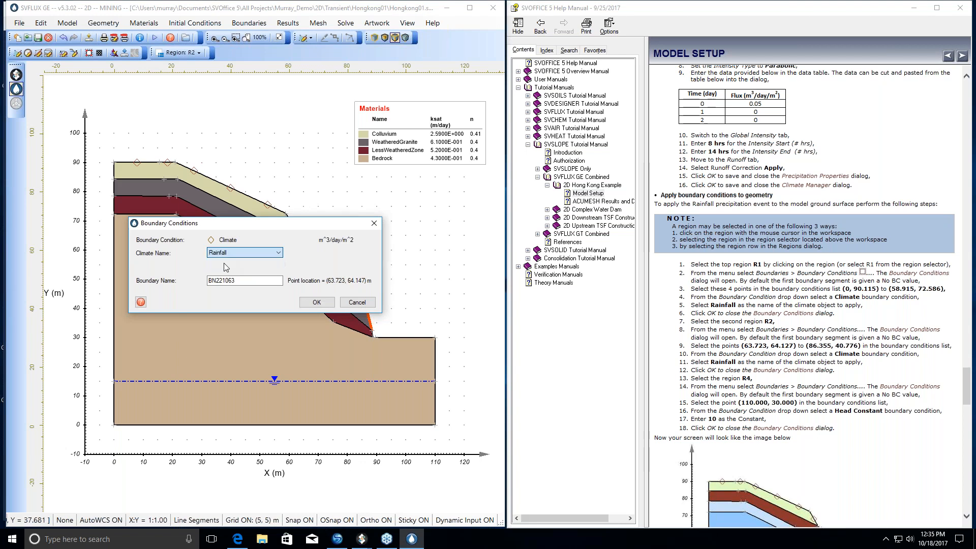
click(324, 304)
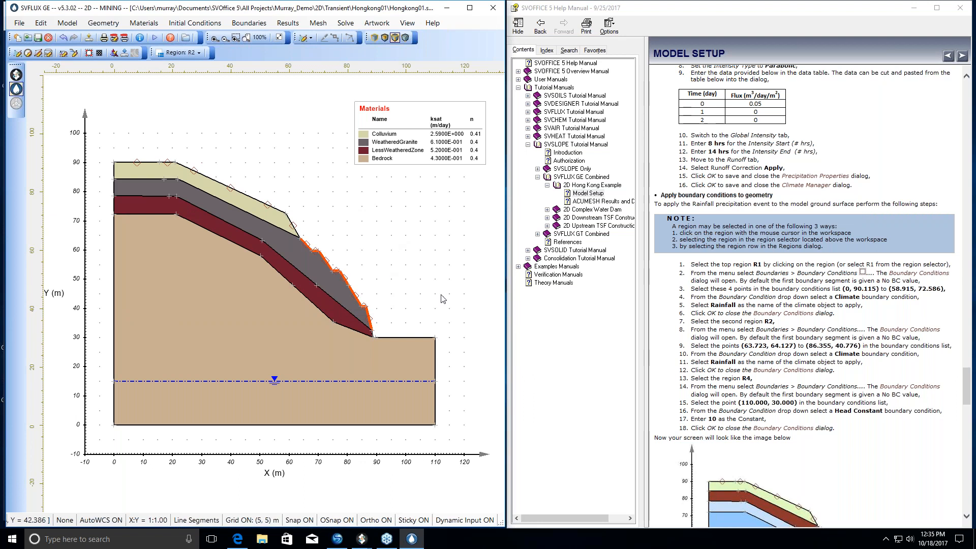
click(424, 261)
Step: Apply a constant head of 10 m to region R4's right edge at x = 110
click(438, 367)
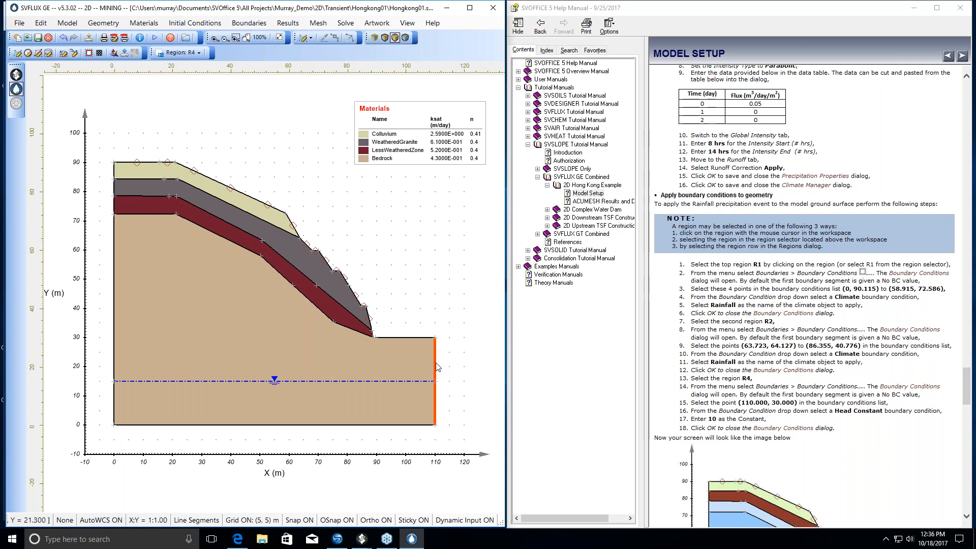
right_click(438, 367)
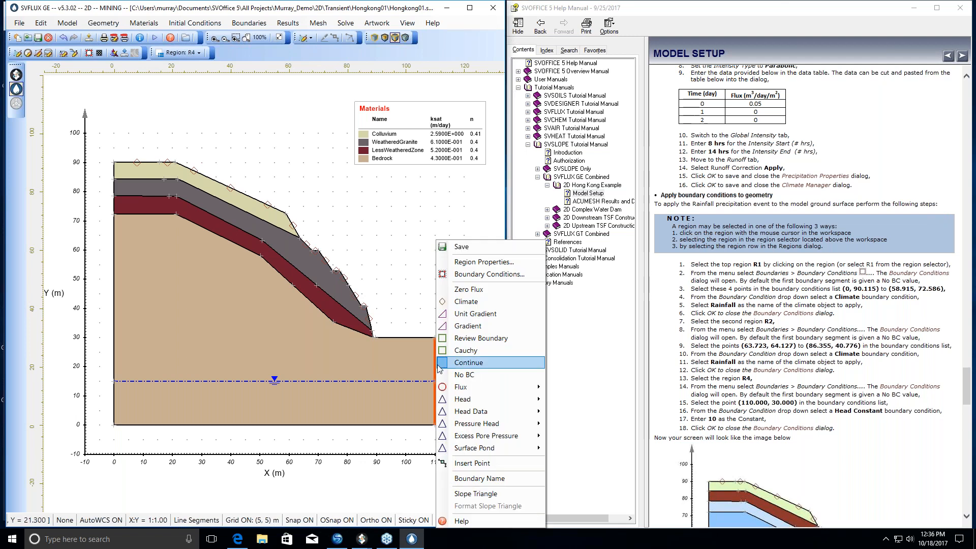
mouse_move(463, 400)
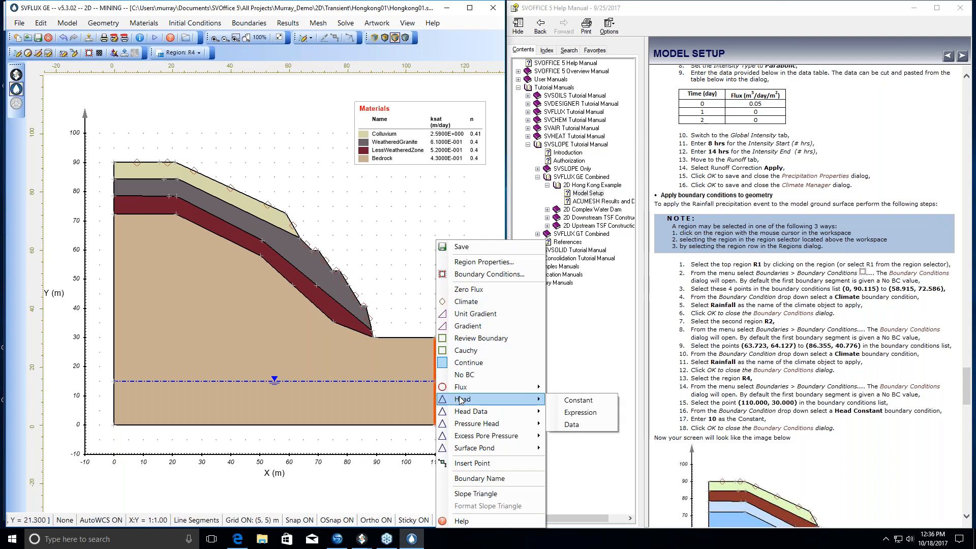
click(581, 400)
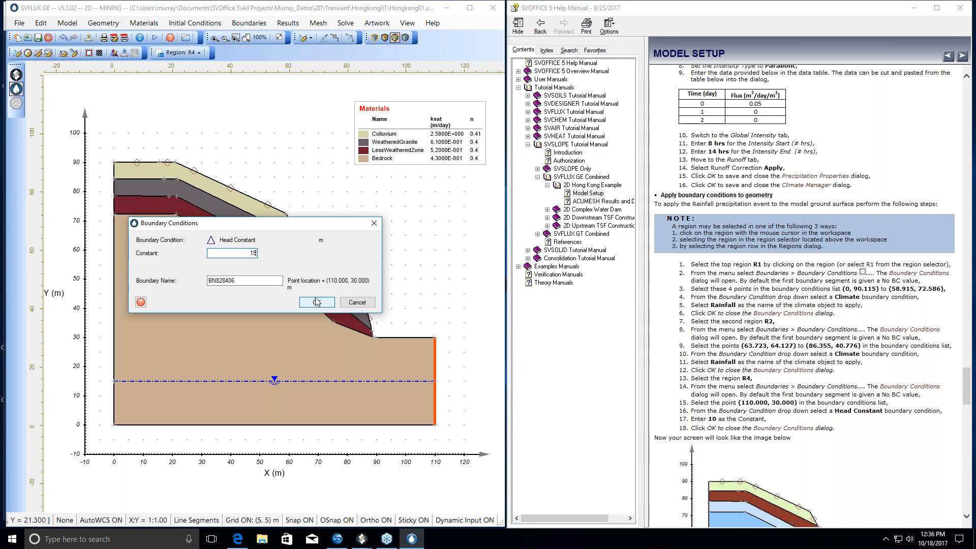
click(330, 302)
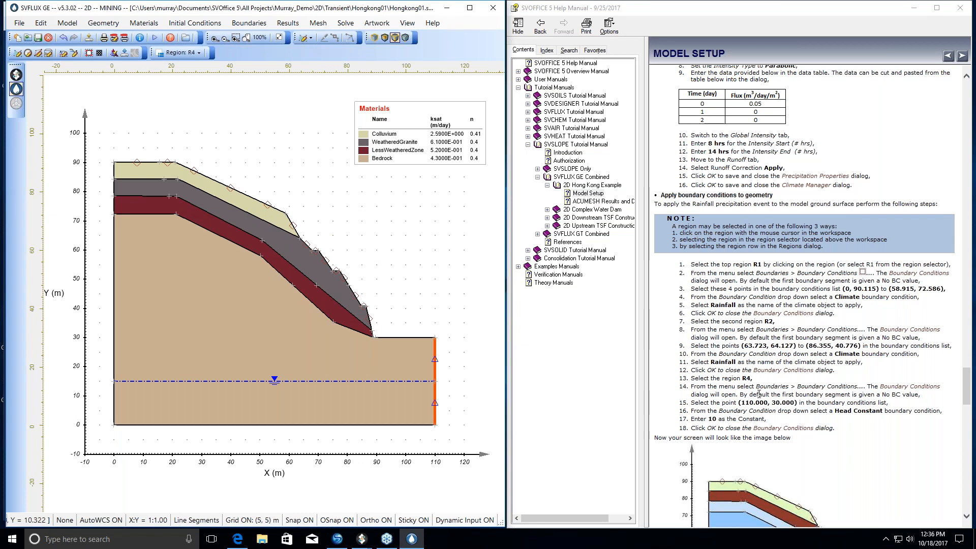
scroll(759, 394, down, 10)
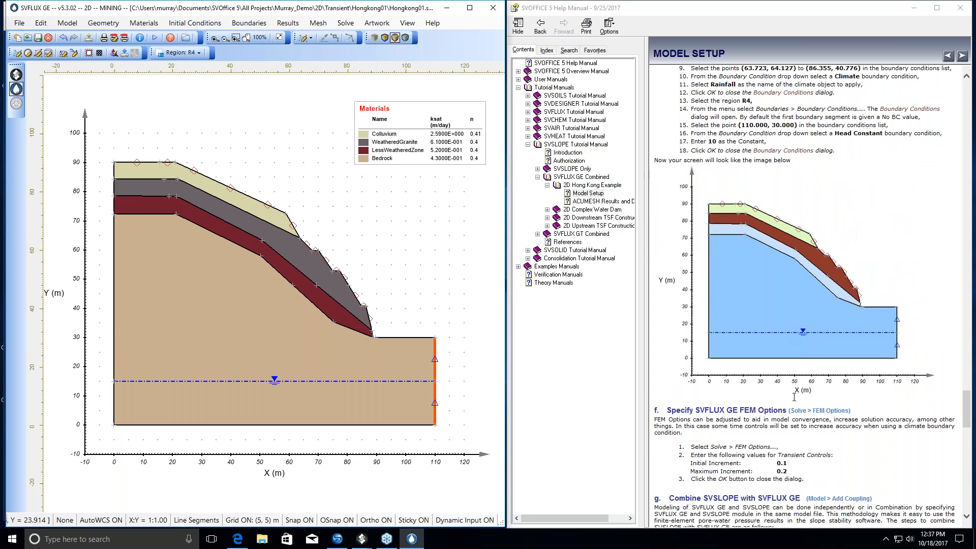
Step: Set the FEM transient Initial Increment to 1 day and Maximum Increment to 2 days
scroll(754, 427, down, 1)
scroll(754, 427, down, 5)
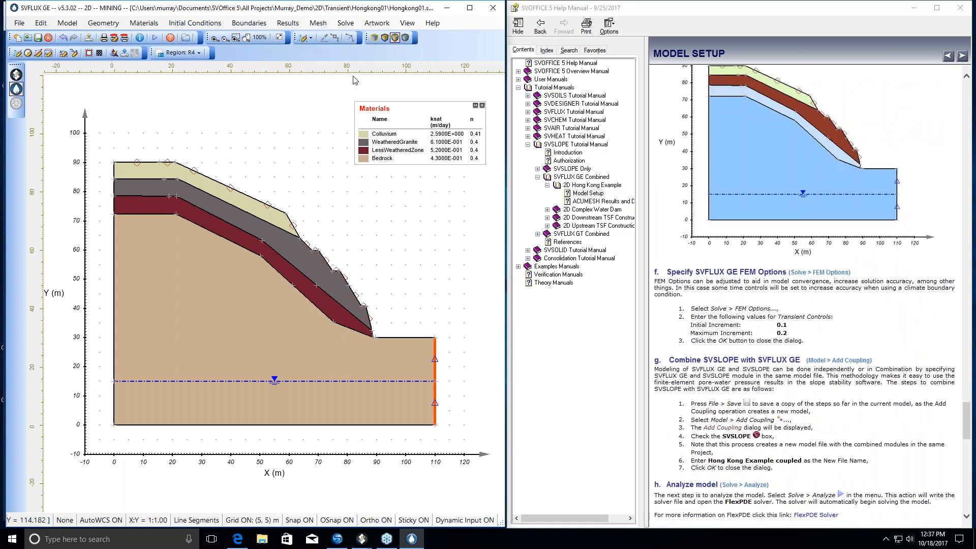
click(345, 24)
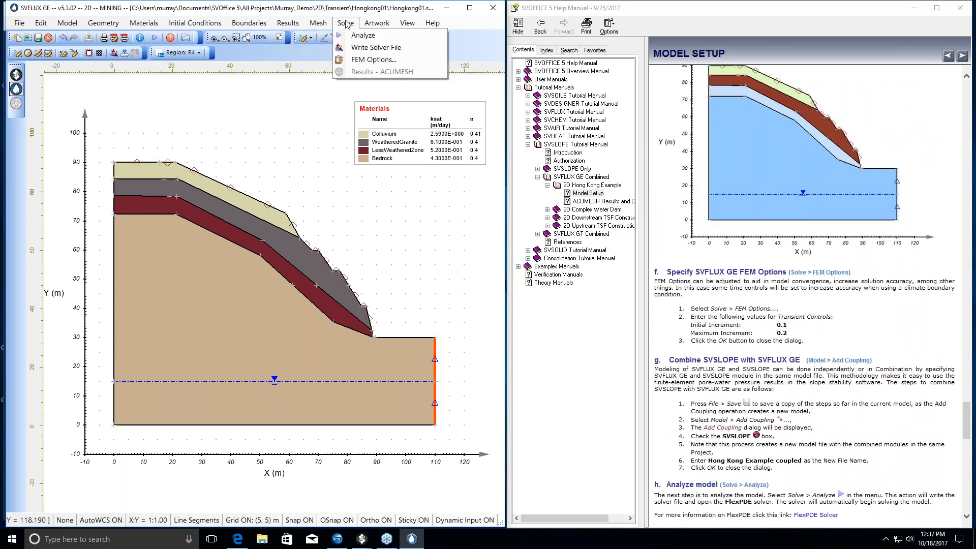
click(362, 63)
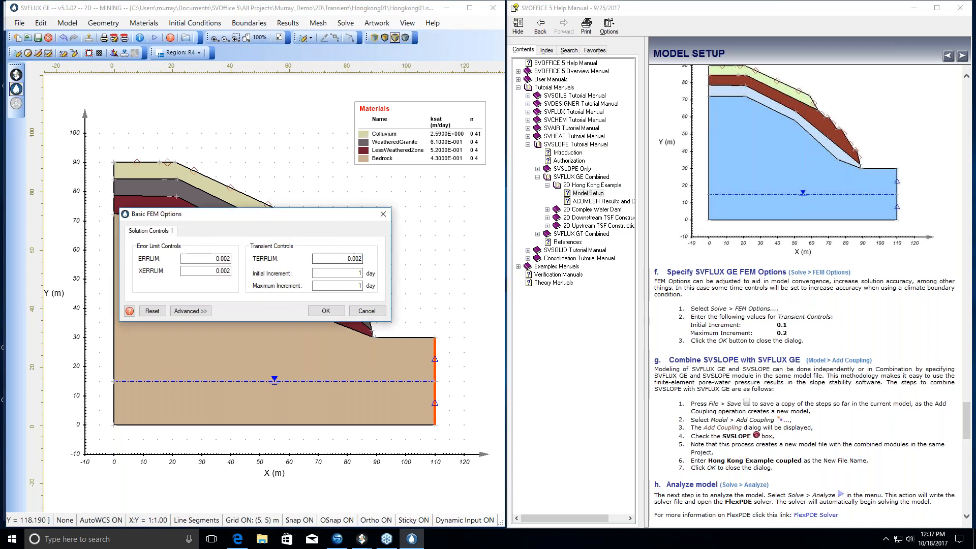
drag(352, 274, 402, 281)
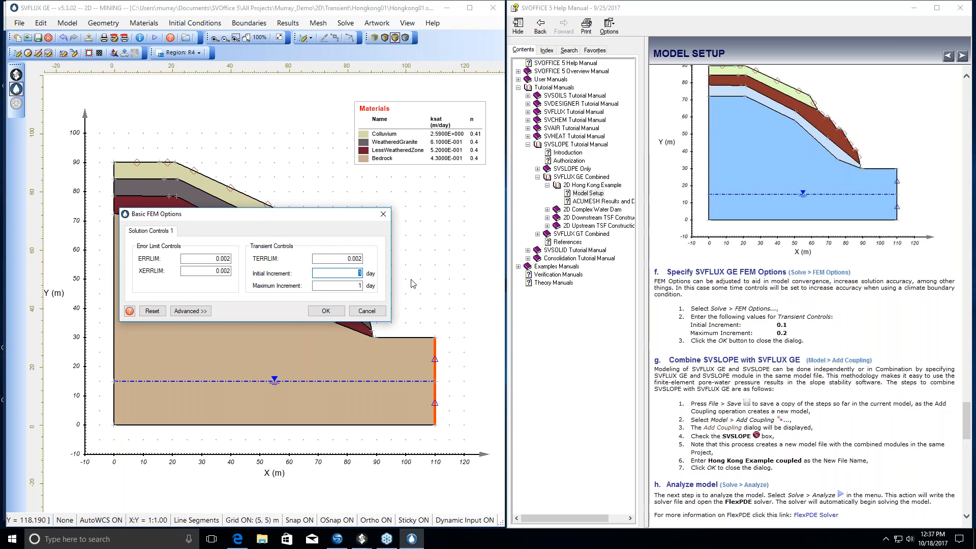
text(1)
key(Tab)
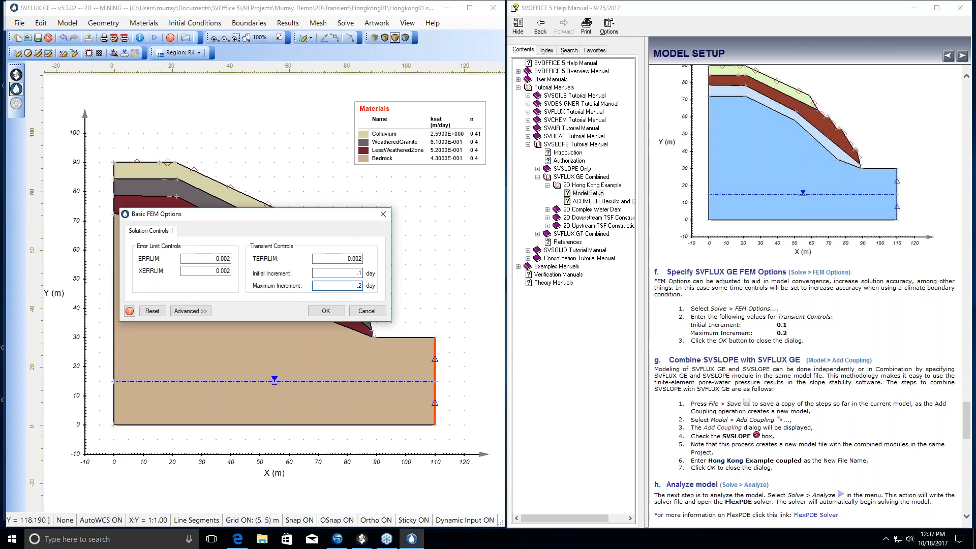
click(329, 316)
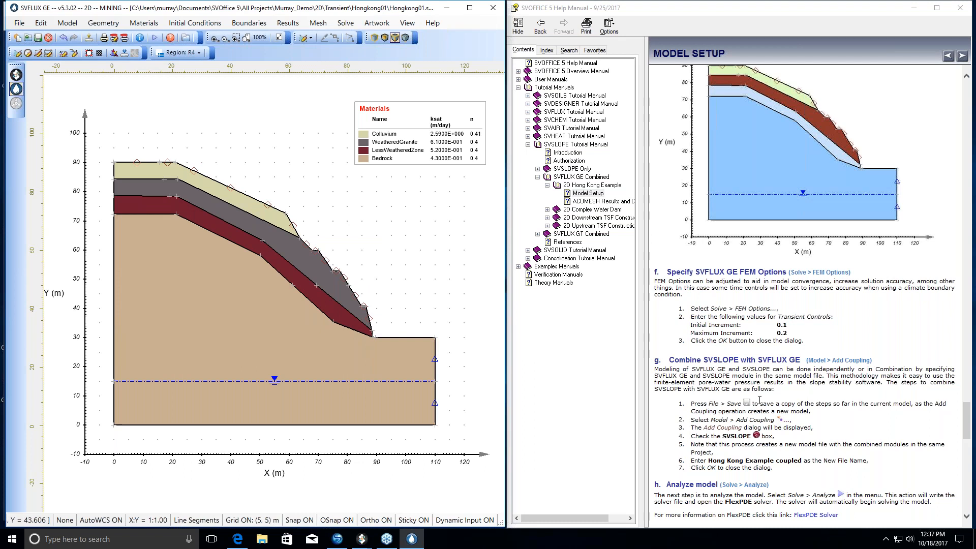
Step: Save the model, couple SVSLOPE, and create Hongkong02 with a description beginning 'Comb'
scroll(759, 400, down, 3)
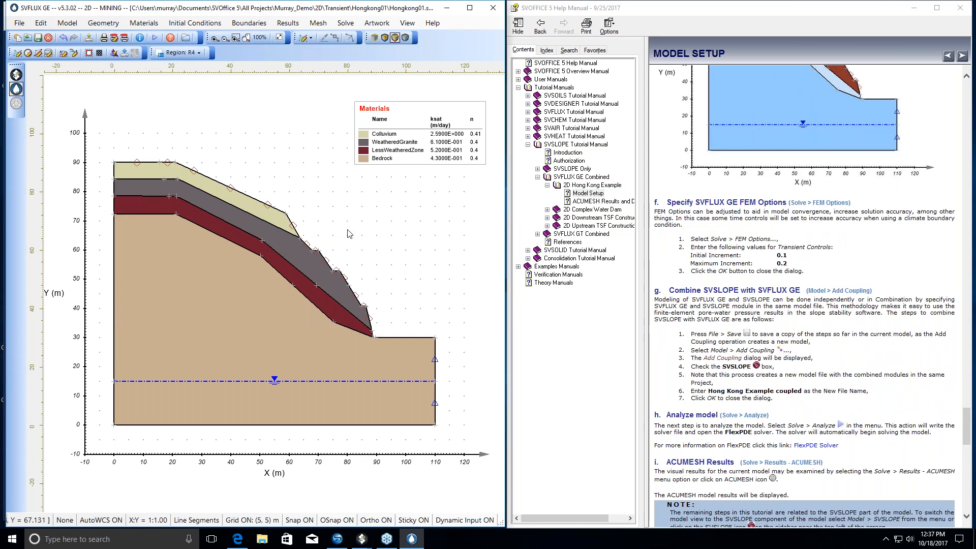
click(38, 38)
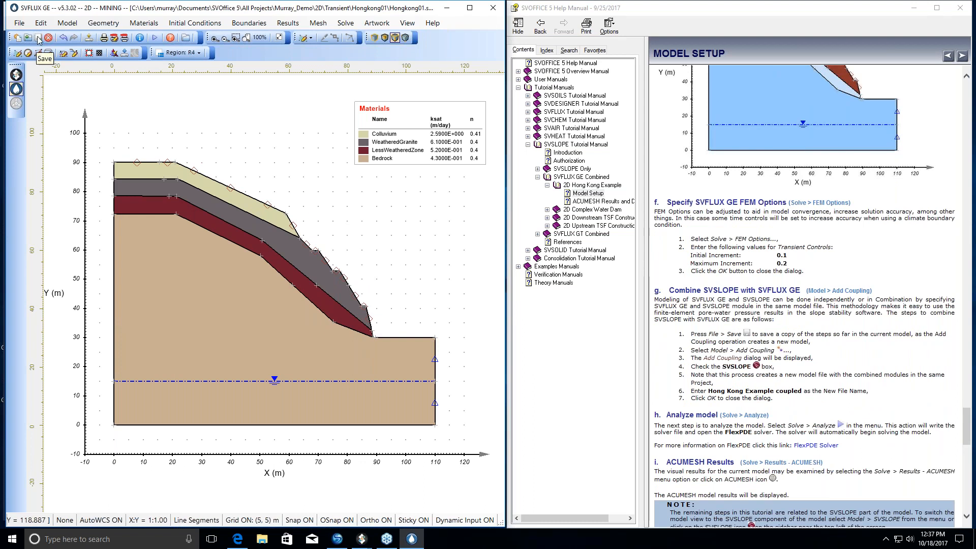
click(71, 24)
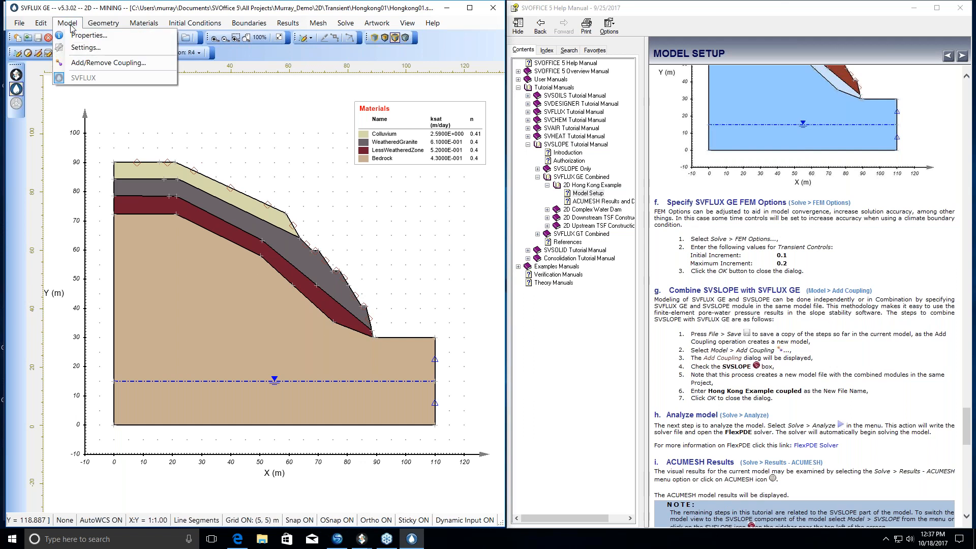
click(98, 66)
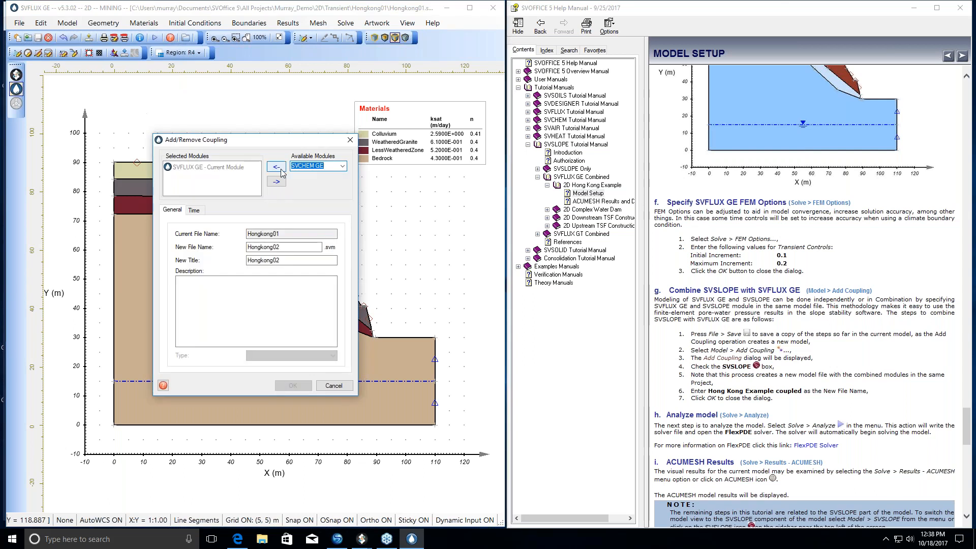
click(343, 167)
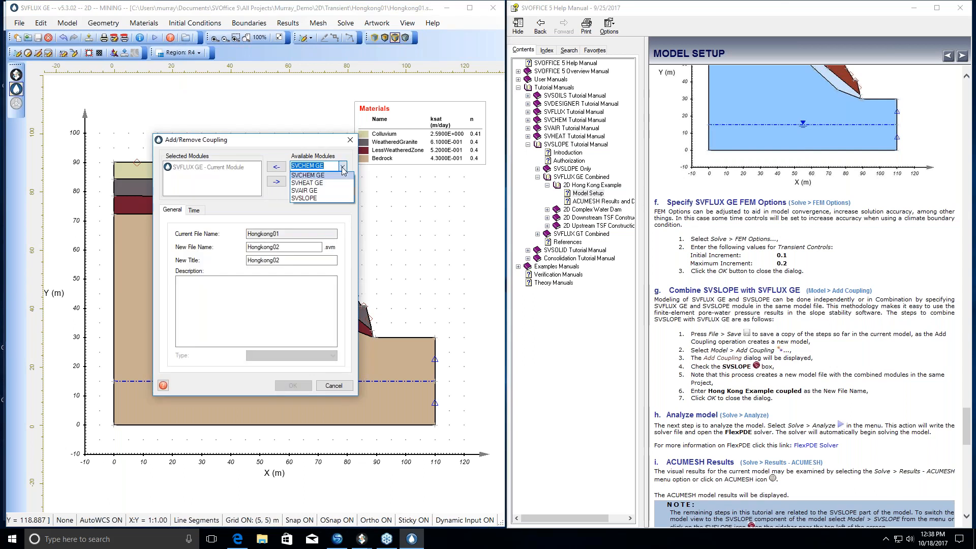
click(303, 198)
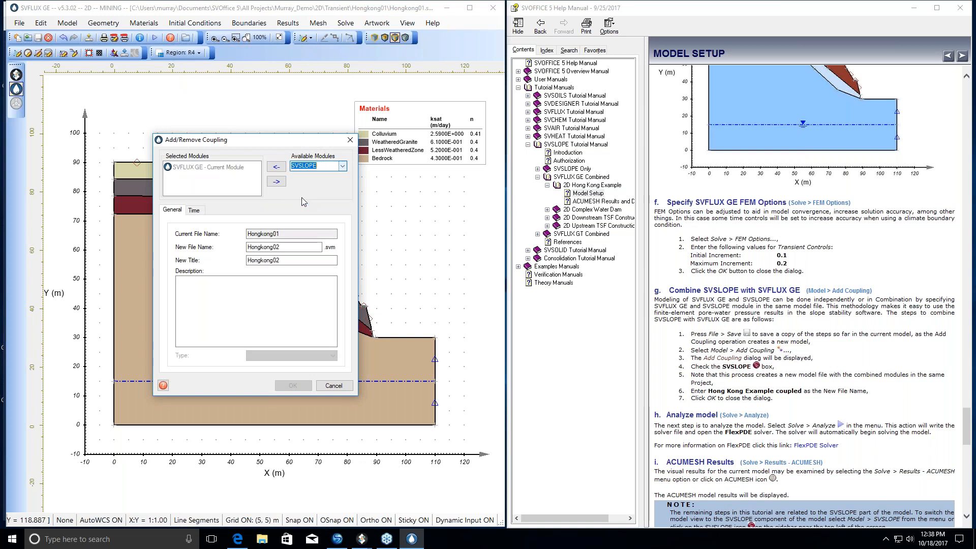
click(277, 168)
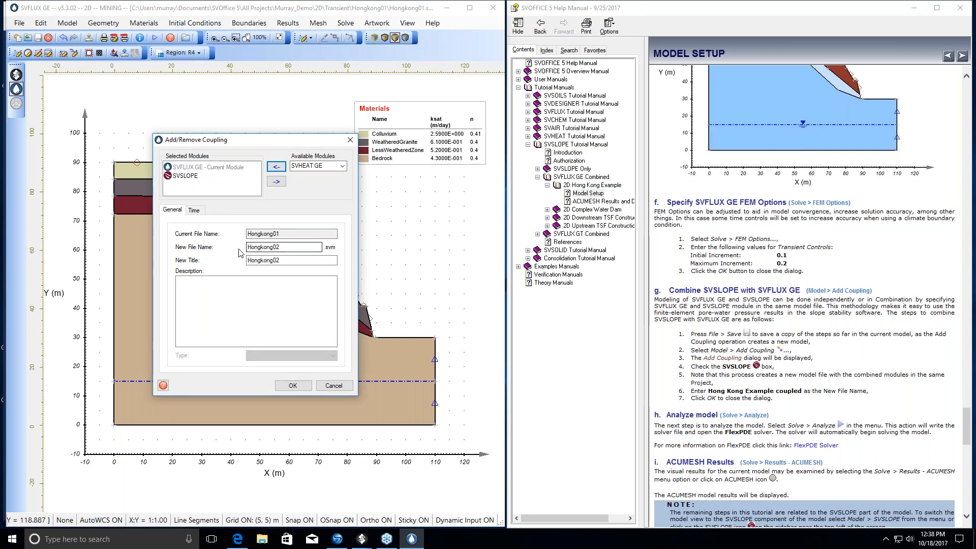
click(276, 307)
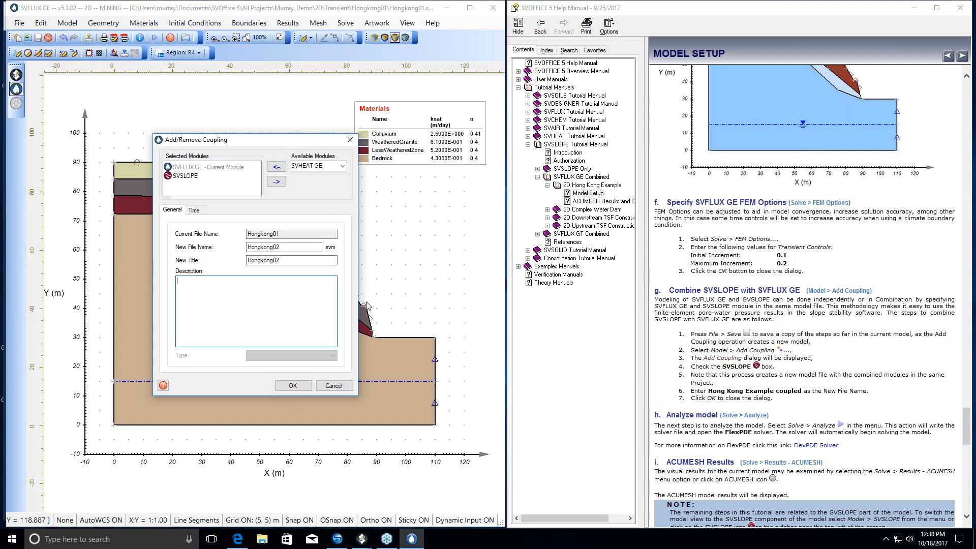
text(Combined numerical model)
click(293, 386)
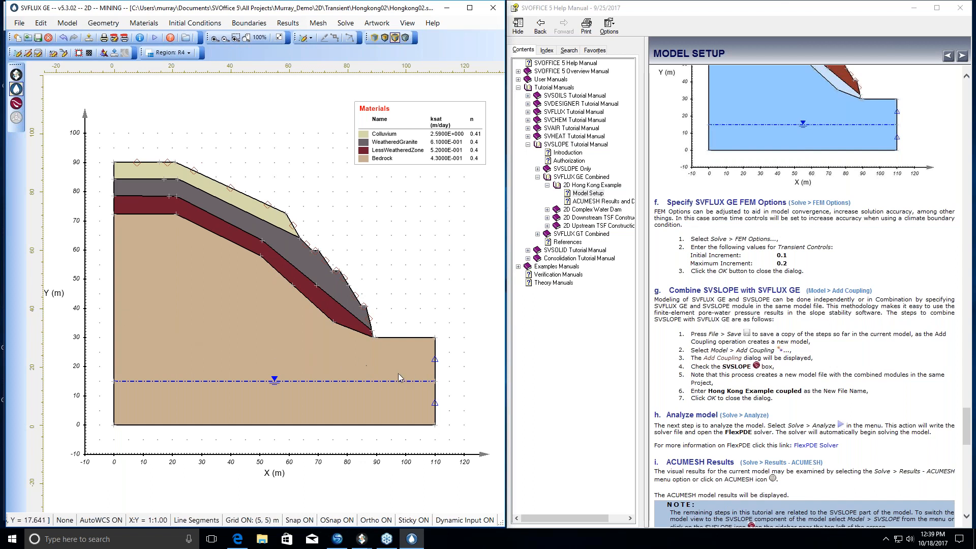
click(115, 335)
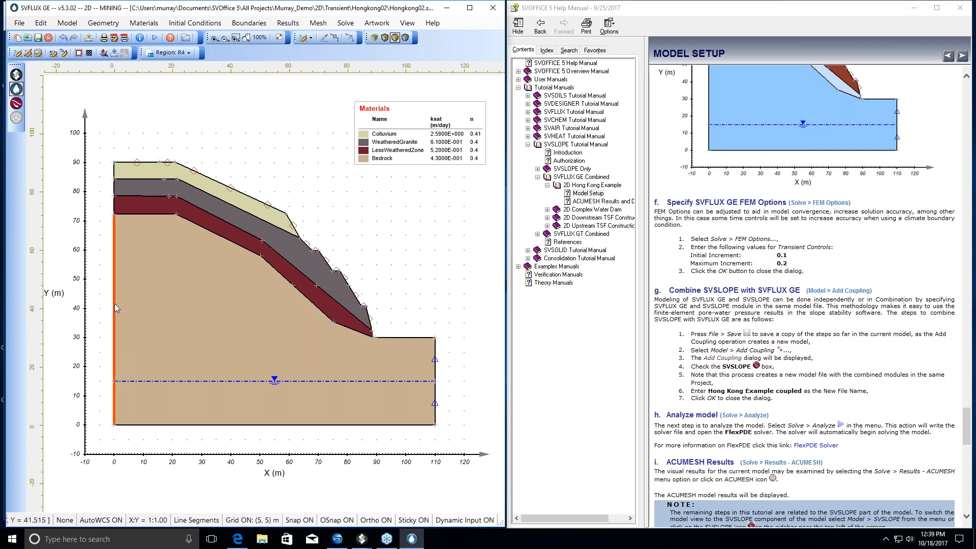
right_click(116, 306)
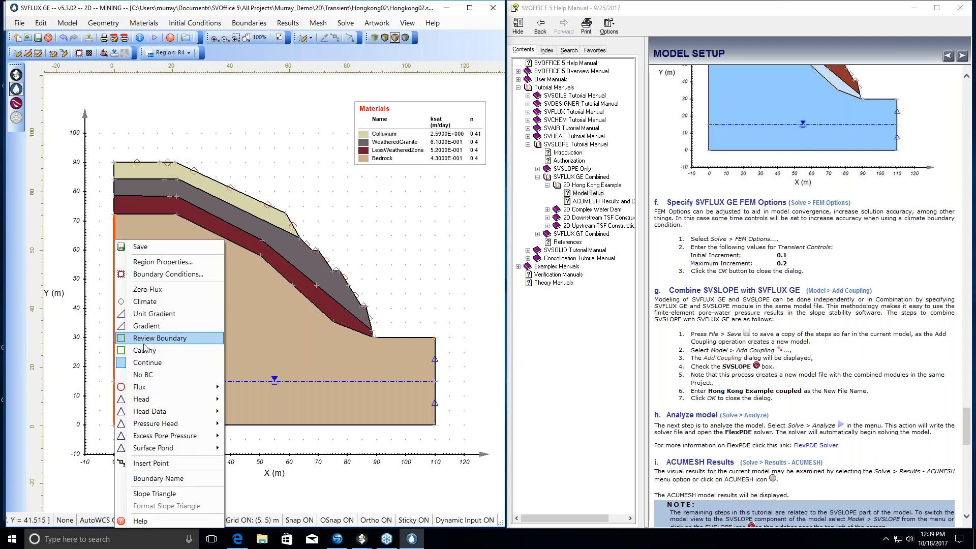
mouse_move(158, 399)
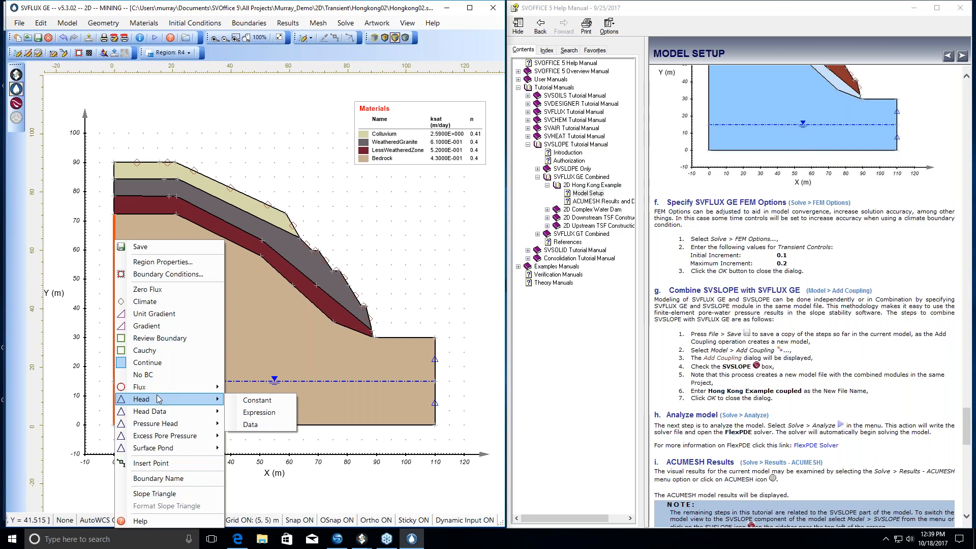
click(285, 156)
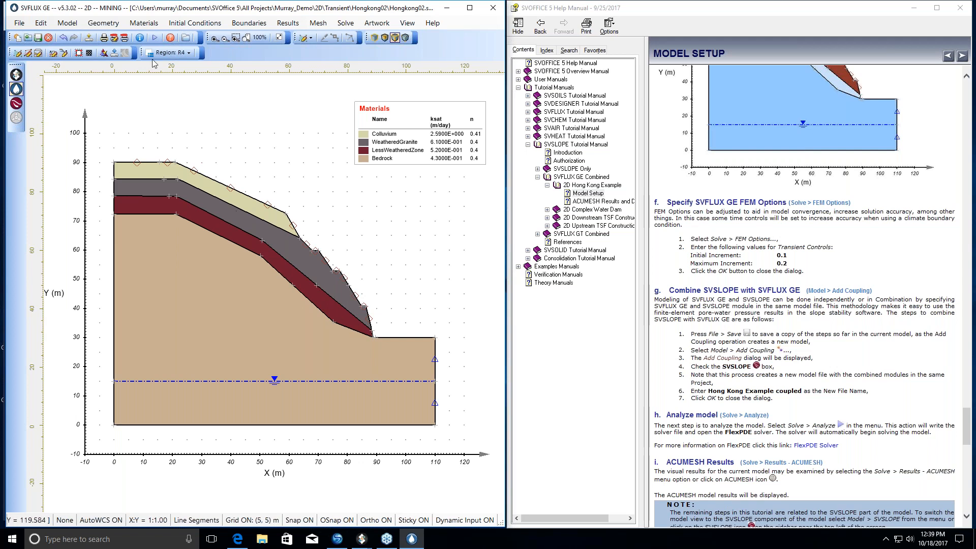
Step: Run the Hongkong02 analysis in FlexPDE, saving the model first
click(155, 37)
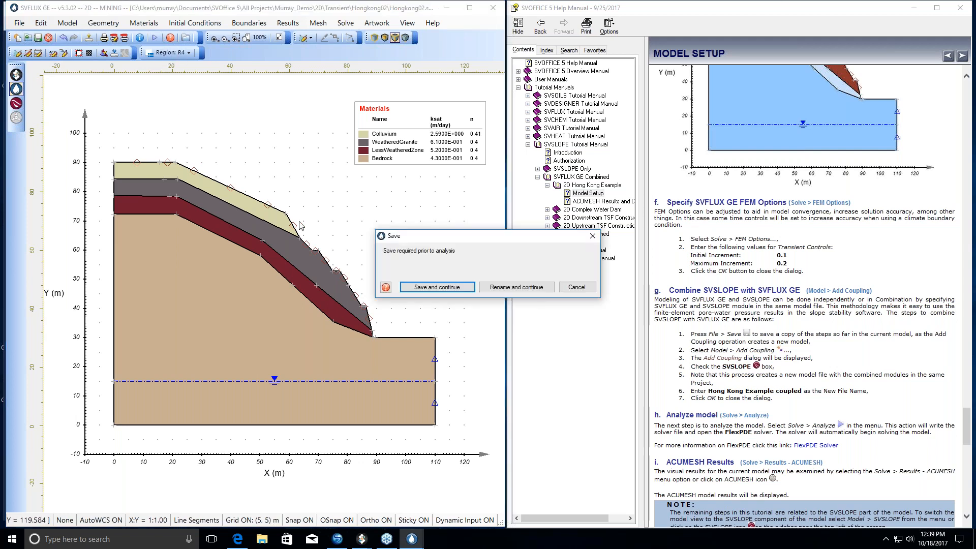
click(450, 287)
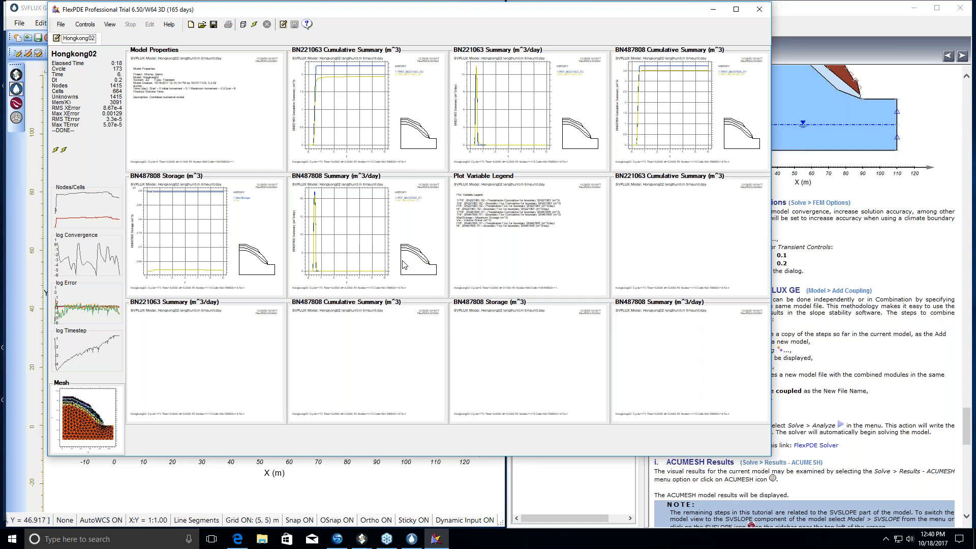
Step: Close the finished FlexPDE solver window and view Hongkong02's pore-water pressure results in ACUMESH
click(765, 12)
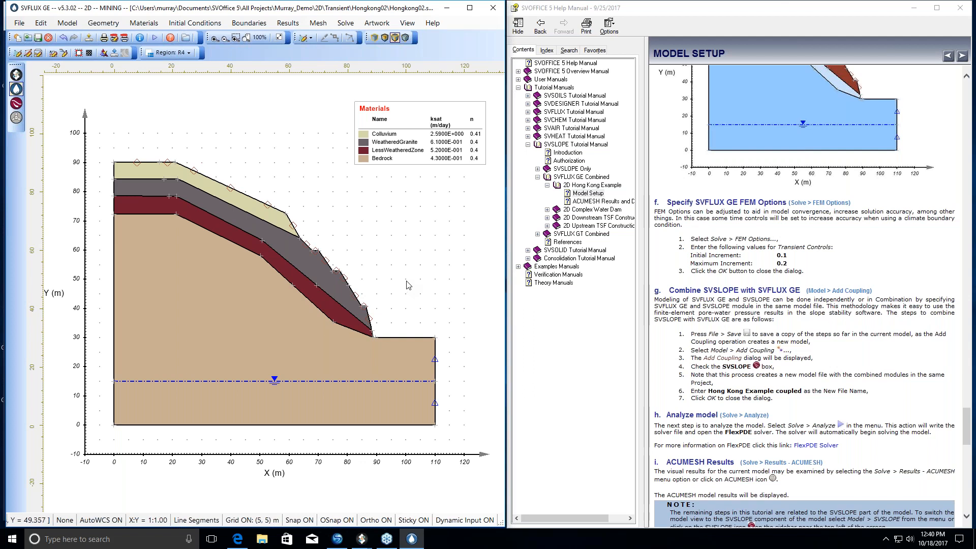
click(16, 118)
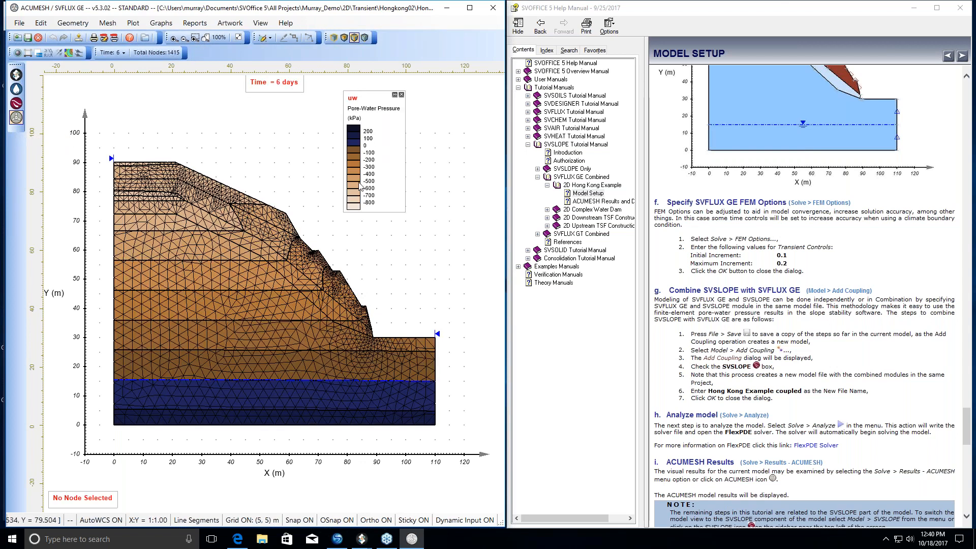
Step: Show the pore-water pressure contours at Time = 0 days, with the legend moved aside
drag(371, 141, 454, 166)
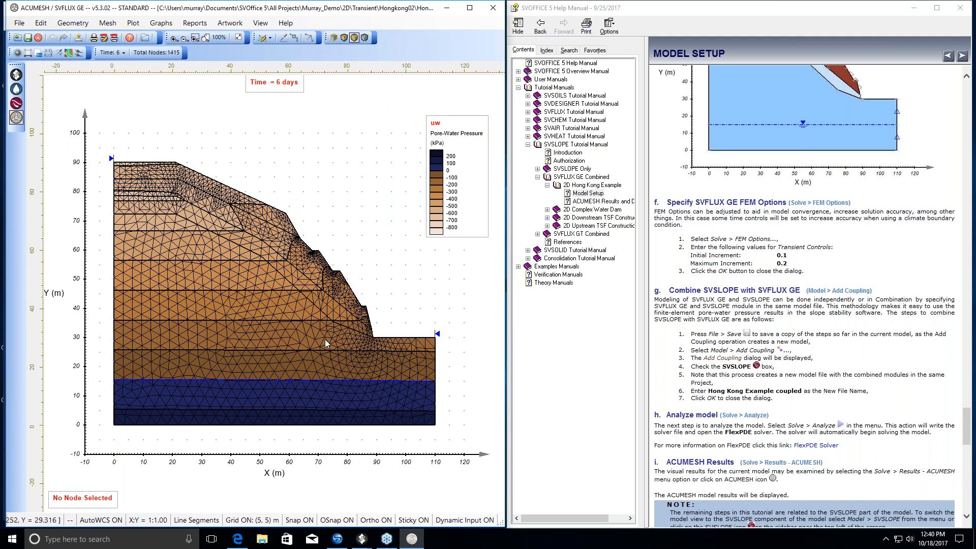
click(122, 52)
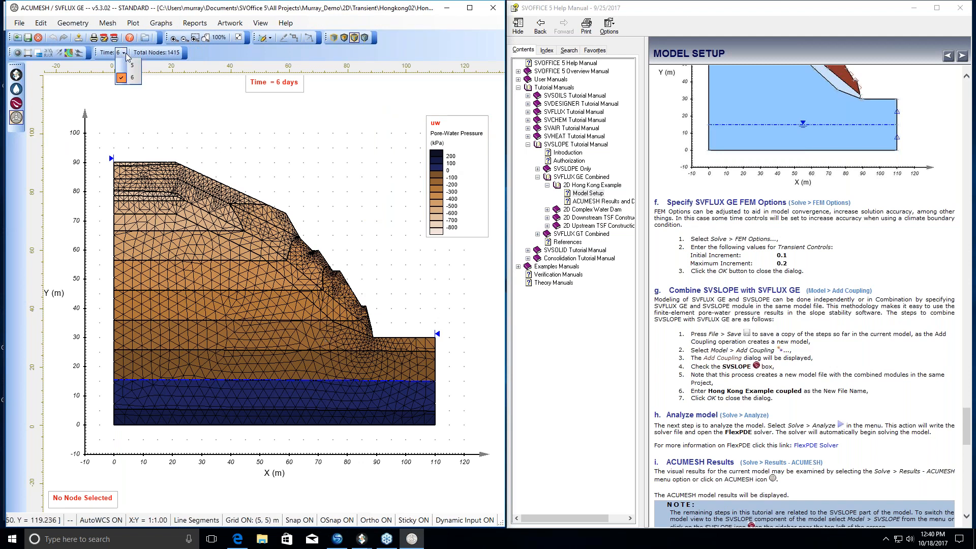
click(128, 65)
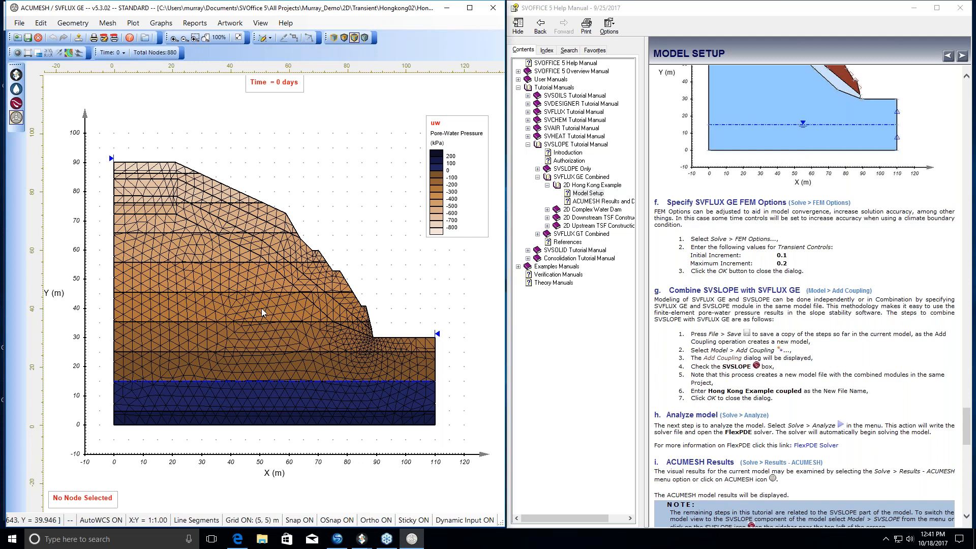
Step: Preview the Pastels contour colour scheme, then cancel to keep Blue & Brown
click(68, 52)
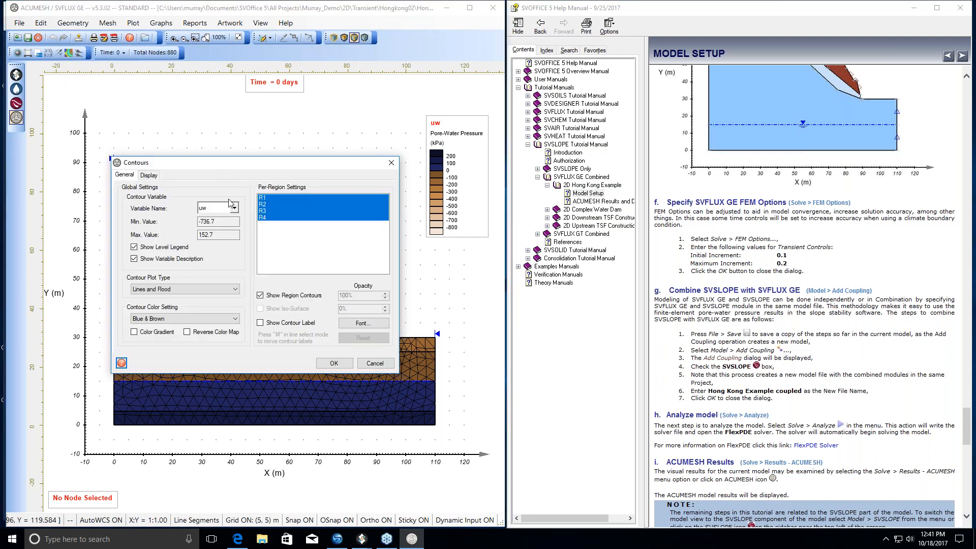
click(177, 319)
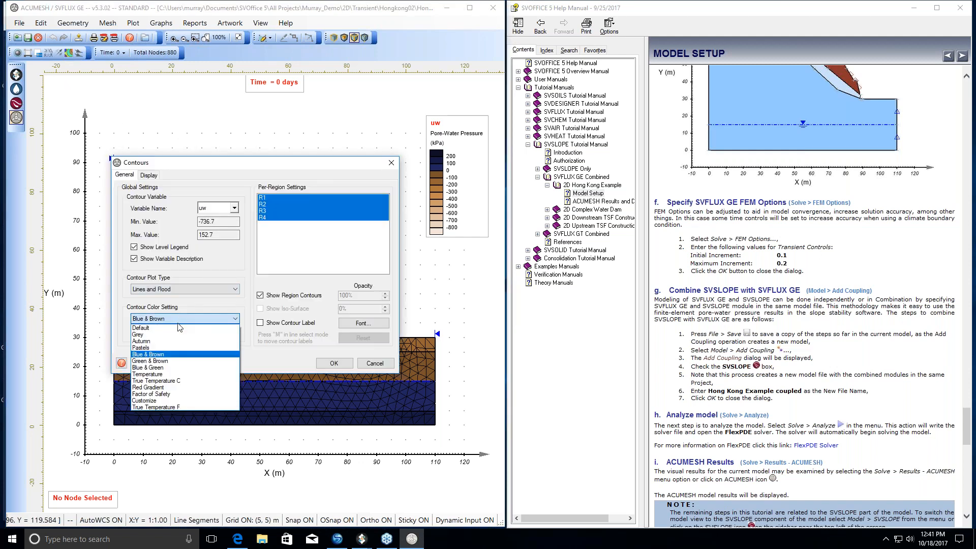
click(175, 350)
drag(297, 165, 262, 91)
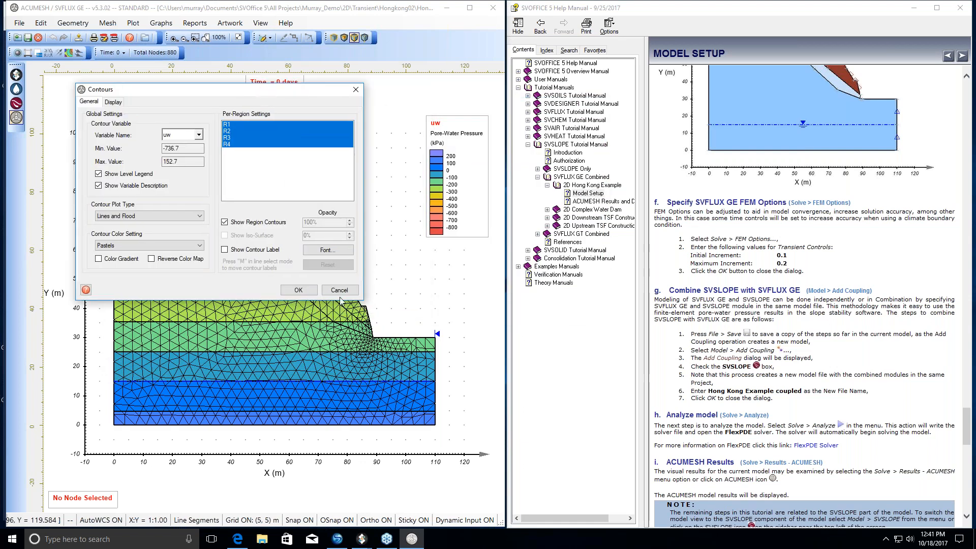
click(350, 292)
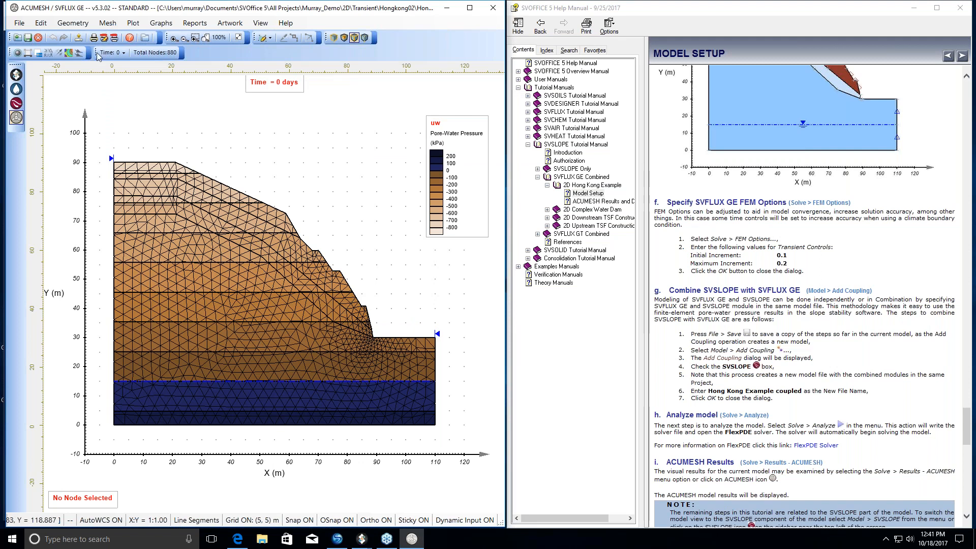
click(122, 56)
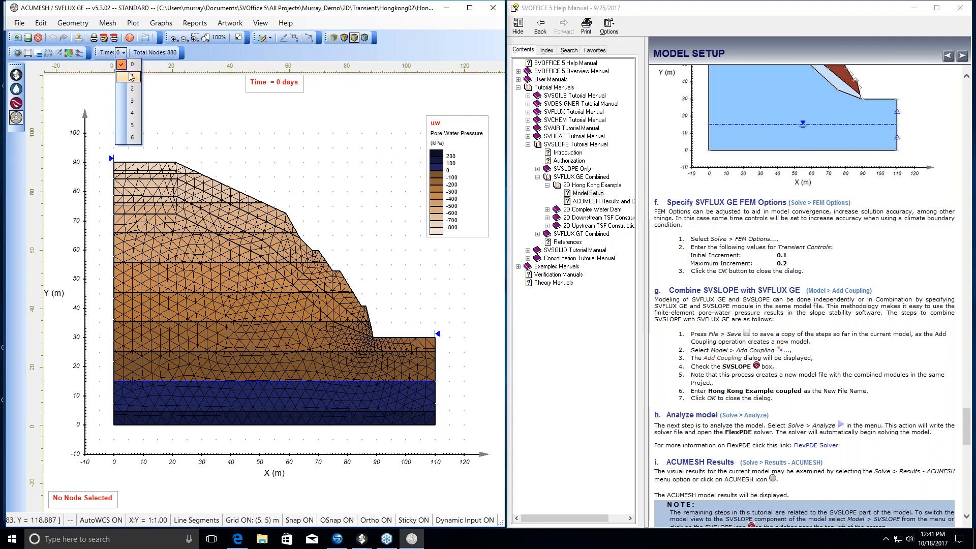
Step: Show pore-water pressure at Time = 1 day, zooming into the slope, then re-centring the whole model
click(125, 69)
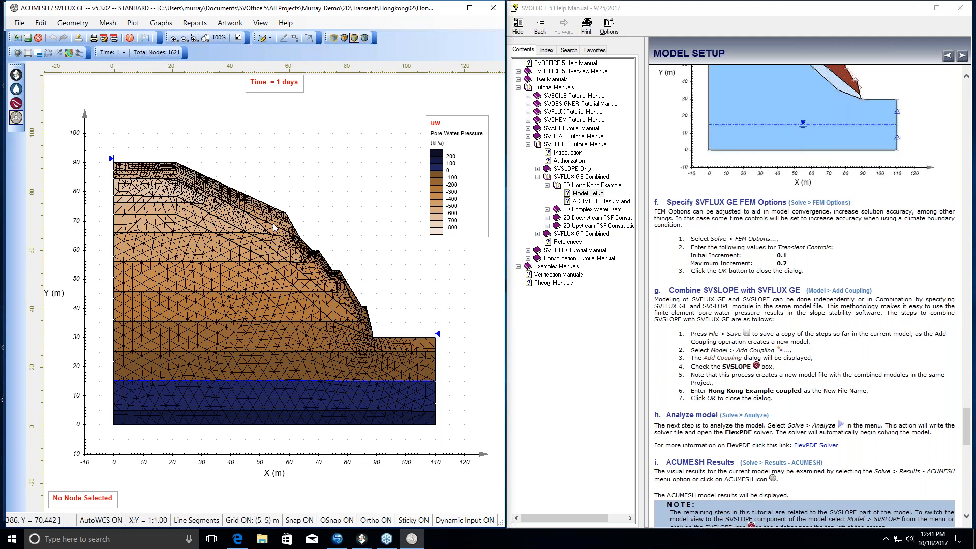
scroll(273, 227, up, 5)
scroll(332, 279, up, 1)
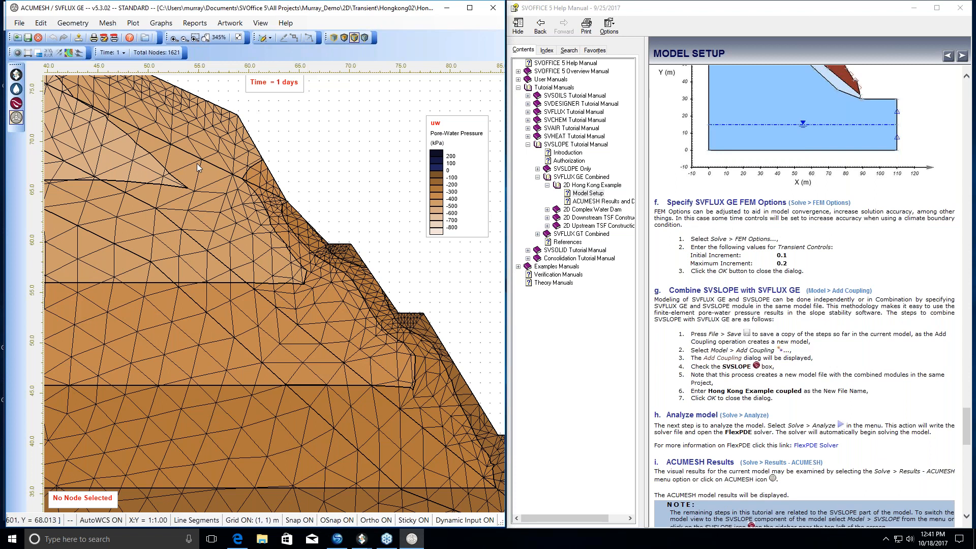
scroll(218, 206, down, 5)
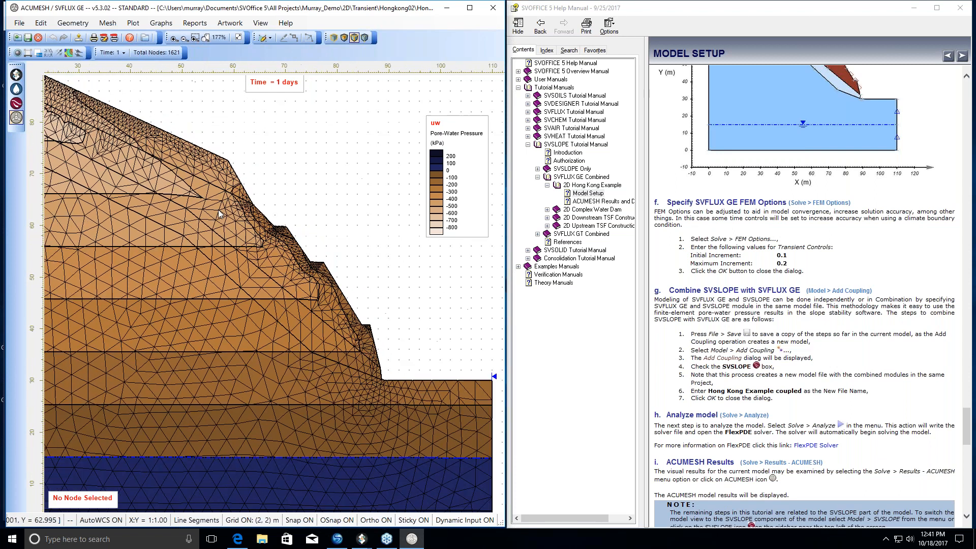
scroll(191, 212, down, 1)
right_click(211, 211)
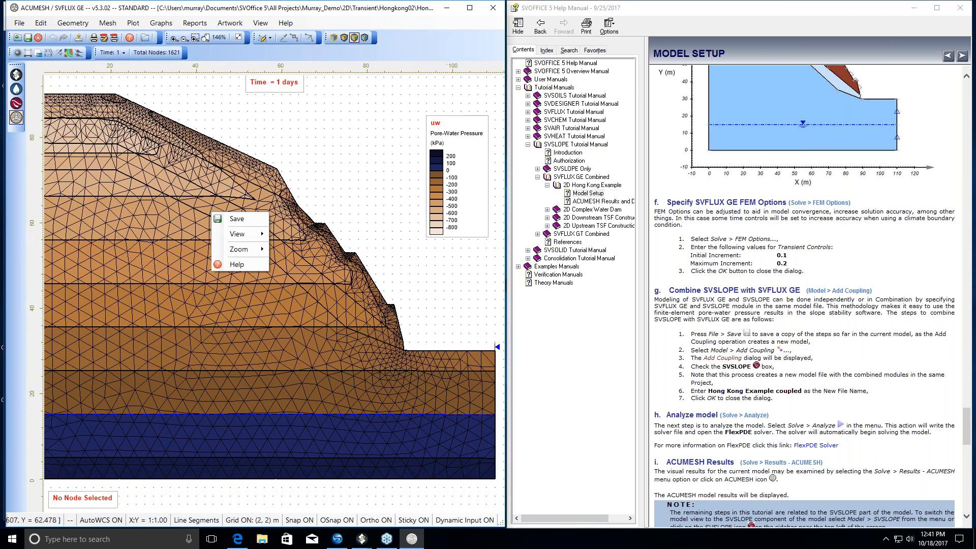
click(166, 186)
scroll(170, 186, down, 2)
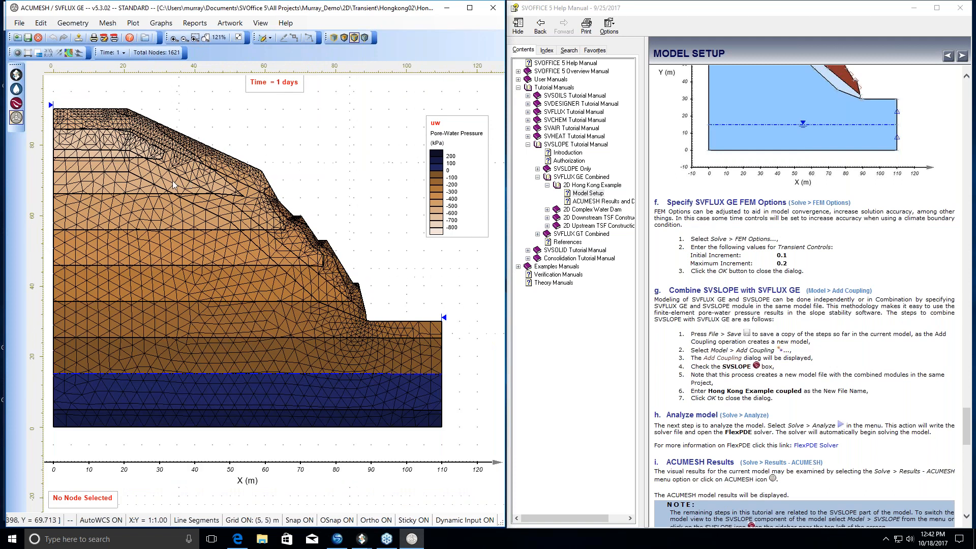
drag(163, 186, 208, 199)
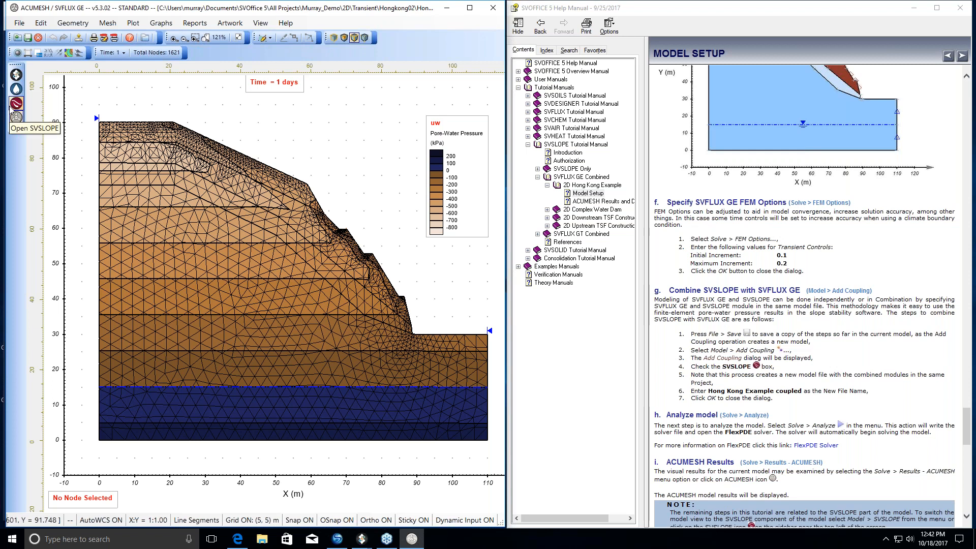
Step: At Time = 2 days, switch the contour variable from pore-water pressure to total head h
click(124, 53)
click(132, 88)
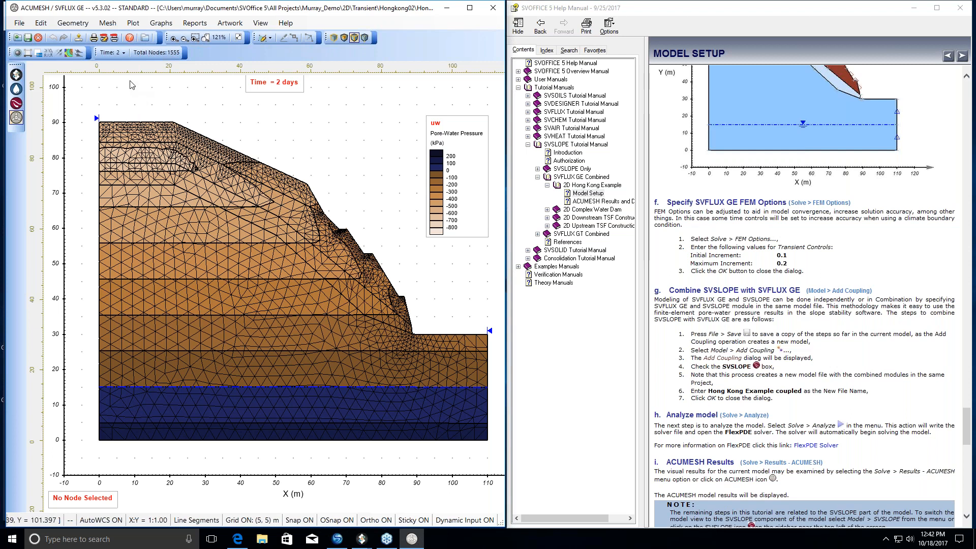
click(68, 55)
click(231, 209)
click(229, 226)
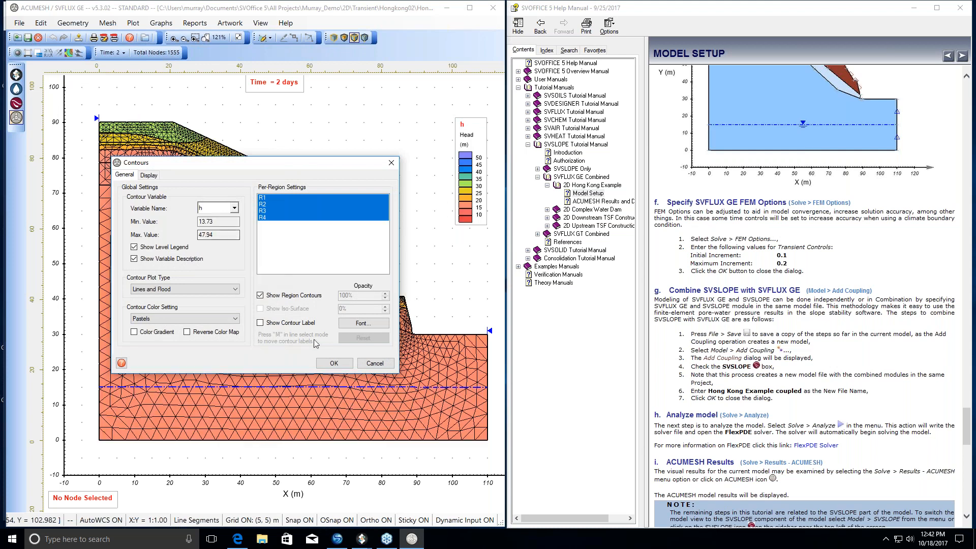
click(333, 364)
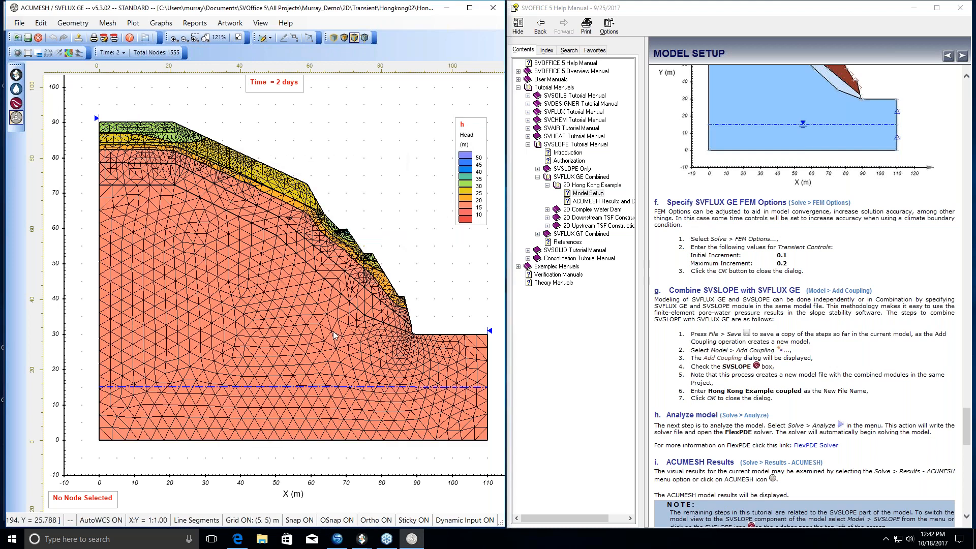
Step: Step the head contours through days 0, 1, 2, 4 and 6, ending back at day 1
click(123, 53)
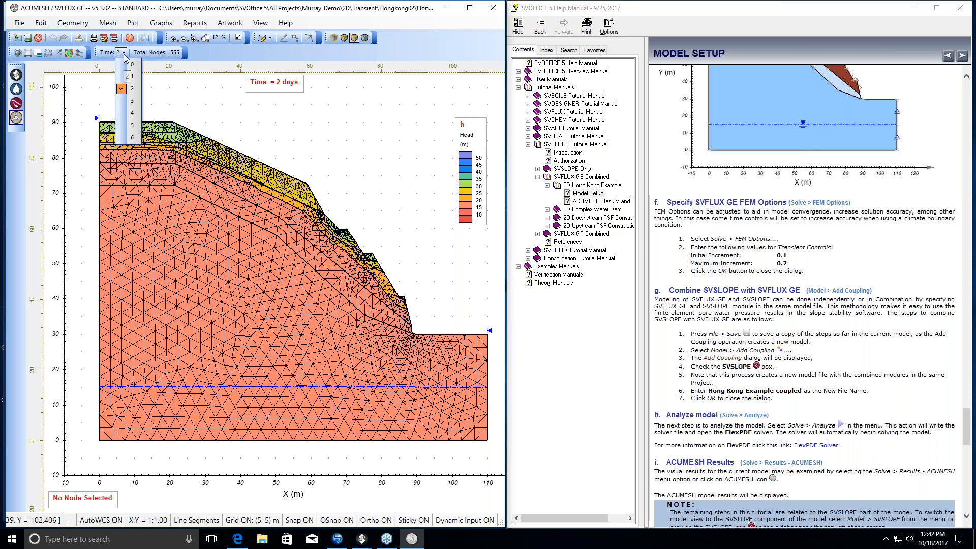
click(131, 65)
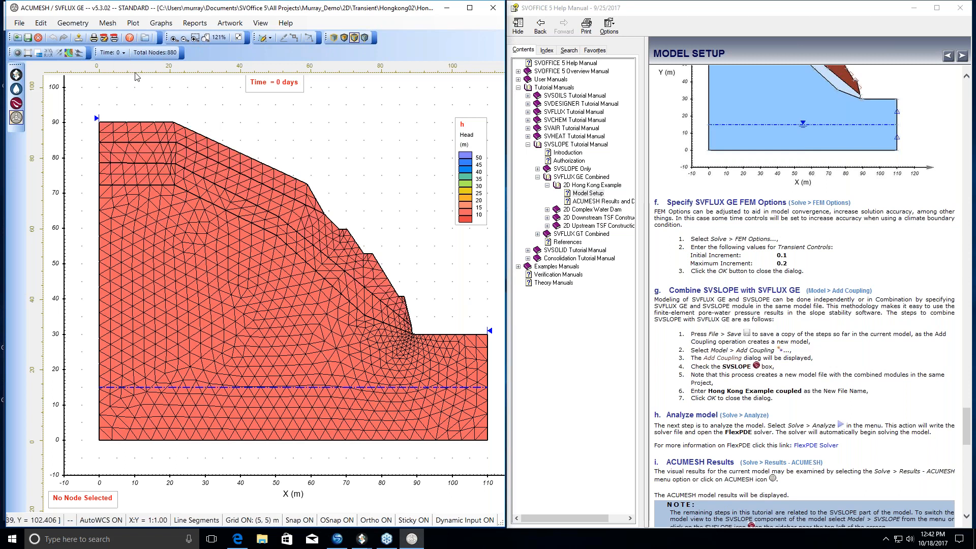
click(123, 53)
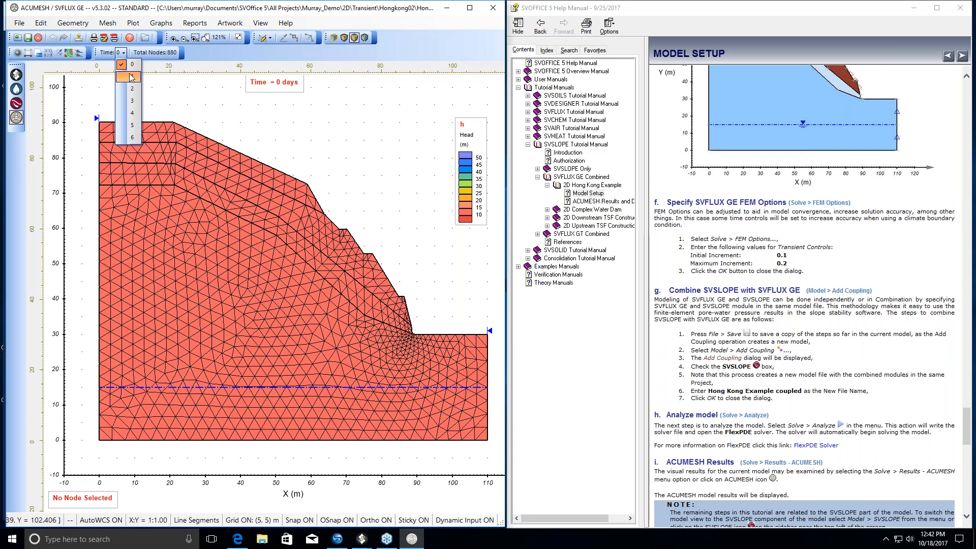
click(131, 78)
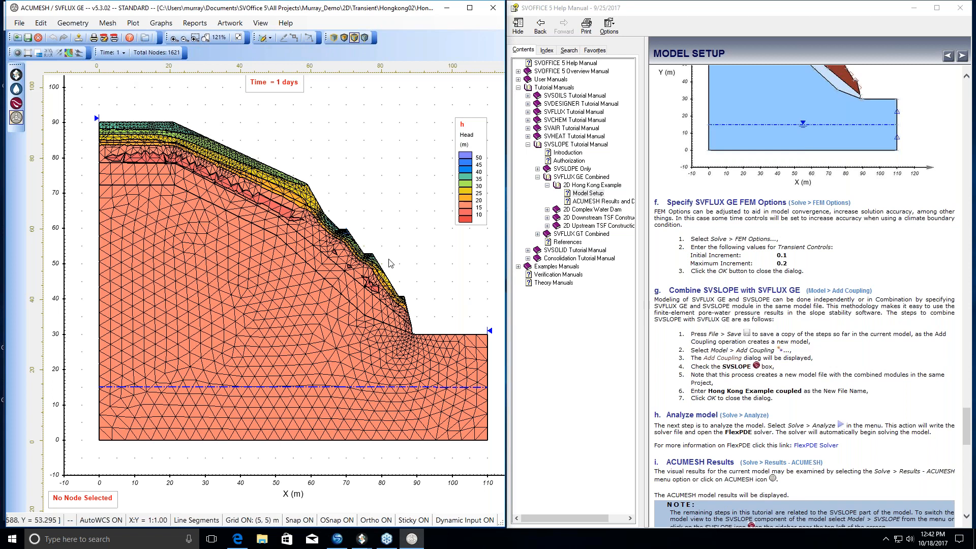
click(123, 53)
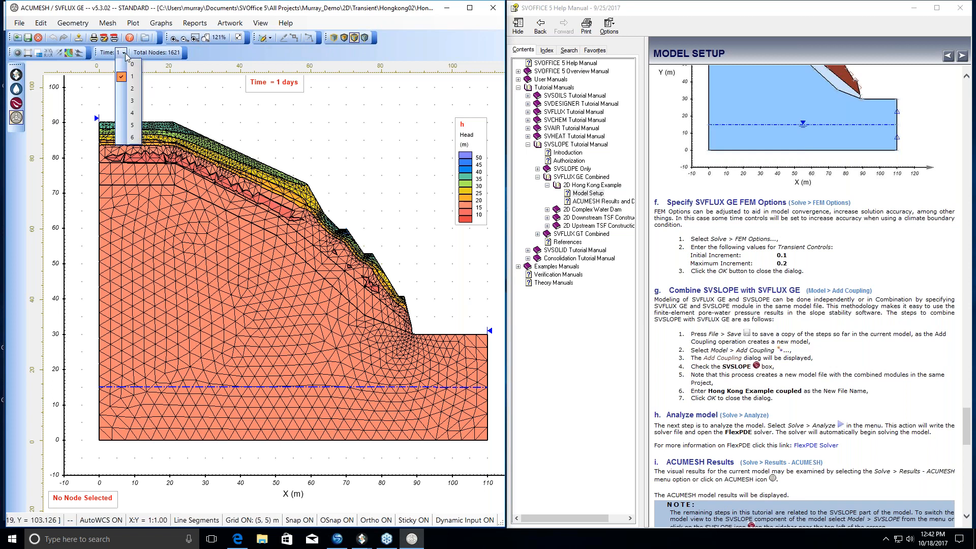
click(133, 89)
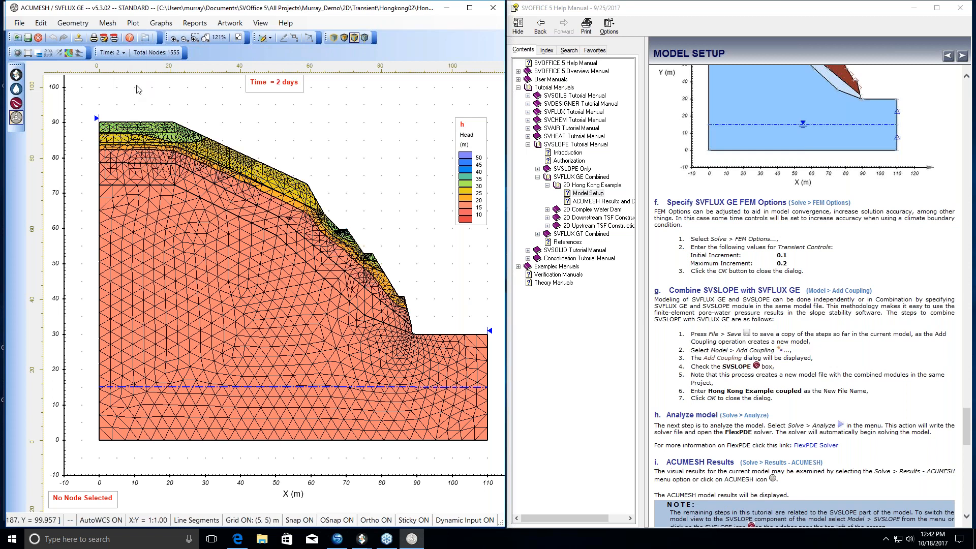
click(122, 53)
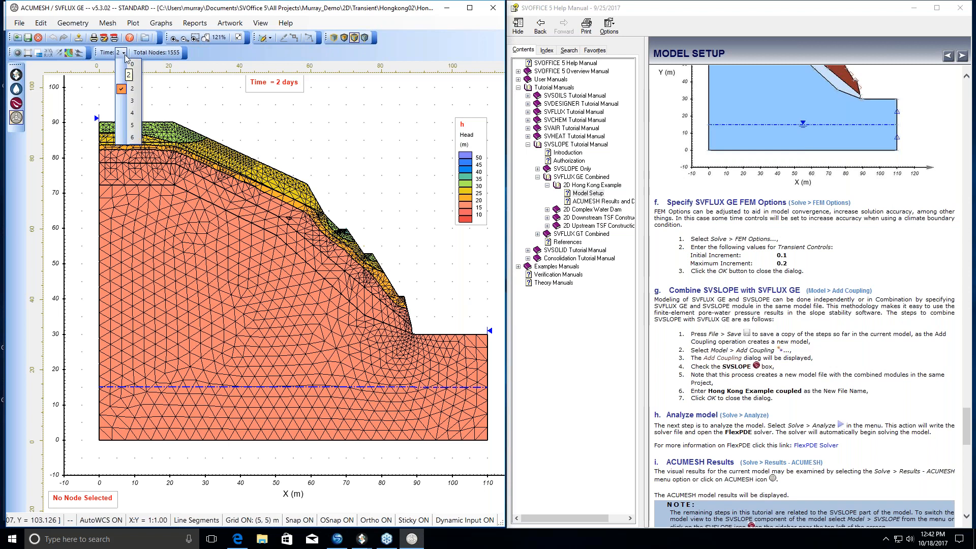
click(127, 114)
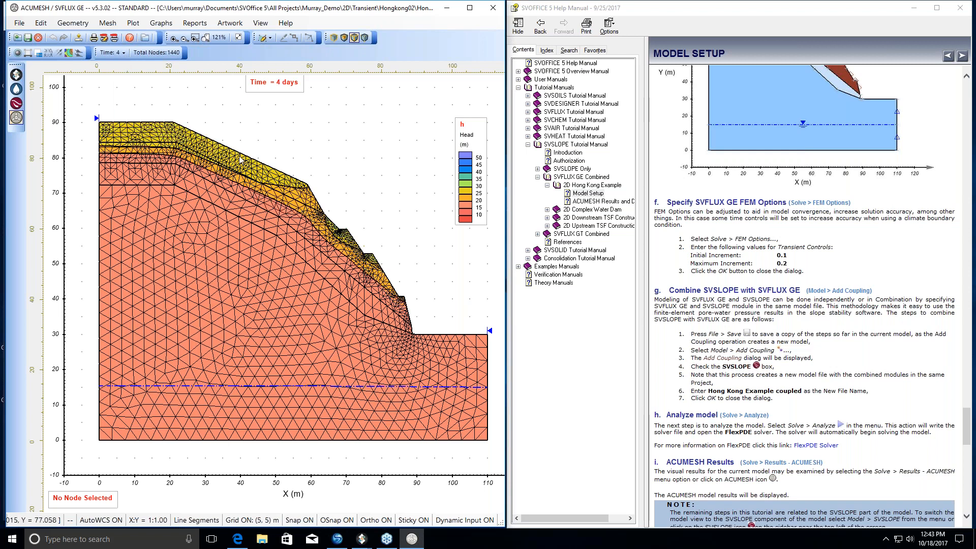
click(122, 52)
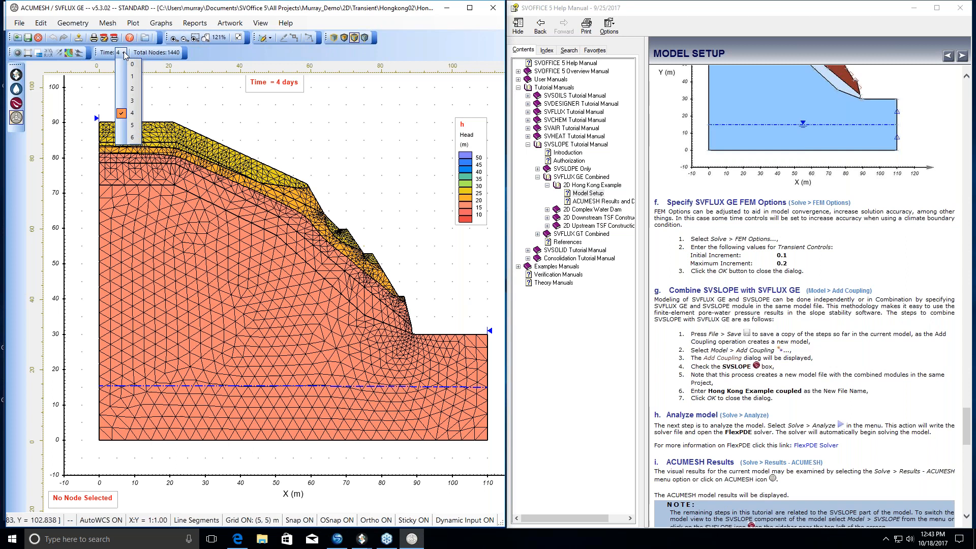
click(128, 137)
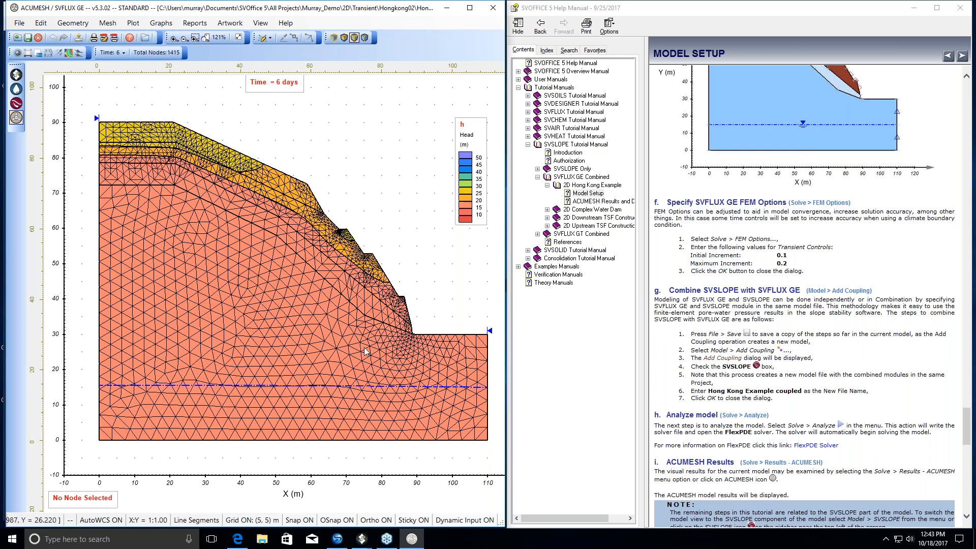
click(122, 52)
click(128, 68)
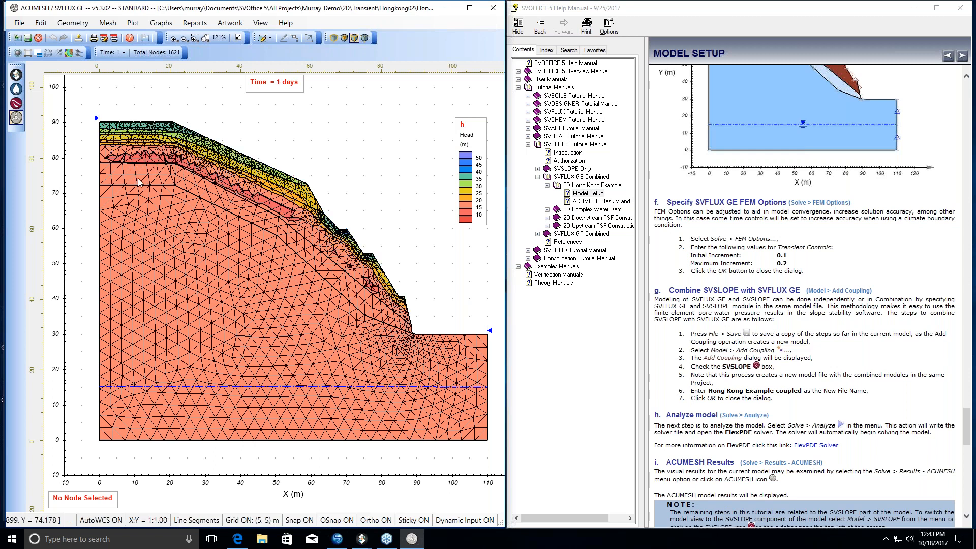
Step: Switch from SVFLUX GE to Hongkong02's SVSLOPE model showing its four Mohr Coulomb materials
click(16, 89)
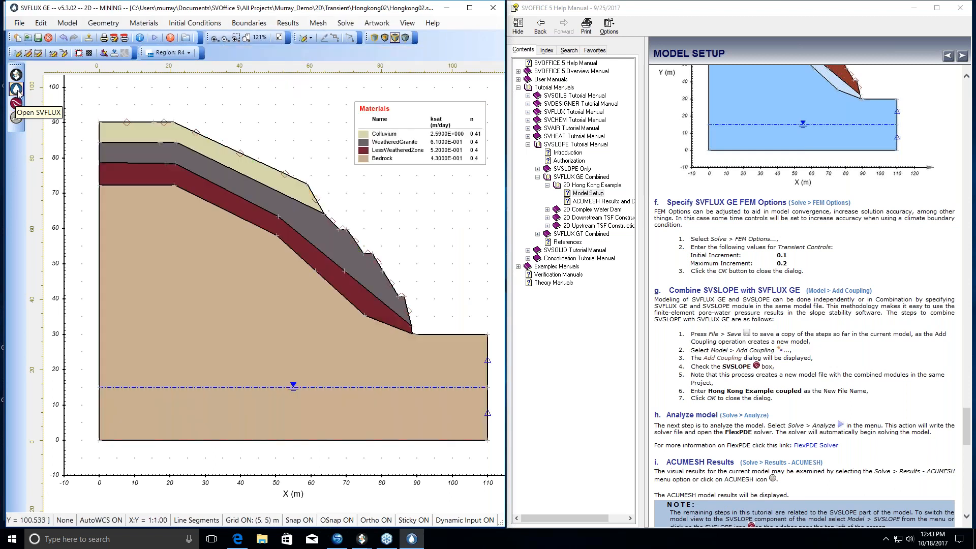
scroll(826, 373, down, 6)
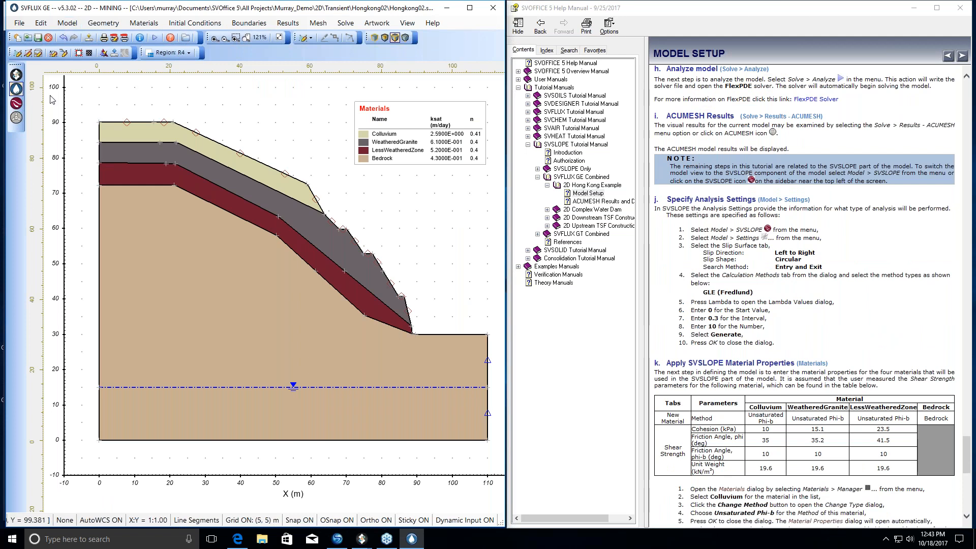
click(16, 104)
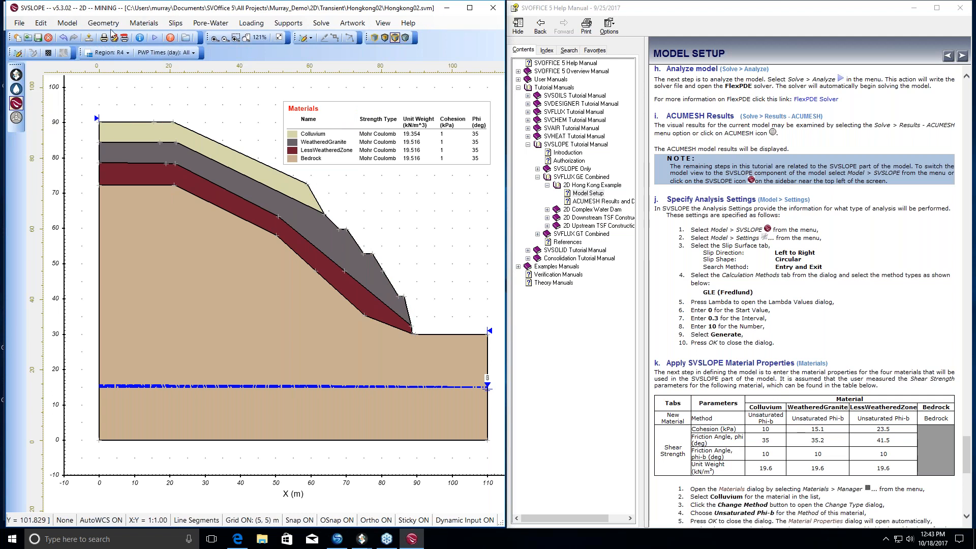
drag(389, 143, 394, 124)
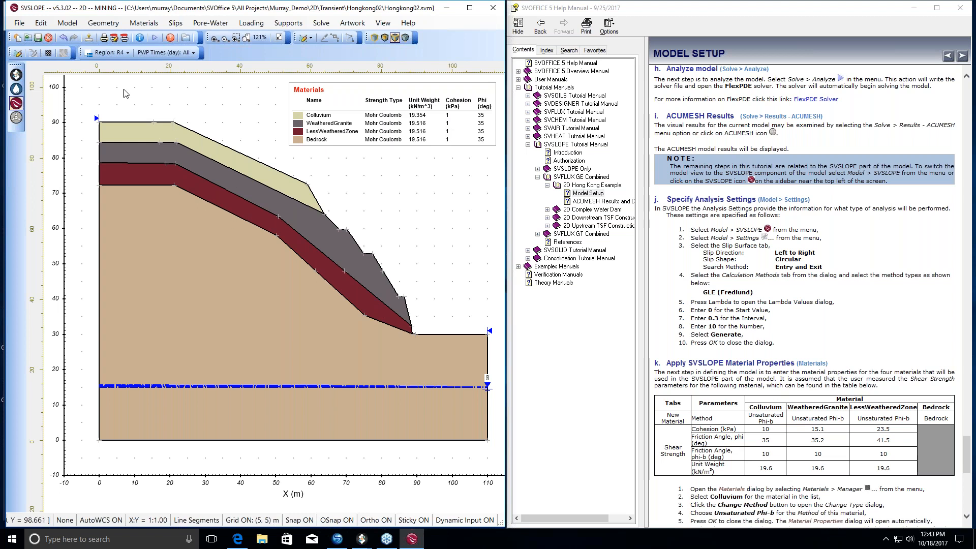
click(71, 24)
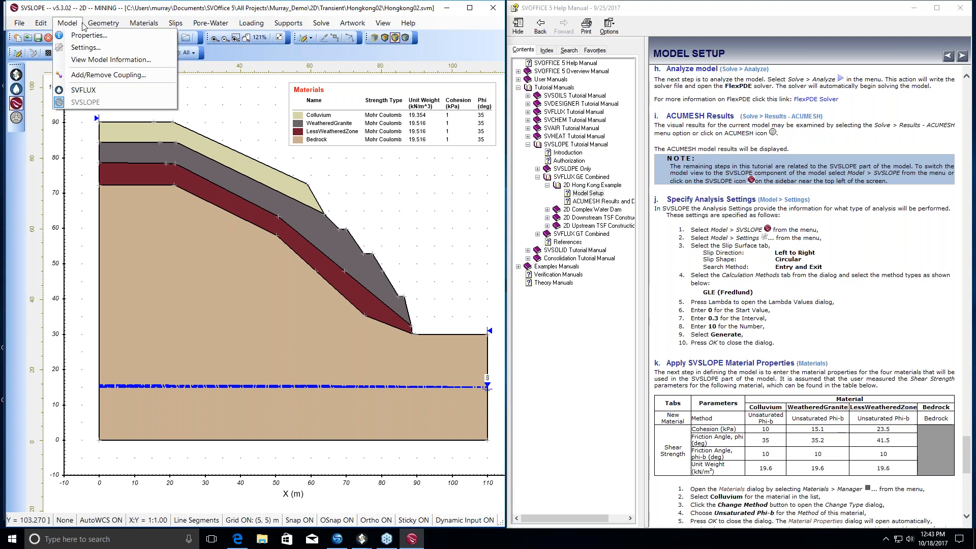
Step: Bring up the GLE lambda values under the analysis settings' Calculation Methods
click(85, 48)
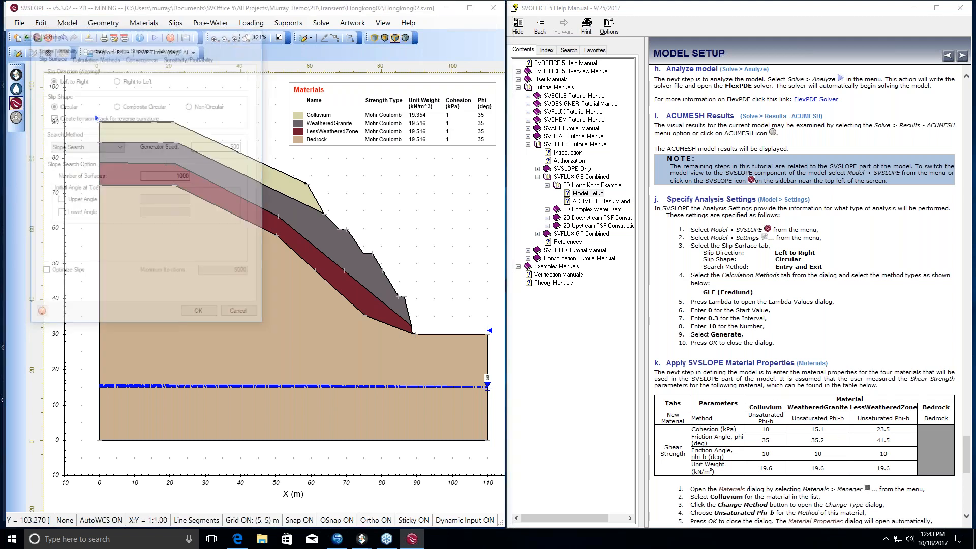
drag(129, 34, 193, 137)
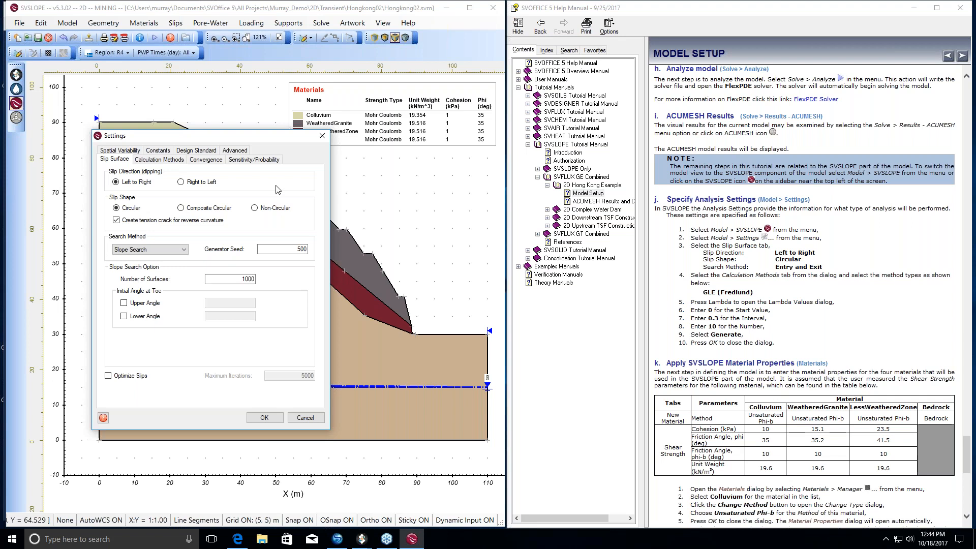
click(159, 160)
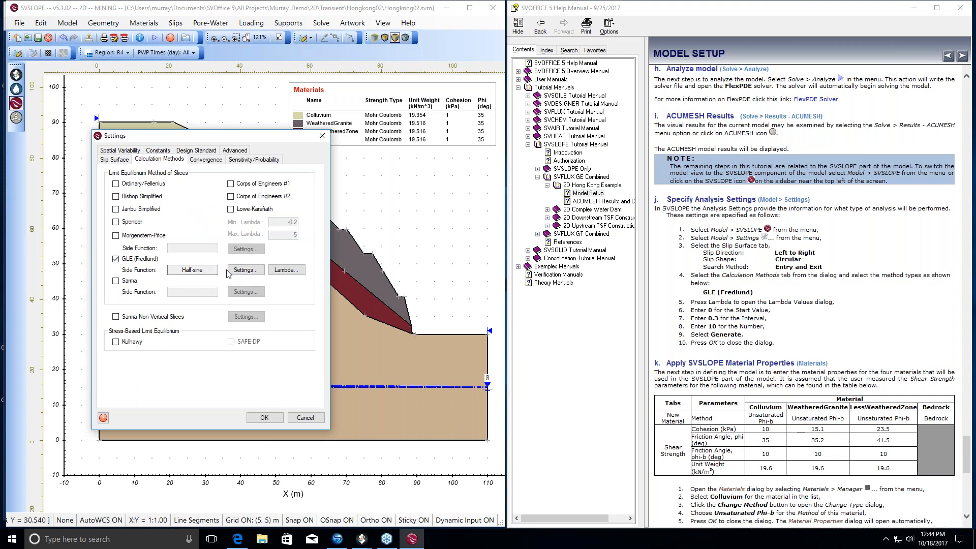
click(286, 270)
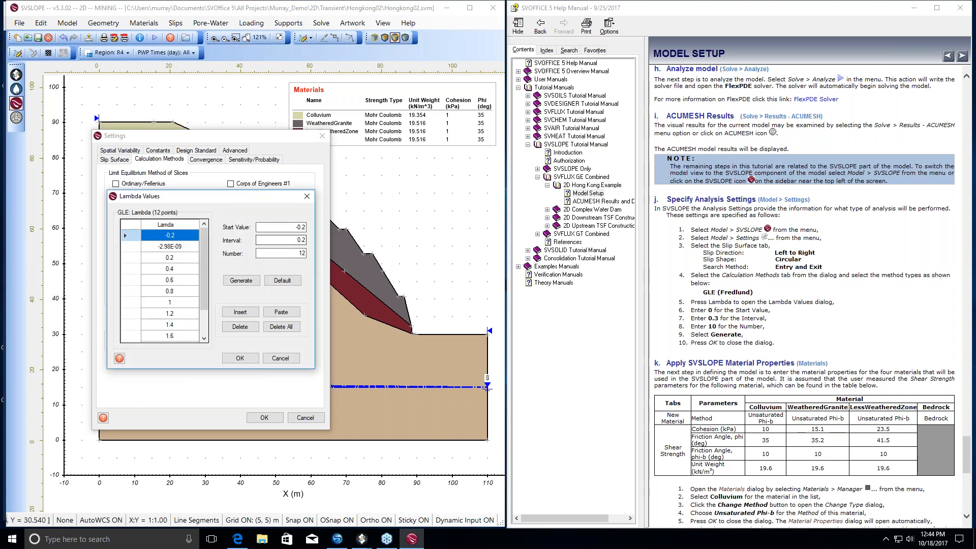
Step: Regenerate lambda as 10 values from 0 at 0.3 intervals and save the settings
drag(290, 227, 351, 230)
text(0)
key(Tab)
key(BackSpace)
key(Tab)
text(1)
click(241, 280)
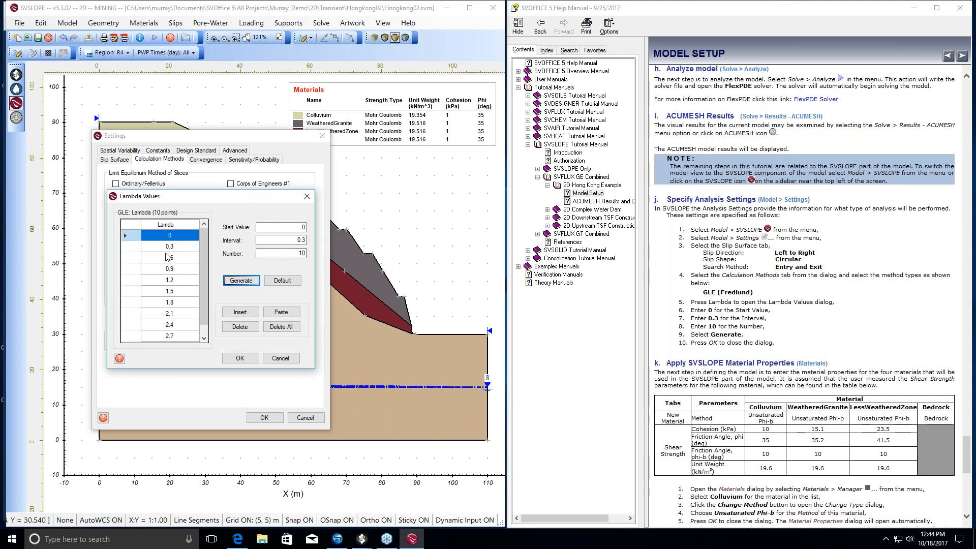
click(246, 361)
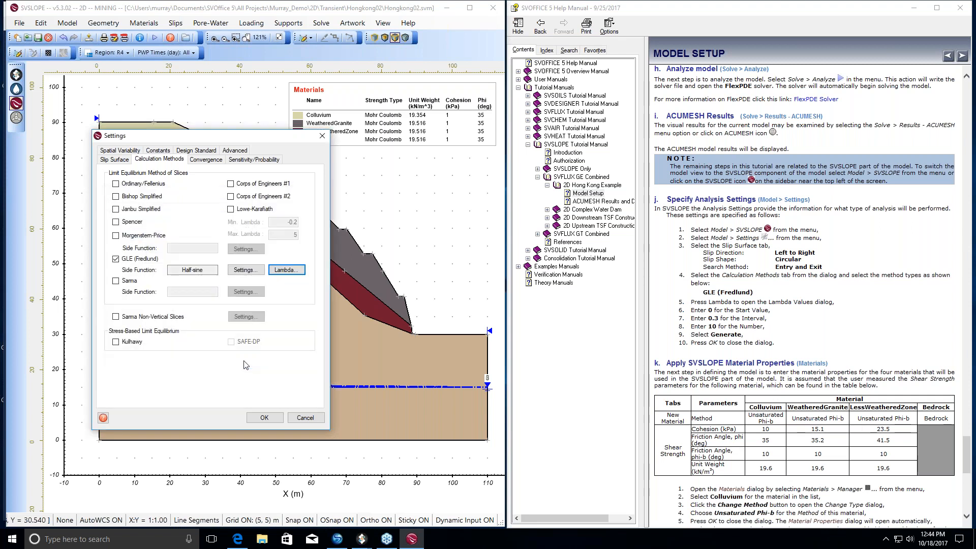
click(264, 417)
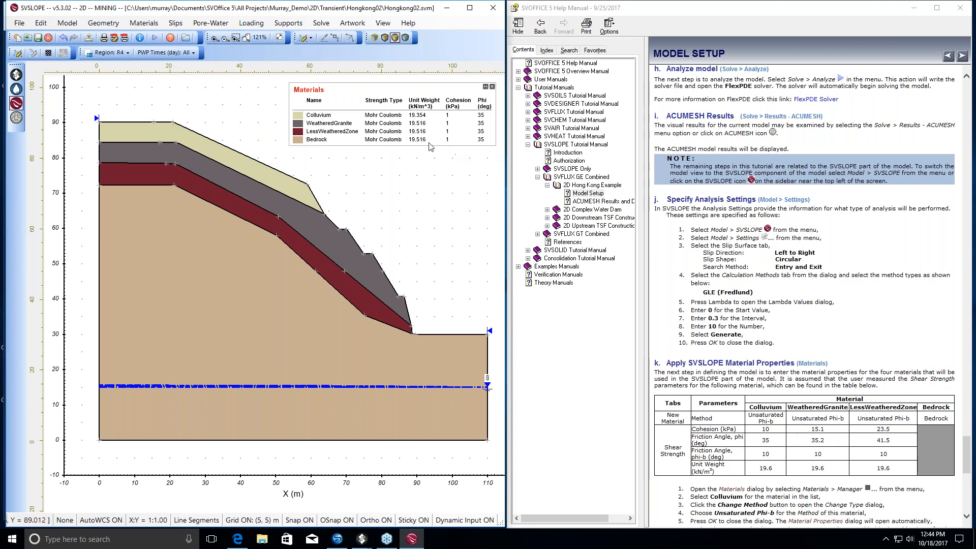
scroll(718, 379, down, 5)
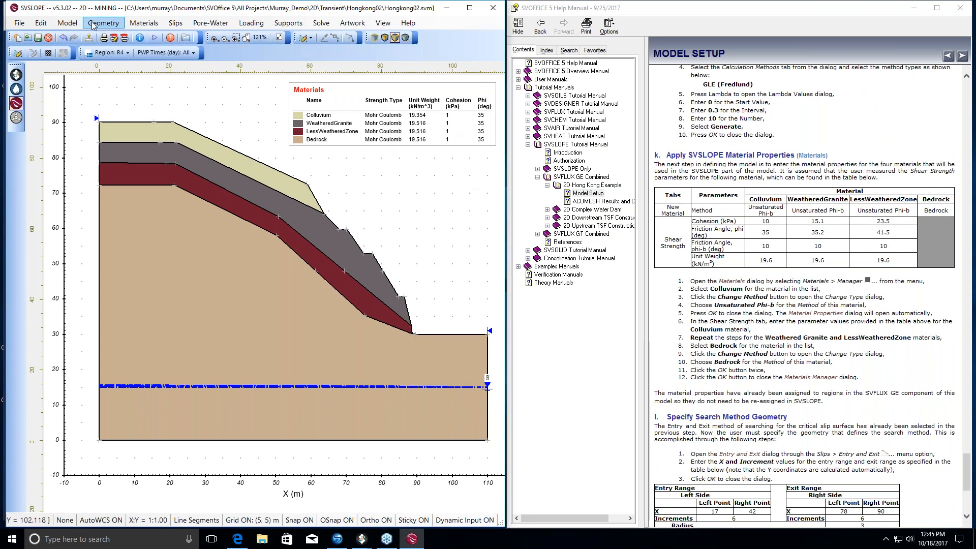
Step: In the Materials Manager, change Colluvium from Mohr Coulomb to the Unsaturated Phi-b method
click(143, 24)
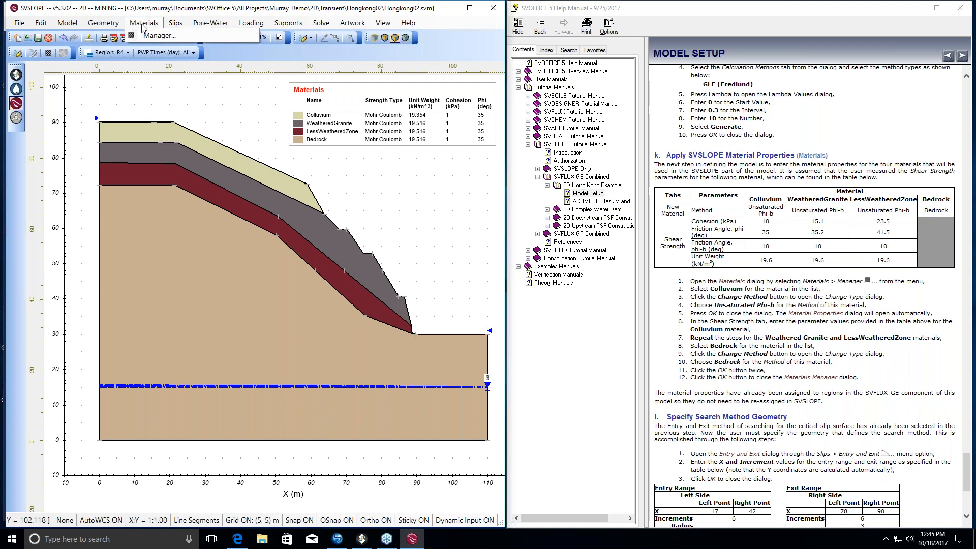
click(147, 36)
drag(266, 170, 285, 239)
click(135, 267)
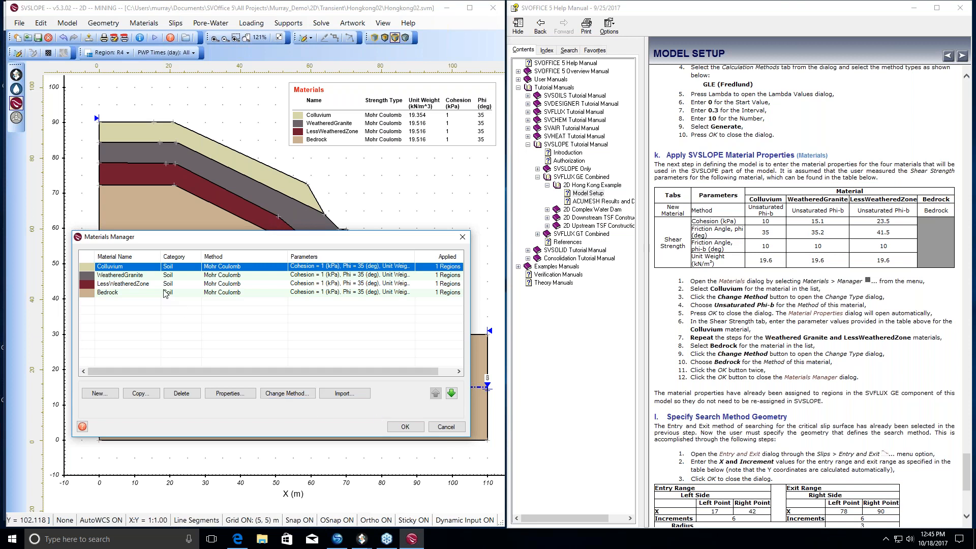
click(294, 394)
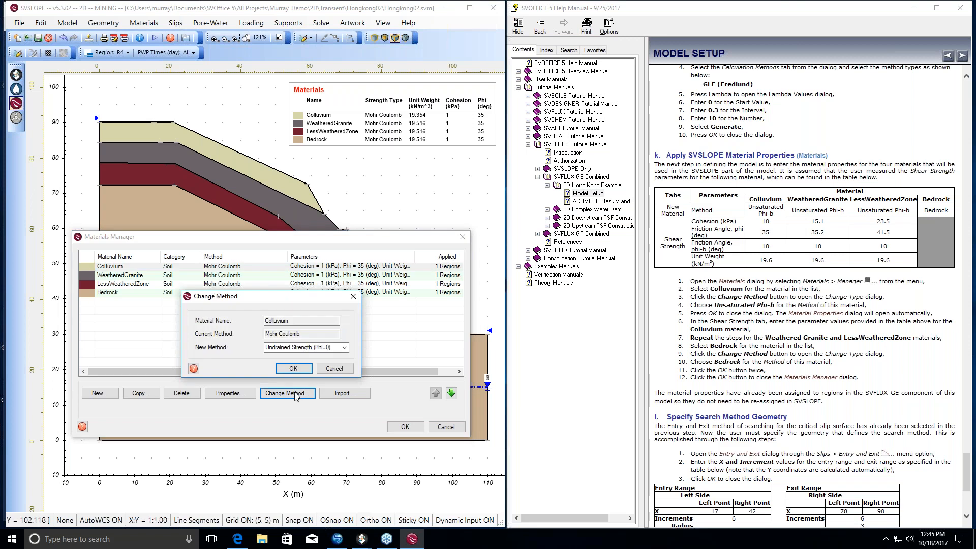
click(346, 348)
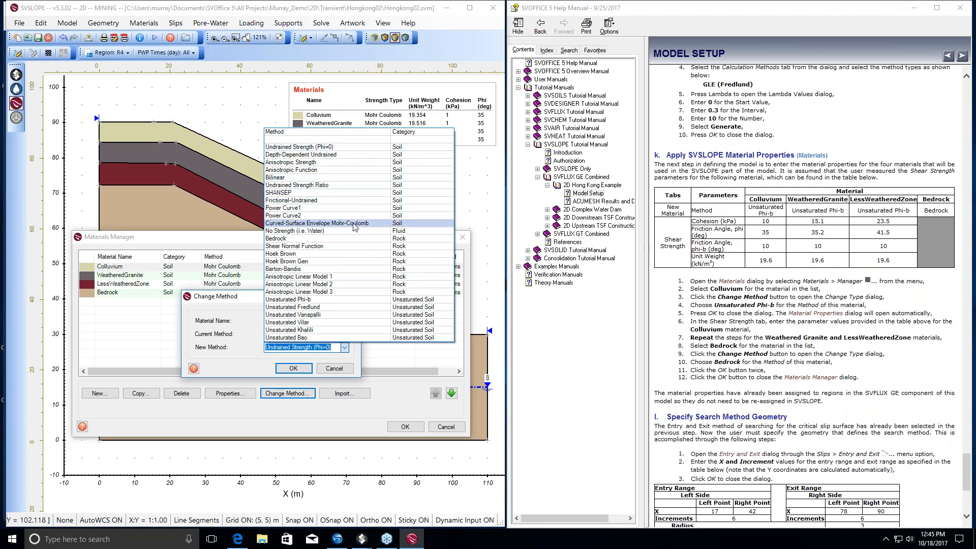
click(345, 302)
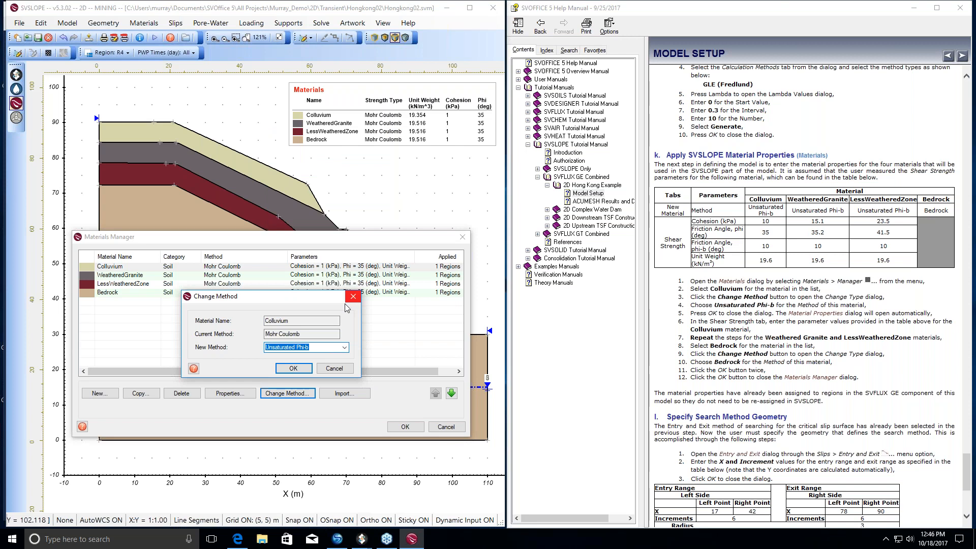
click(293, 370)
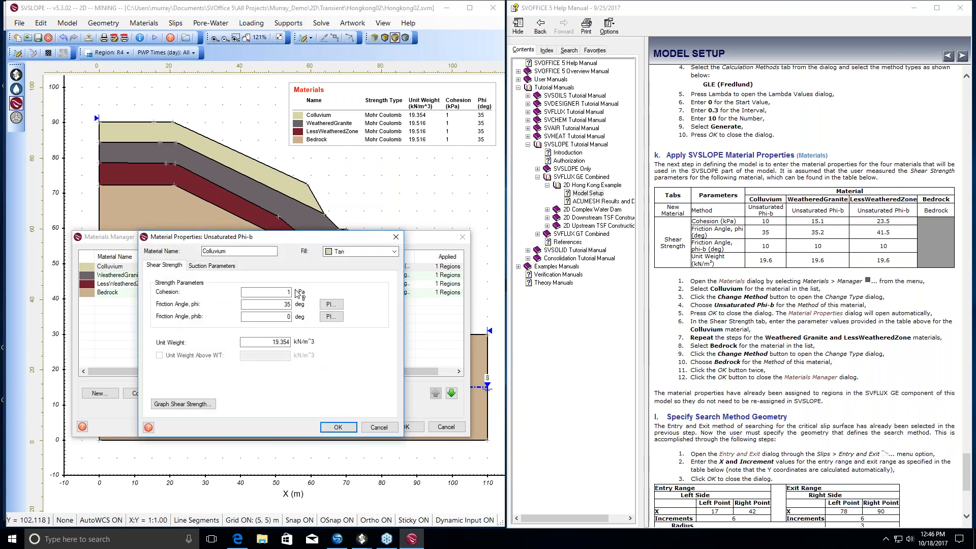
Step: Give Colluvium cohesion 10 kPa, phi 35°, phib 10° and unit weight 19.6 kN/m³
double_click(275, 292)
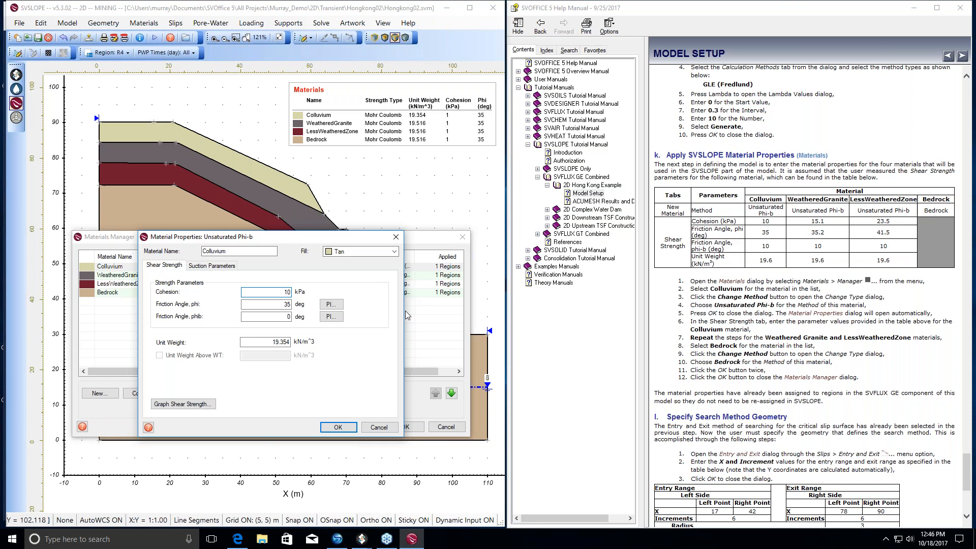
text(10)
key(Tab)
key(Tab)
text(1)
double_click(282, 317)
text(3)
double_click(279, 317)
text(10)
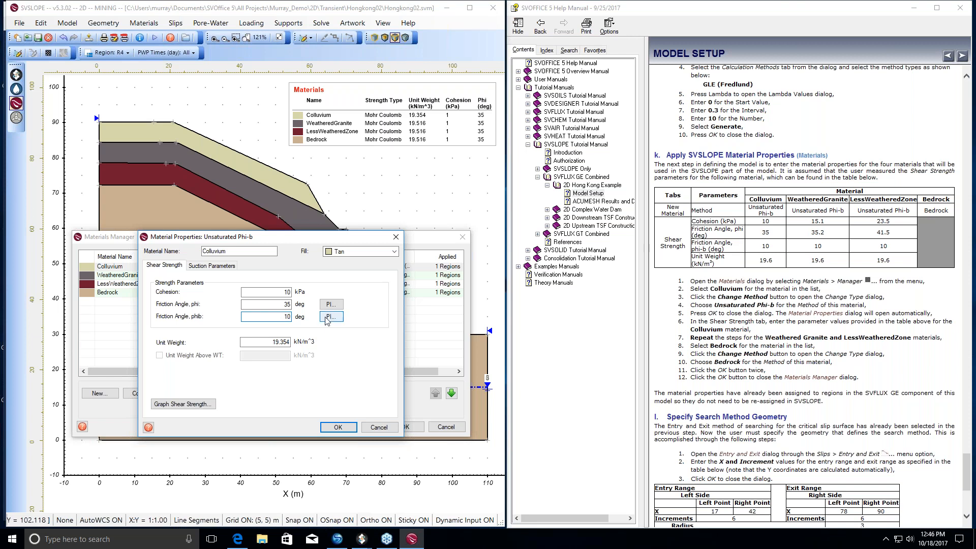
double_click(267, 343)
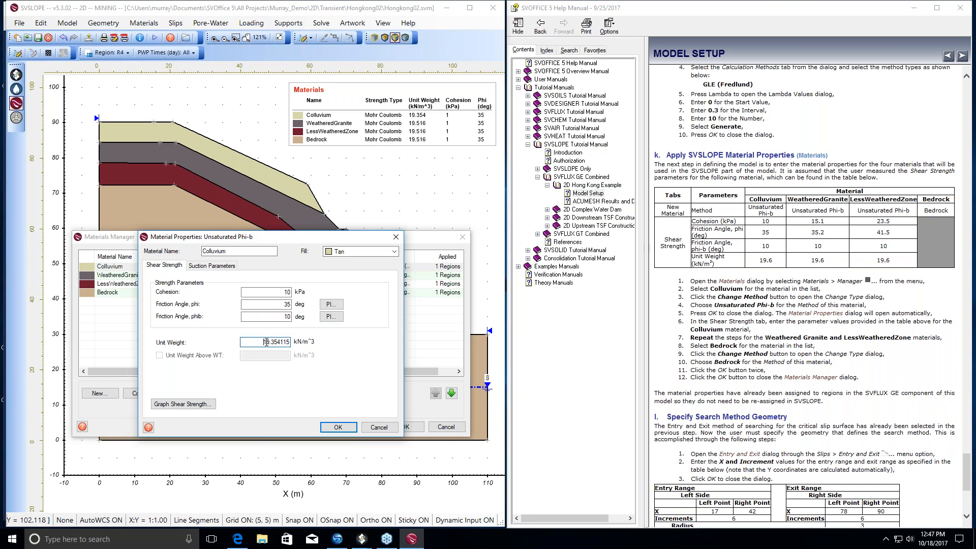
text(19.6)
click(339, 425)
Step: Switch WeatheredGranite's strength method to Unsaturated Phi-b
click(134, 276)
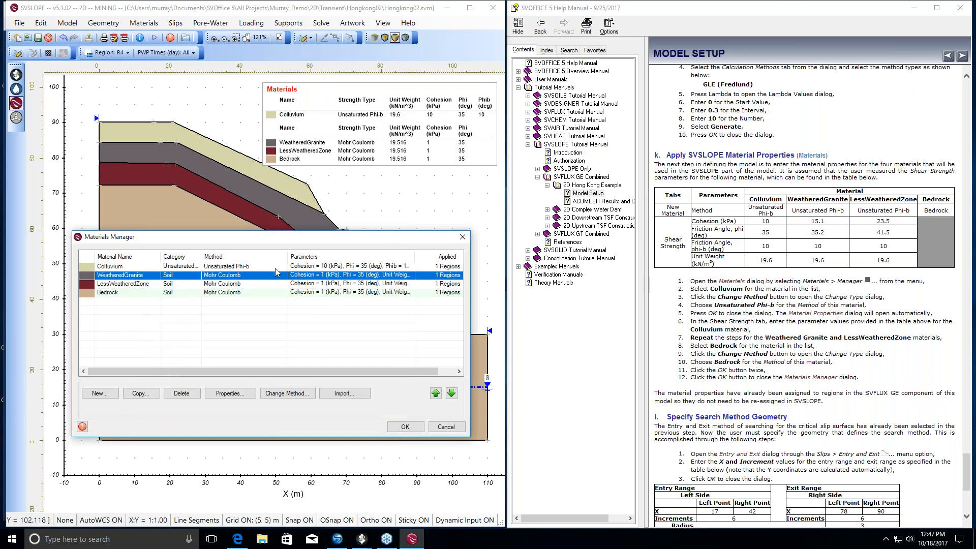
click(302, 394)
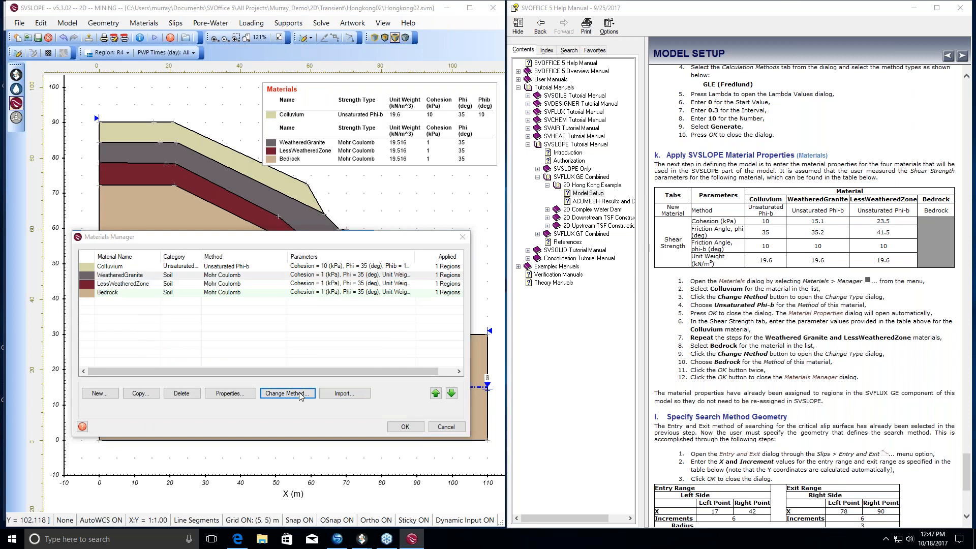
click(345, 348)
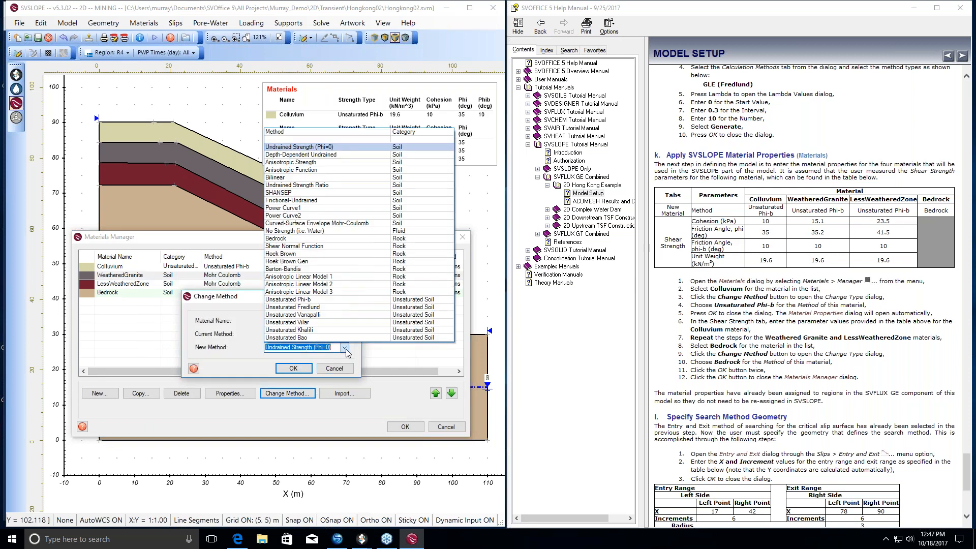
click(323, 300)
click(293, 368)
Step: Give WeatheredGranite cohesion 15.1 kPa, phi 35°, phib 10° and unit weight 19.6
double_click(287, 291)
text(15.1)
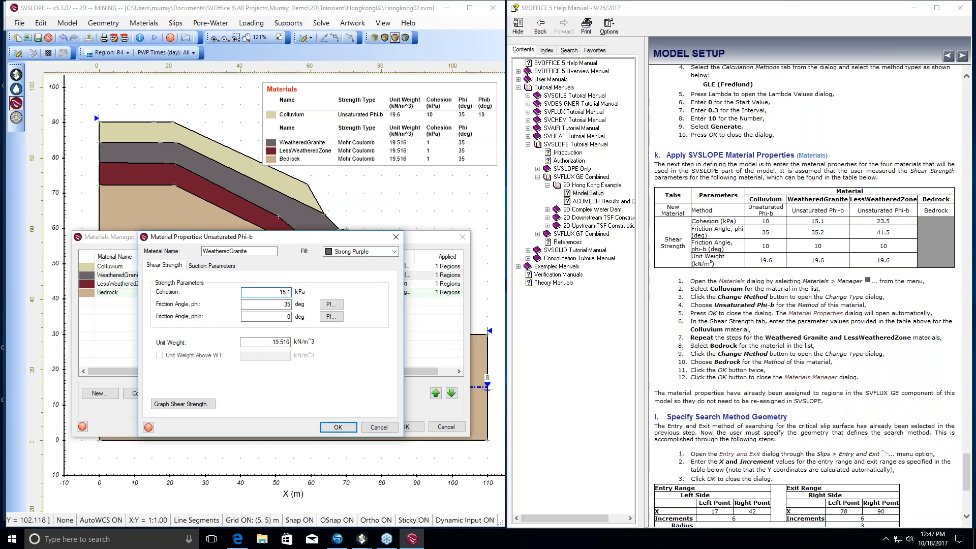
key(Tab)
text(35)
key(Tab)
click(259, 344)
drag(259, 344, 344, 343)
text(1)
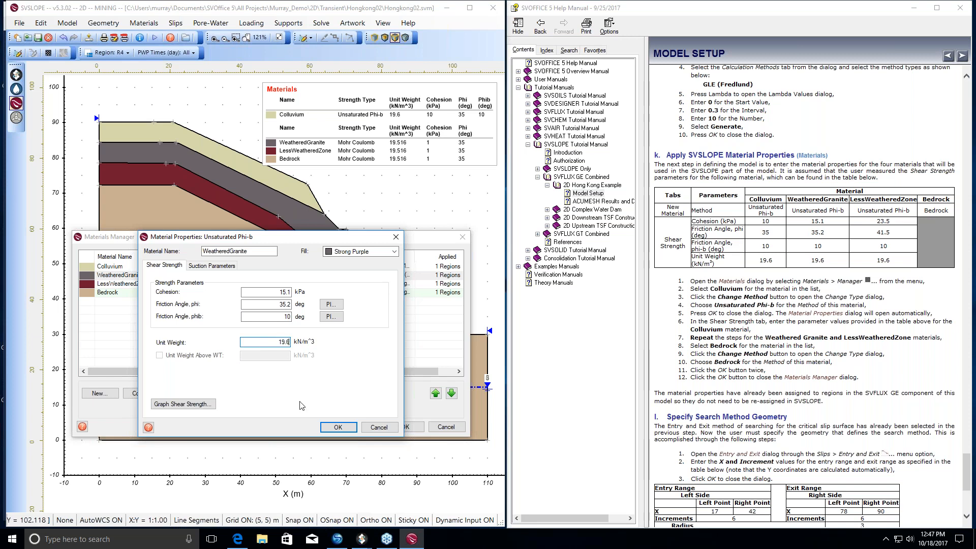
click(339, 427)
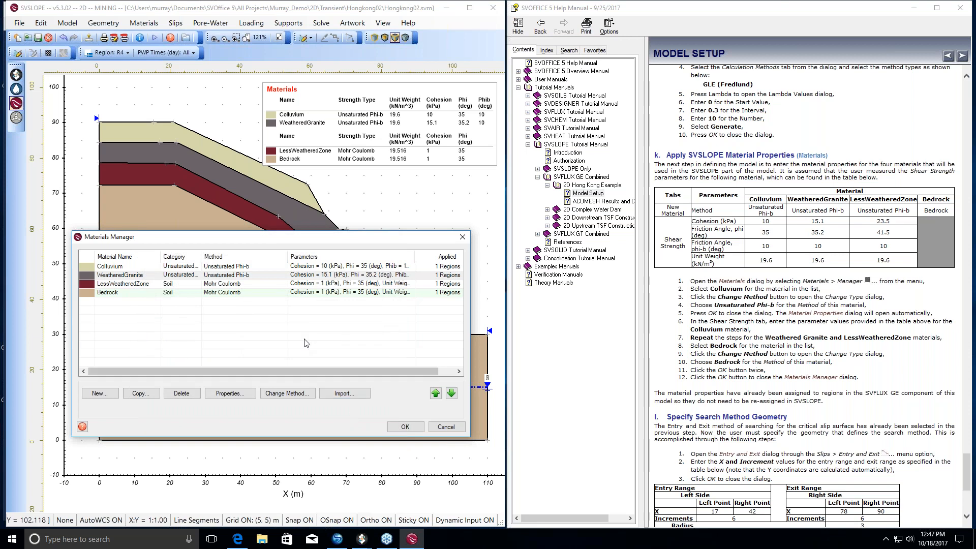
Step: Switch LessWeatheredZone's strength method to Unsaturated Phi-b
click(146, 287)
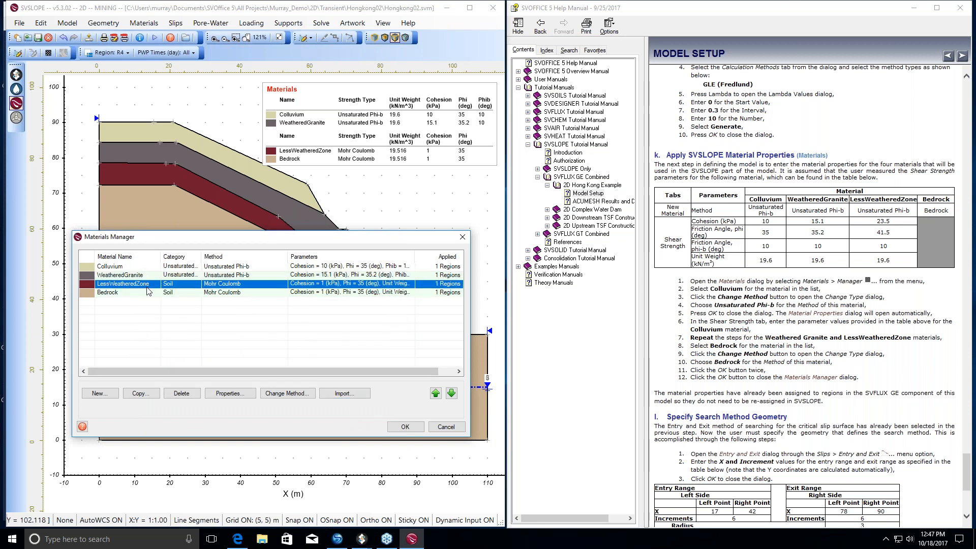
click(288, 393)
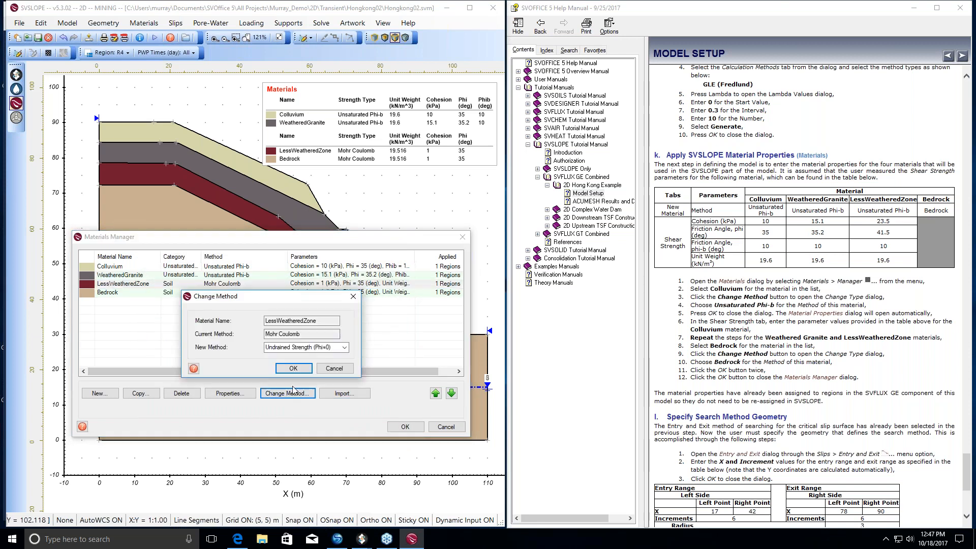
click(304, 347)
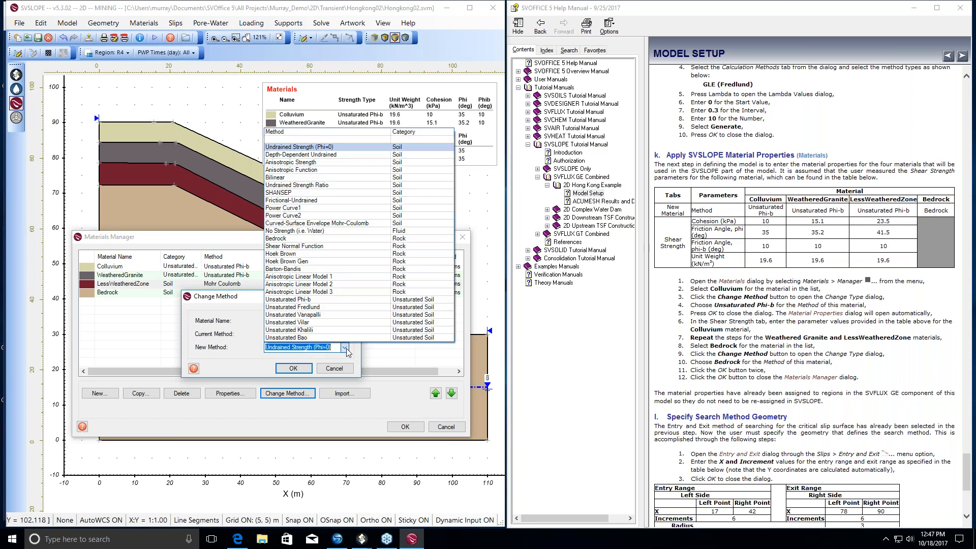
click(333, 300)
click(293, 368)
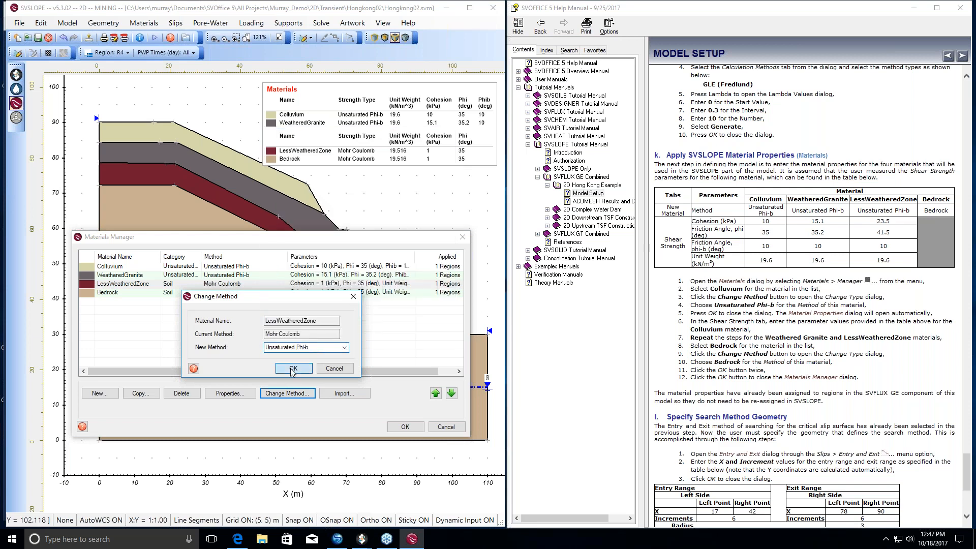
Step: Give LessWeatheredZone cohesion 23.5 kPa, phib 10° and unit weight 19.6
drag(283, 292, 328, 293)
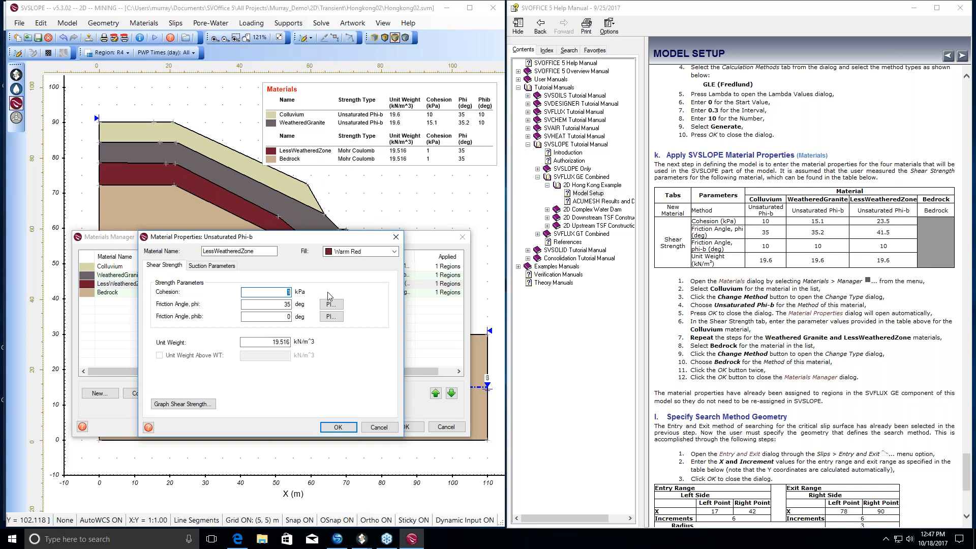
text(23.5)
key(Tab)
key(Tab)
key(Tab)
key(Tab)
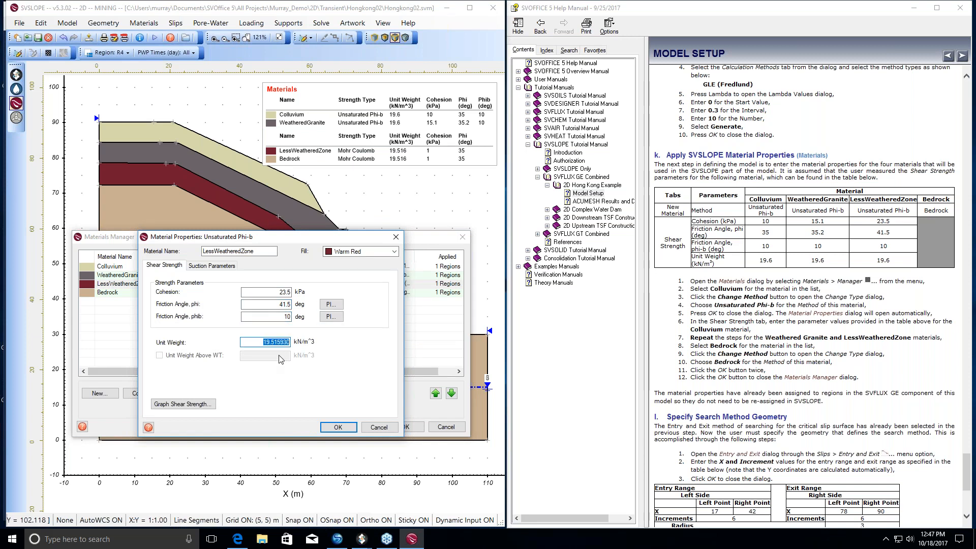
text(1)
click(351, 427)
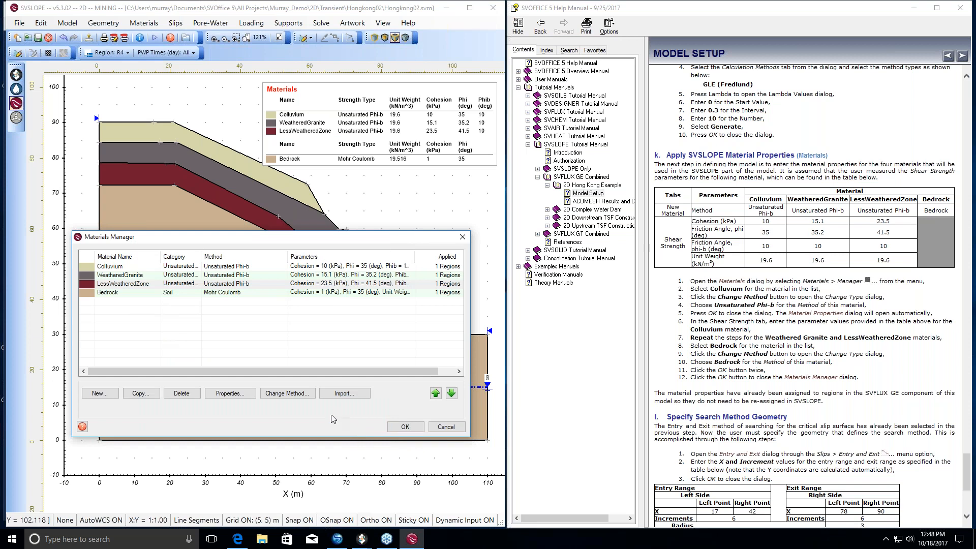
click(213, 296)
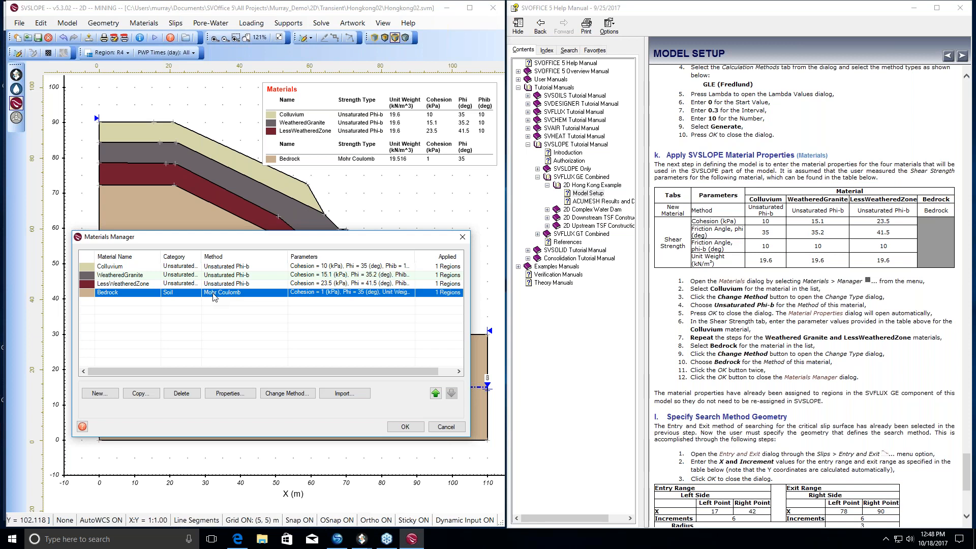
Step: Change Bedrock from Mohr Coulomb to the Bedrock strength method and close the Materials Manager
click(286, 393)
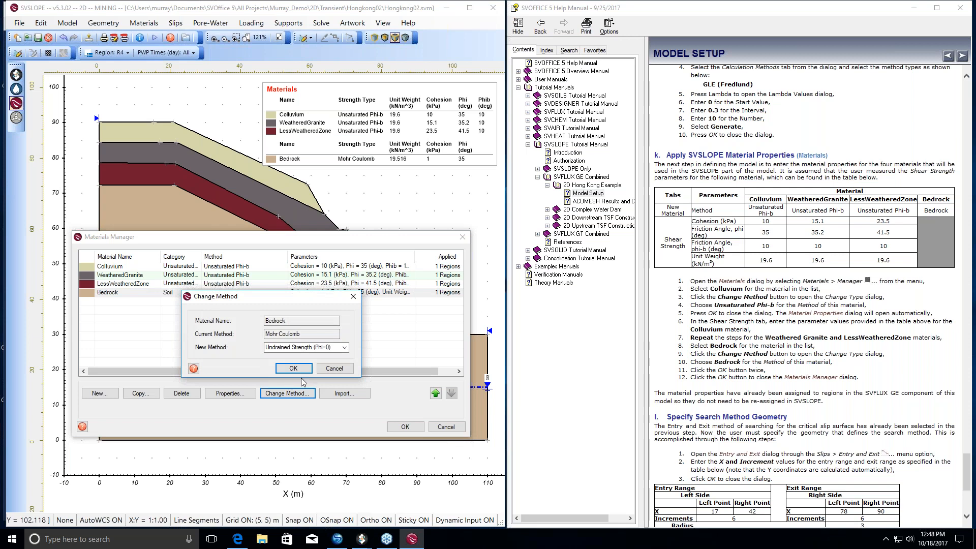
click(345, 348)
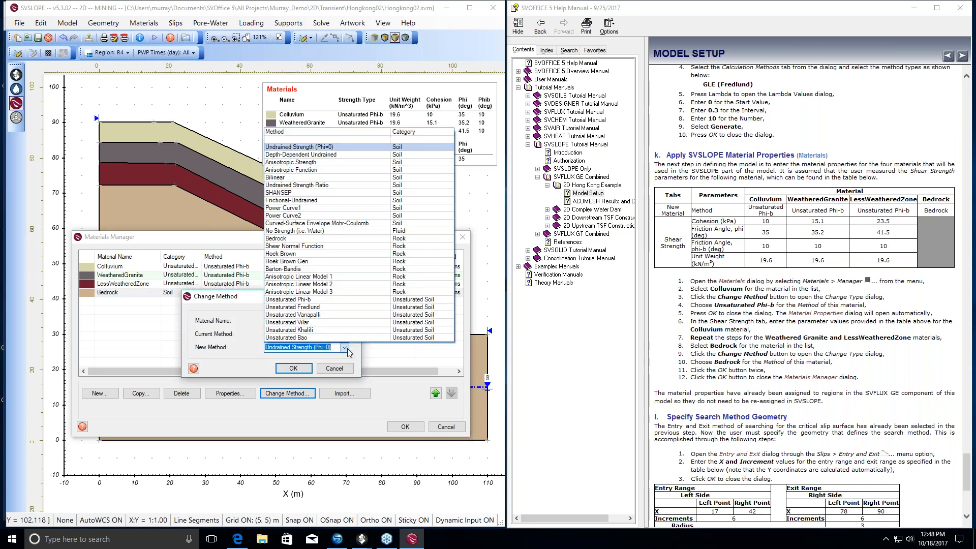
click(328, 239)
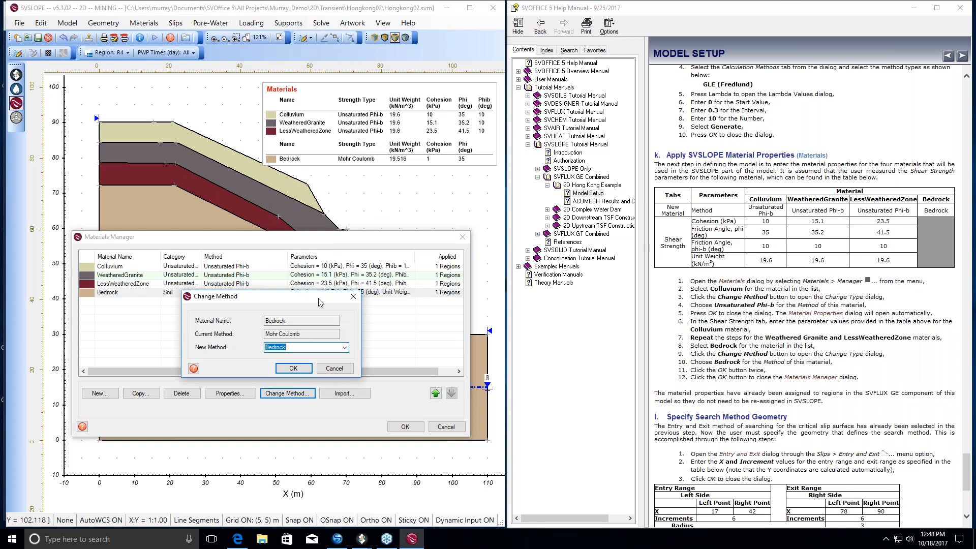
click(294, 369)
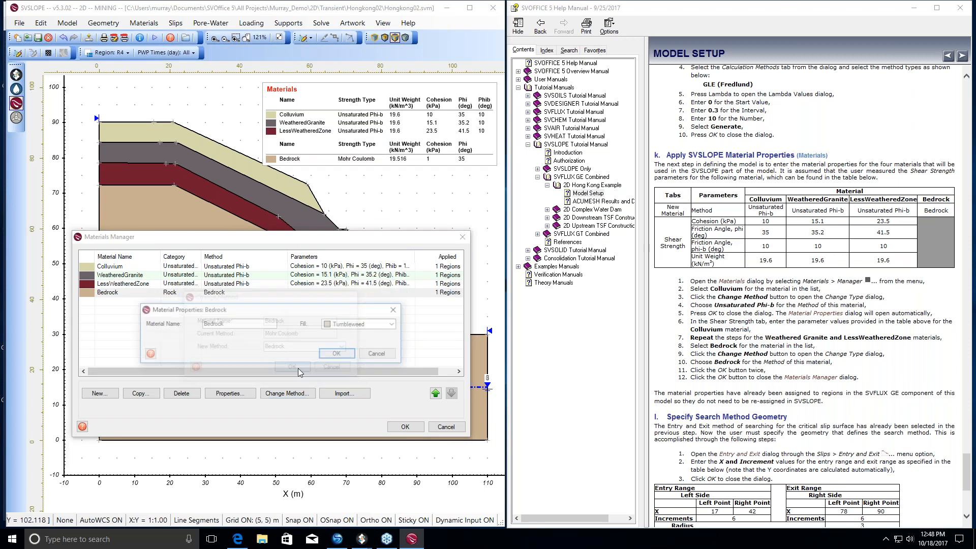
click(345, 356)
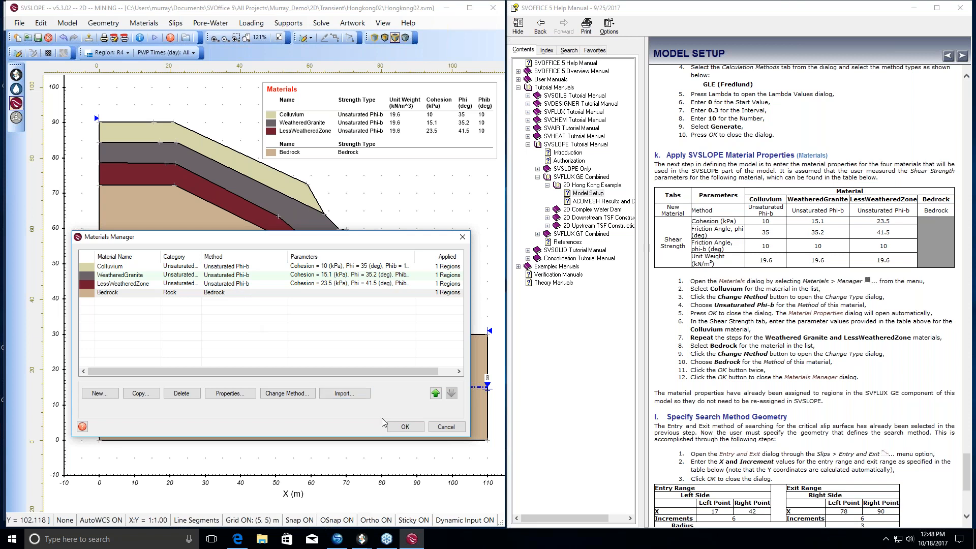
click(406, 428)
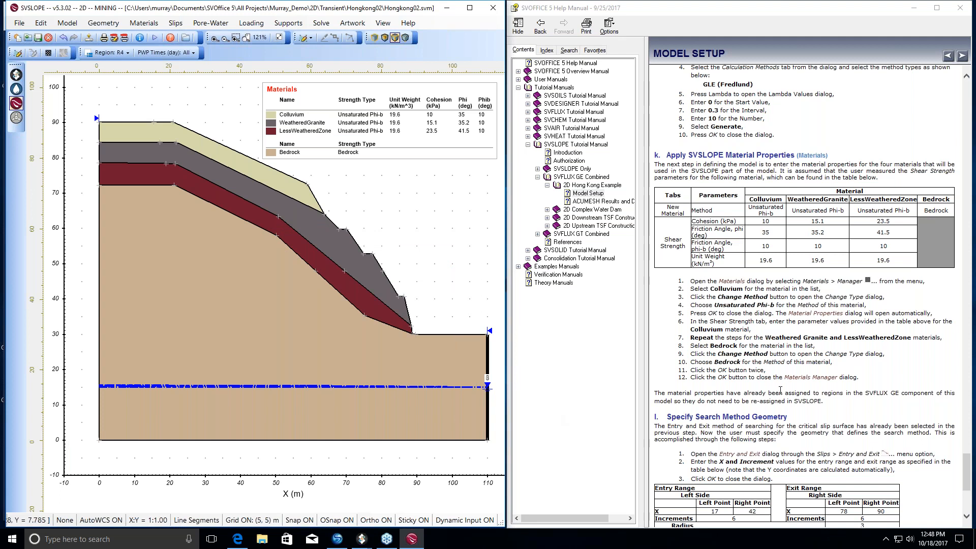
scroll(779, 392, down, 5)
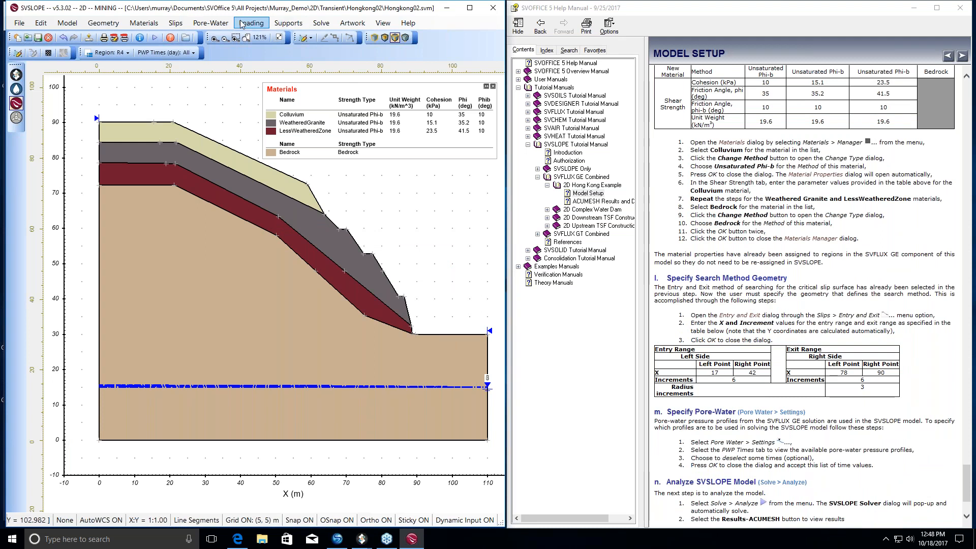
click(174, 25)
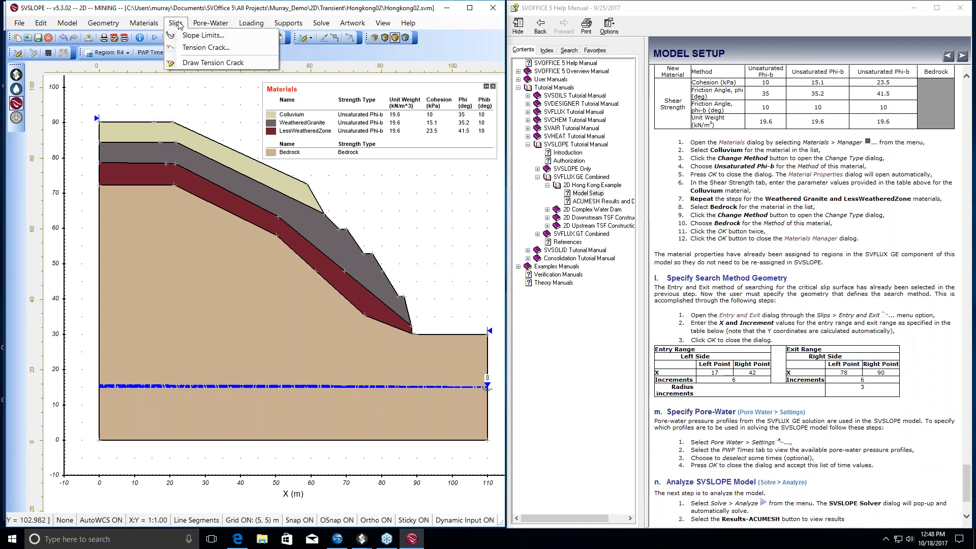
mouse_move(210, 23)
mouse_move(174, 24)
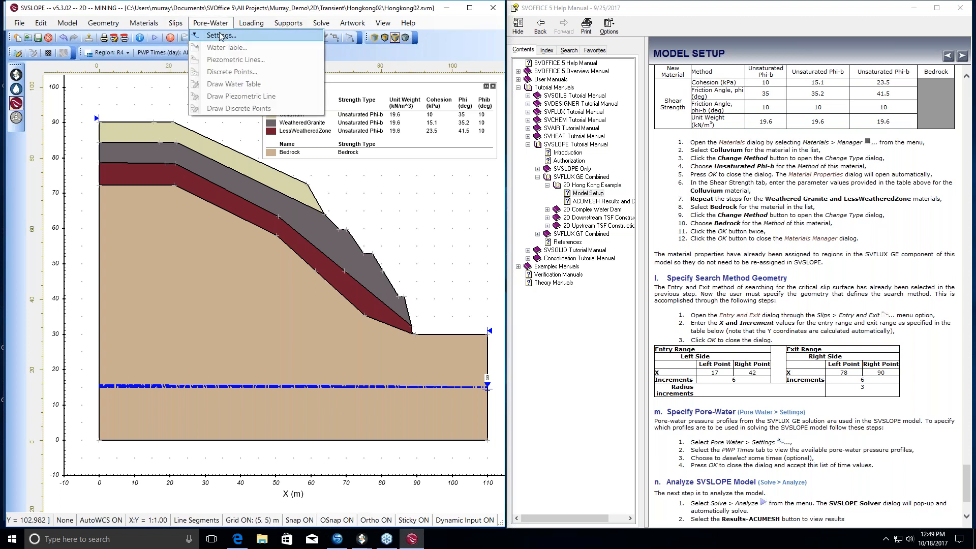
Step: Accept the pore-water settings with all seven PWP times, days 0 to 6, checked
click(221, 36)
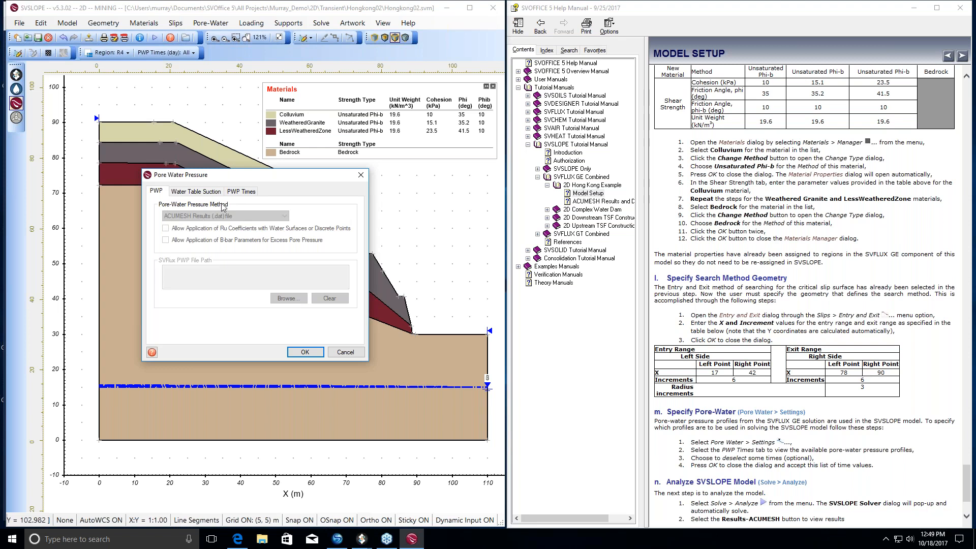
click(242, 192)
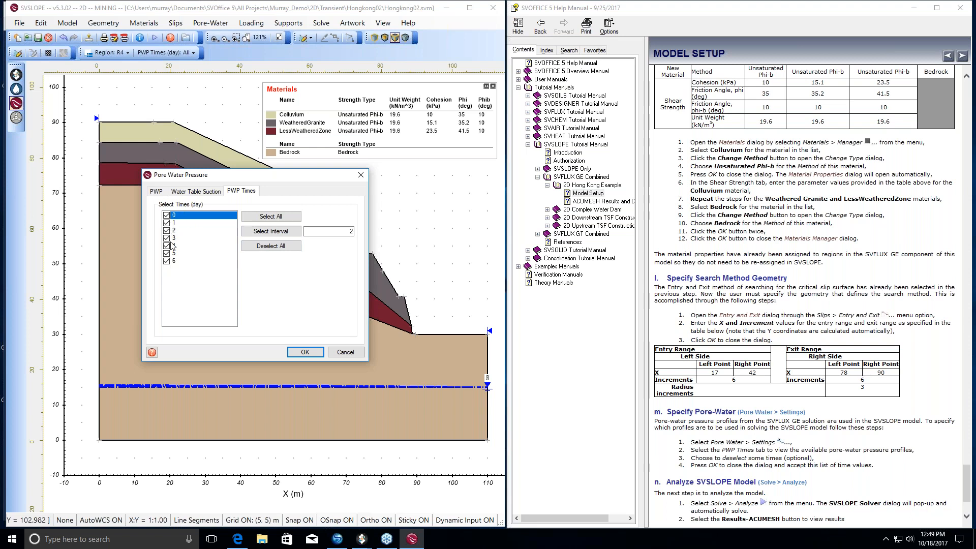
click(305, 353)
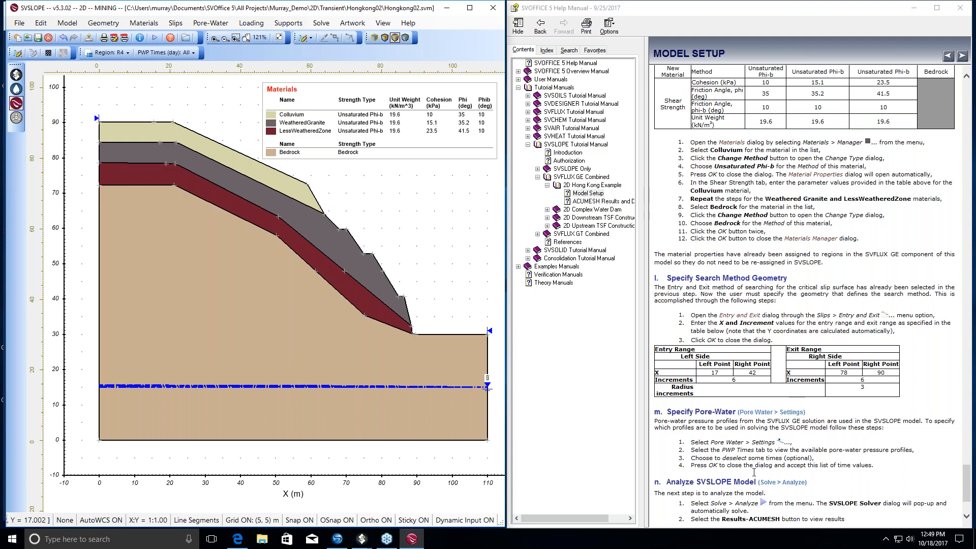
Step: Save and analyse the slope for days 0–6 (GLE FOS 1.652), then view results in ACUMESH
scroll(754, 465, down, 4)
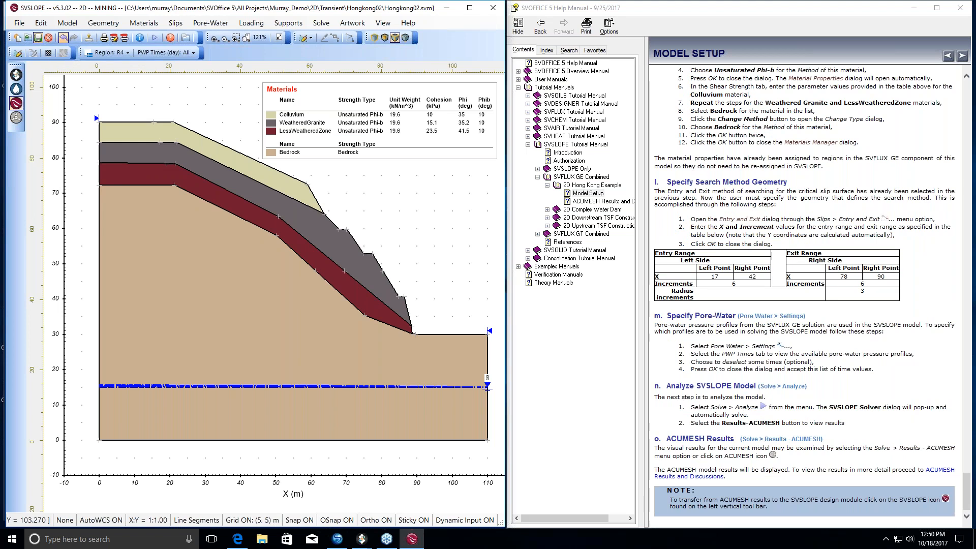
click(157, 39)
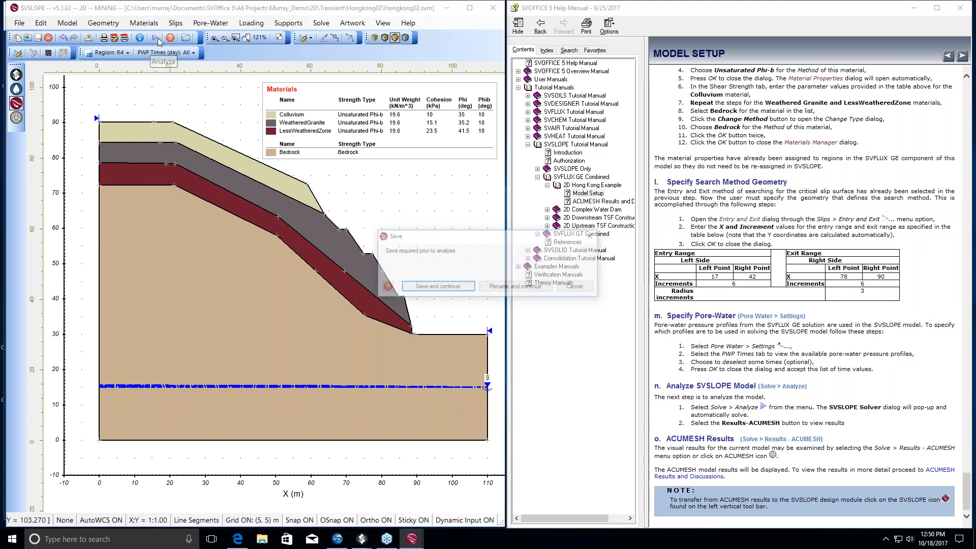
click(459, 287)
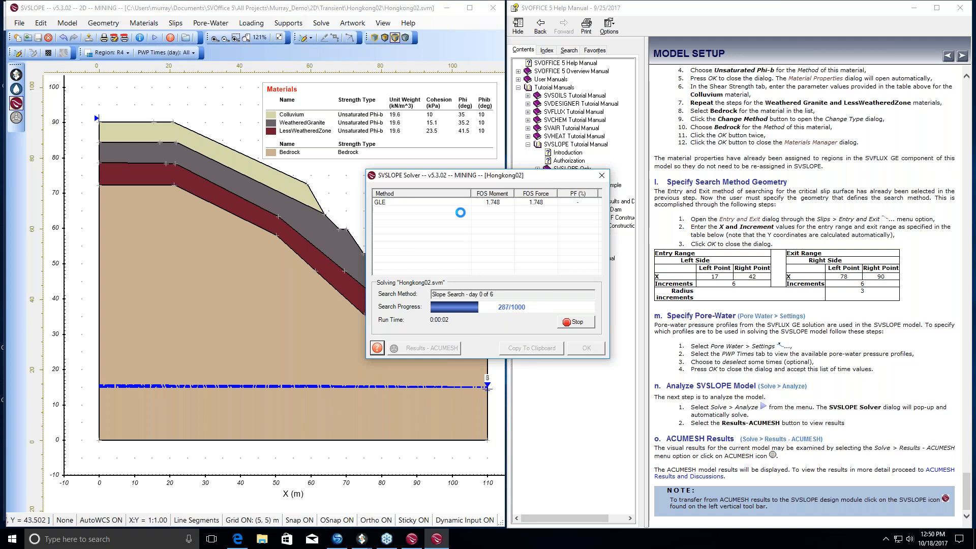
drag(463, 176, 299, 162)
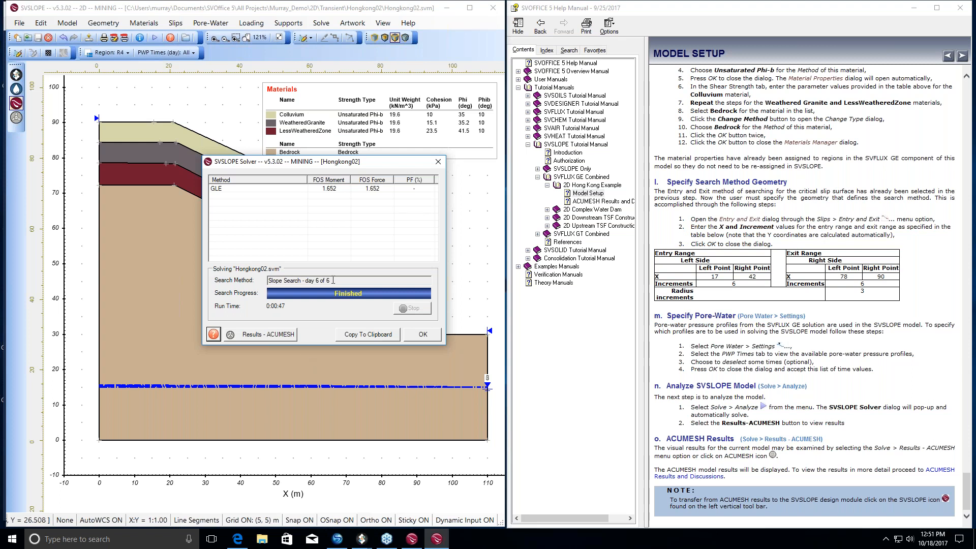
click(264, 337)
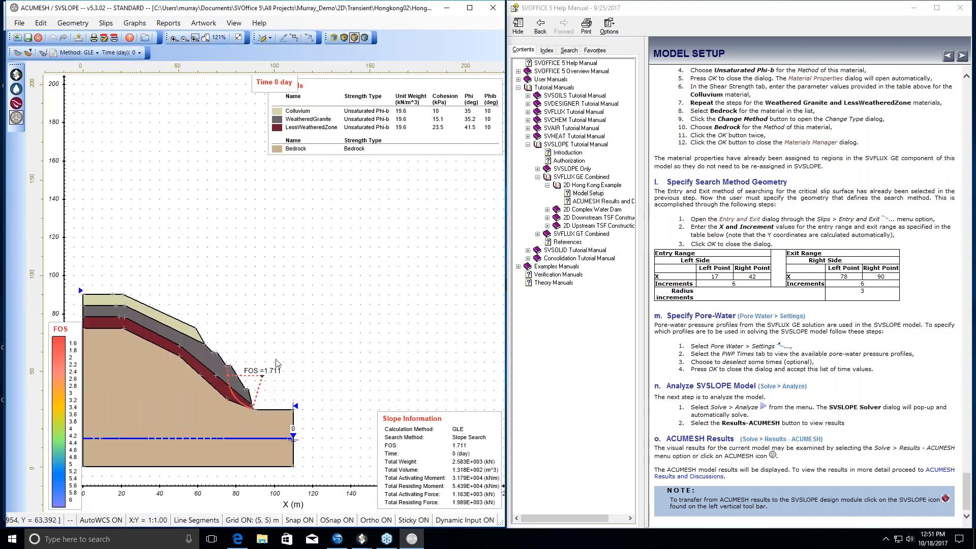
Step: Enlarge the FOS 1.711 slip surface view, closing the Slope Information panel and day label
scroll(183, 391, up, 3)
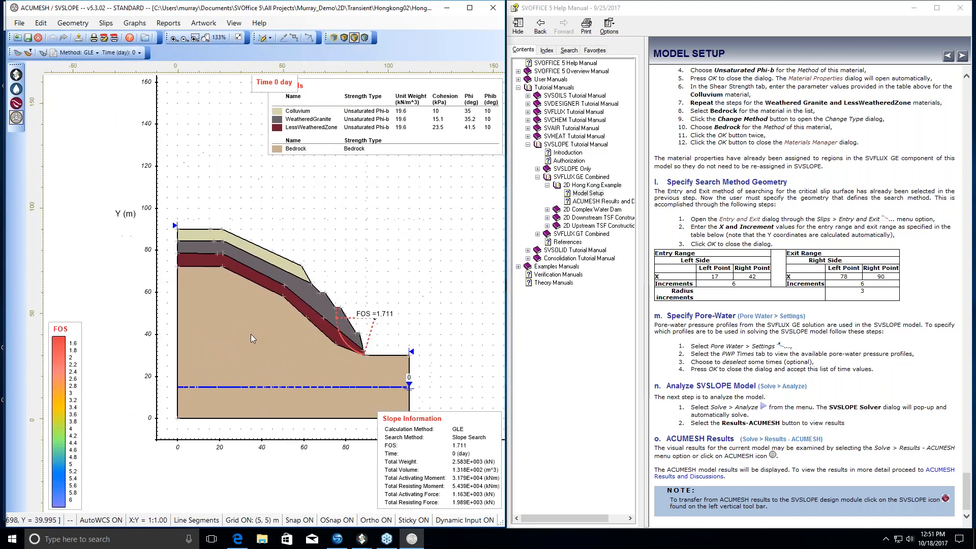
scroll(298, 378, up, 2)
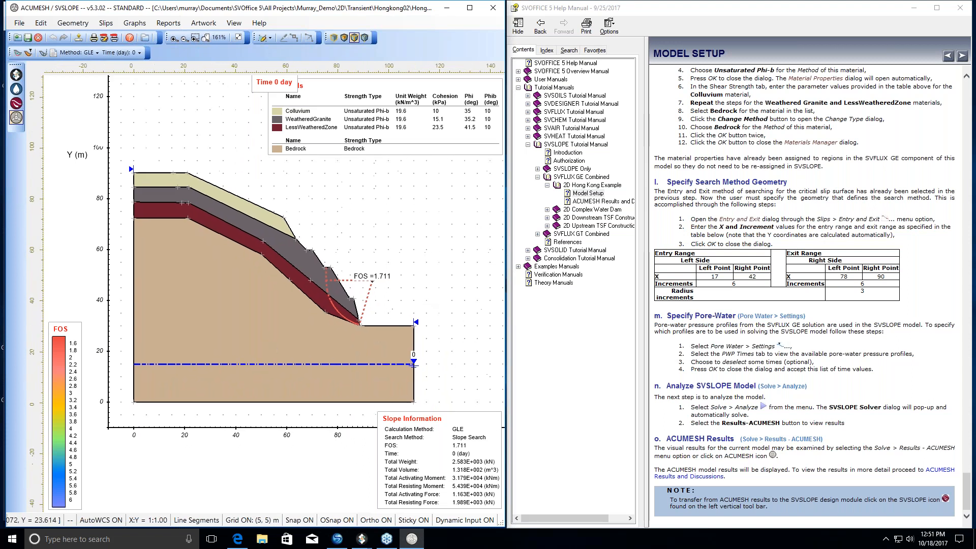
drag(261, 339, 288, 348)
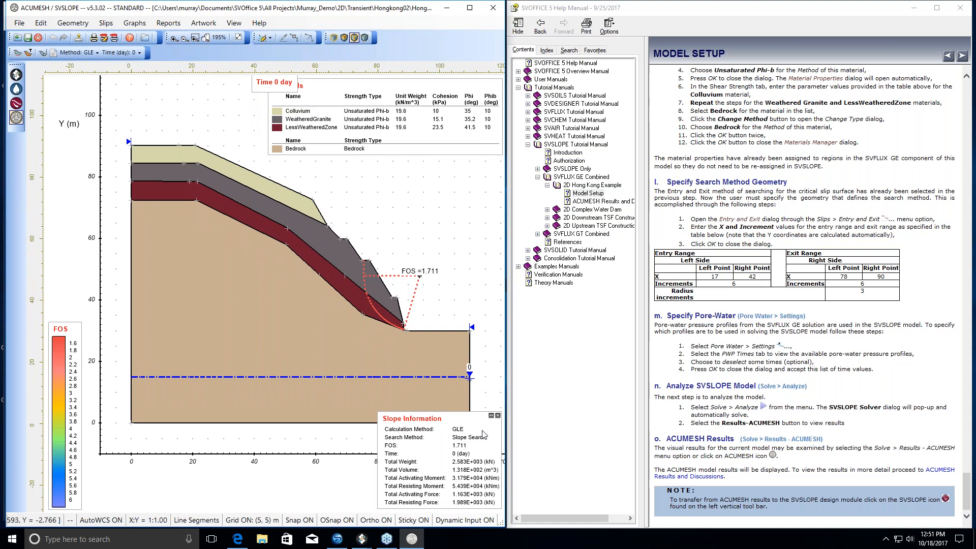
click(498, 416)
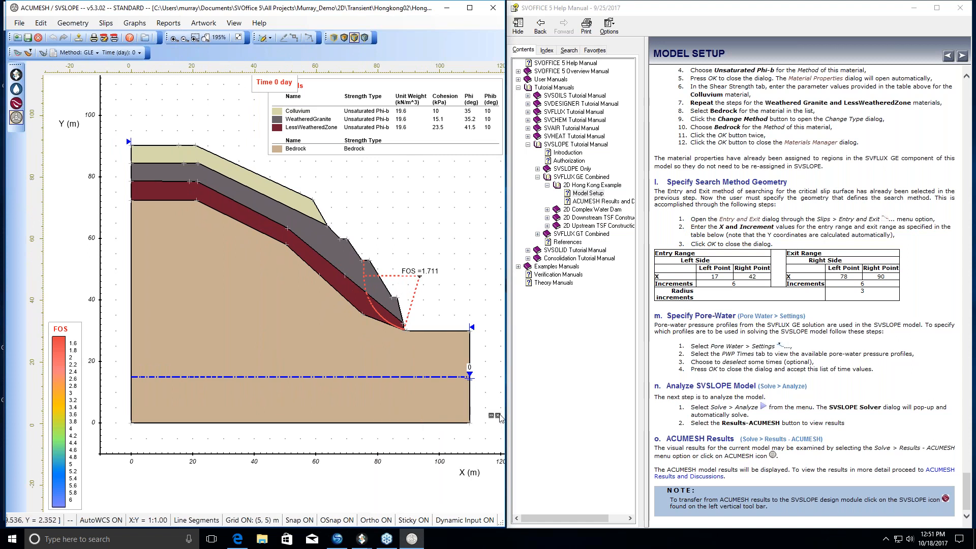
mouse_move(295, 82)
click(294, 81)
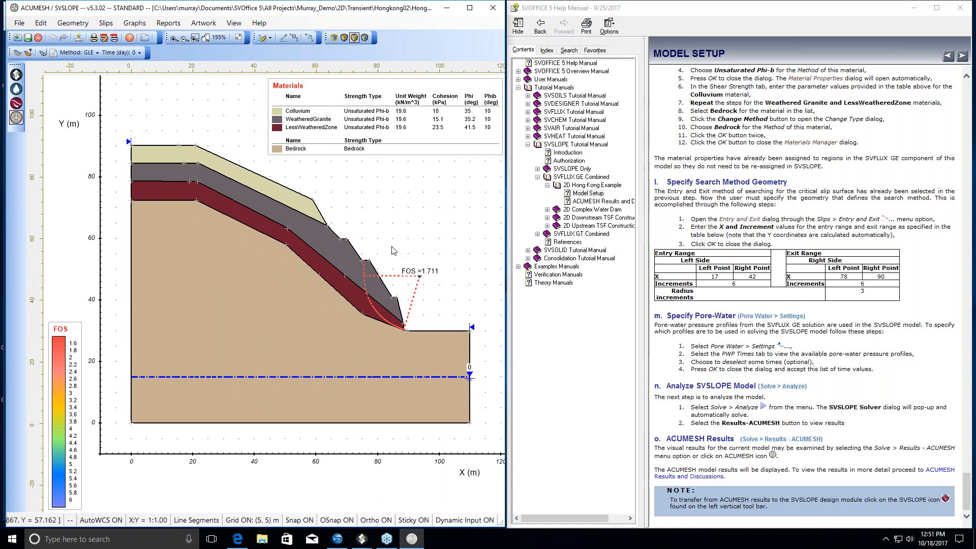
click(139, 52)
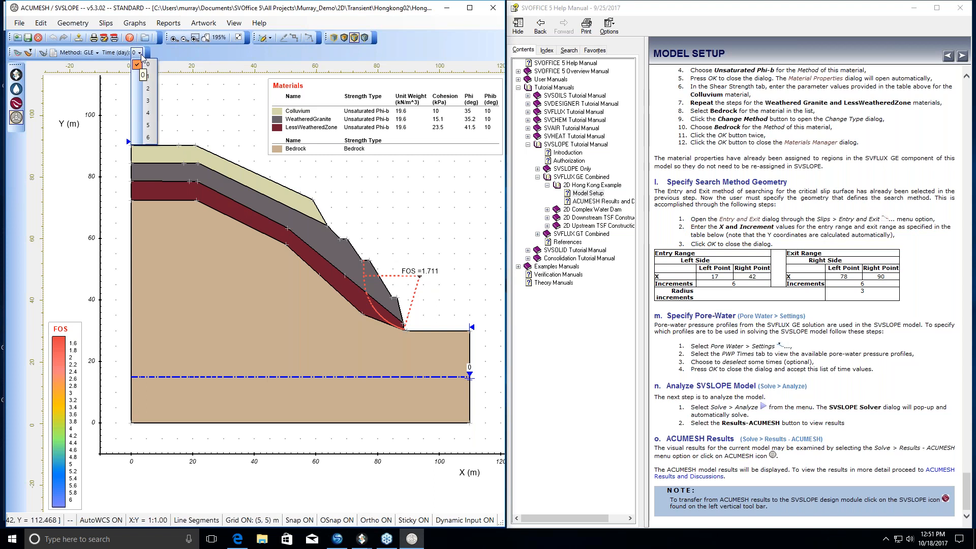
Step: Display the critical slip surfaces for days 1, 2, 3 and then 5, recentring the slope
click(148, 77)
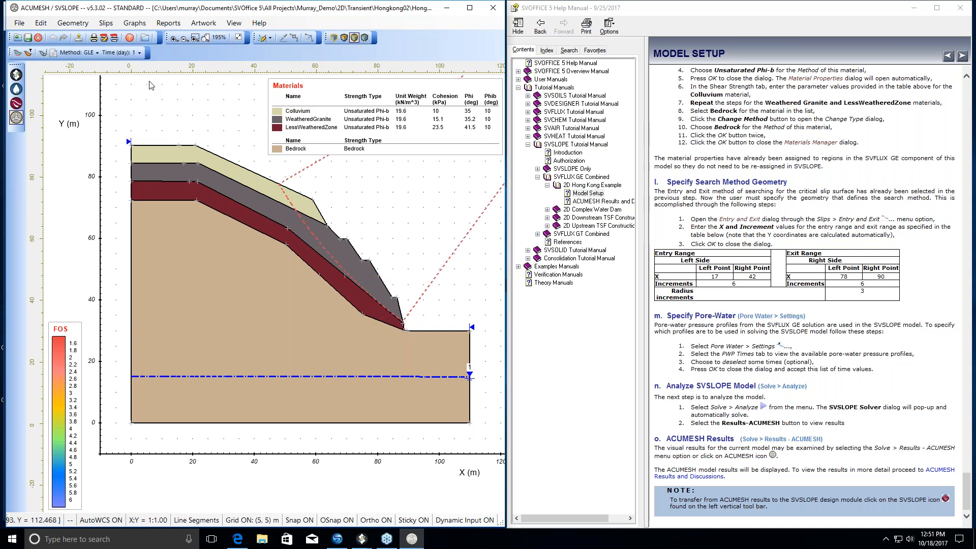
click(139, 53)
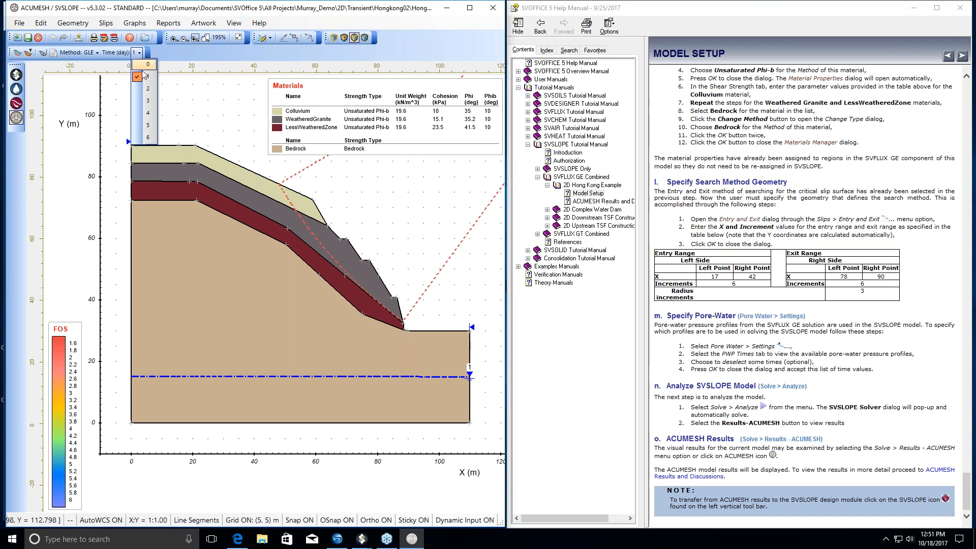
click(148, 89)
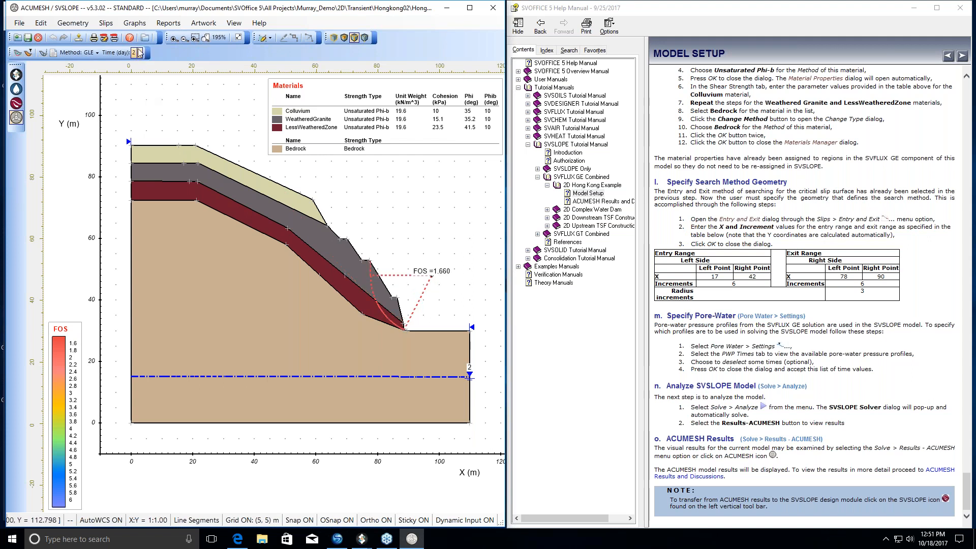
click(140, 52)
click(147, 101)
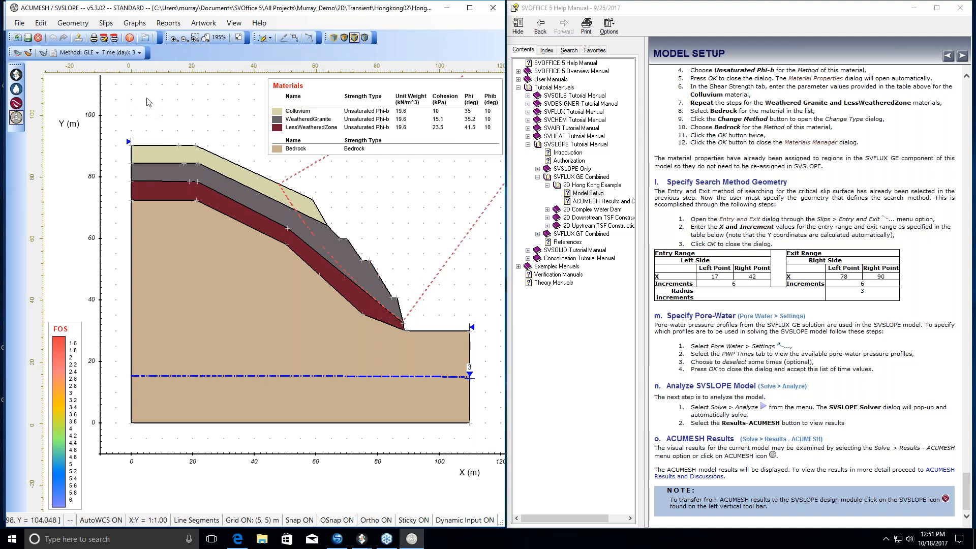
click(139, 53)
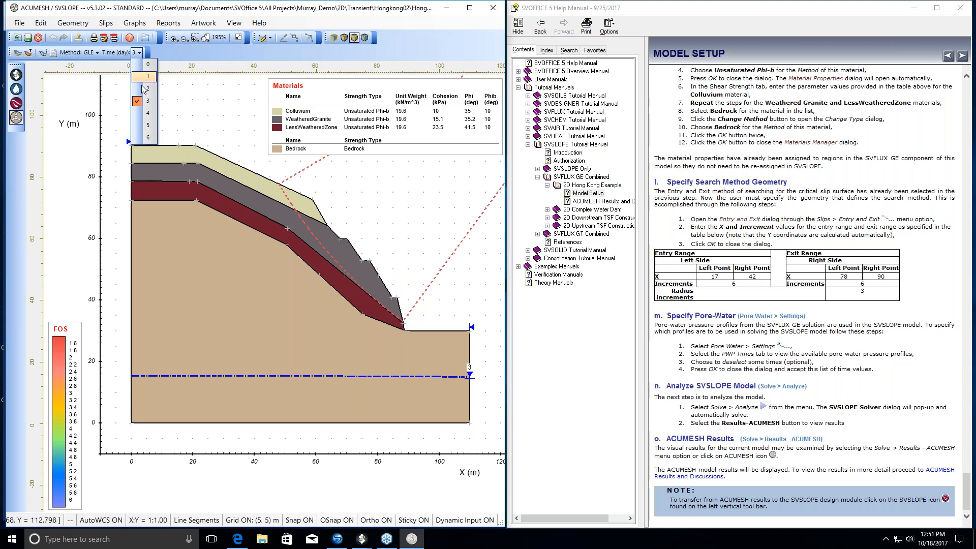
click(148, 126)
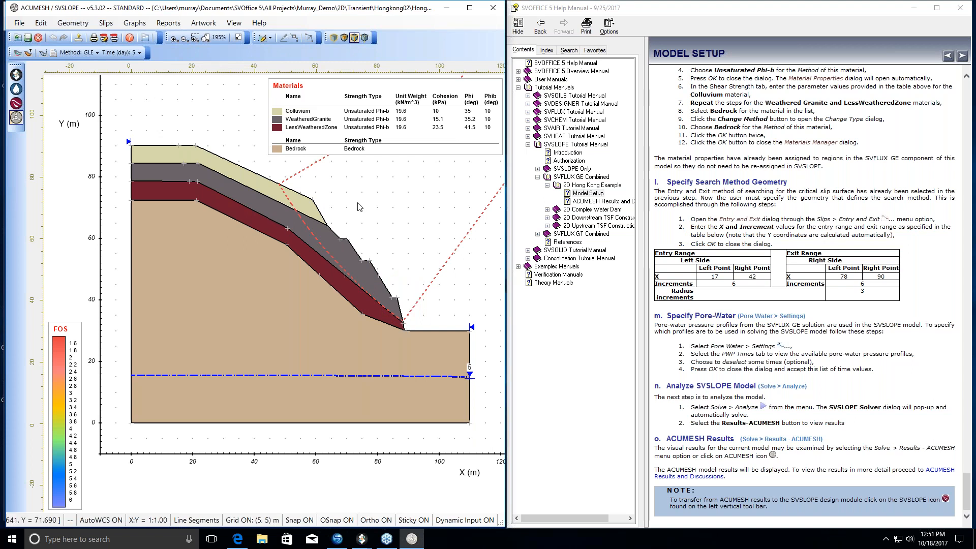
scroll(358, 206, down, 1)
drag(343, 215, 311, 292)
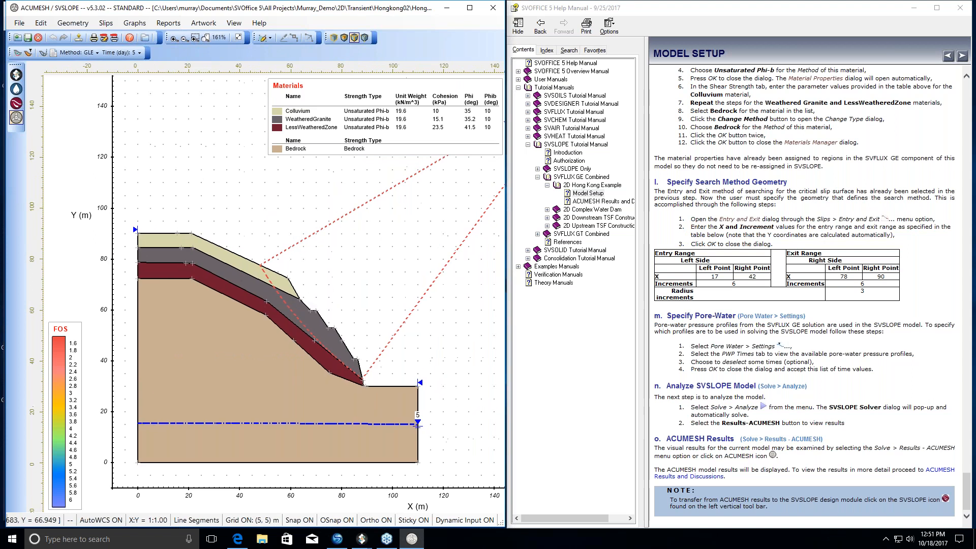
Step: Show trial slip surfaces on the day-5 plot, limited to the 10 lowest-FOS surfaces
click(105, 25)
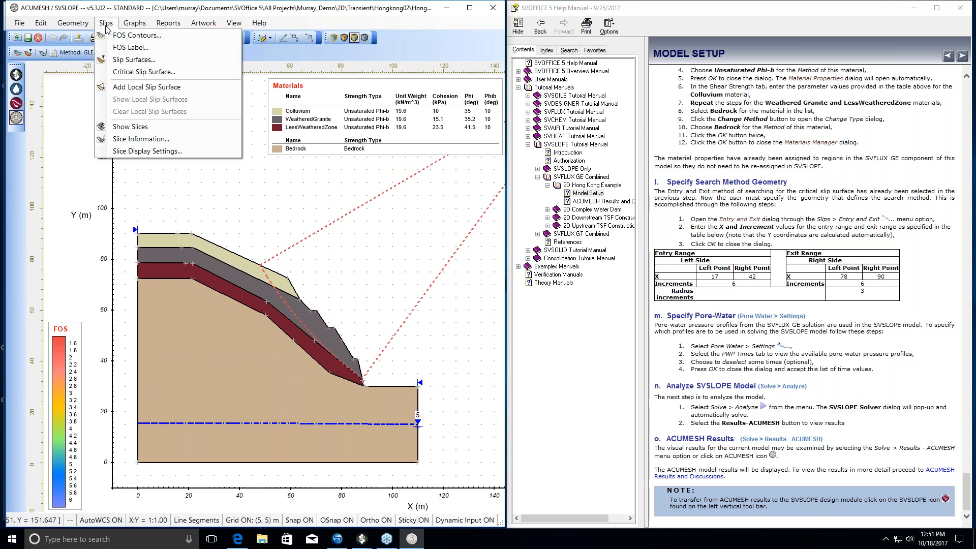
click(133, 60)
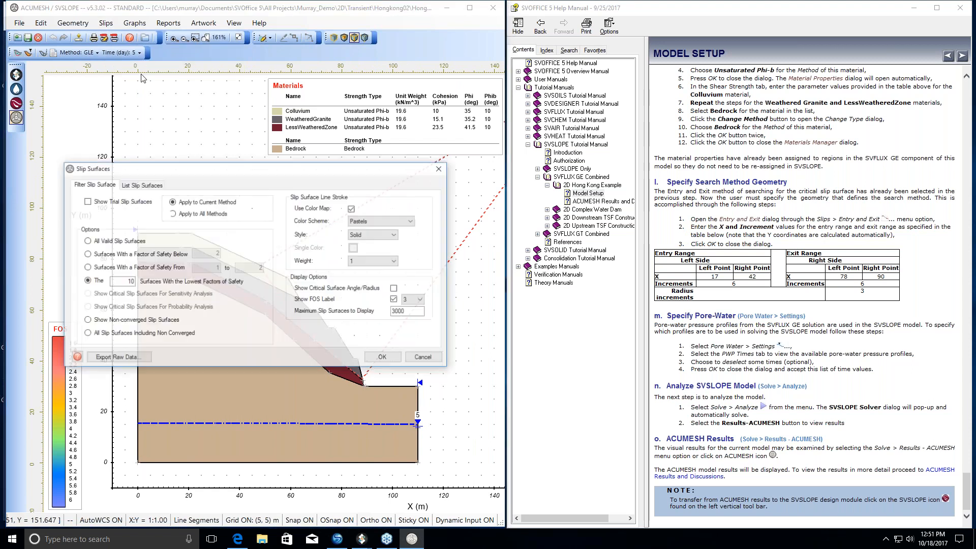
click(127, 202)
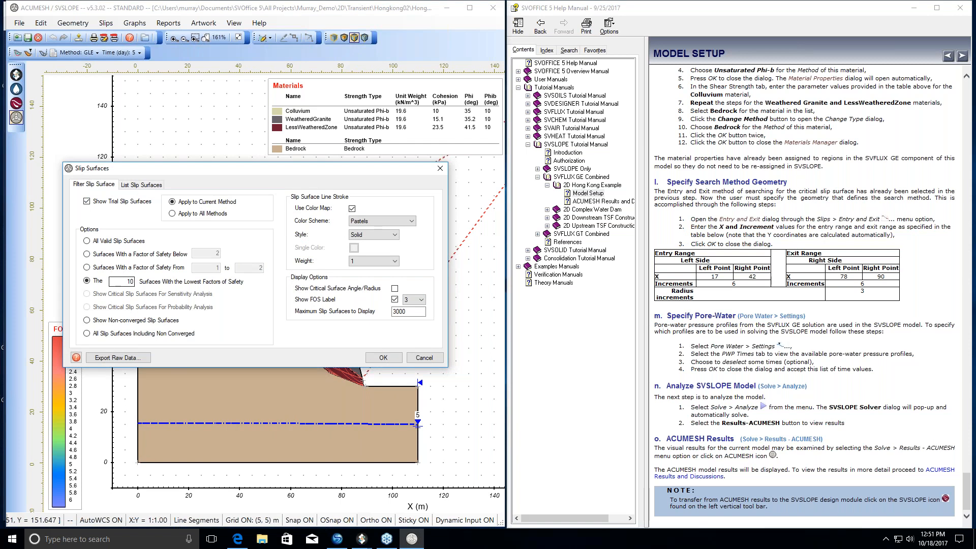
drag(209, 169, 576, 294)
click(505, 337)
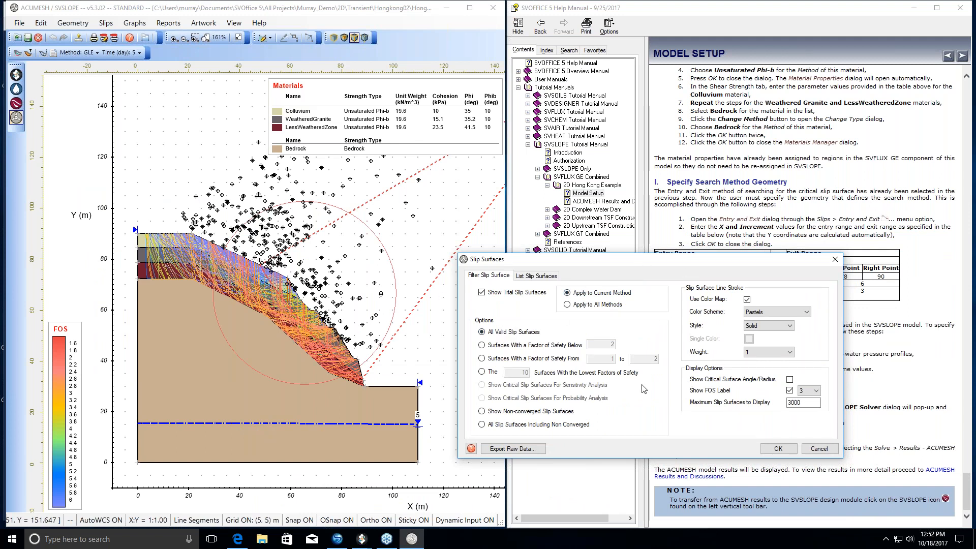
click(492, 372)
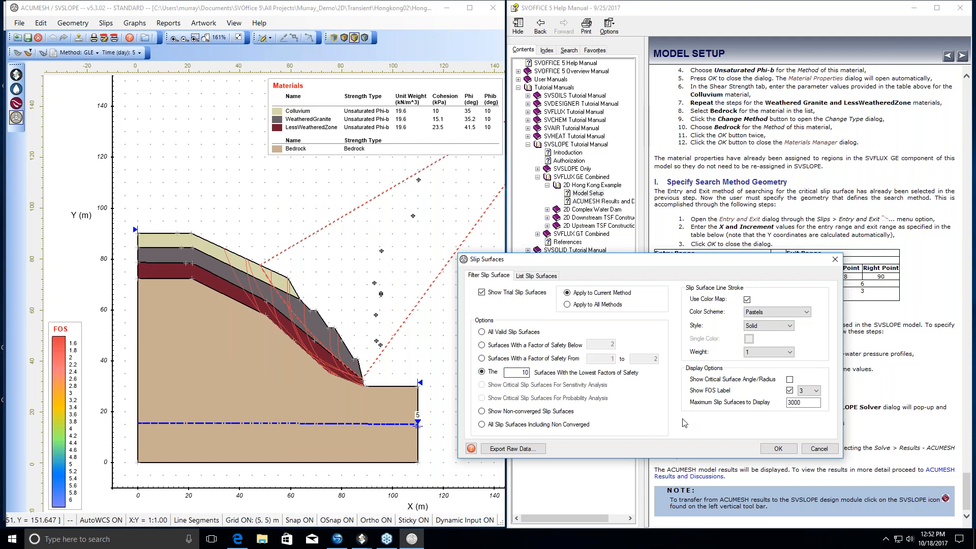
click(777, 448)
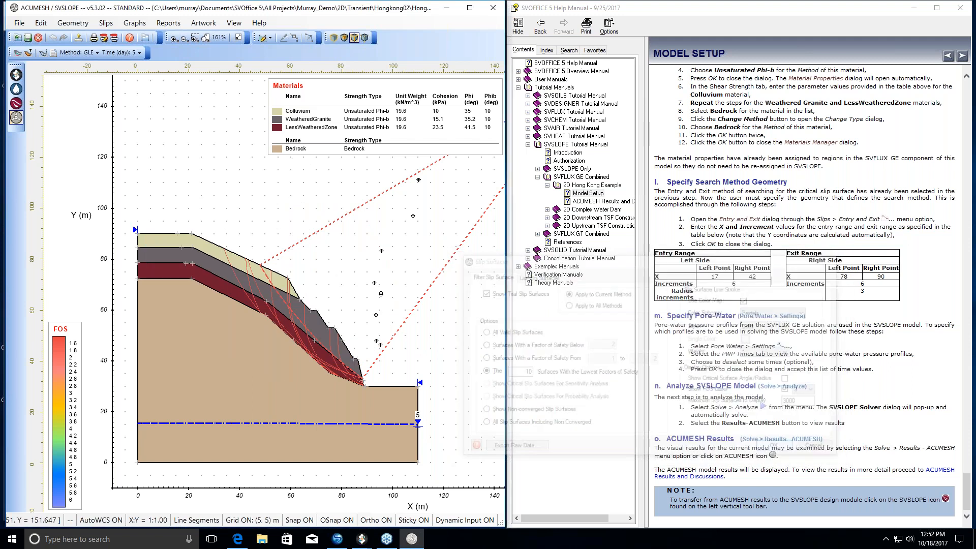
click(113, 25)
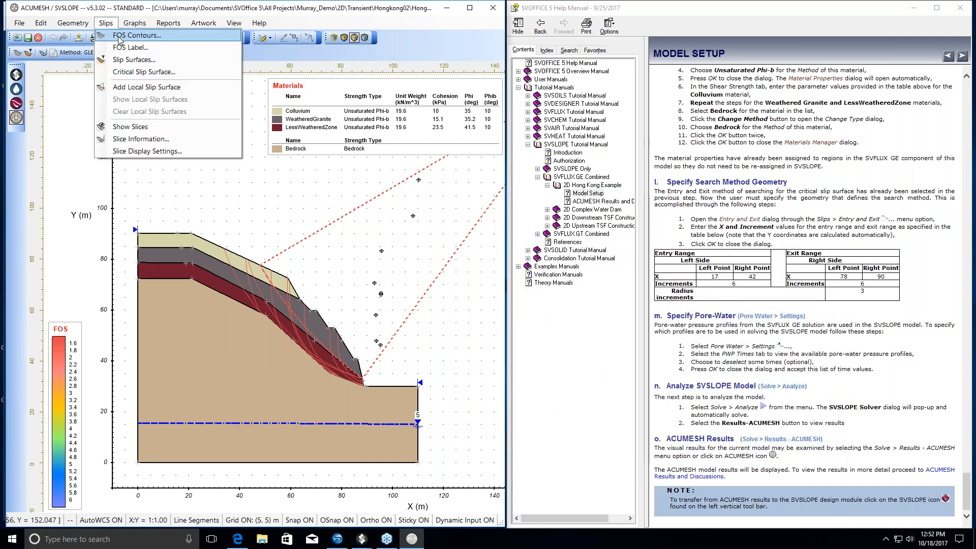
click(133, 60)
drag(231, 168, 643, 251)
click(555, 268)
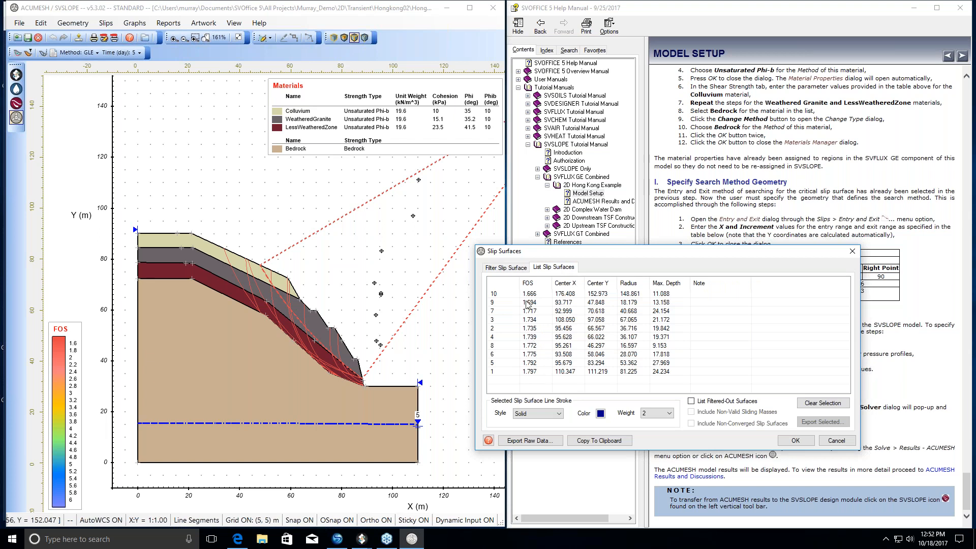
click(527, 303)
click(529, 320)
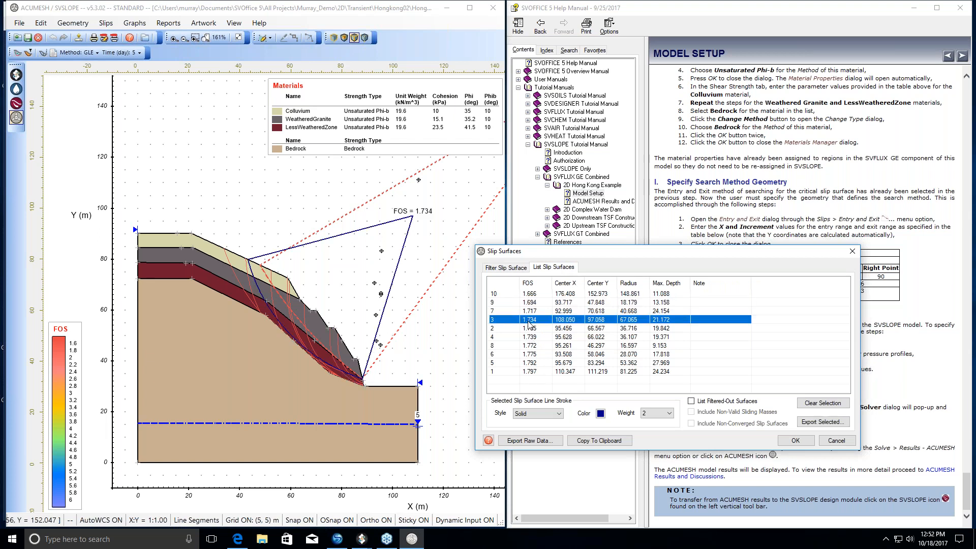
click(529, 328)
click(532, 345)
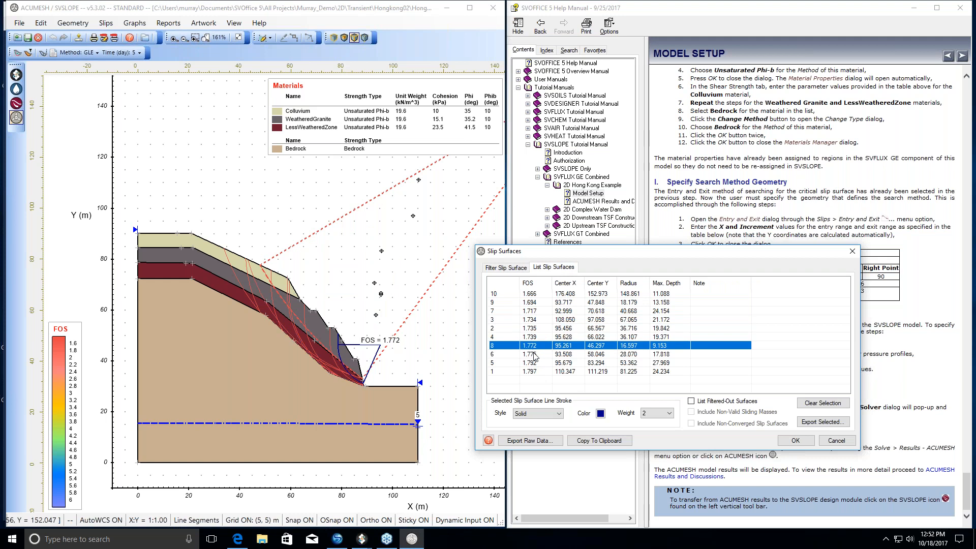
click(530, 329)
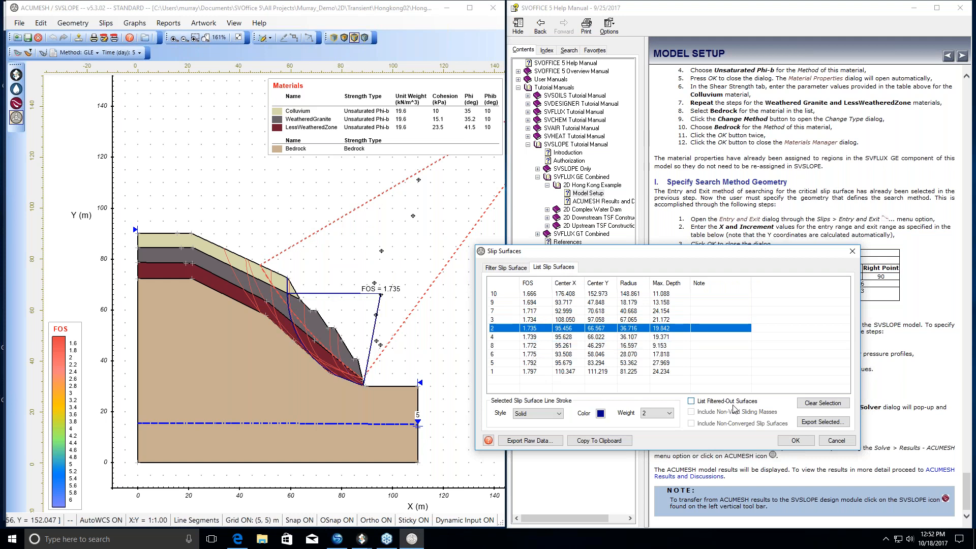
click(822, 403)
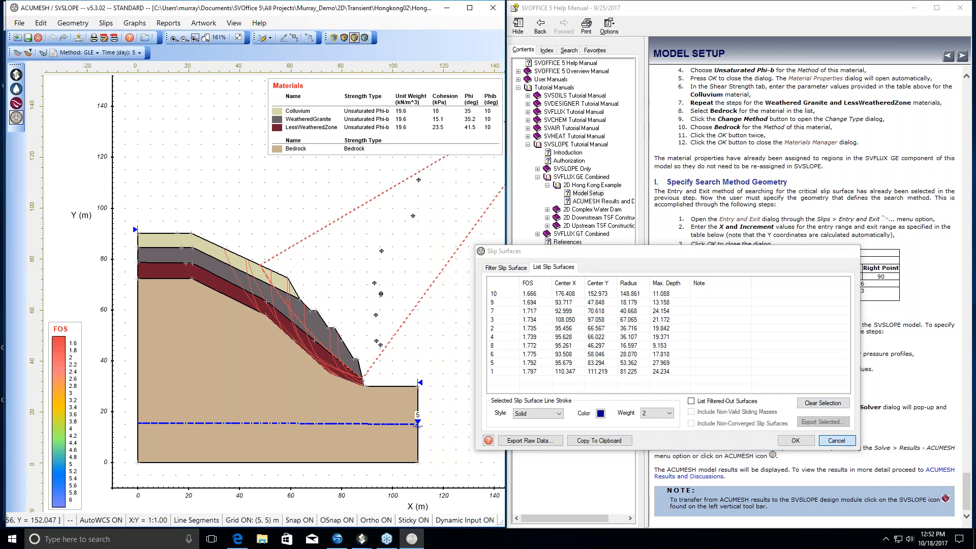
click(836, 440)
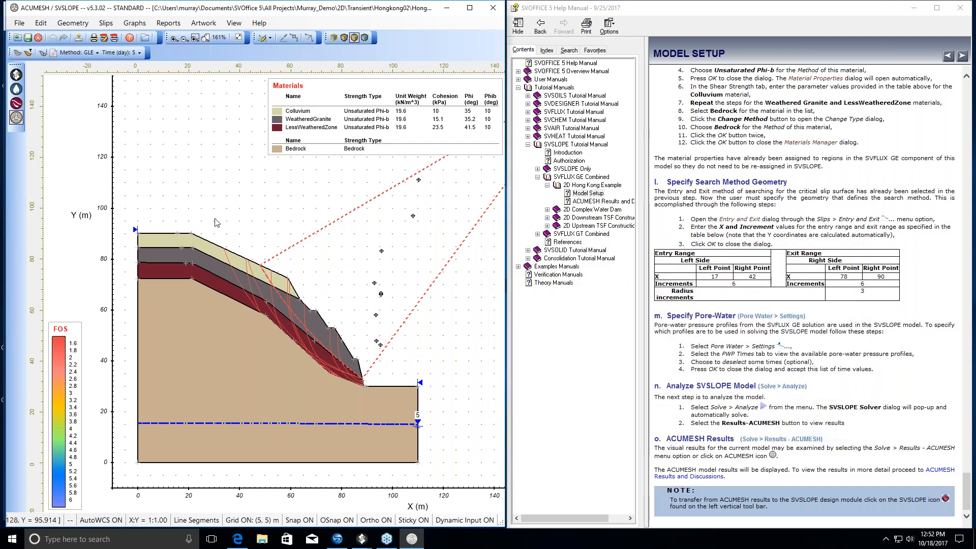
click(106, 24)
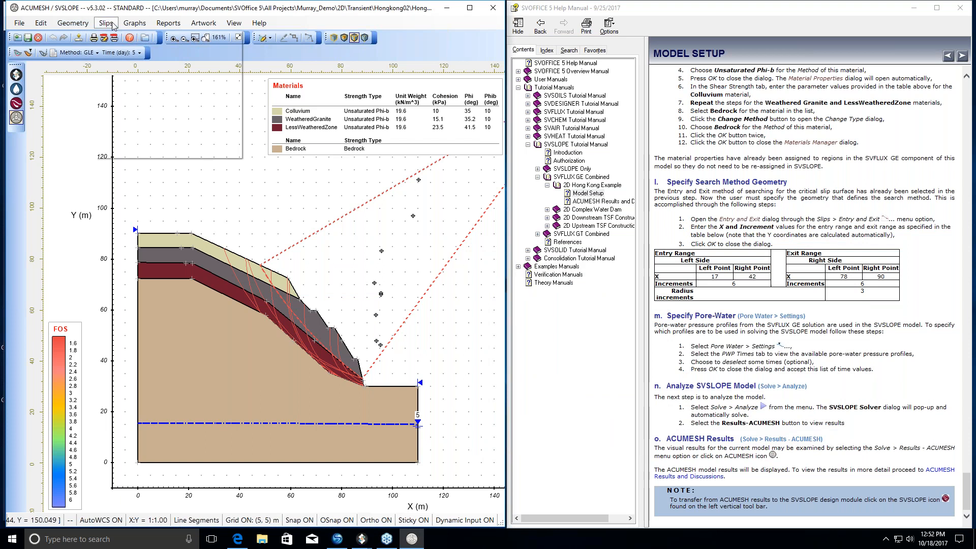
mouse_move(142, 26)
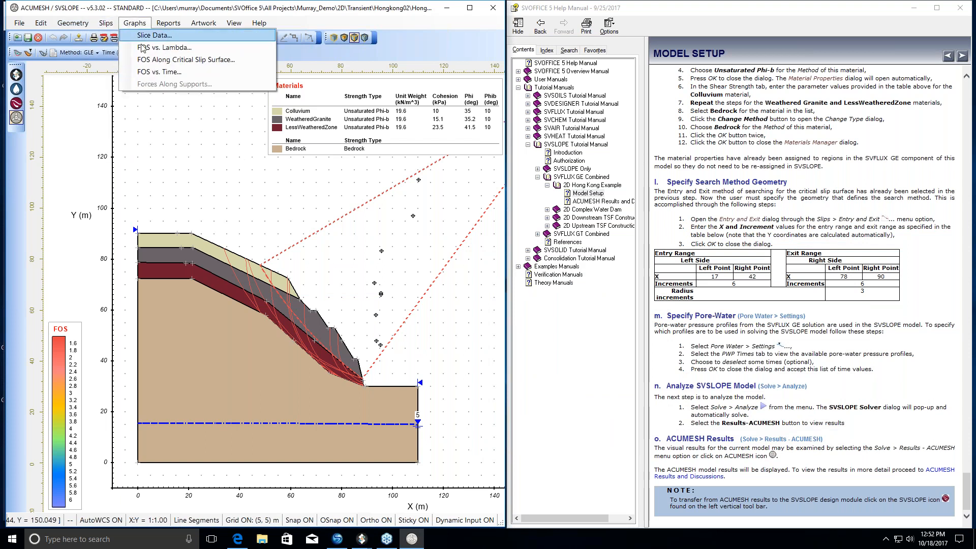
click(159, 71)
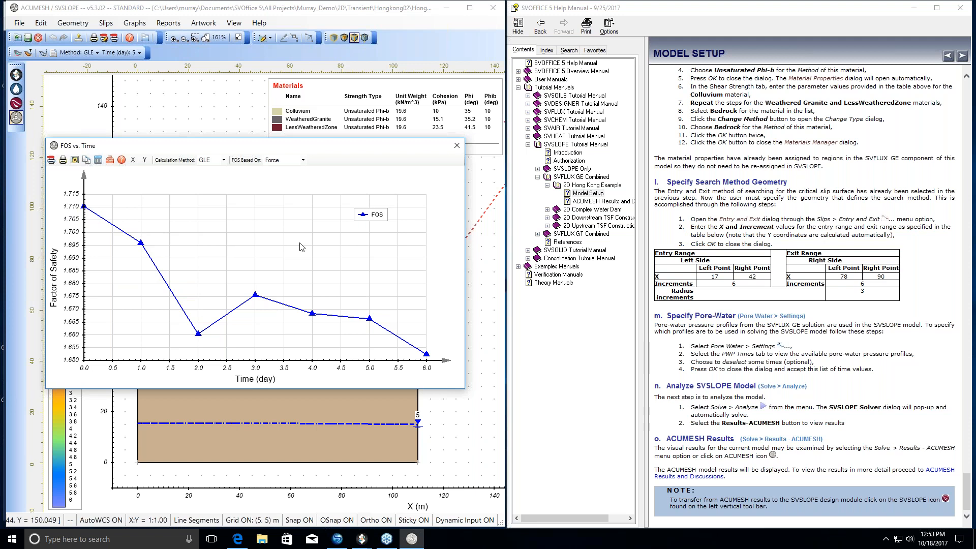
click(460, 148)
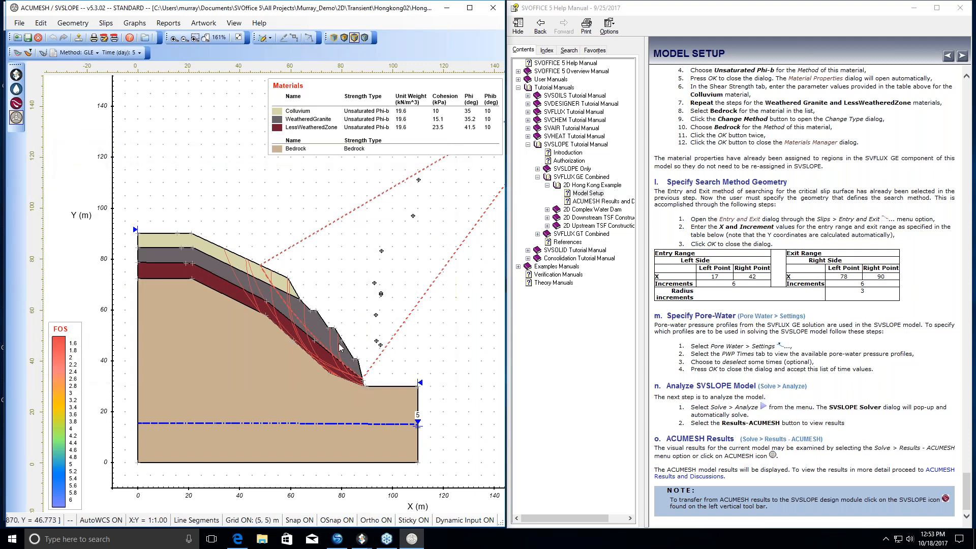
scroll(297, 366, down, 2)
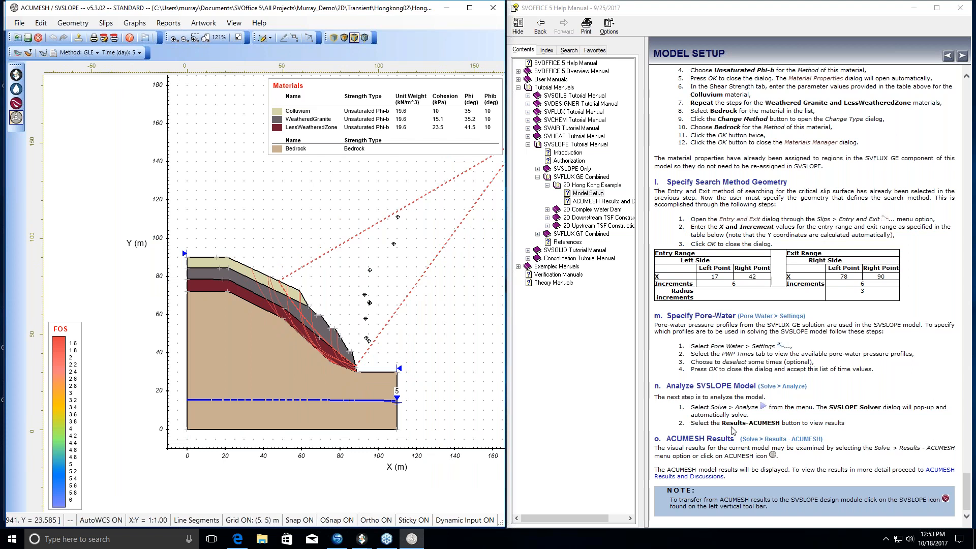
click(725, 440)
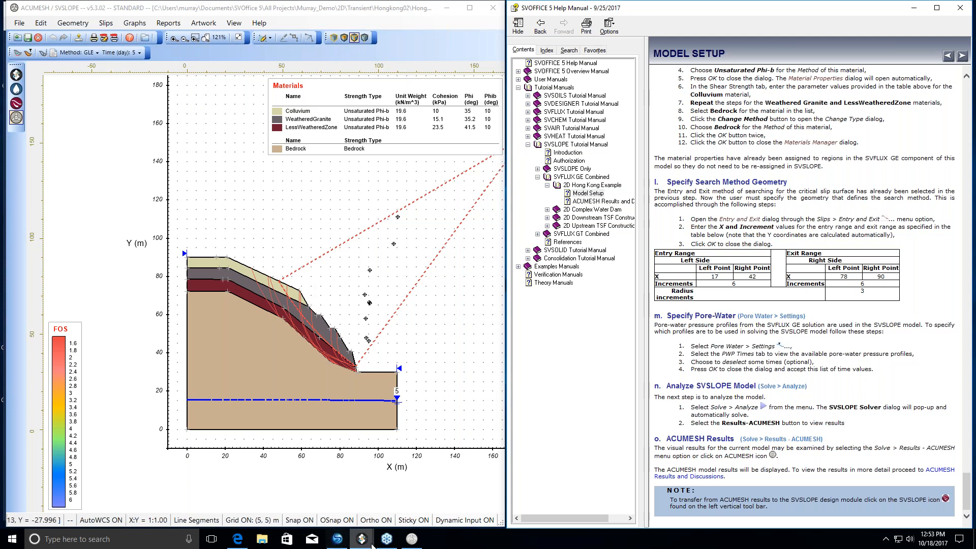
mouse_move(362, 544)
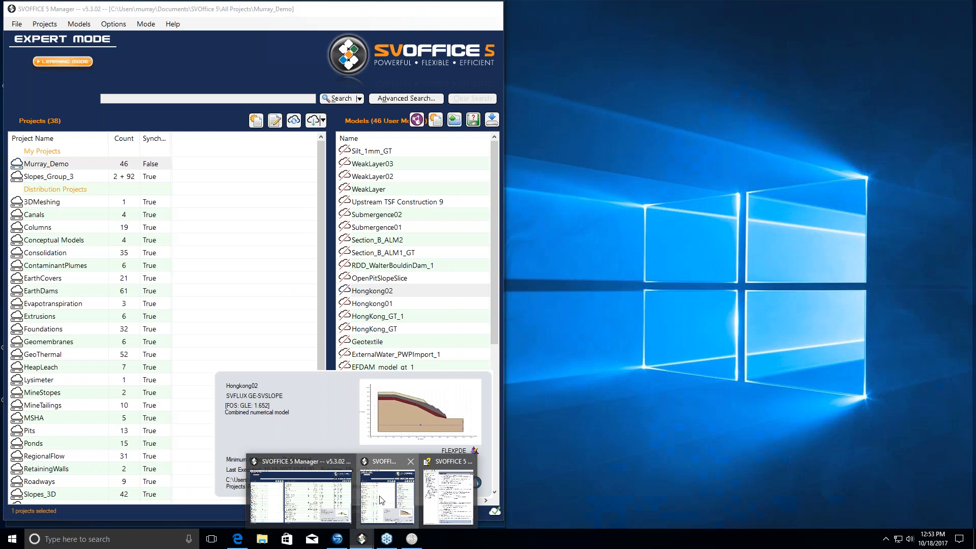
Step: In SVOFFICE 5 Manager, filter models to SVSOLID GT and list the Slopes_SSR project's 24 models
click(382, 499)
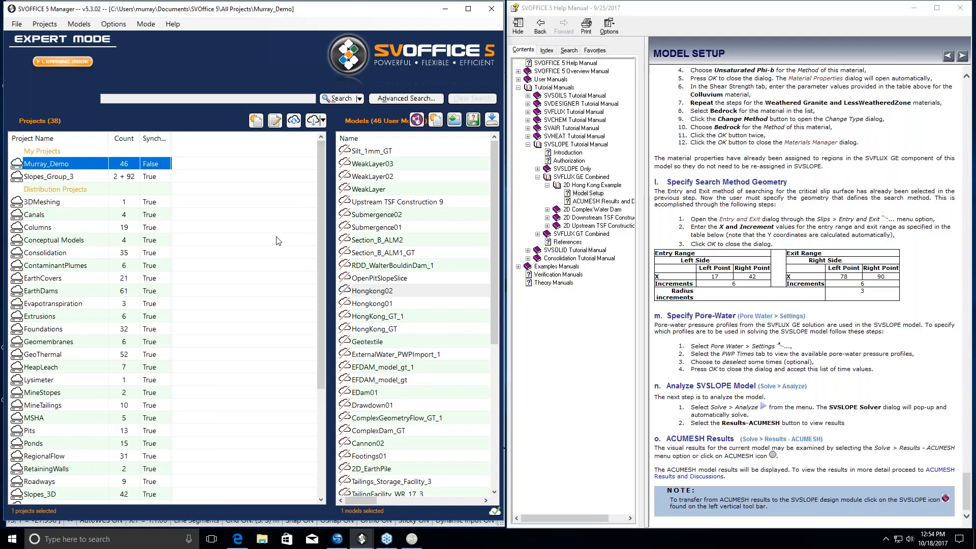
click(414, 99)
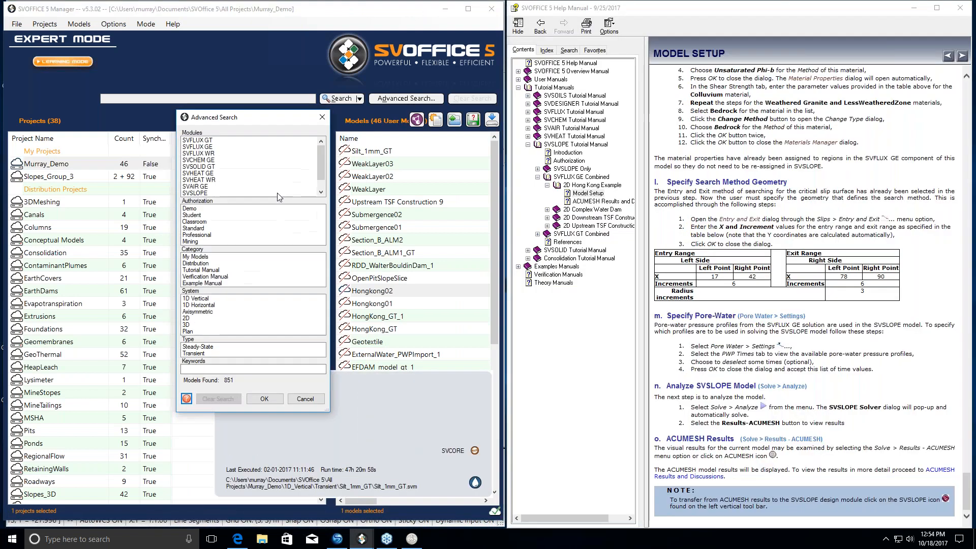
click(205, 168)
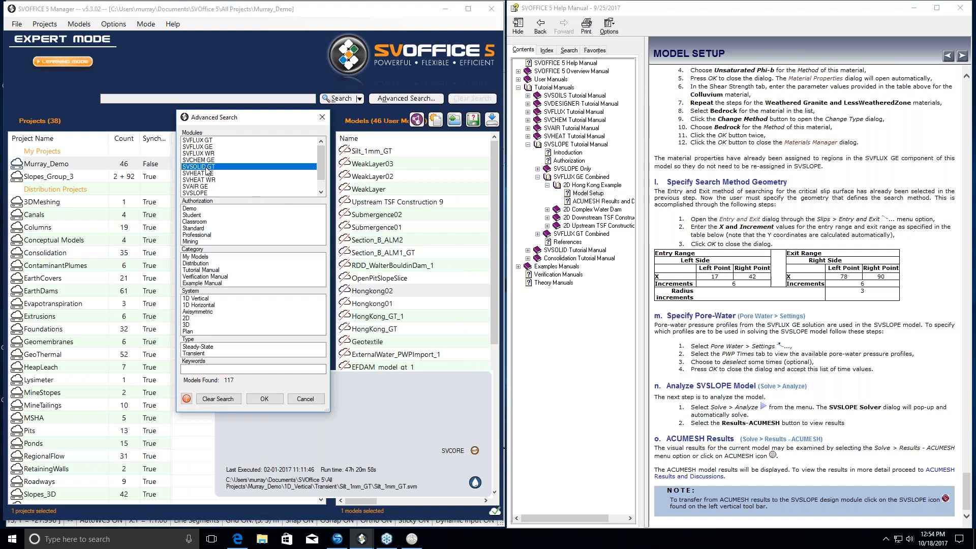
click(263, 399)
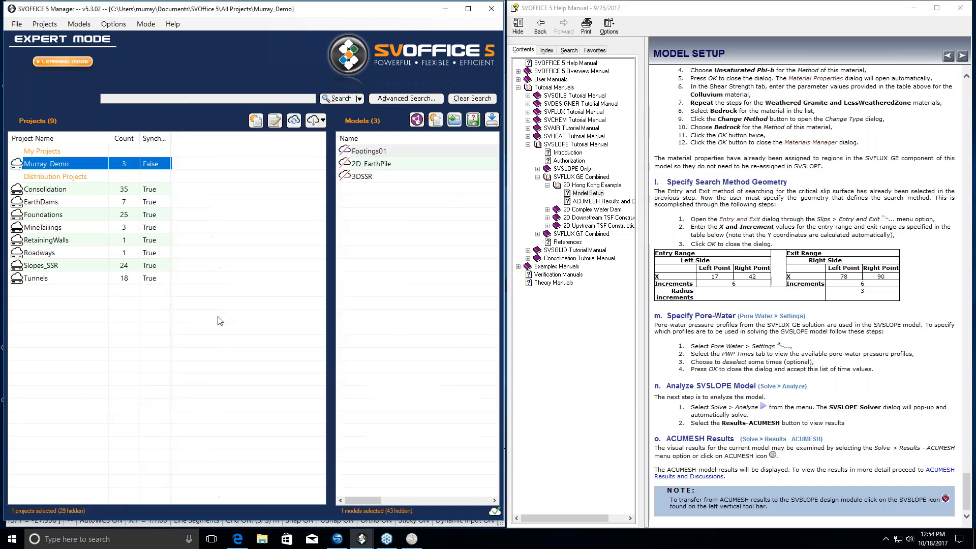
click(42, 267)
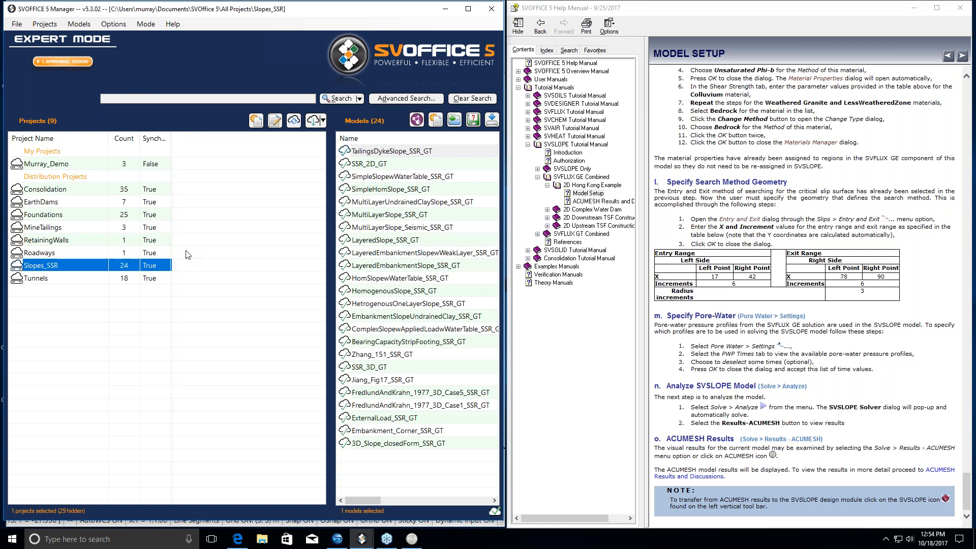
Step: Preview the TailingsDykeSlope_SSR_GT model and expand SVFLUX Tutorial Manual > SVFLUX GE in help
mouse_move(338, 174)
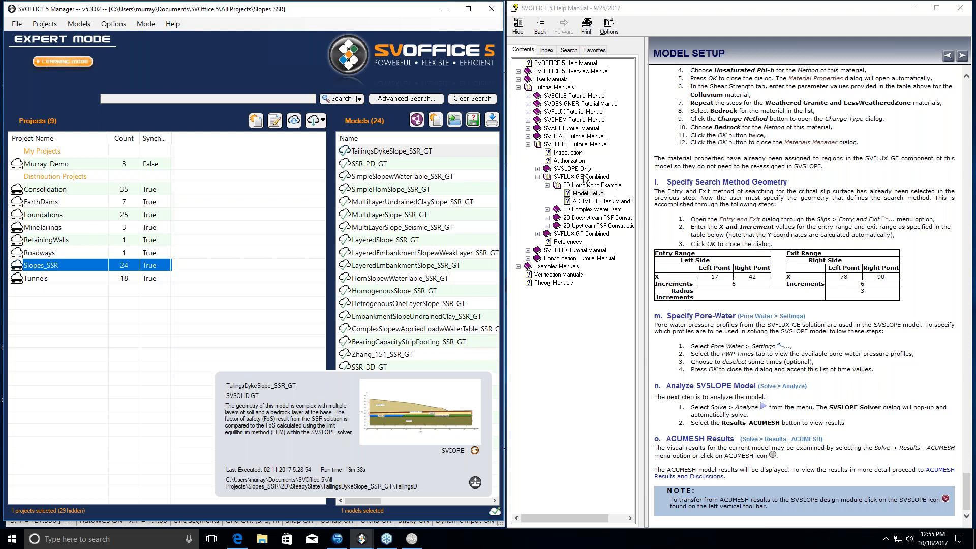
click(527, 112)
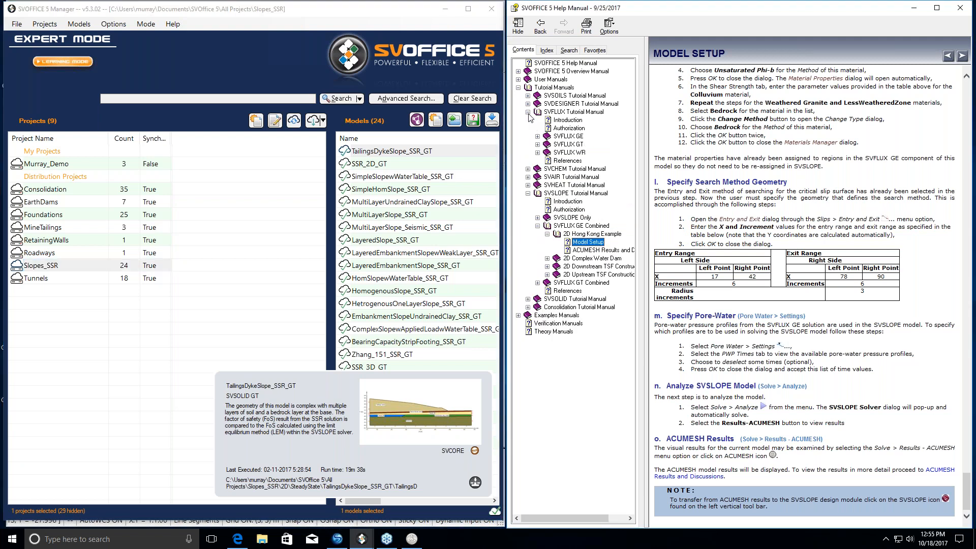
click(537, 136)
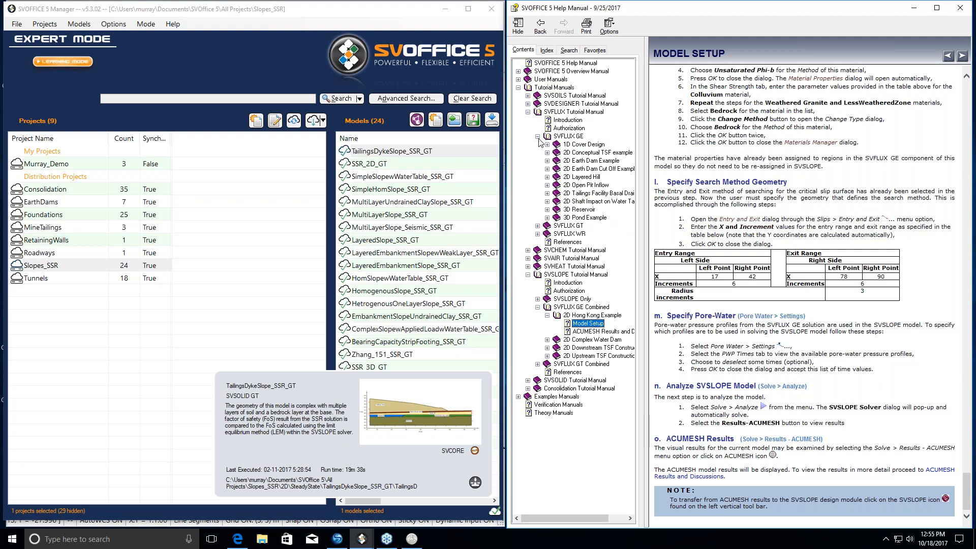